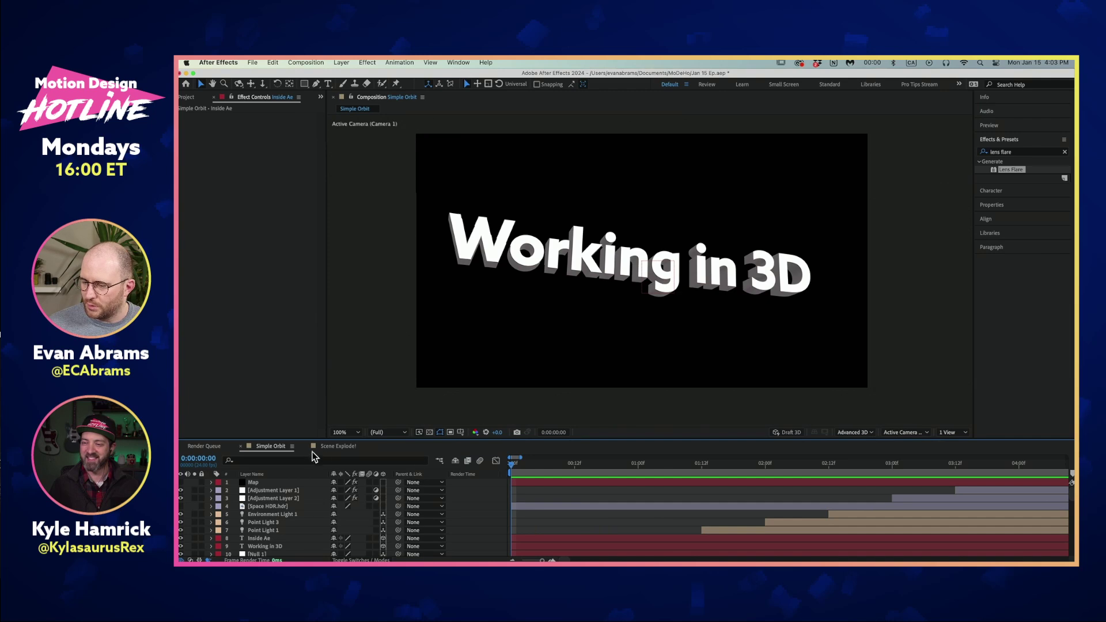
Step: Open the 3D Renderer settings of the Simple Orbit composition and look over the available renderers, keeping Advanced 3D
click(293, 446)
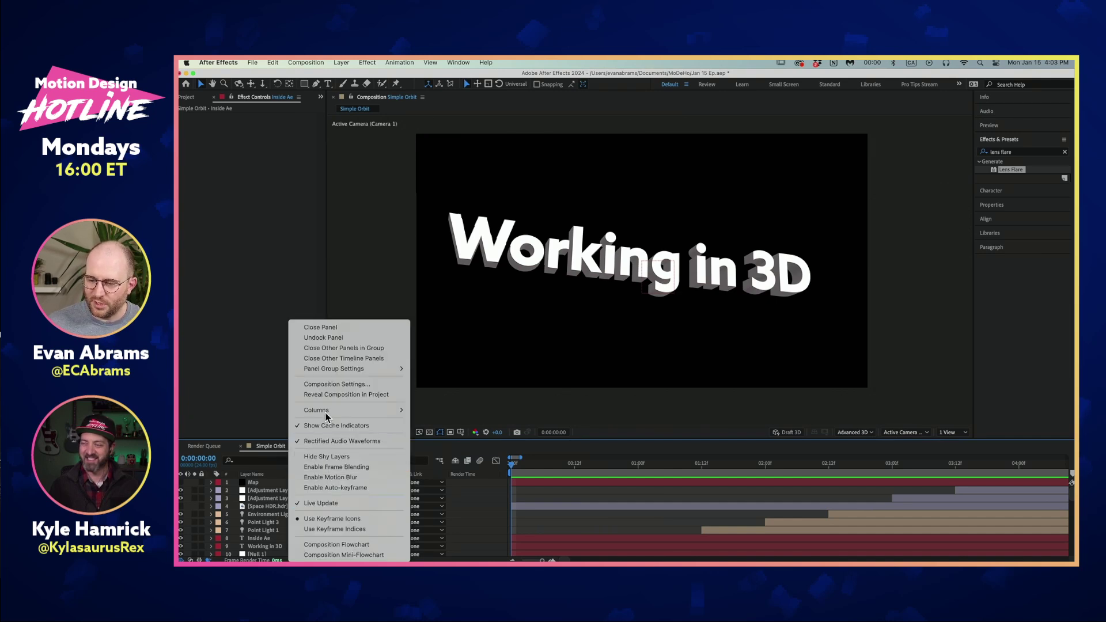
click(332, 385)
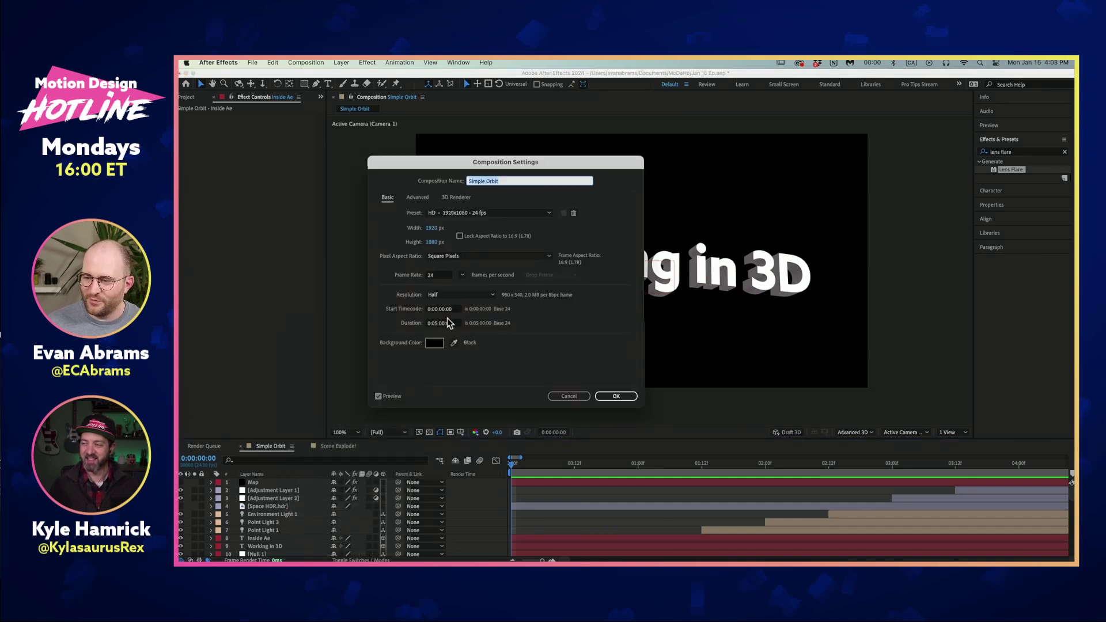
click(456, 198)
drag(496, 164, 619, 117)
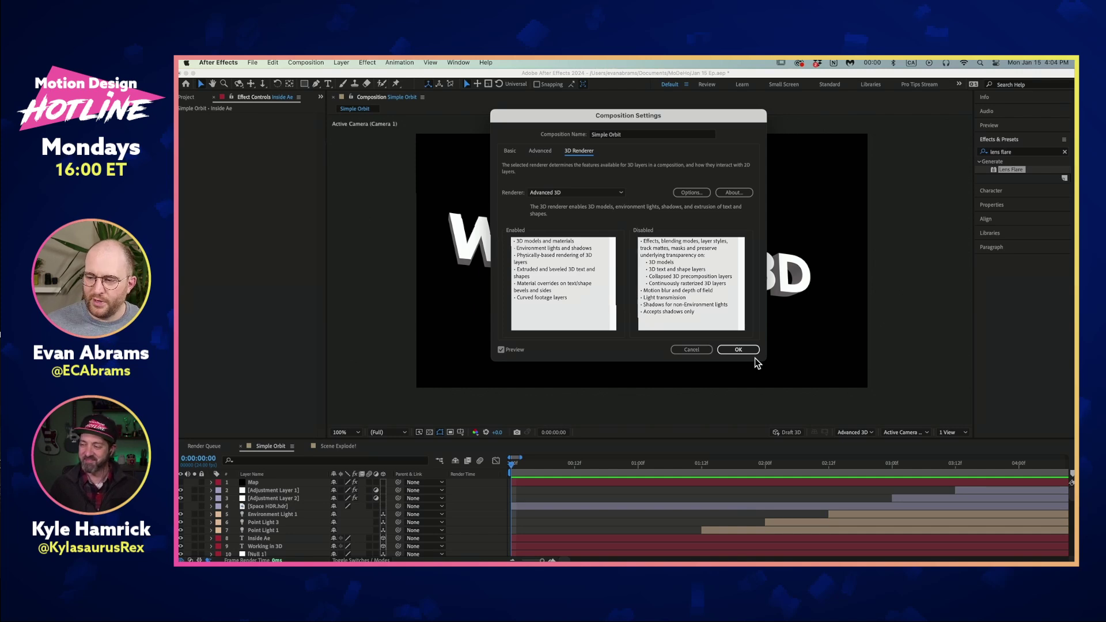
click(576, 193)
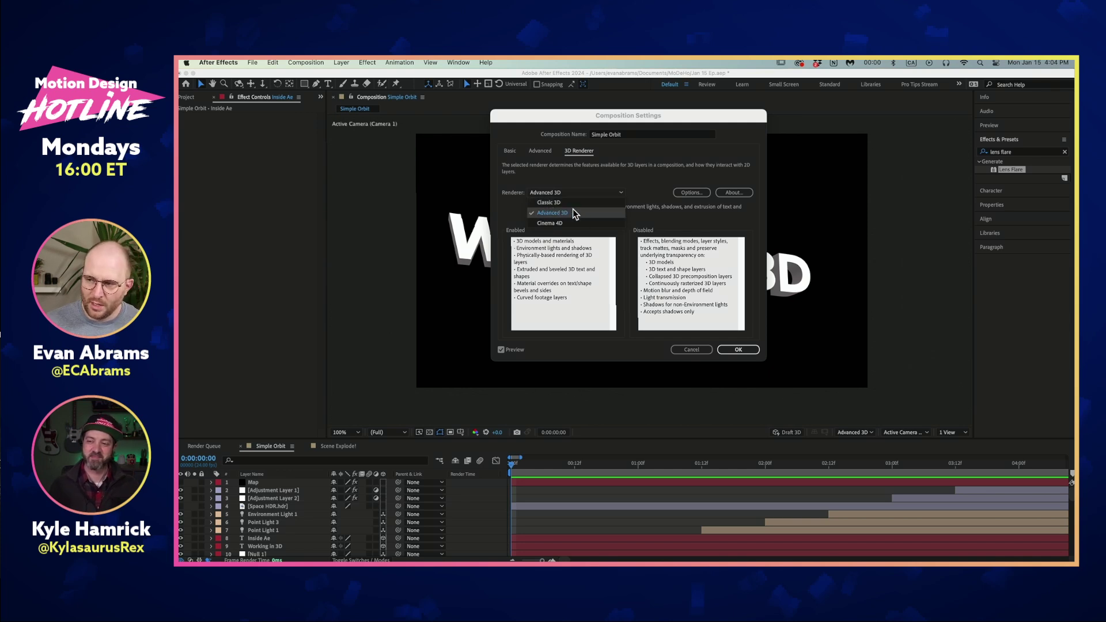
click(663, 214)
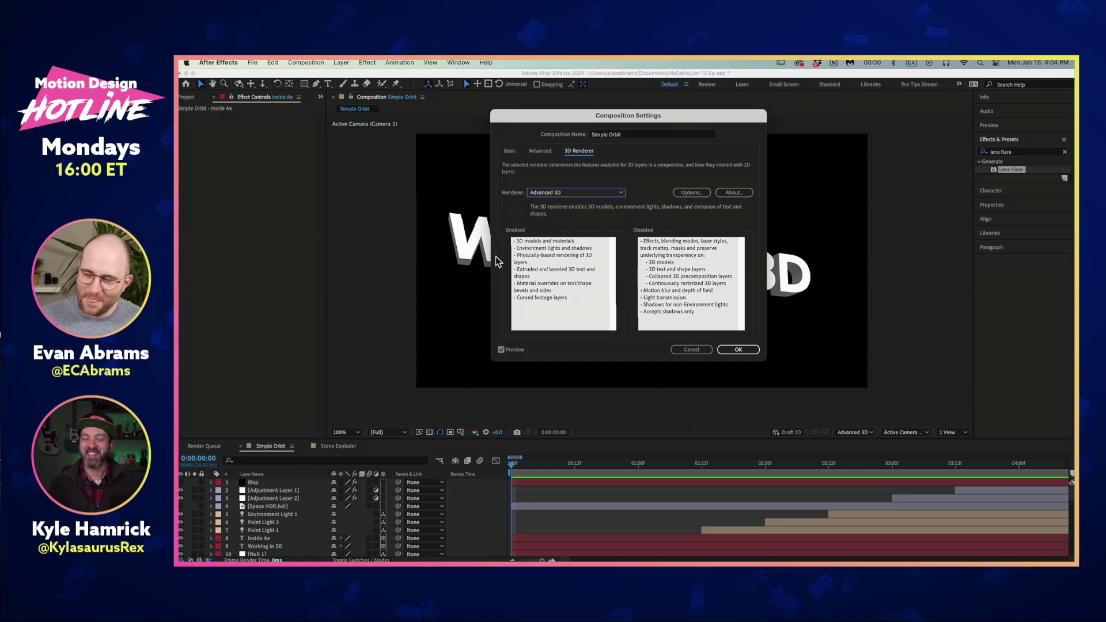
Step: Examine the list of features the Advanced 3D renderer enables, including 3D models and materials and physically-based rendering
drag(513, 241, 585, 240)
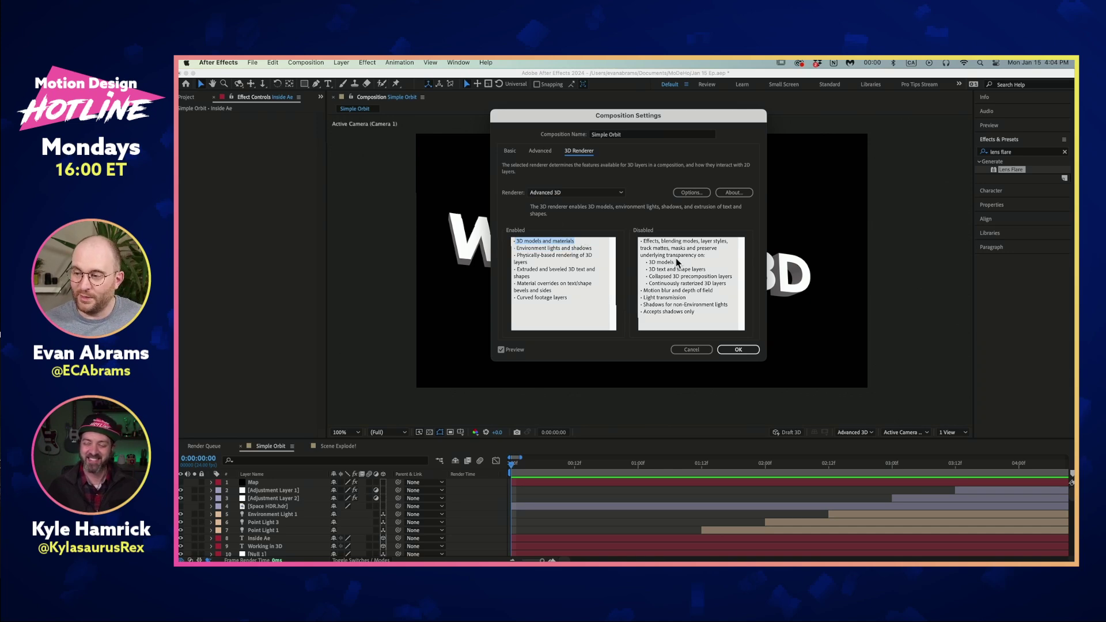
double_click(528, 254)
triple_click(537, 261)
click(538, 260)
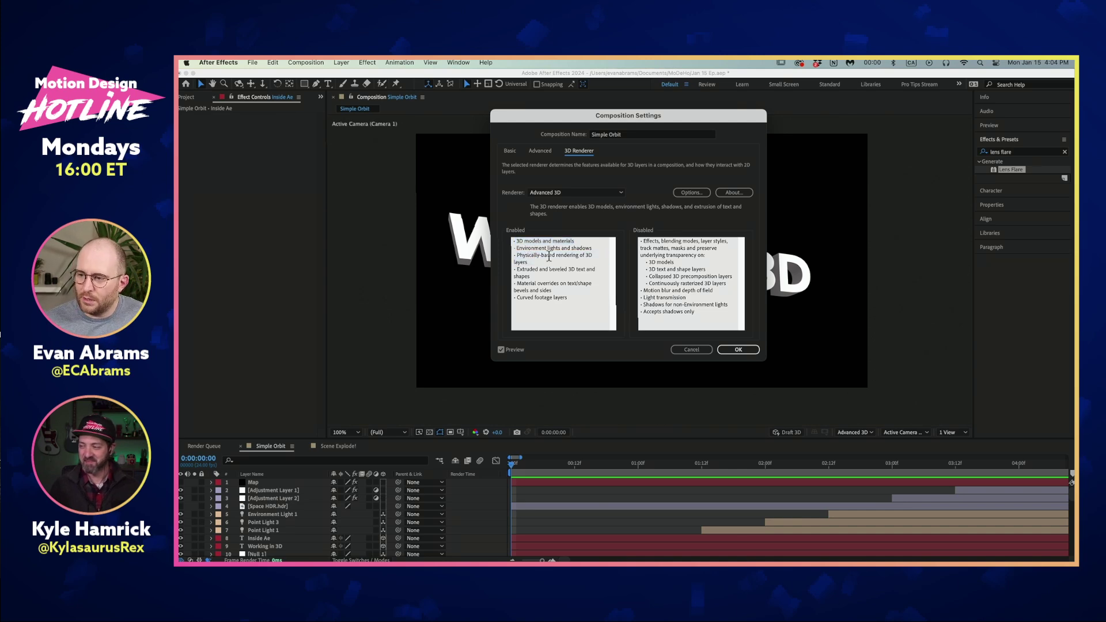
triple_click(517, 257)
drag(517, 255, 578, 259)
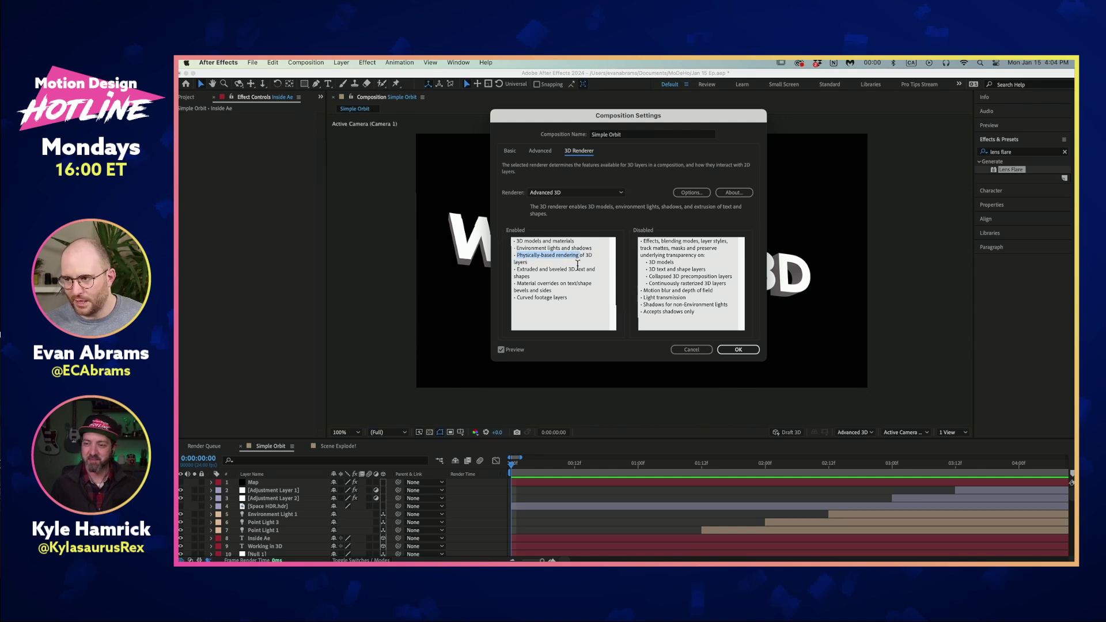
click(573, 264)
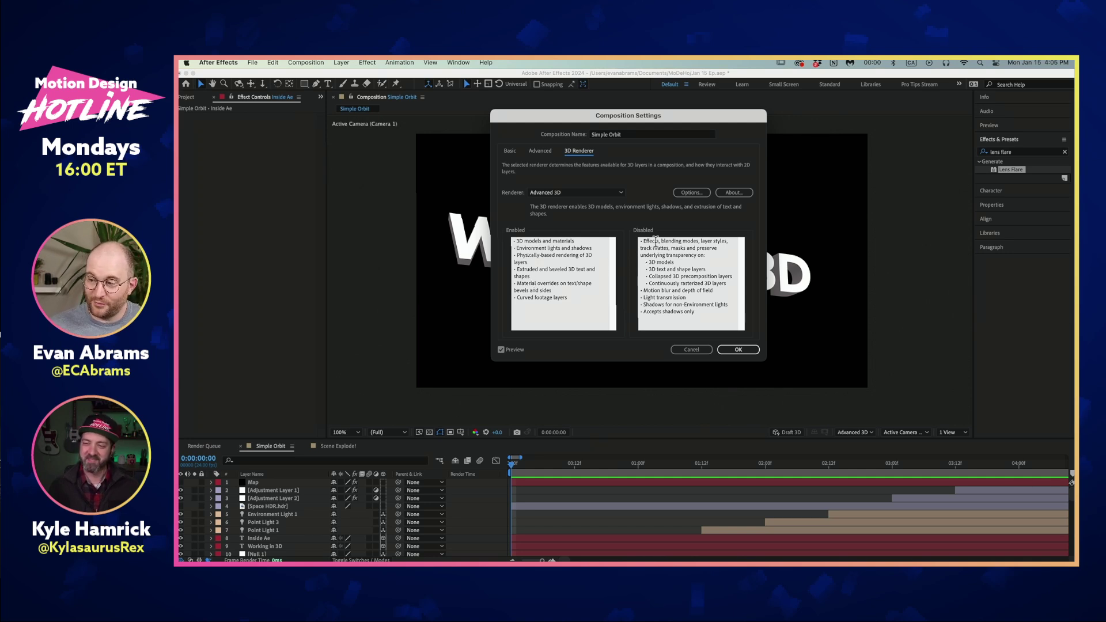
Step: Review the features Advanced 3D disables, dismiss the settings without changes, and check the renderer choices in the composition viewer
drag(641, 241, 729, 284)
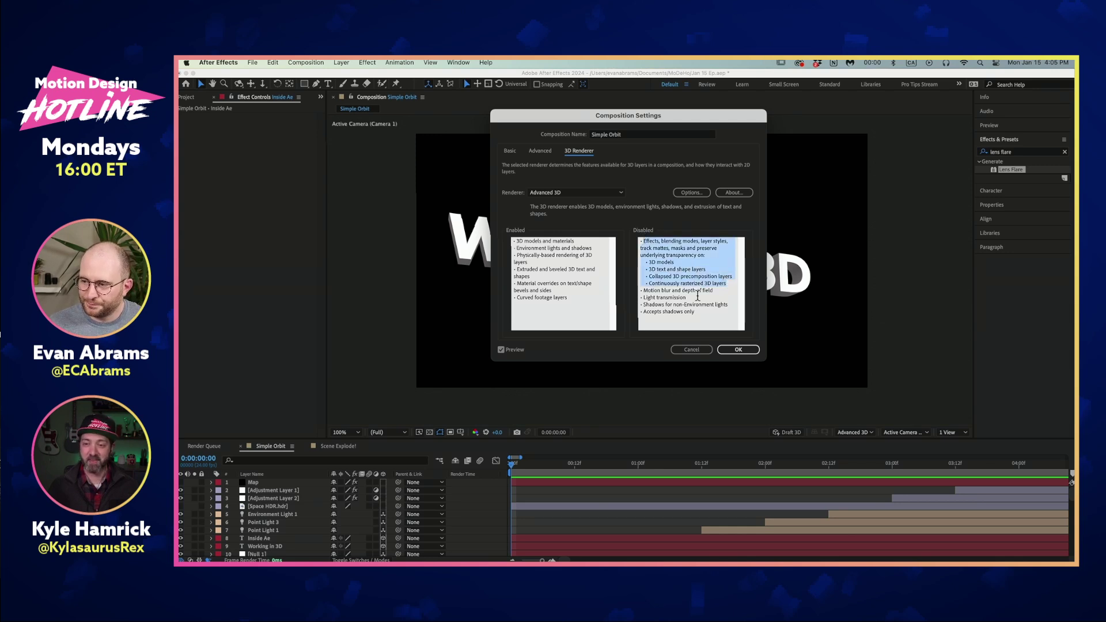
drag(643, 290, 711, 289)
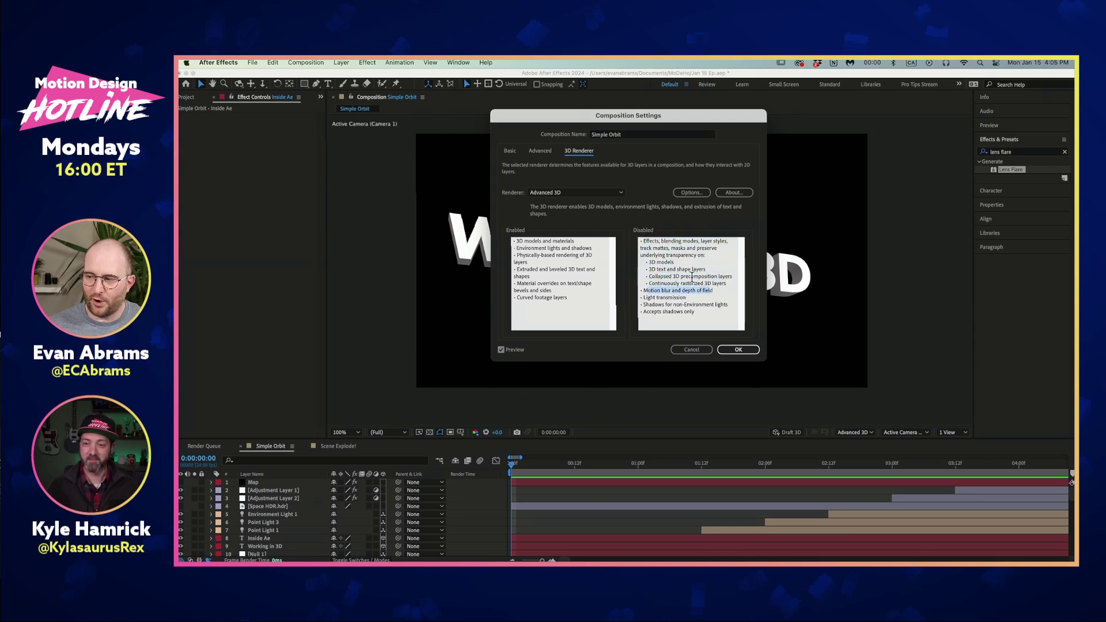
drag(687, 298, 729, 304)
drag(644, 311, 700, 312)
click(705, 313)
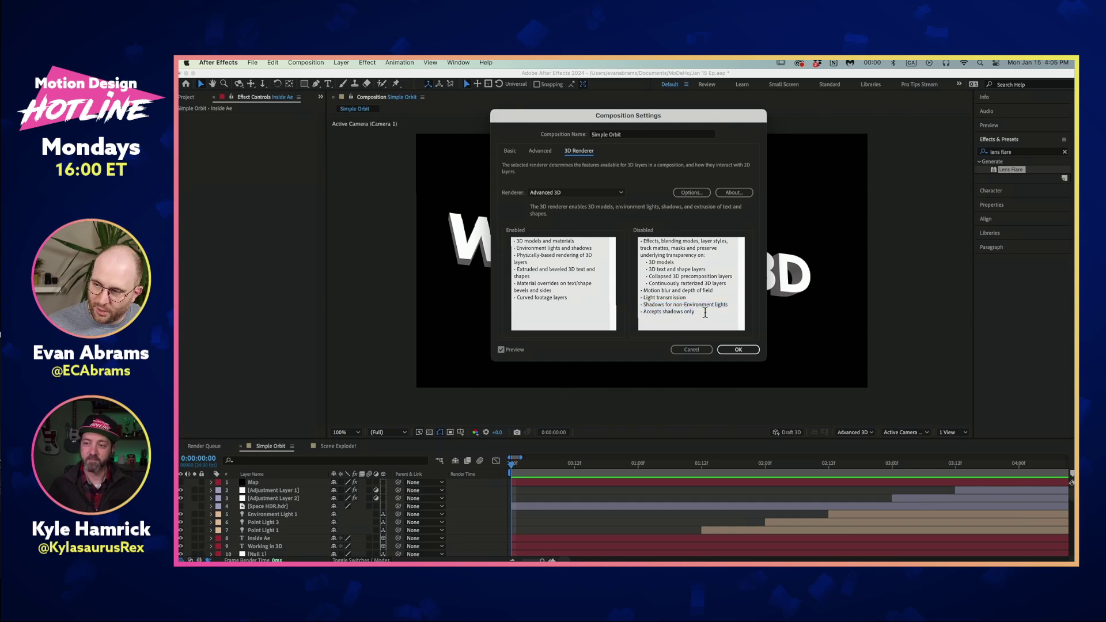
click(692, 349)
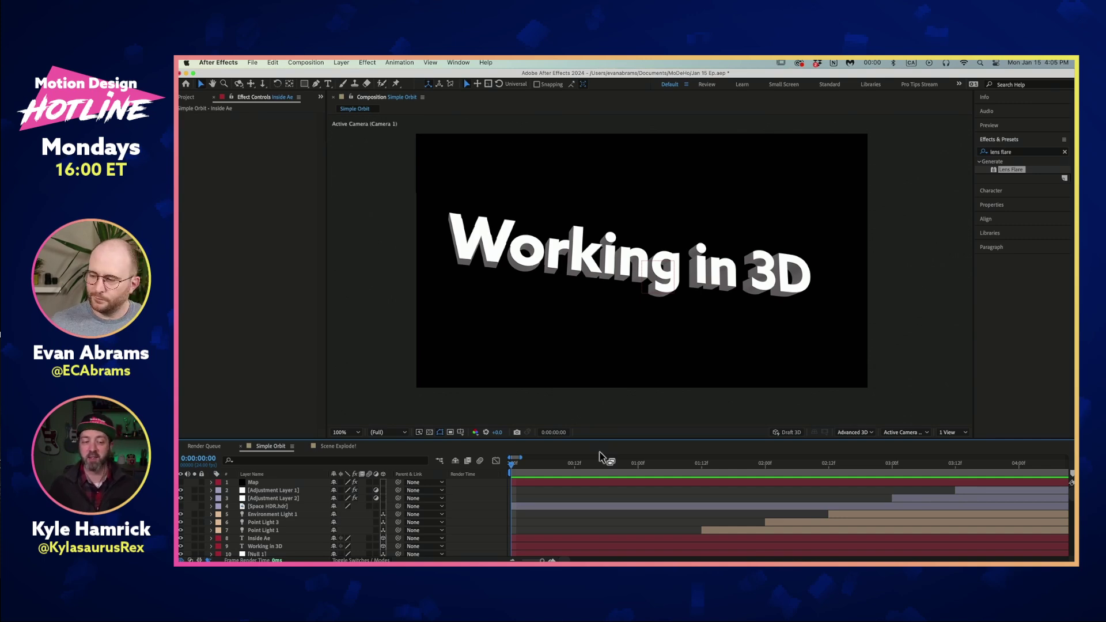
click(851, 432)
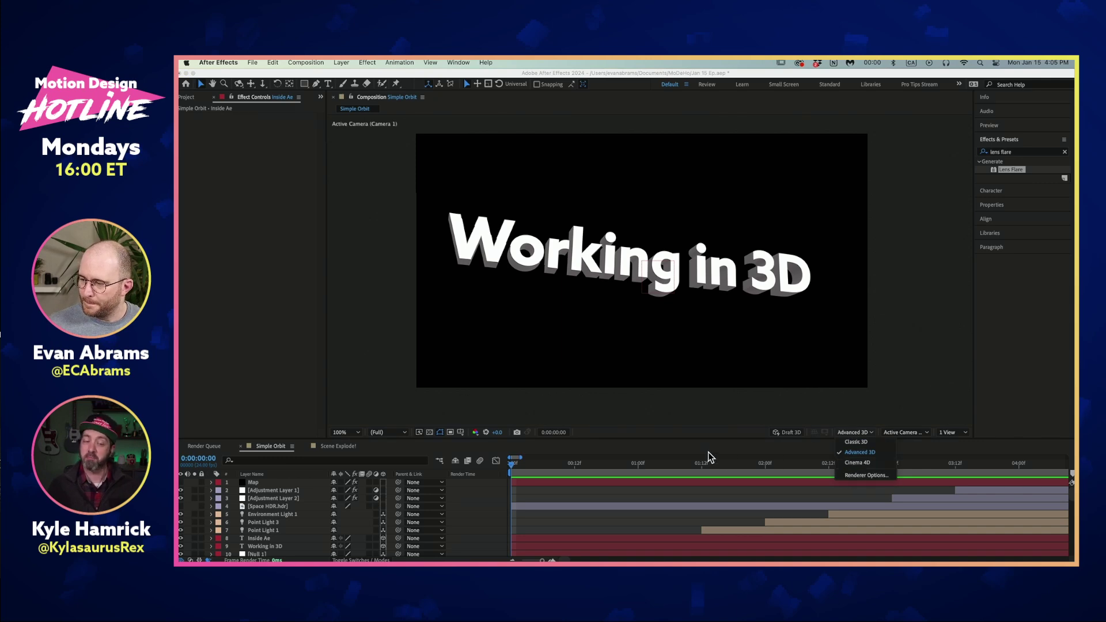
click(614, 496)
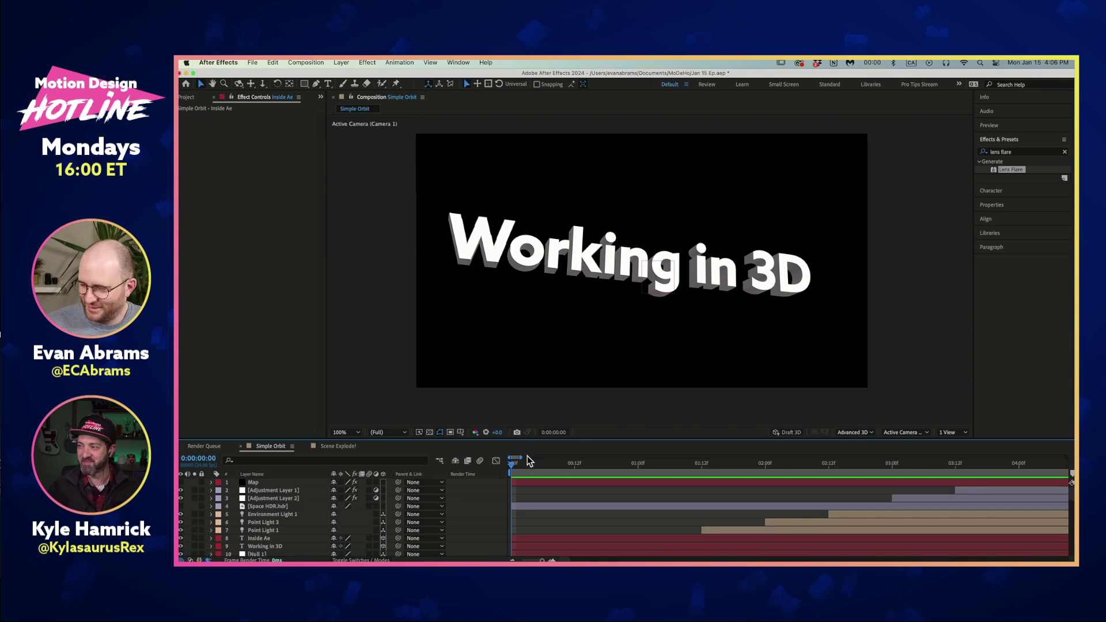
Step: Scrub from the start of the composition to 0:00:01:04 and inspect the Gradient Ramp effect on the Black Solid 1 layer
drag(533, 467, 512, 478)
scroll(559, 492, down, 4)
scroll(559, 492, up, 4)
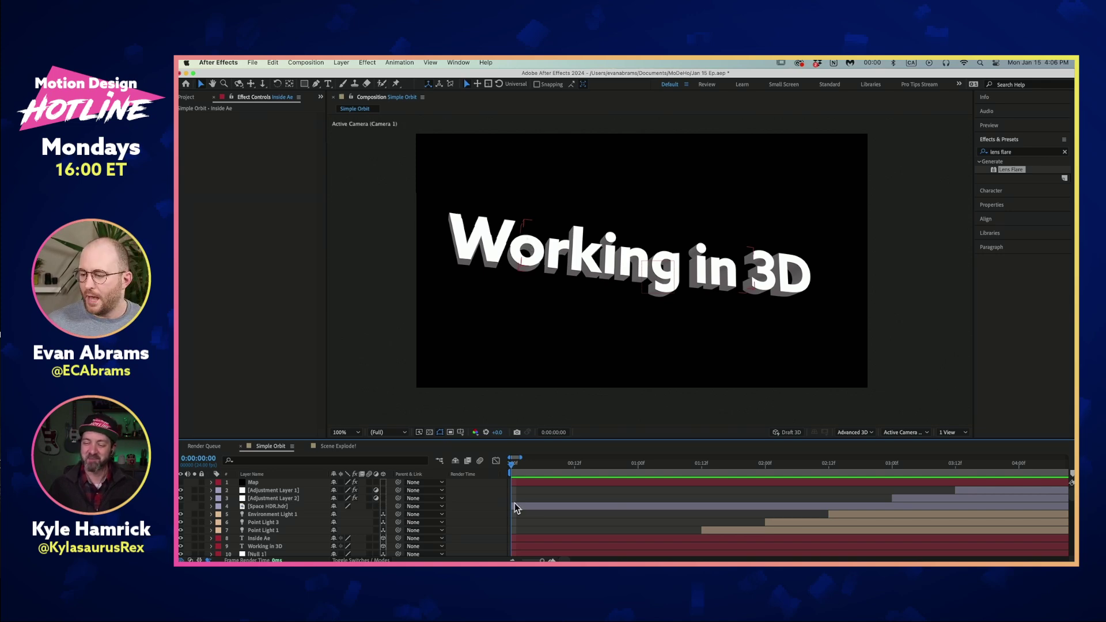
scroll(489, 528, down, 5)
scroll(534, 502, down, 5)
drag(529, 468, 591, 468)
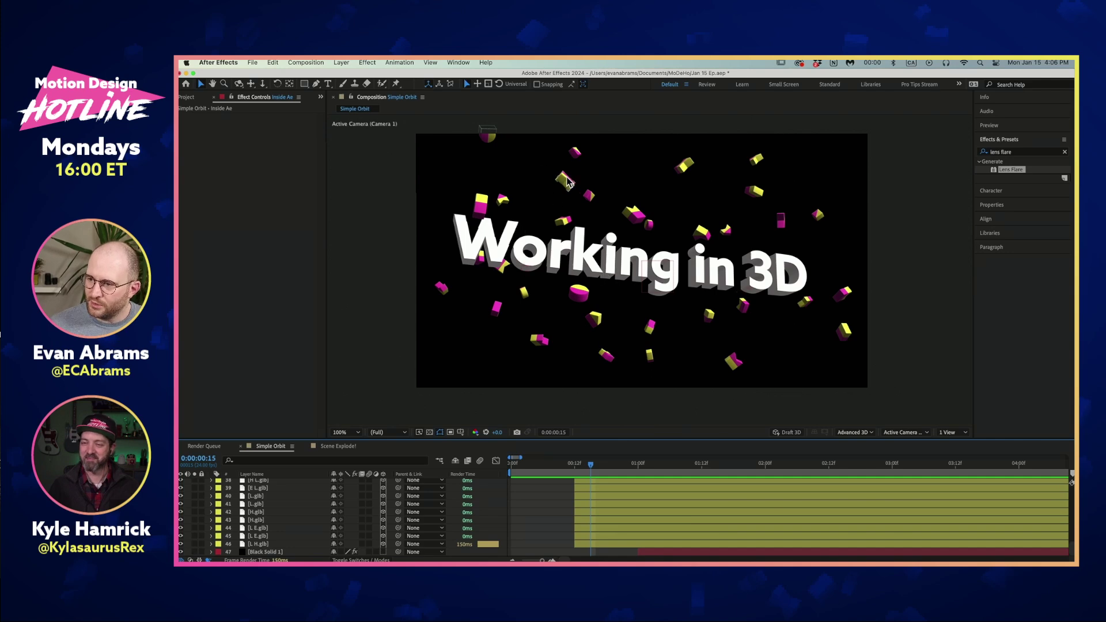
drag(591, 471, 659, 481)
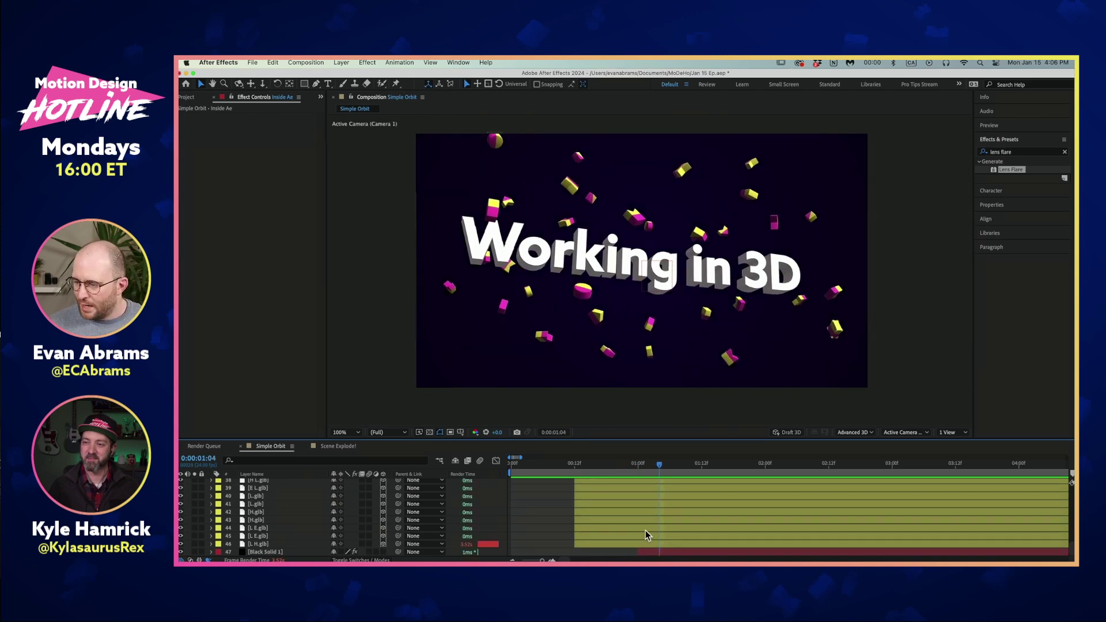
click(299, 553)
click(209, 118)
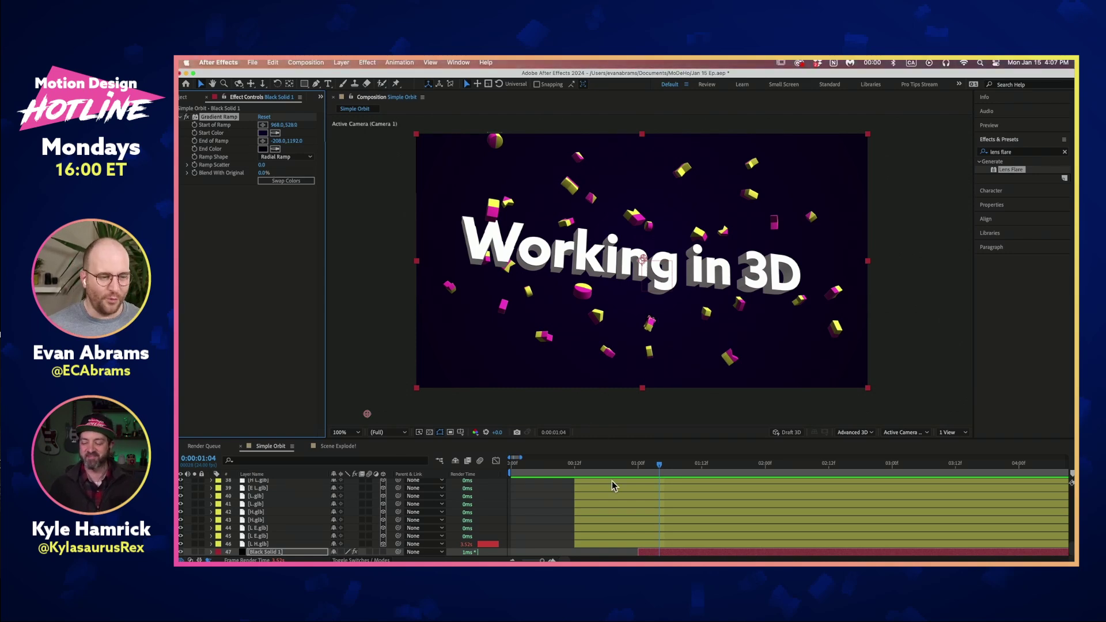
Step: Move the current time past the start of the Point Light 1 layer, to 0:00:01:16, to preview its lighting
scroll(686, 486, up, 12)
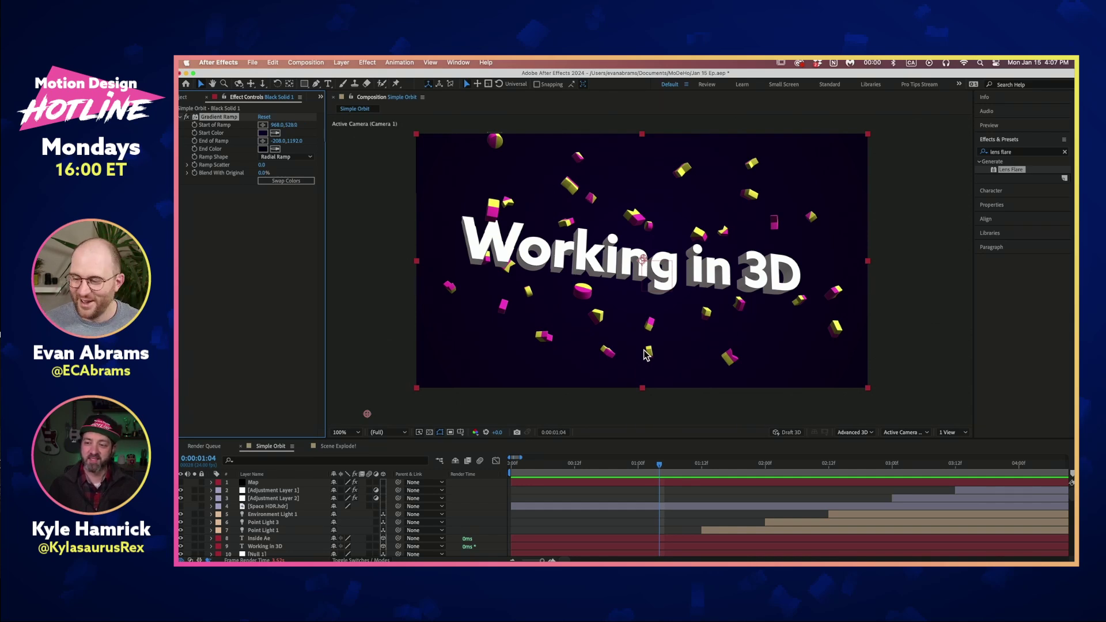
click(697, 468)
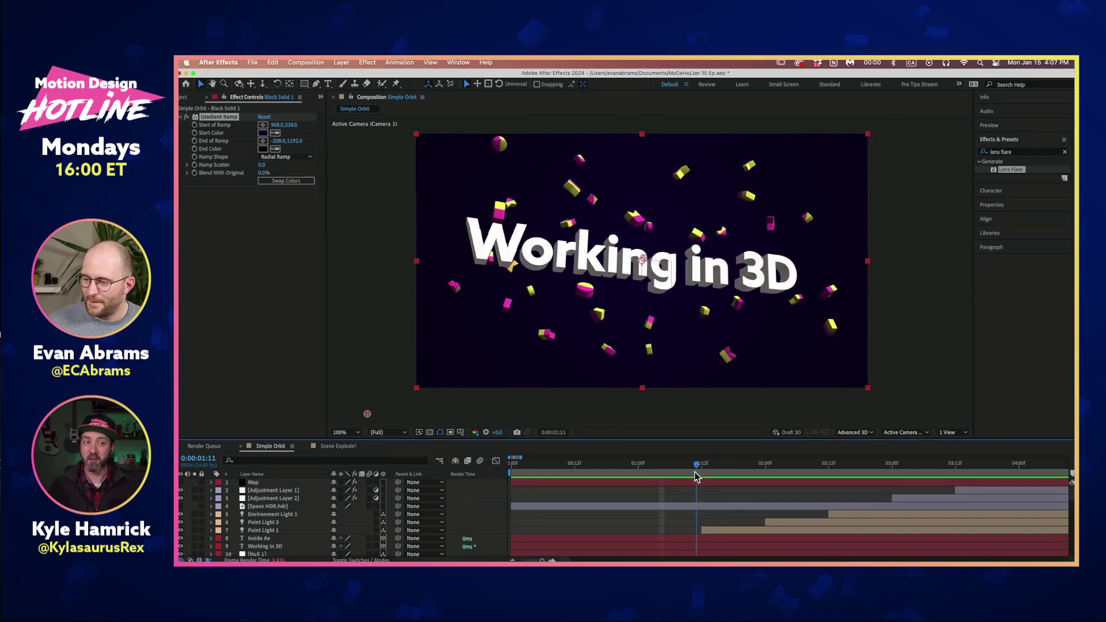
drag(697, 476, 715, 472)
click(723, 464)
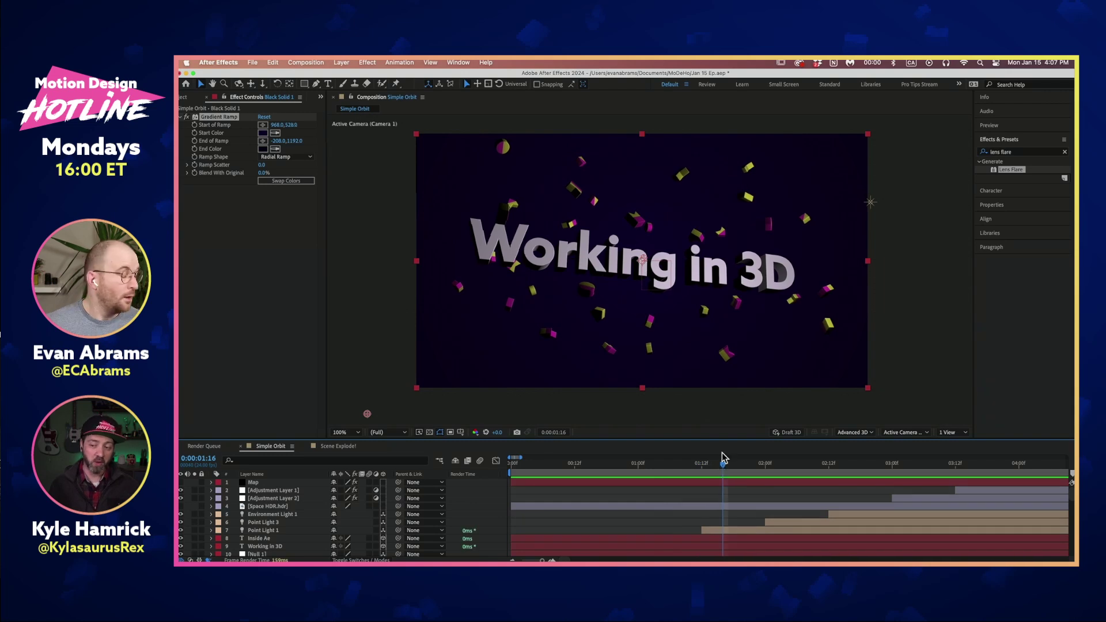
Step: Switch the composition viewer to two views and turn off the transparency grid in the Top view
click(961, 434)
click(961, 455)
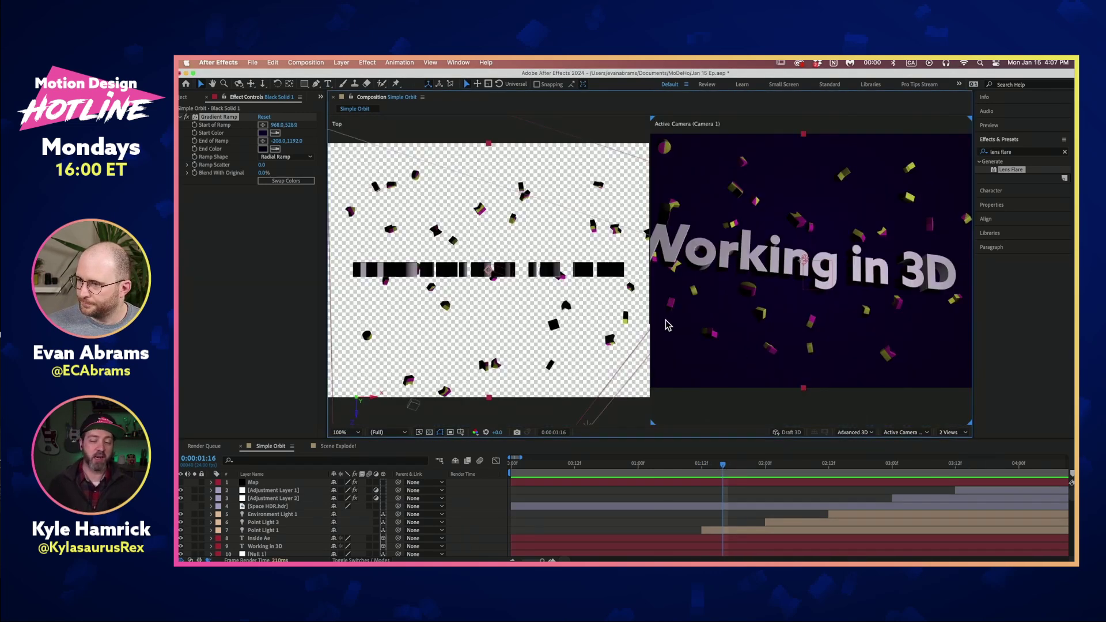
scroll(536, 297, down, 3)
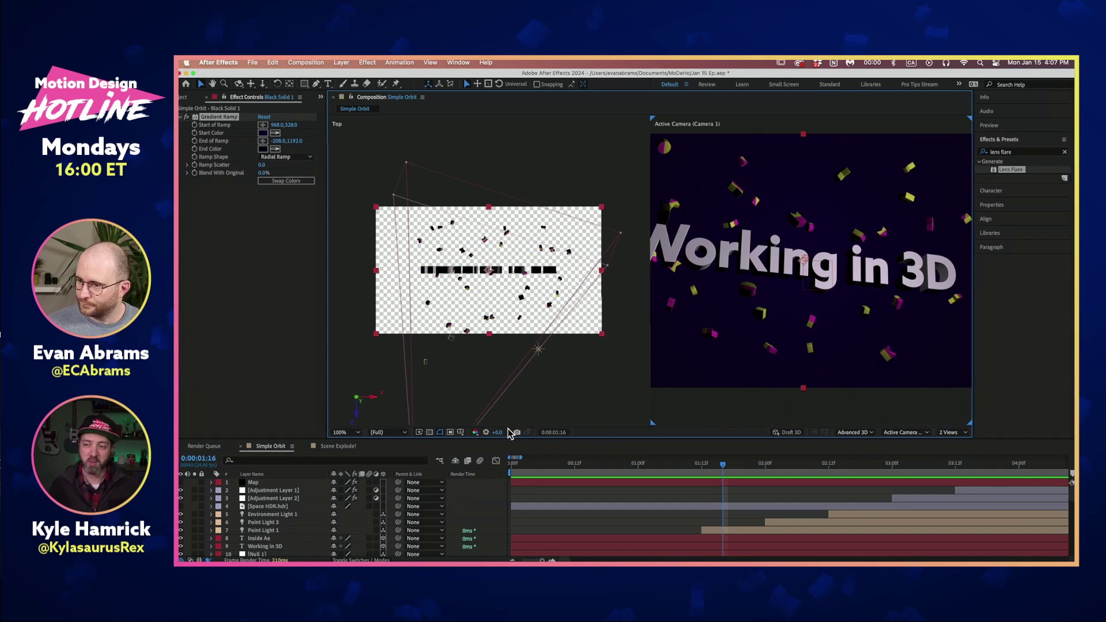
click(473, 383)
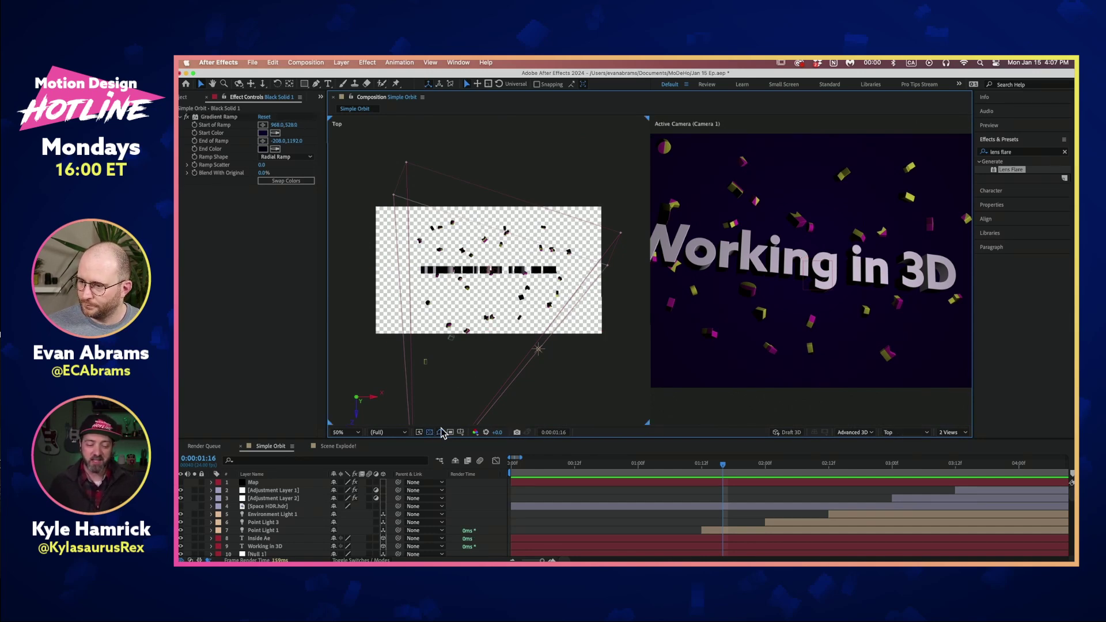
click(430, 432)
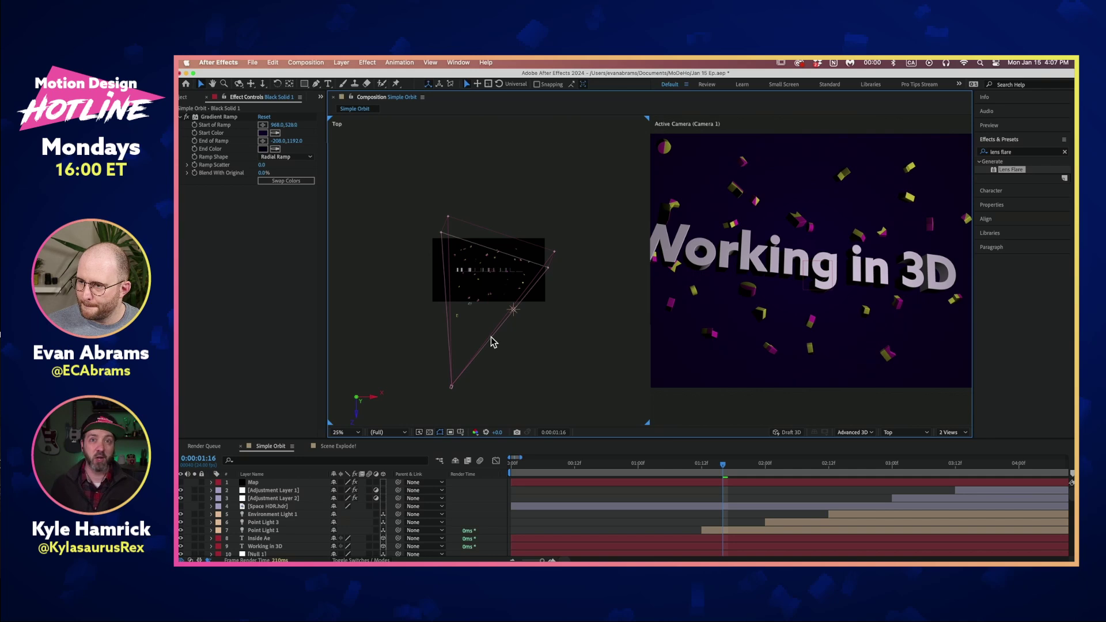
drag(500, 314, 509, 300)
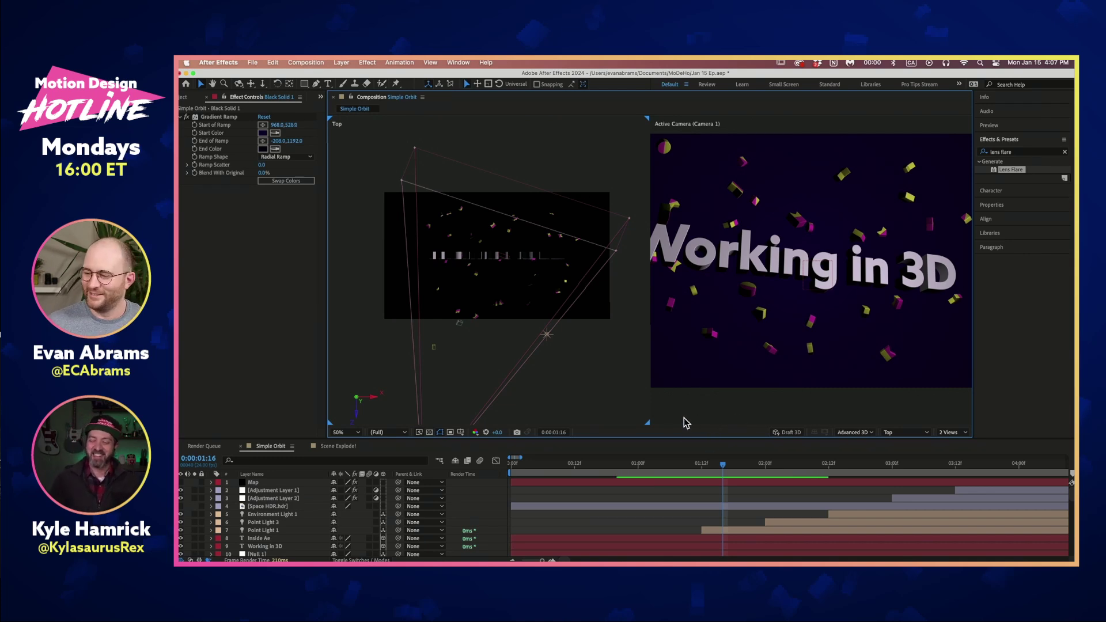
Step: At 0:00:01:14, slide Point Light 1 back and forth along its X axis in the Top view, leaving it slightly right of its original position
drag(702, 468, 718, 470)
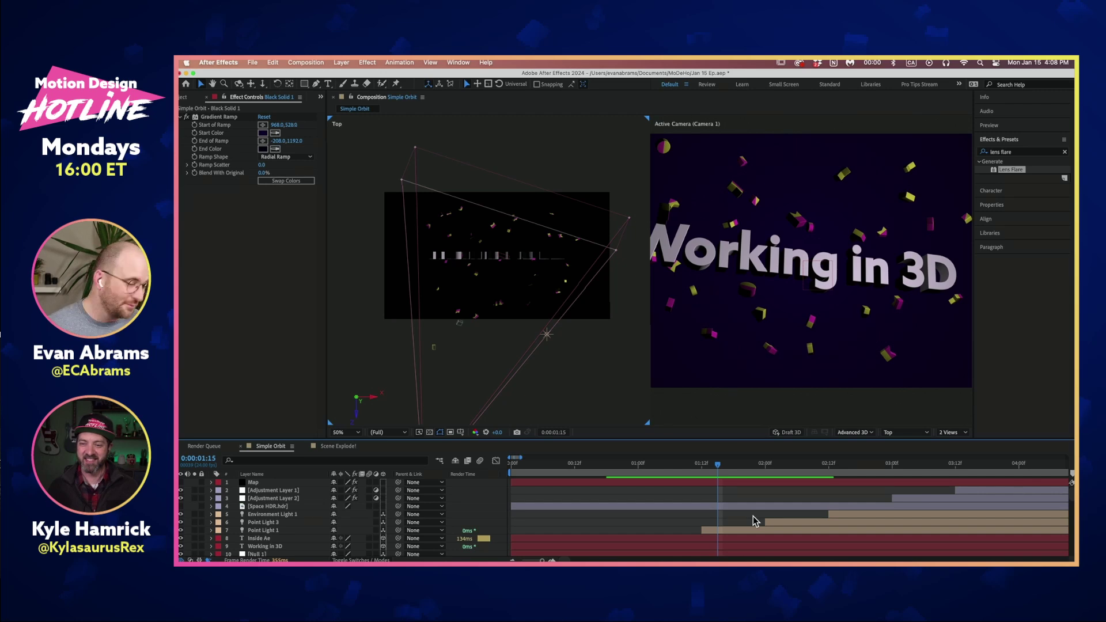
mouse_move(710, 465)
mouse_down()
mouse_move(697, 465)
mouse_move(732, 471)
mouse_move(686, 471)
mouse_move(714, 469)
mouse_up()
click(714, 530)
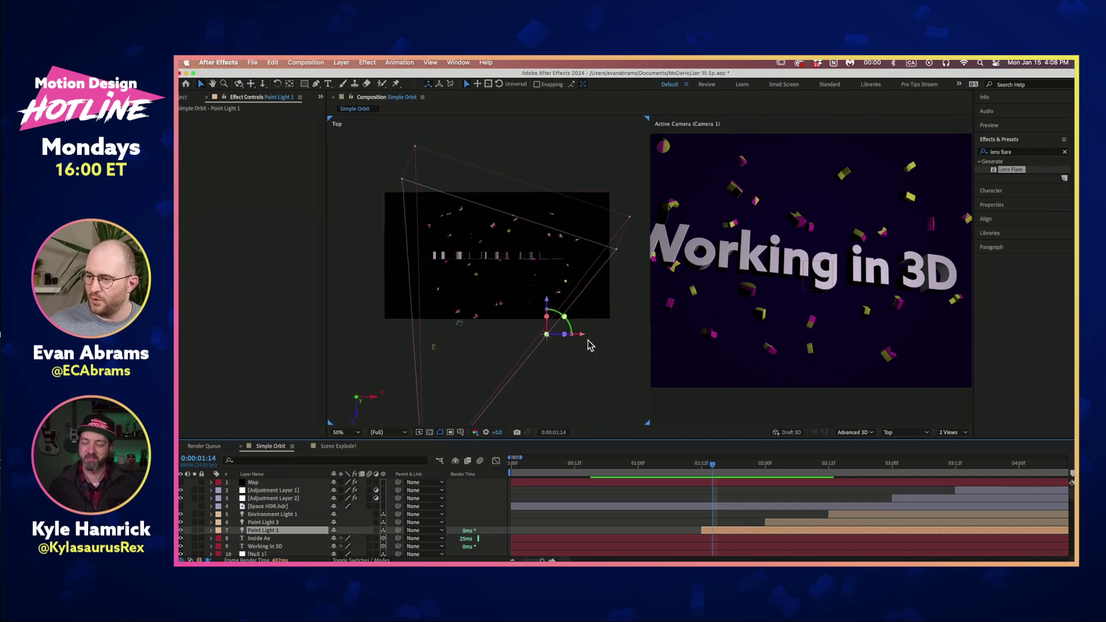
drag(584, 339, 535, 340)
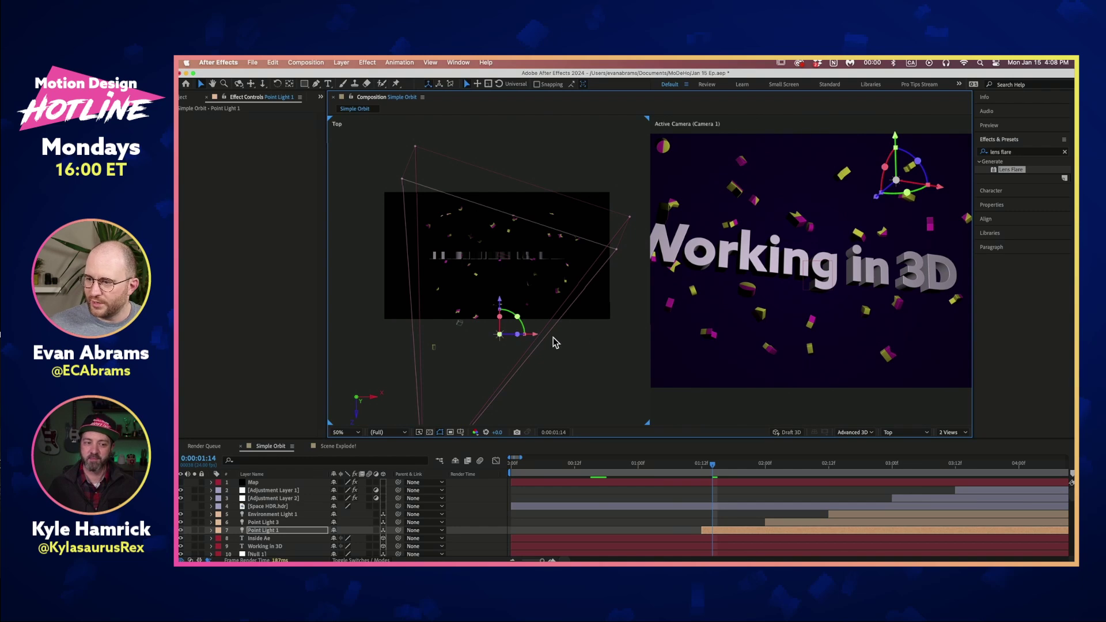
drag(536, 339, 601, 334)
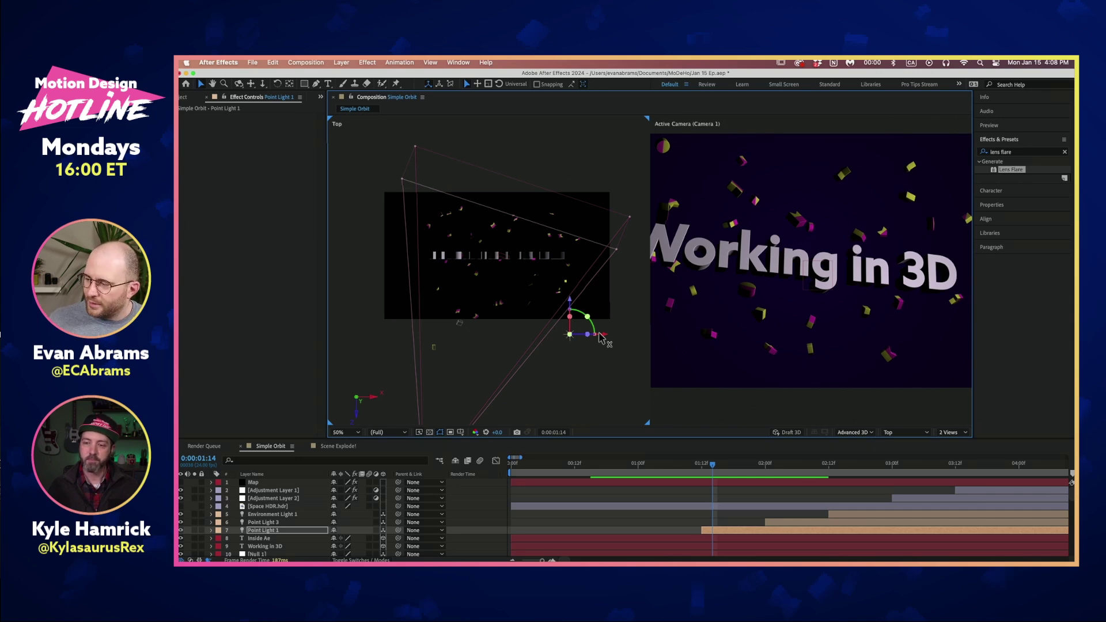
Step: Show the whole frame in the Active Camera view and scrub to 0:00:01:21 to check the lighting
scroll(712, 245, down, 3)
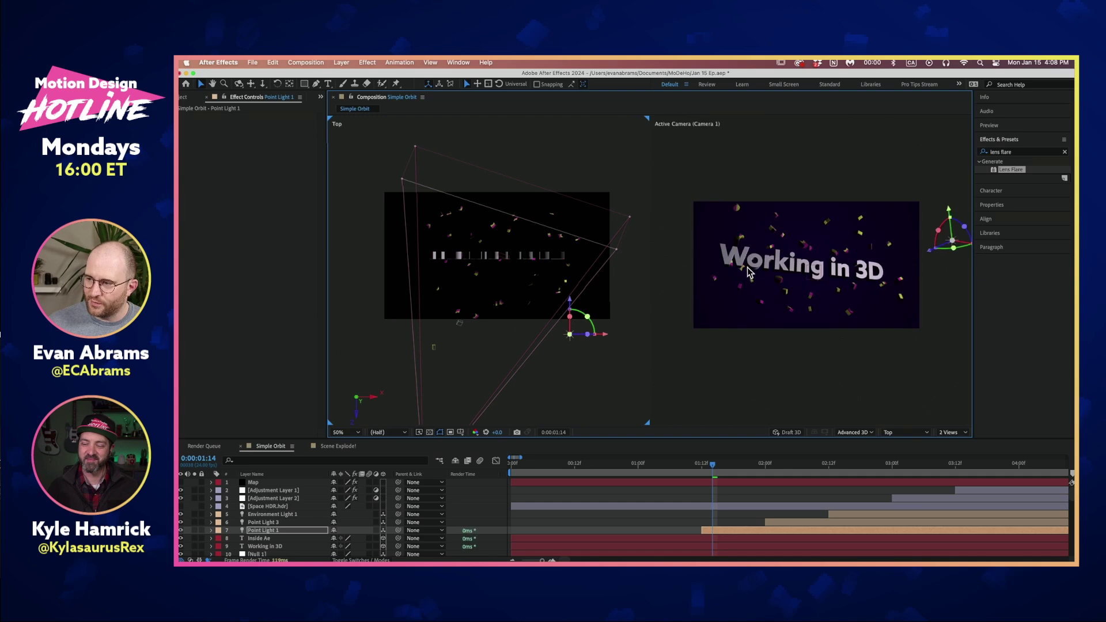
scroll(801, 265, up, 3)
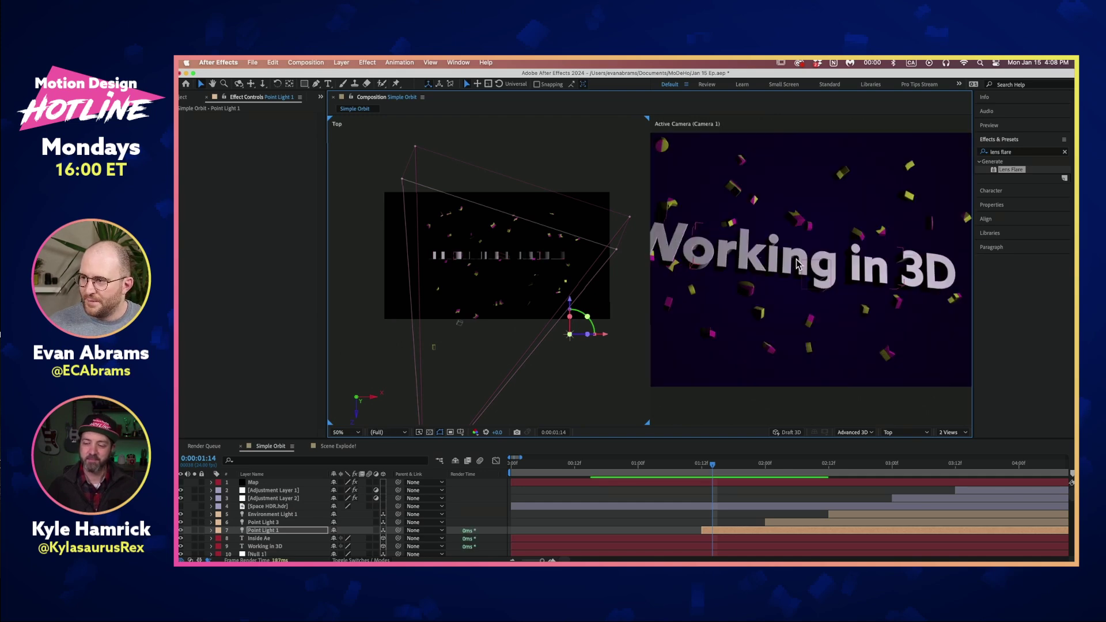
scroll(798, 264, down, 3)
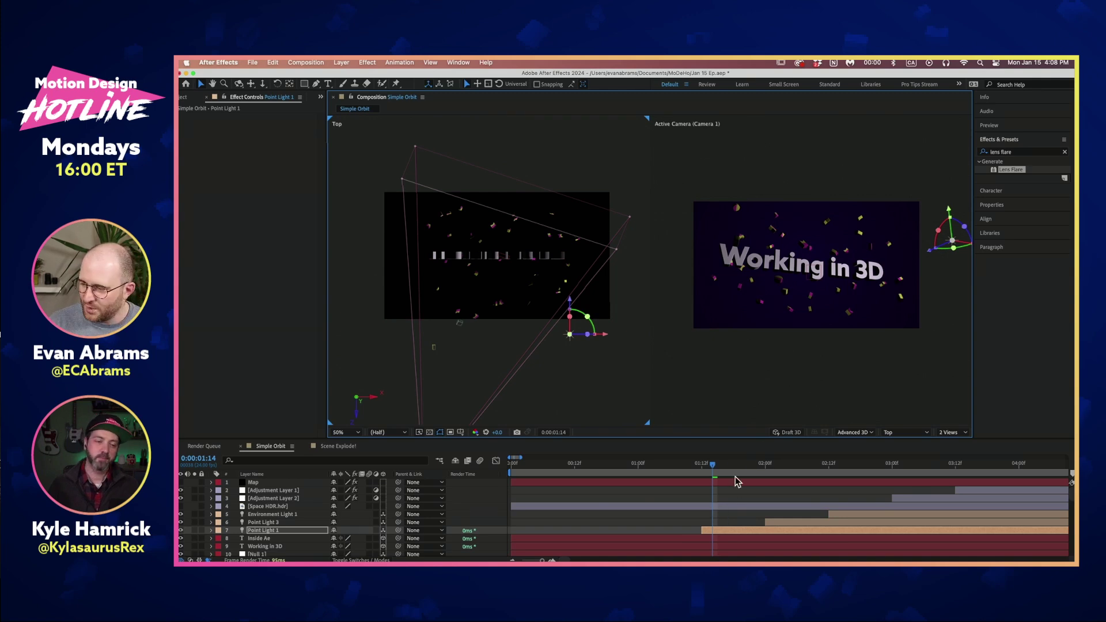
drag(734, 467, 750, 470)
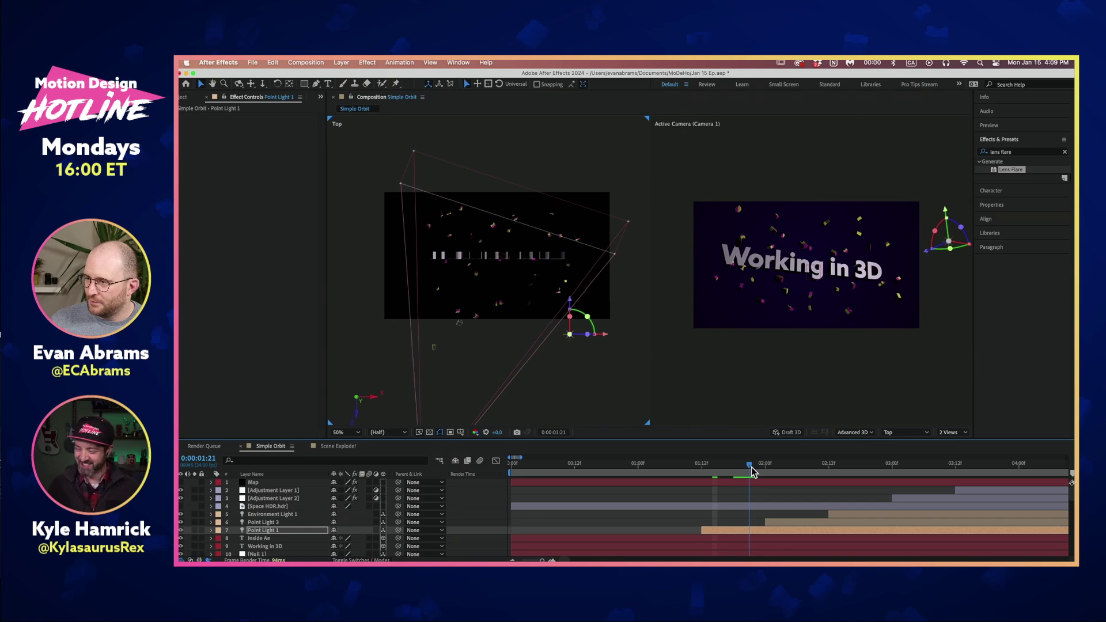
Step: Enlarge the Active Camera view and scrub around the start of the Point Light 3 layer, ending at 0:00:02:01, to compare the lighting
scroll(851, 277, up, 2)
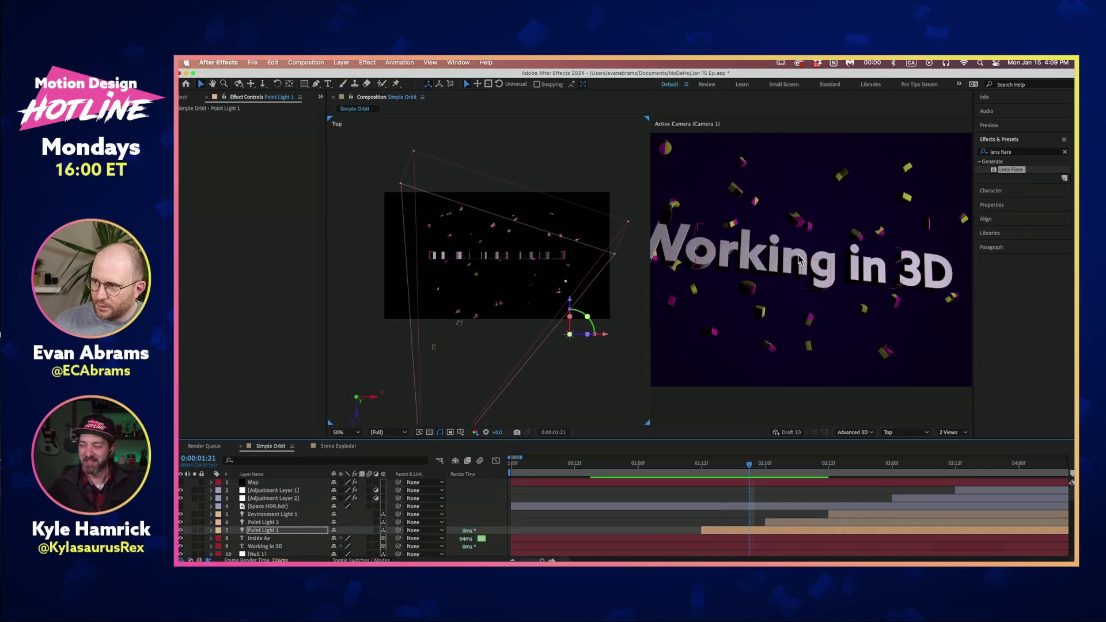
click(787, 469)
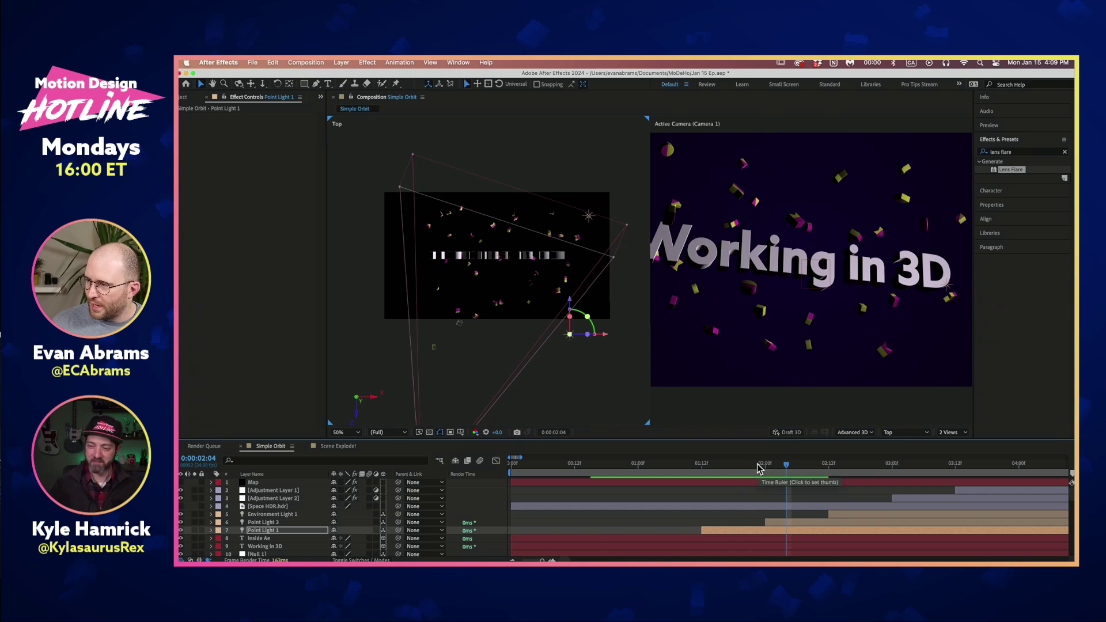
click(771, 468)
click(751, 470)
click(760, 470)
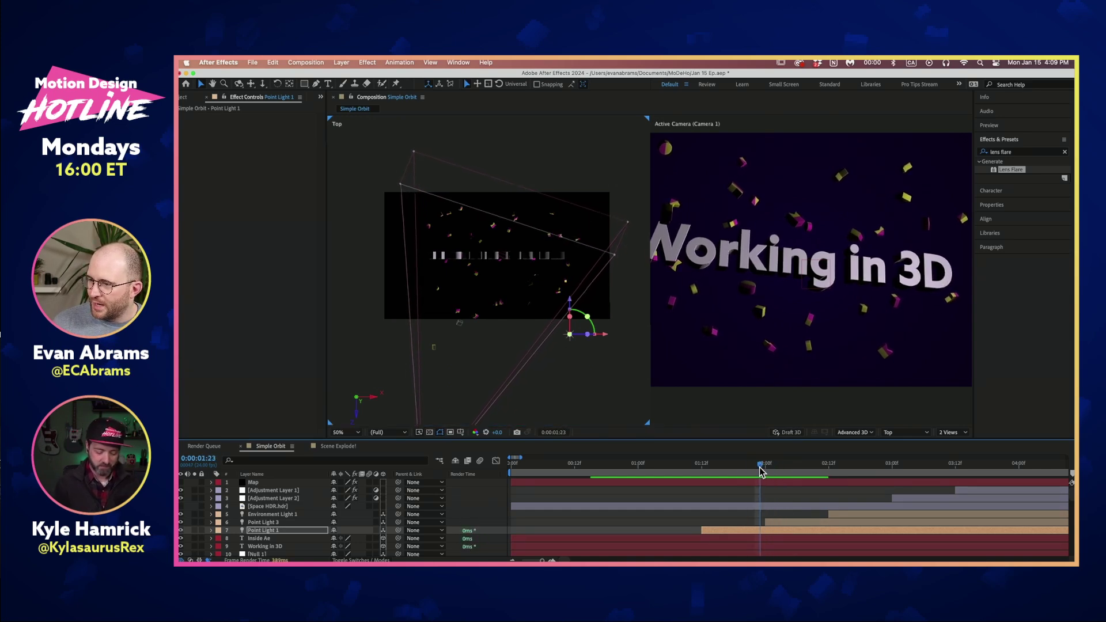
click(765, 468)
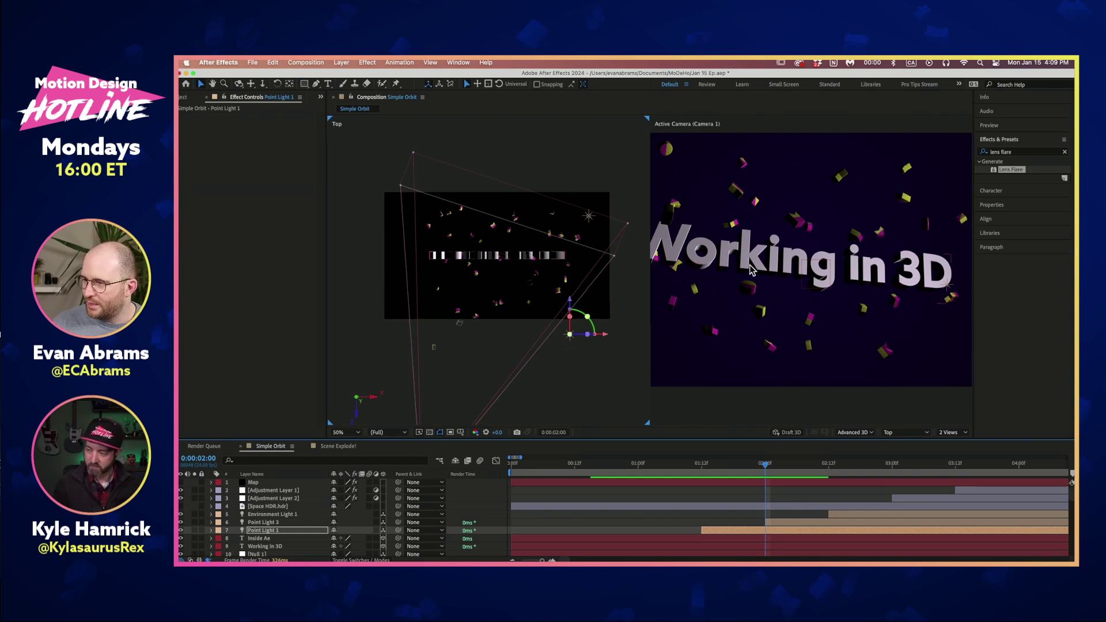
mouse_move(766, 465)
mouse_down()
mouse_move(752, 466)
mouse_move(766, 464)
mouse_up()
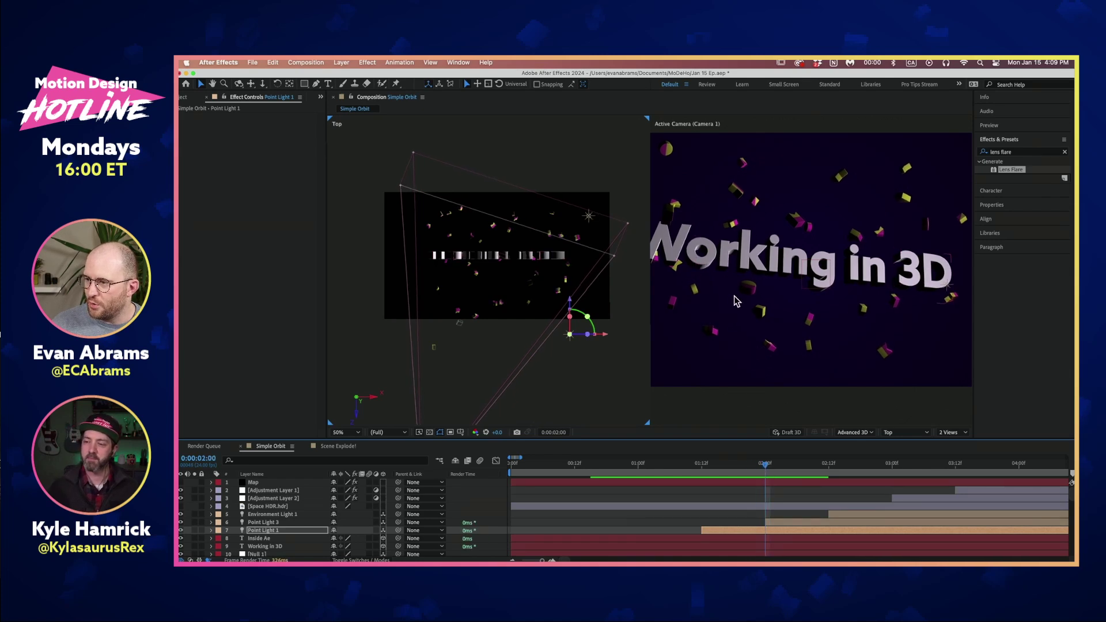
drag(760, 466, 771, 466)
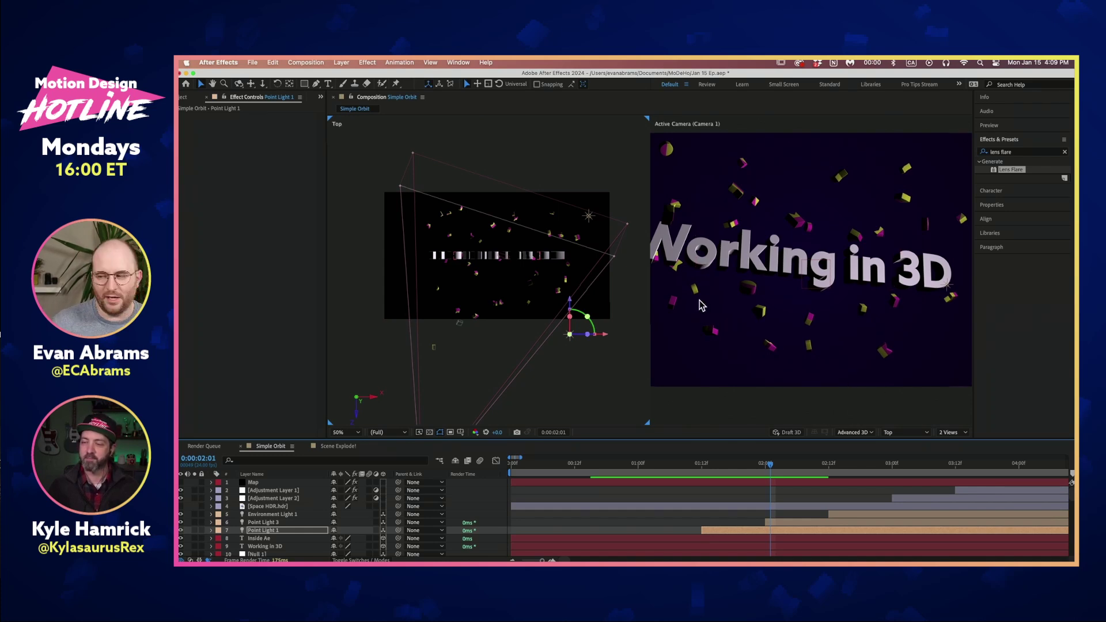
Step: Select Point Light 1, Point Light 3 and Point Light 1 again in the Top view to point out both light positions
click(757, 522)
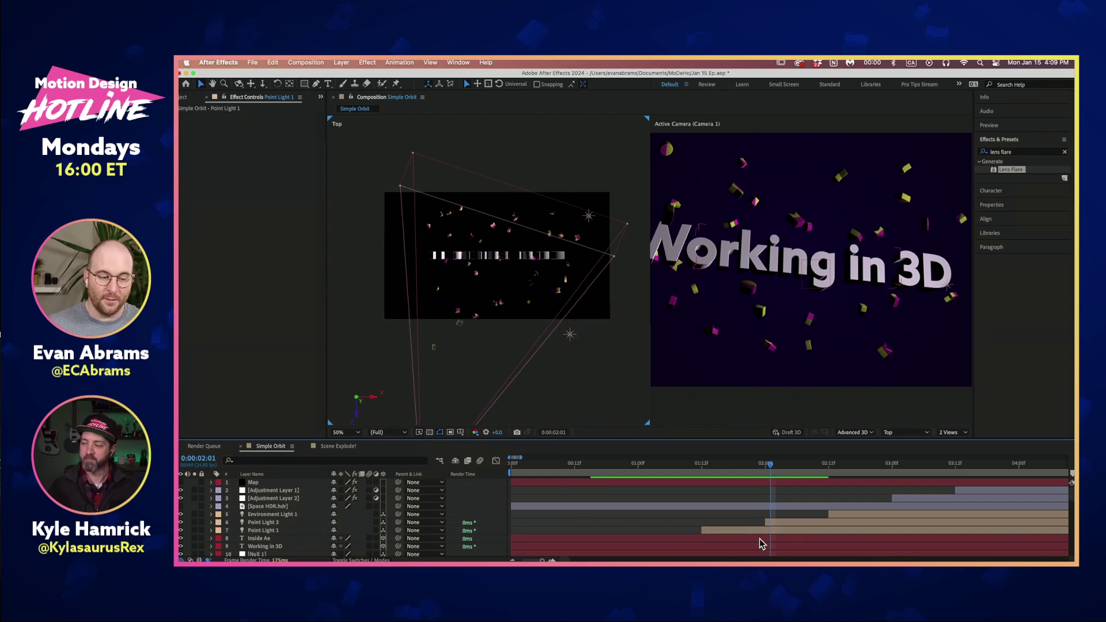
click(569, 337)
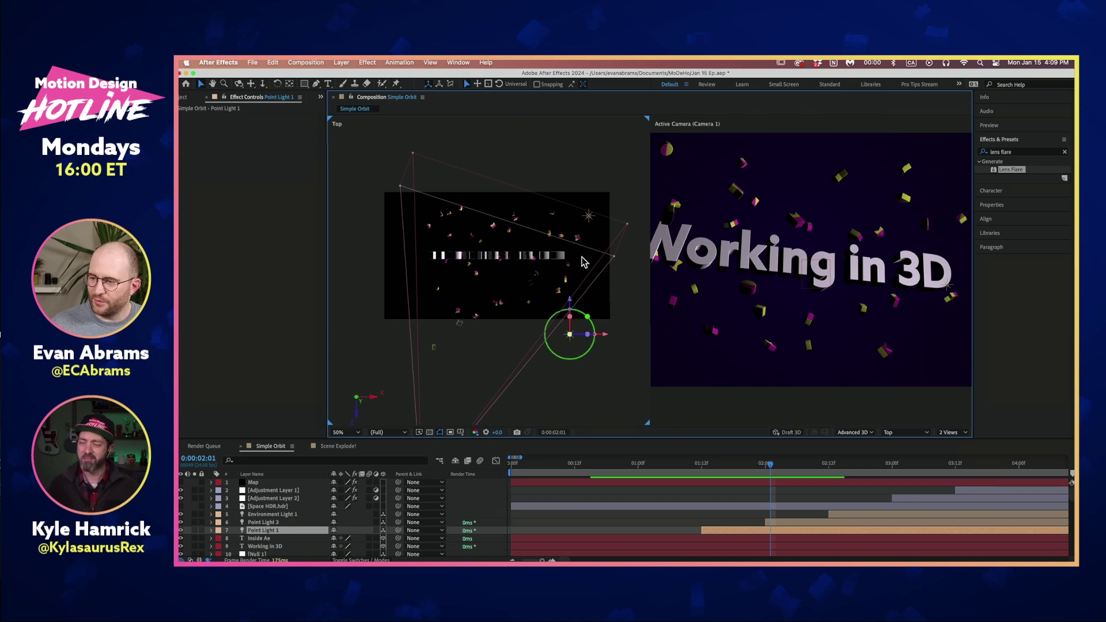
click(589, 217)
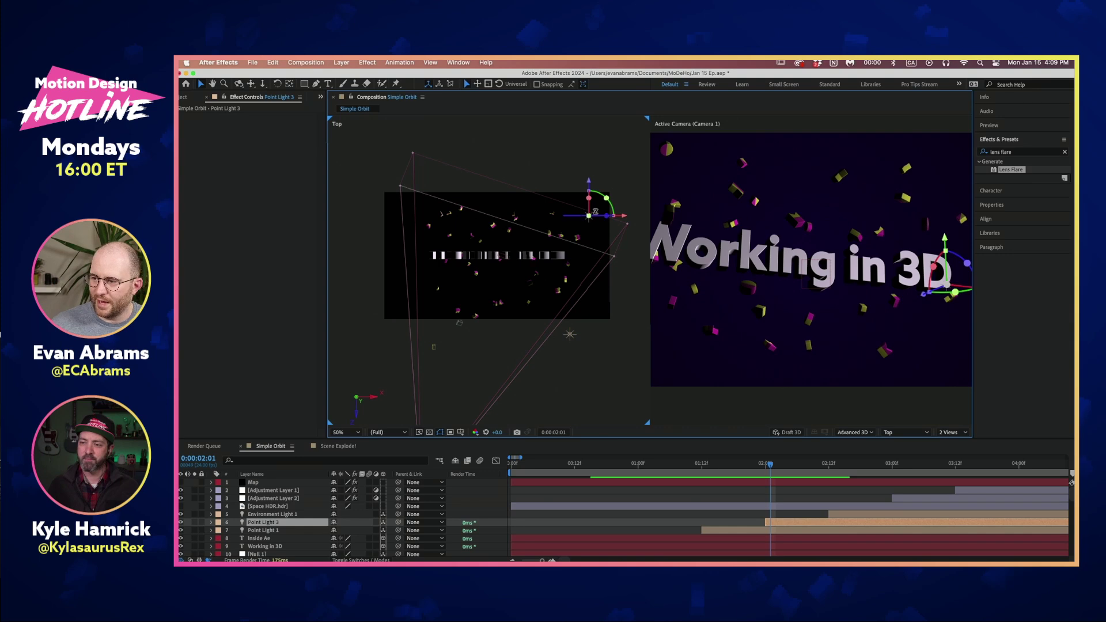
click(570, 333)
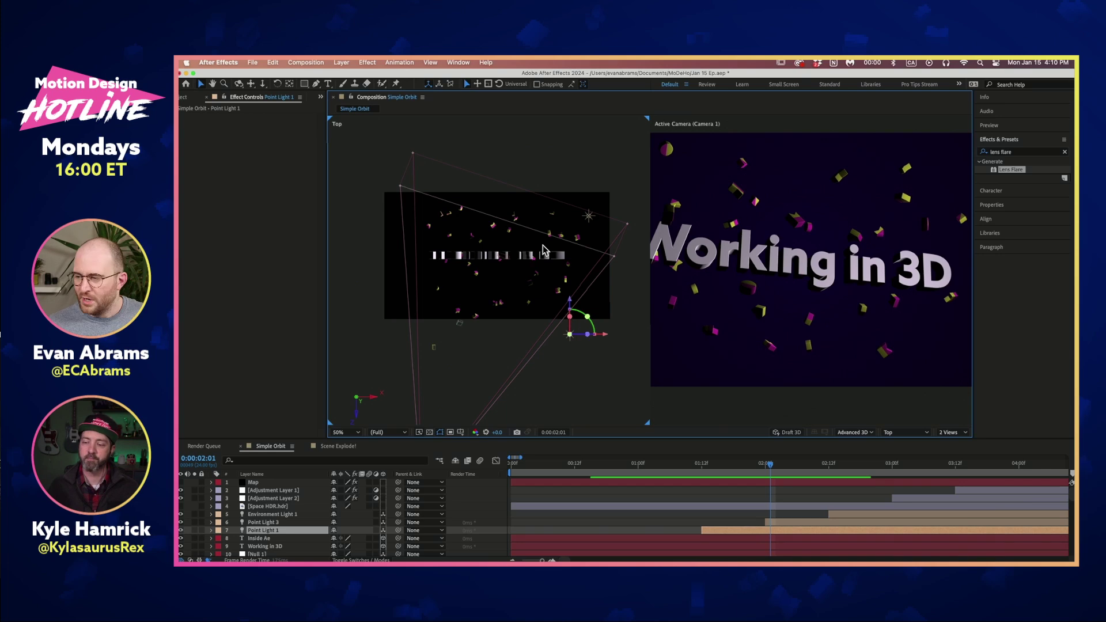
Step: Move the current time past the start of Environment Light 1, to 0:00:02:14, and deselect all layers
drag(815, 464, 833, 470)
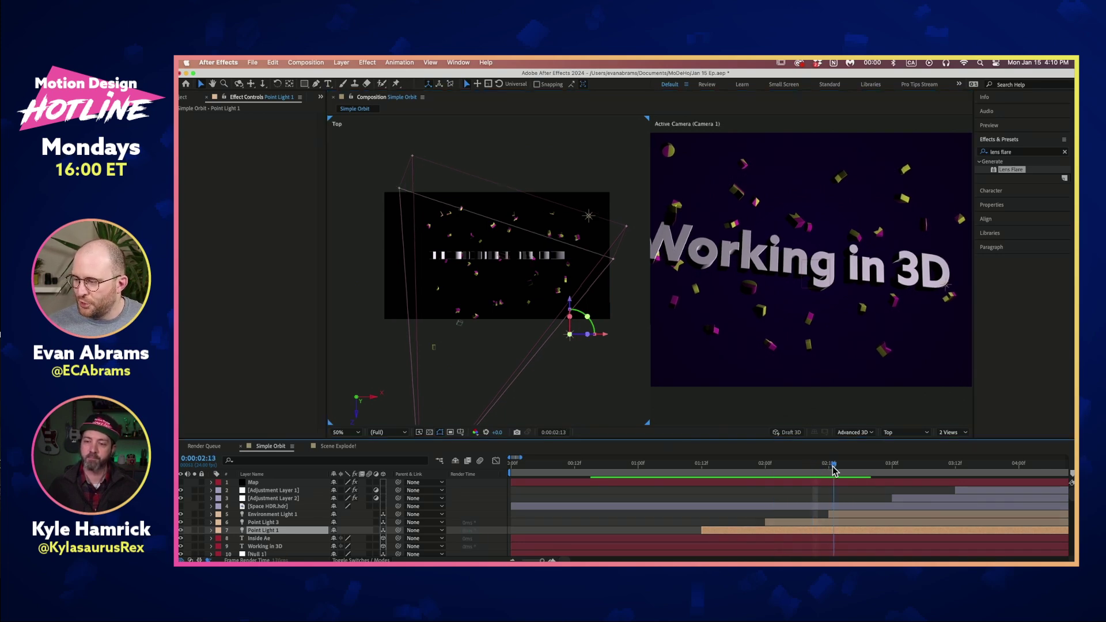
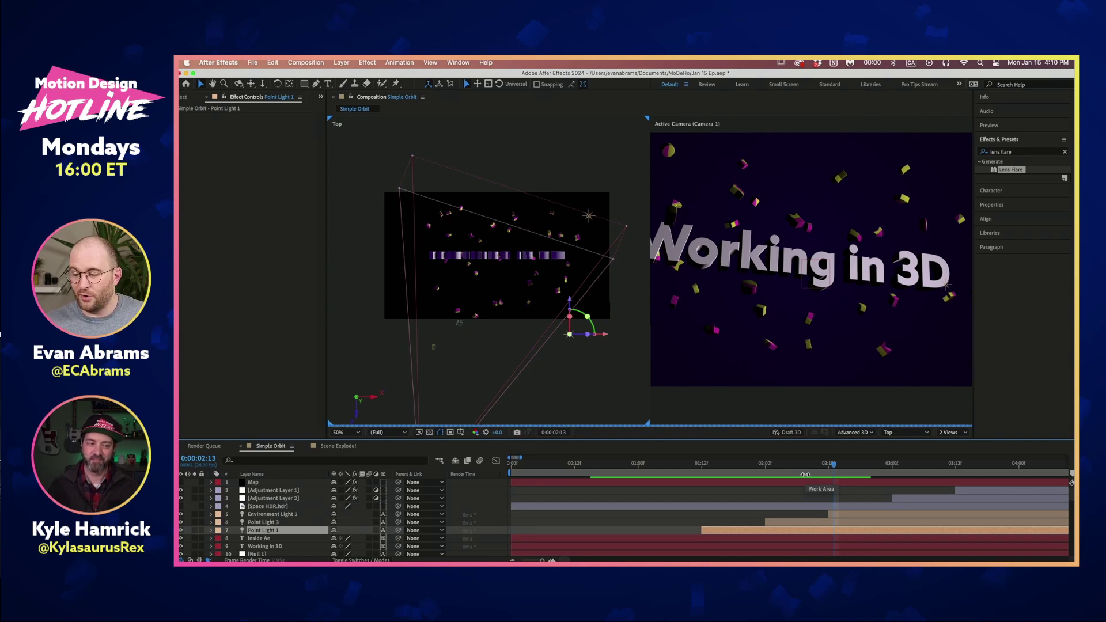
click(830, 464)
drag(832, 468, 839, 470)
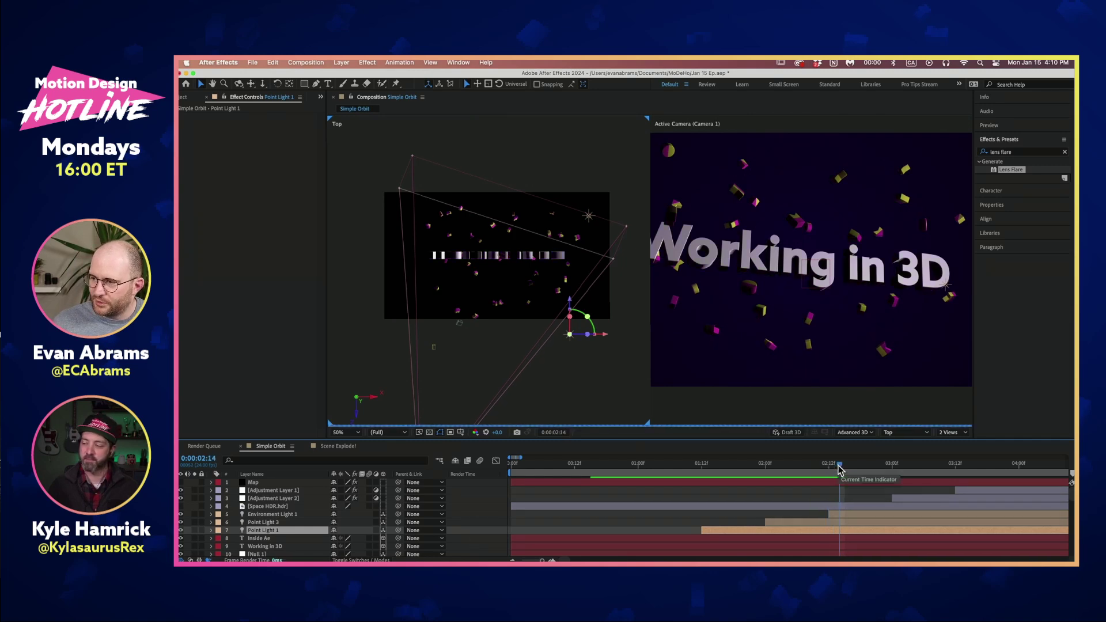
key(F2)
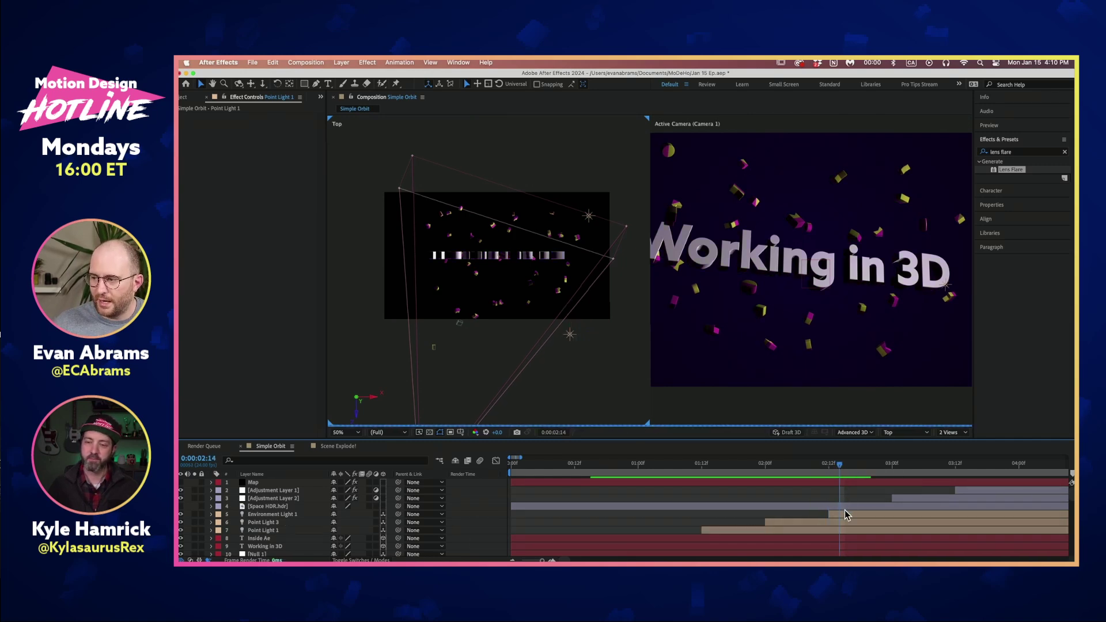
Step: Open the Space HDR.hdr layer in its own viewer to inspect the image, and return to the Simple Orbit composition view
click(262, 507)
double_click(262, 508)
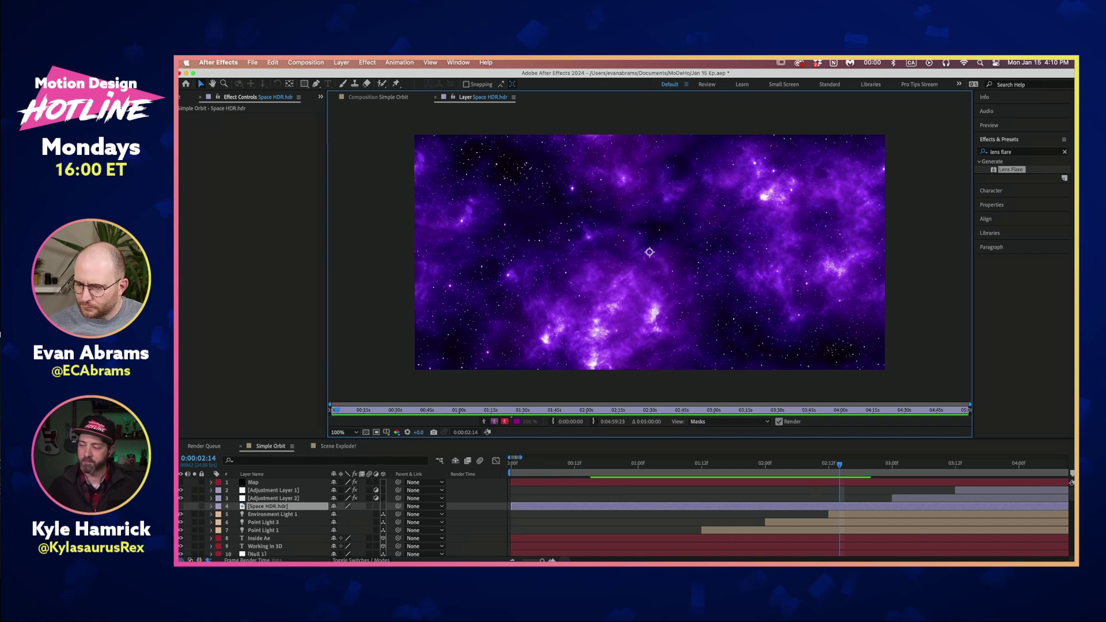
click(346, 96)
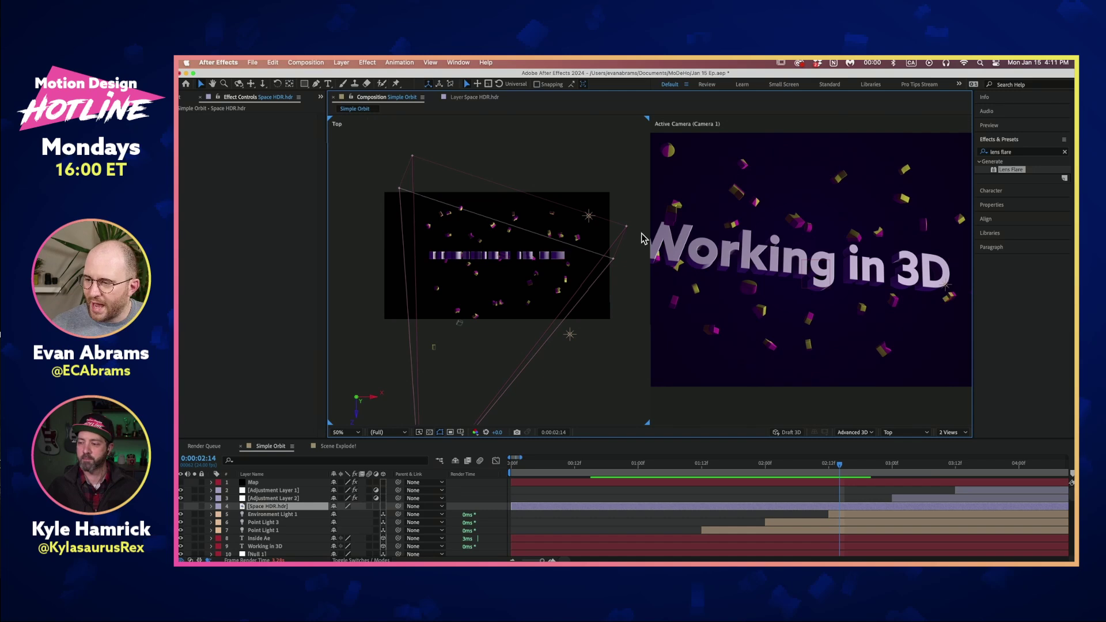
Step: Open the light settings of Environment Light 1 to review its type and intensity, and close them leaving the layer deselected
click(836, 517)
double_click(836, 517)
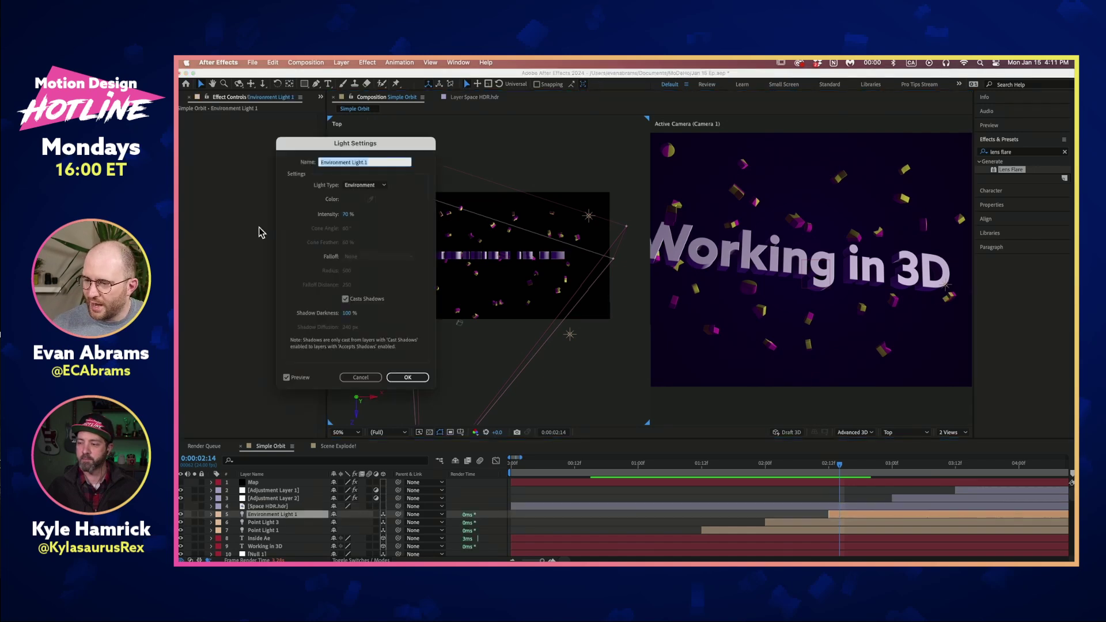
click(346, 215)
key(Return)
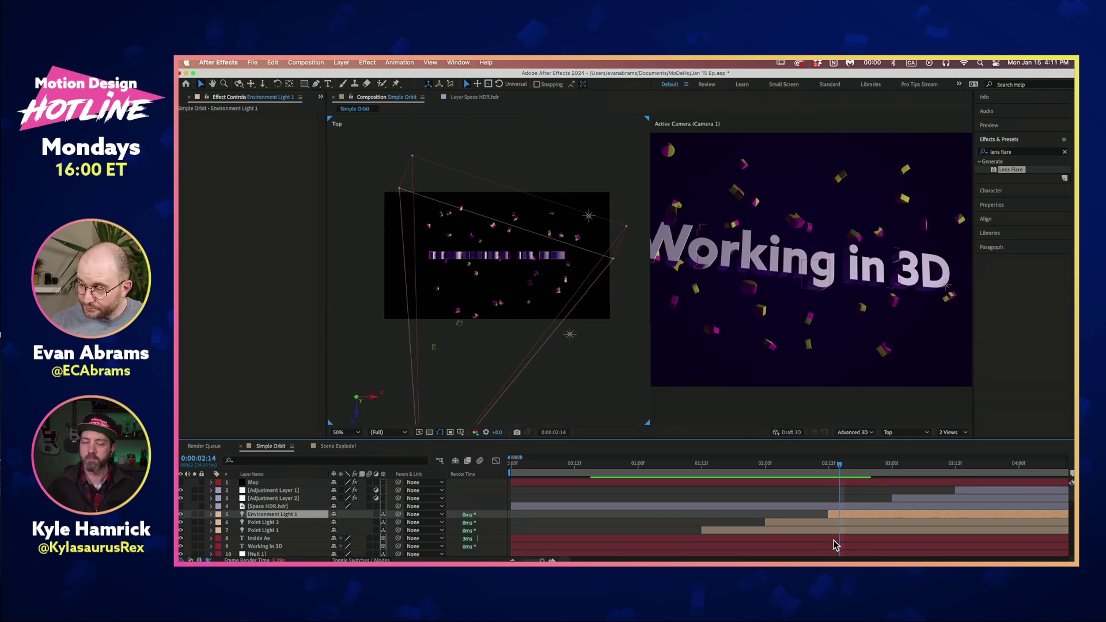
click(809, 514)
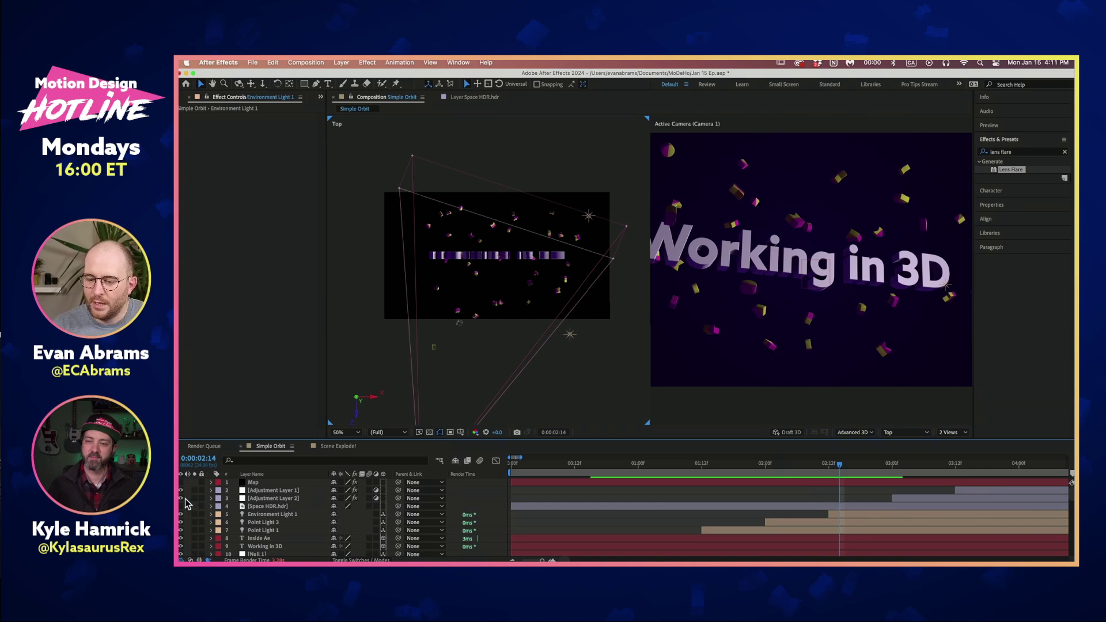
Step: Move the current time to 0:00:03:02 and select the Camera Lens Blur effect on Adjustment Layer 2
click(256, 499)
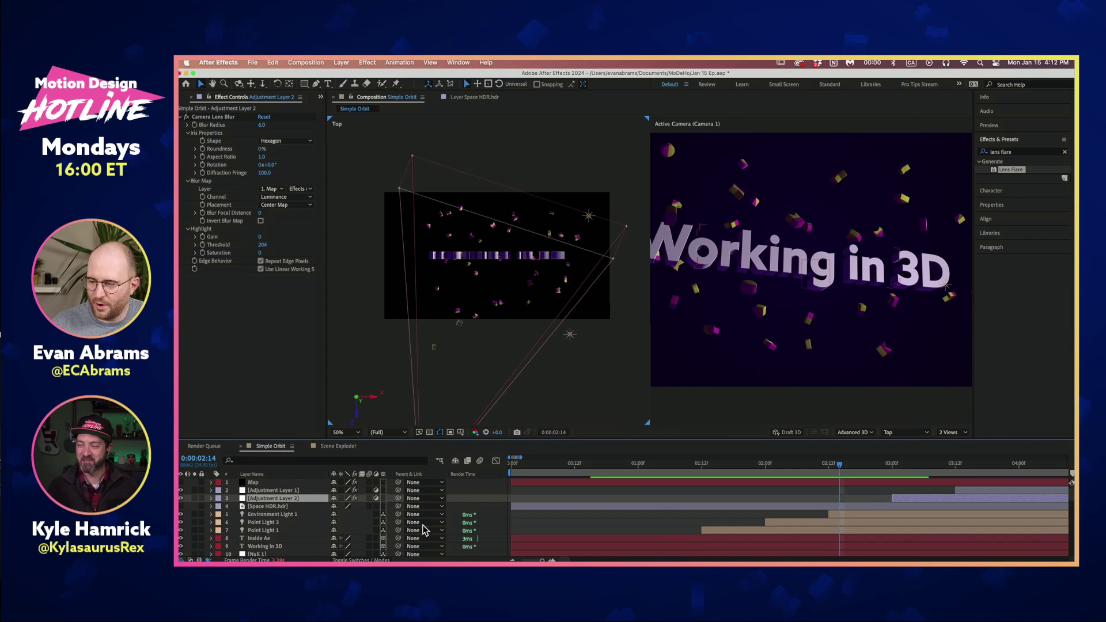
click(903, 465)
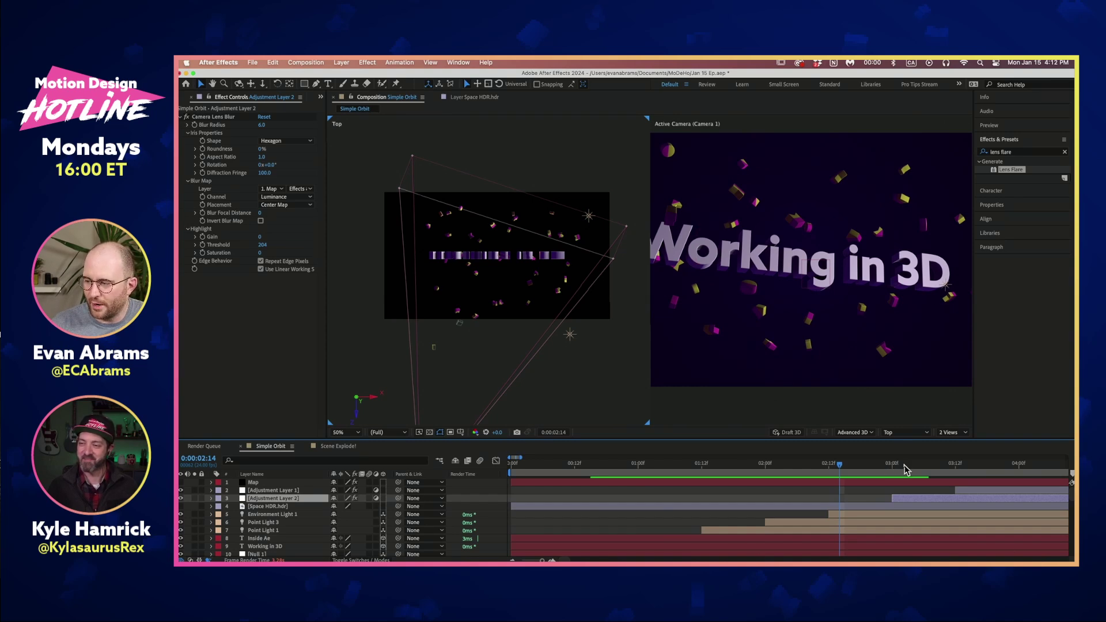
super+click(909, 499)
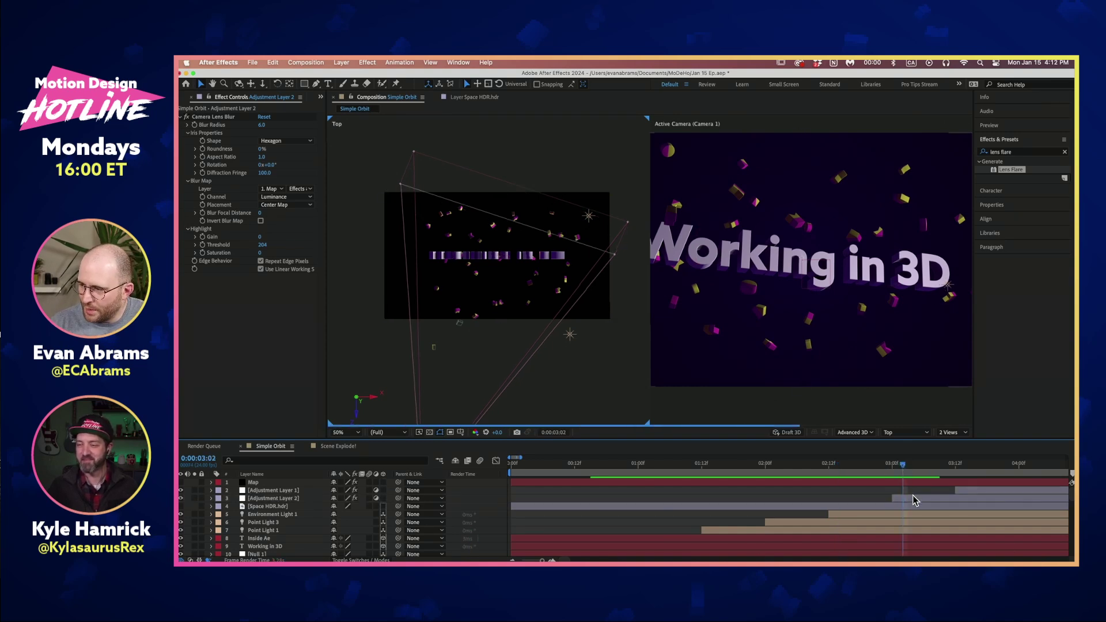
click(915, 499)
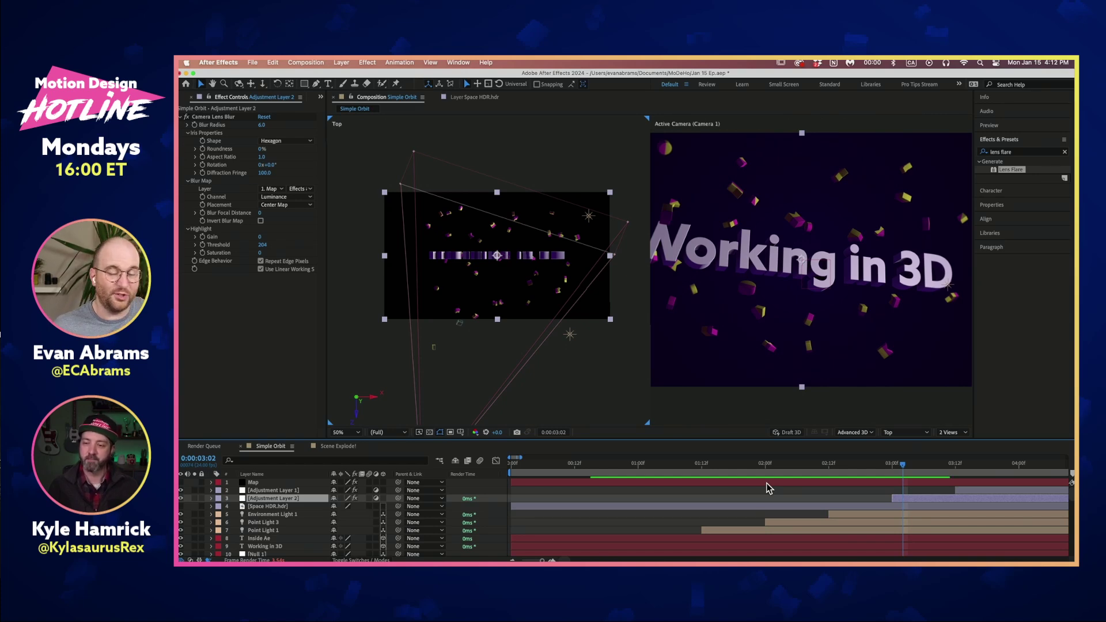
click(216, 117)
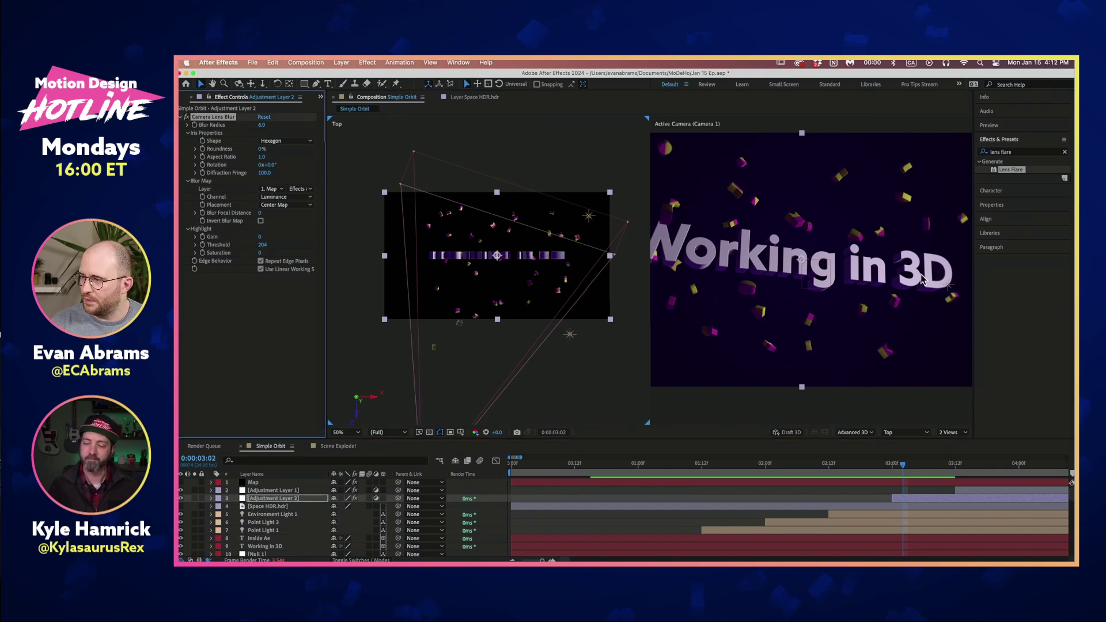
Step: Switch the composition viewer to a single Active Camera view at 400% and frame the words "in 3D" to inspect the edge blur
scroll(922, 276, up, 2)
scroll(916, 282, up, 3)
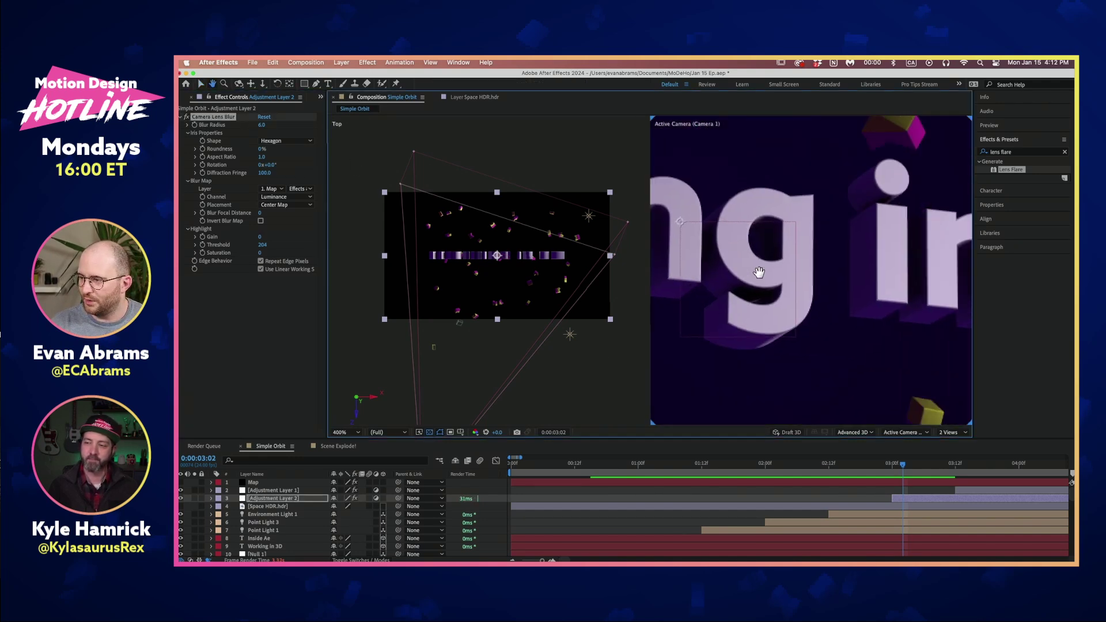
click(951, 432)
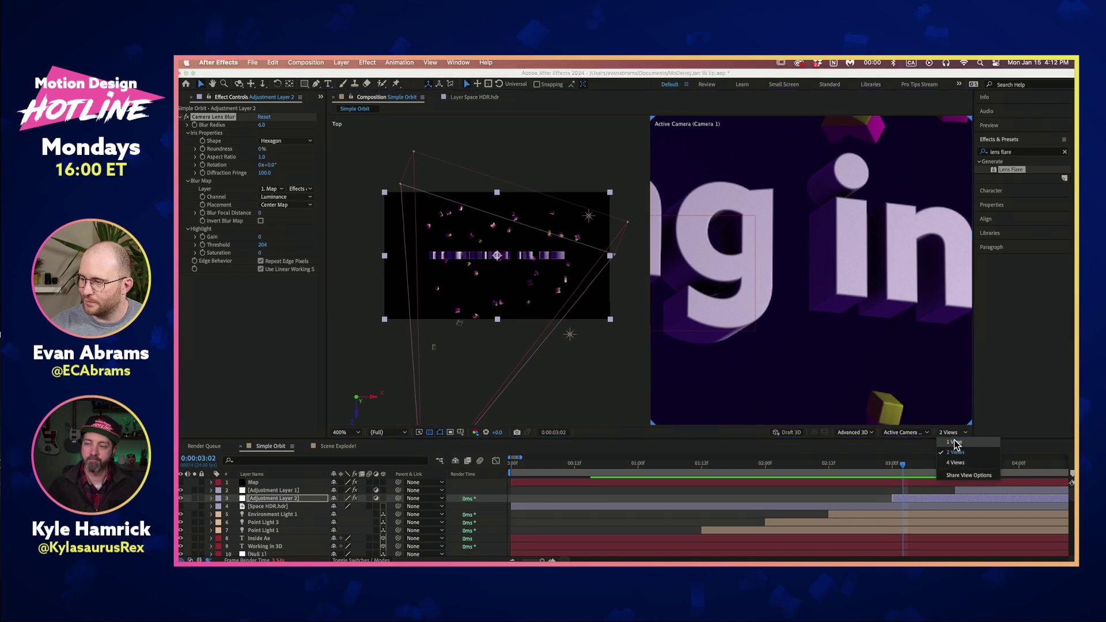
click(953, 445)
scroll(876, 322, down, 3)
scroll(761, 314, up, 4)
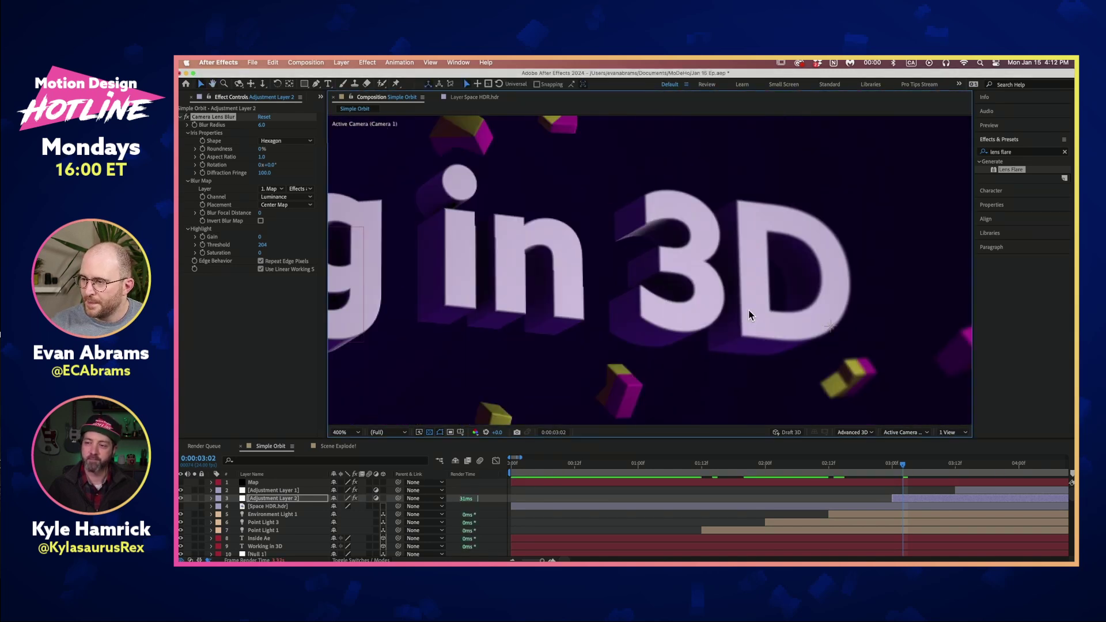
drag(813, 316, 833, 302)
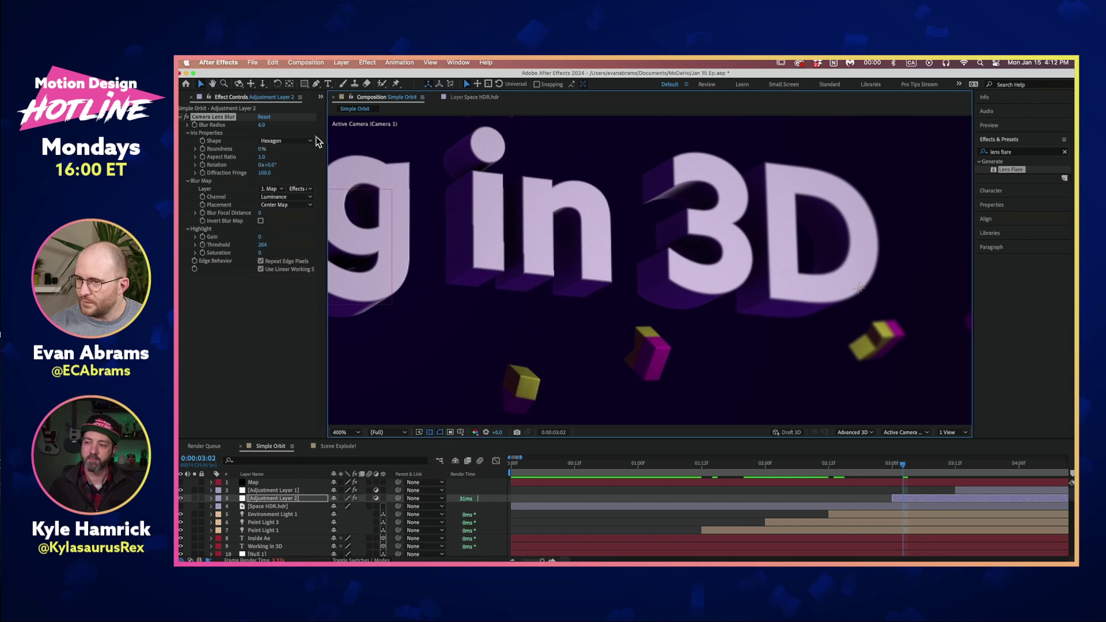
Step: Set the Camera Lens Blur radius on Adjustment Layer 2 to 12
click(261, 125)
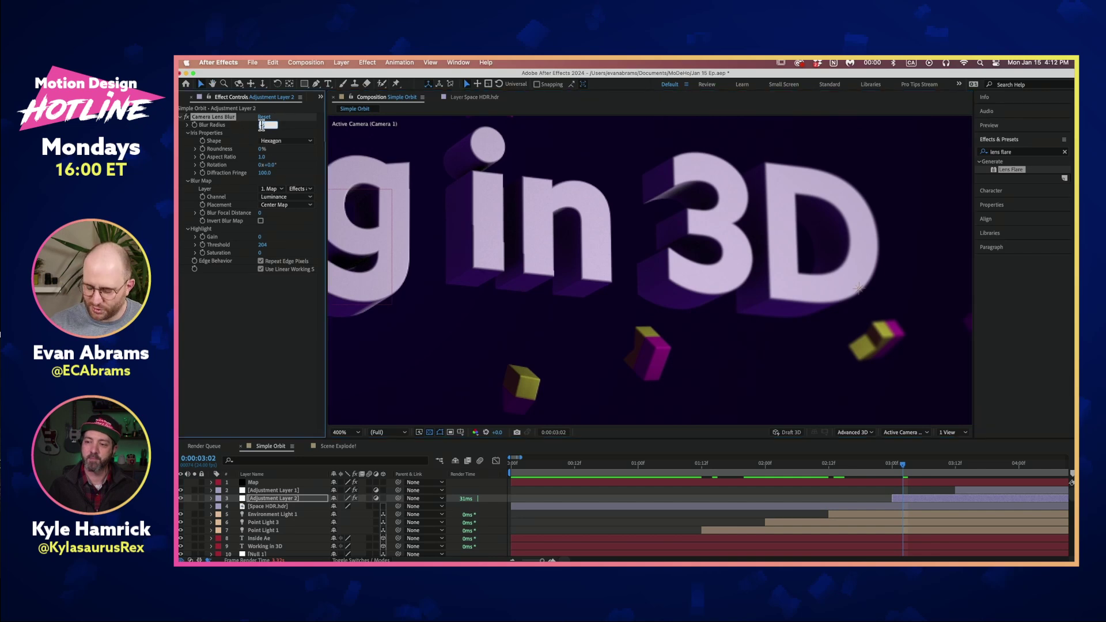
text(12)
key(Return)
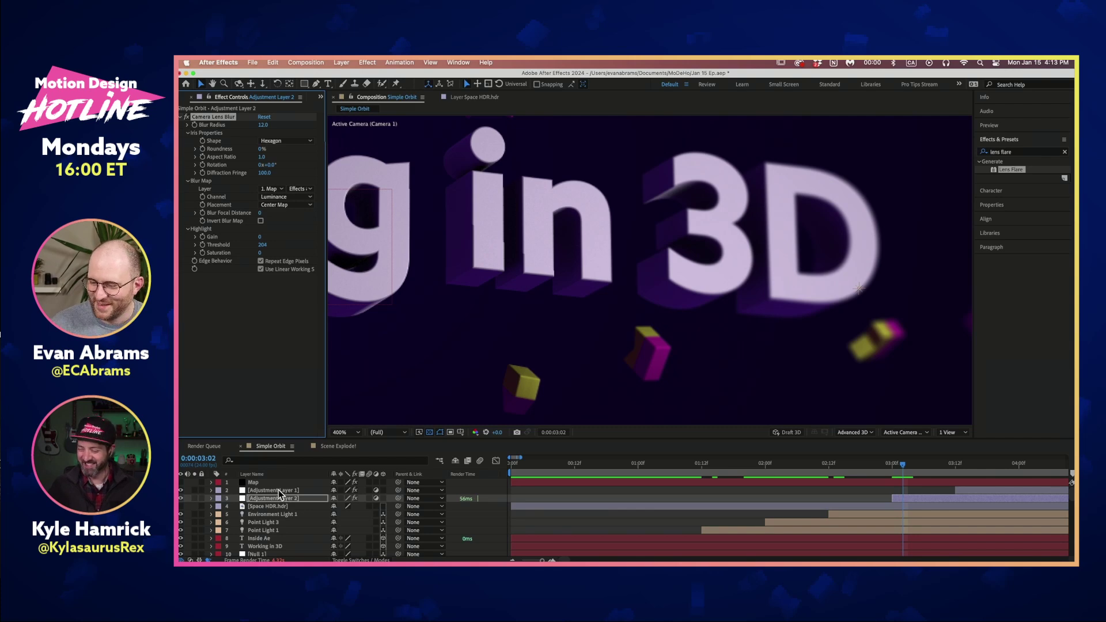
key(Return)
click(237, 117)
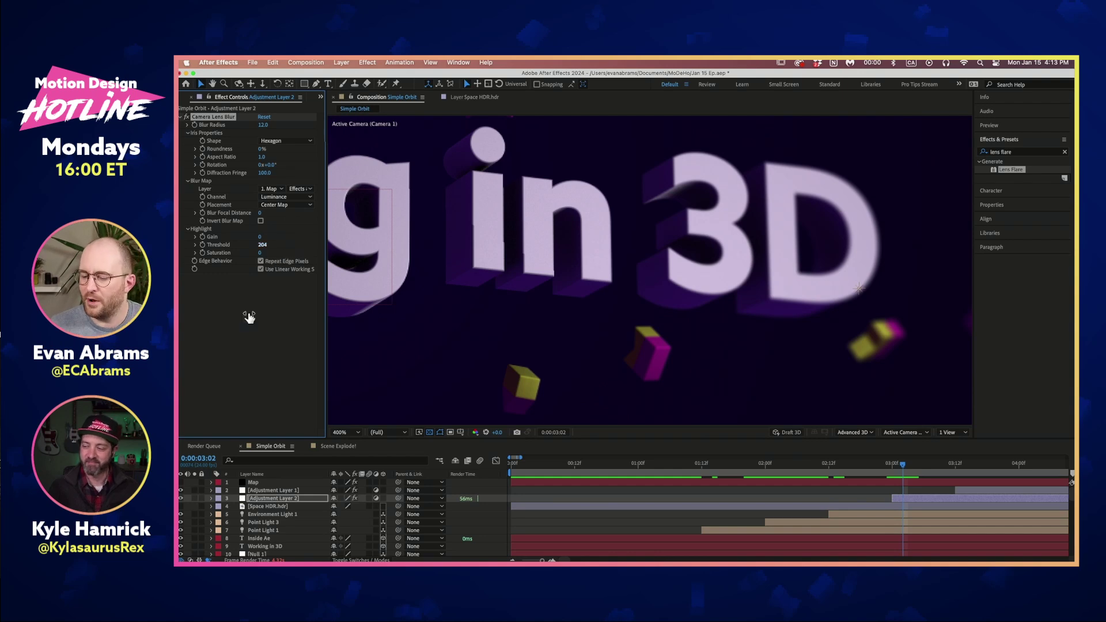
Step: Open the Map layer in its own viewer and set its view to Invert to show the blur map
double_click(256, 484)
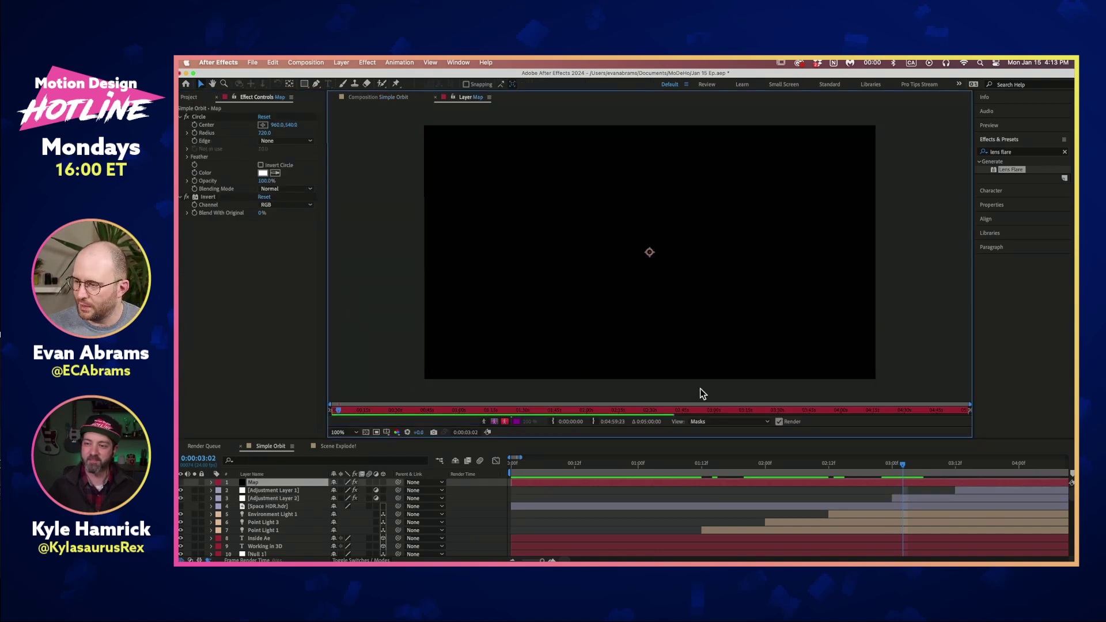
click(703, 422)
click(704, 487)
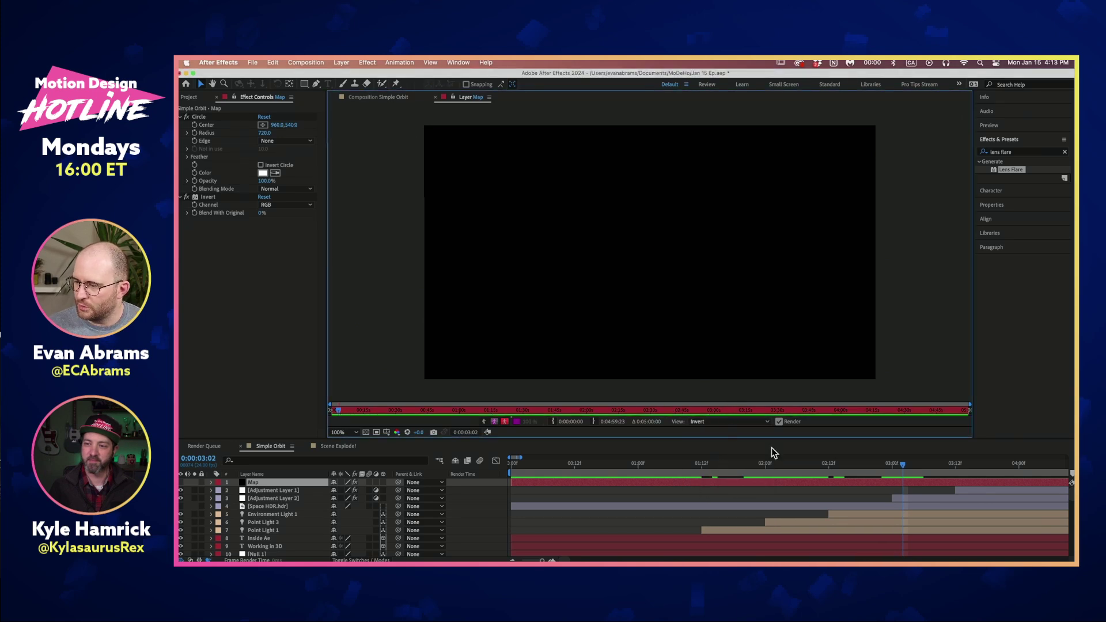
click(901, 482)
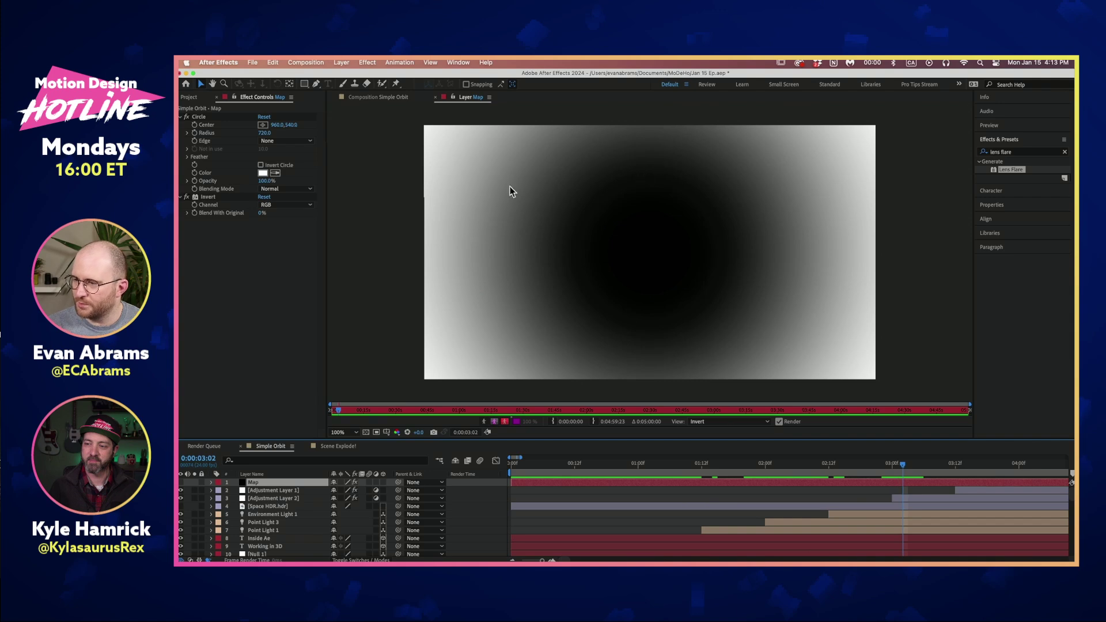
Step: Review the Circle and Invert effects on the Map layer, toggling Invert off and on to compare the gradient
click(201, 117)
click(213, 197)
click(186, 197)
click(186, 197)
click(186, 197)
click(186, 197)
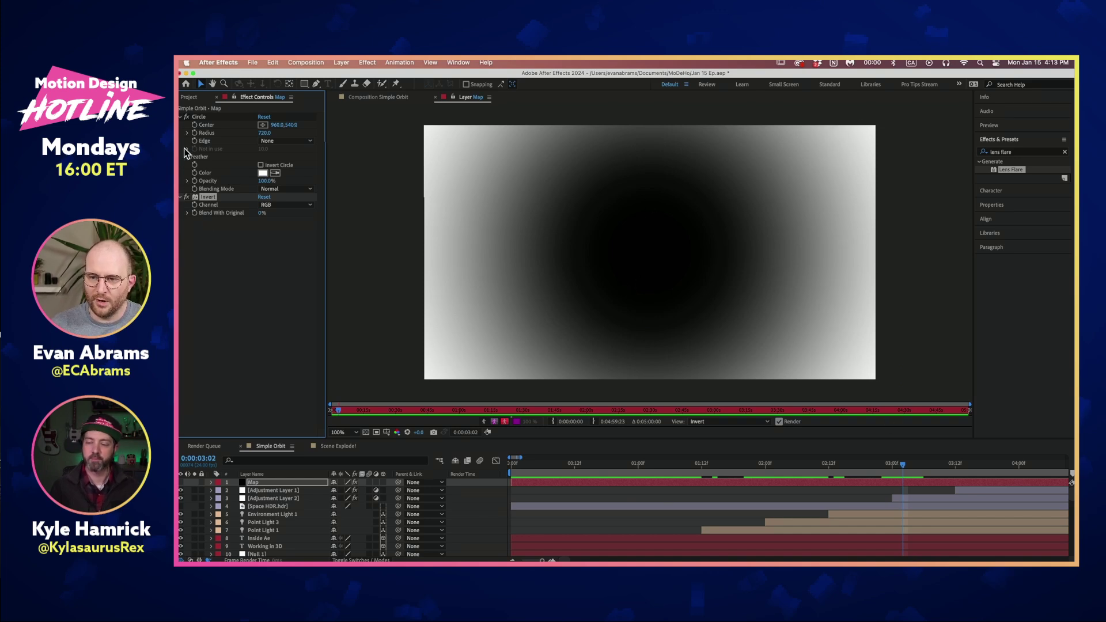
Step: Turn off the Map layer's Invert effect and review the Camera Lens Blur settings on Adjustment Layer 2
click(203, 117)
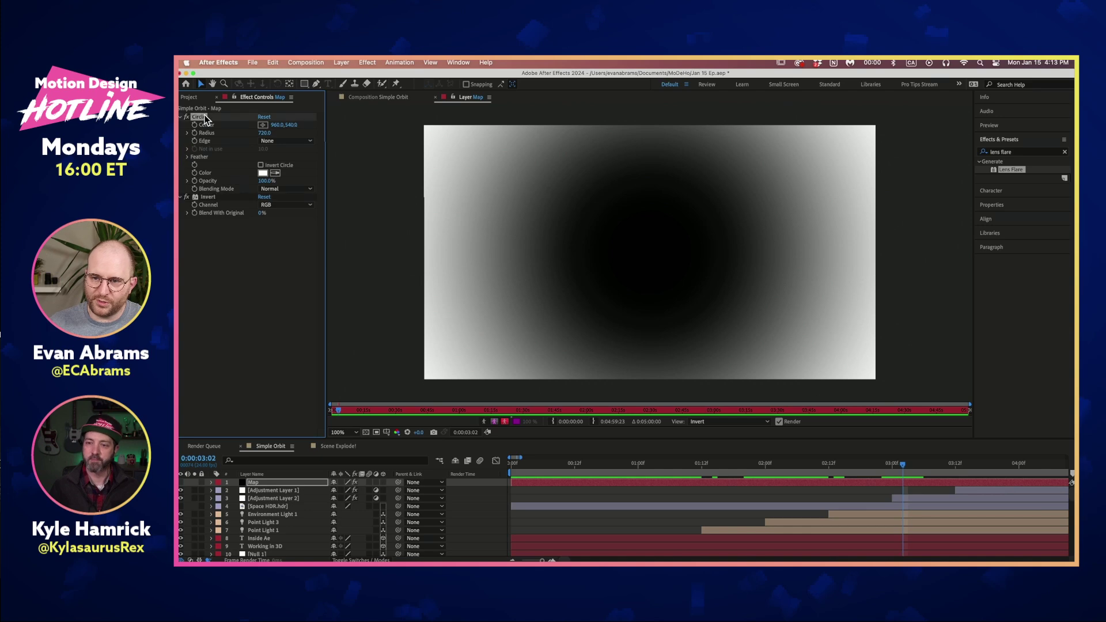
click(187, 197)
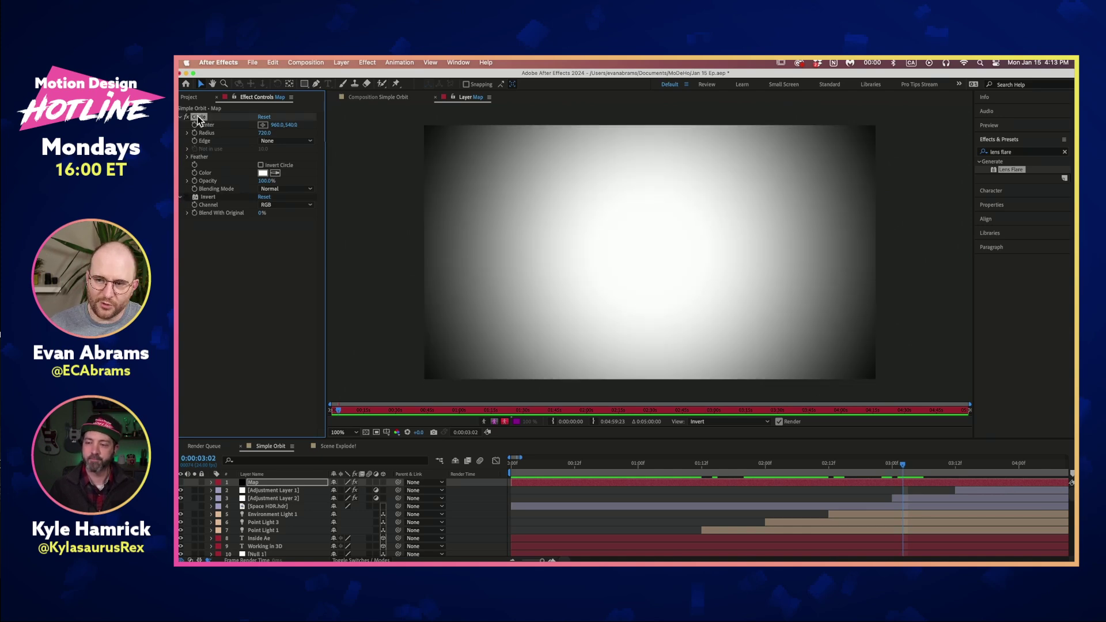
click(264, 499)
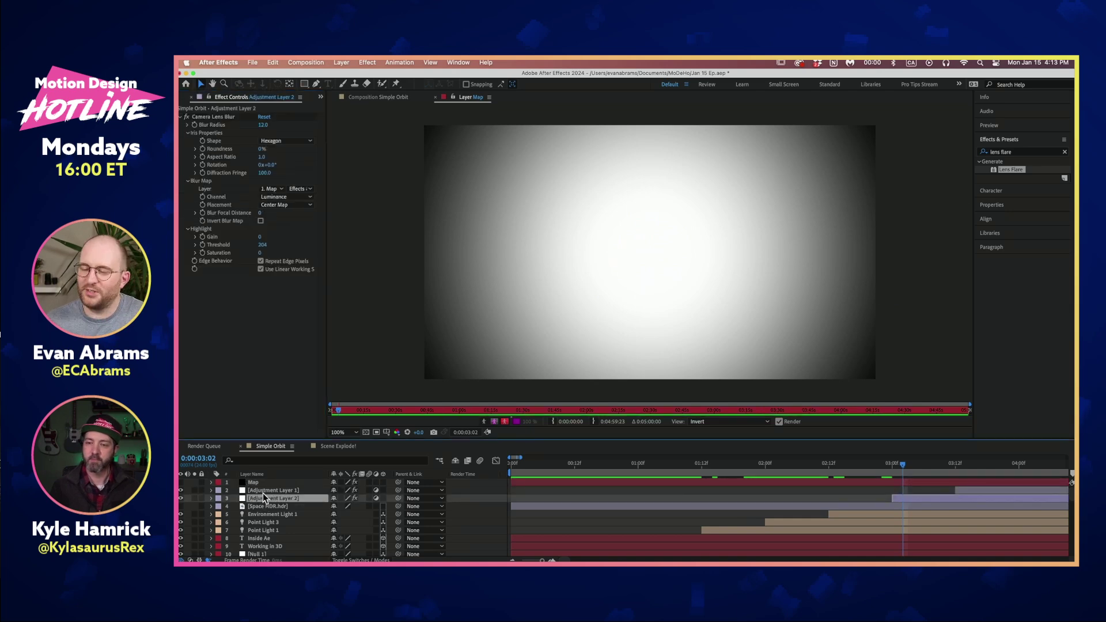
click(263, 484)
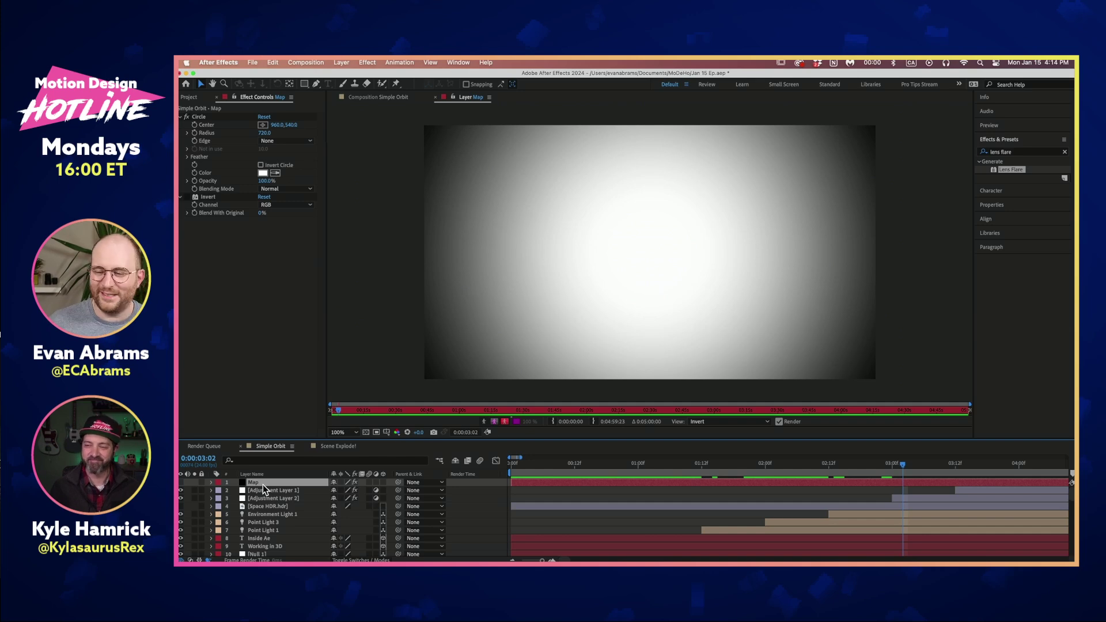
click(214, 127)
click(203, 117)
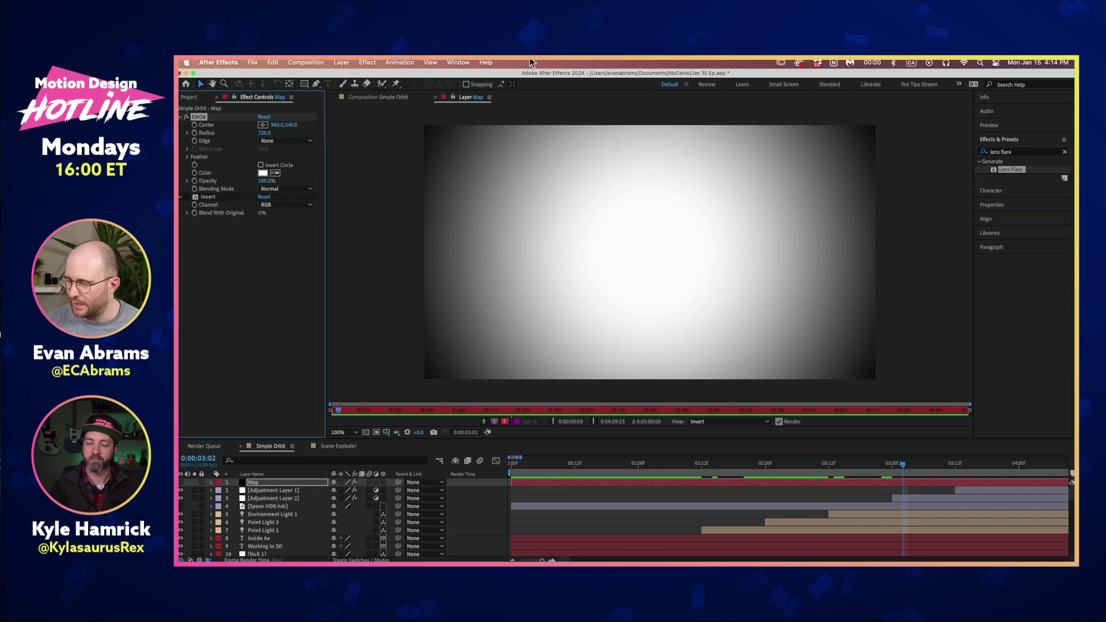
click(797, 491)
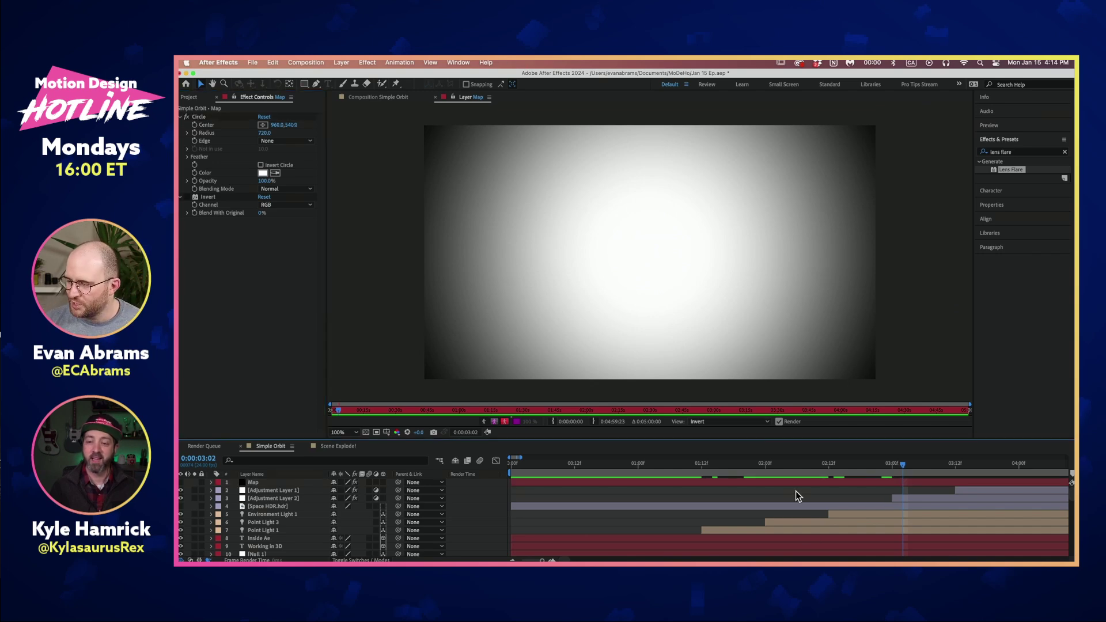
double_click(304, 83)
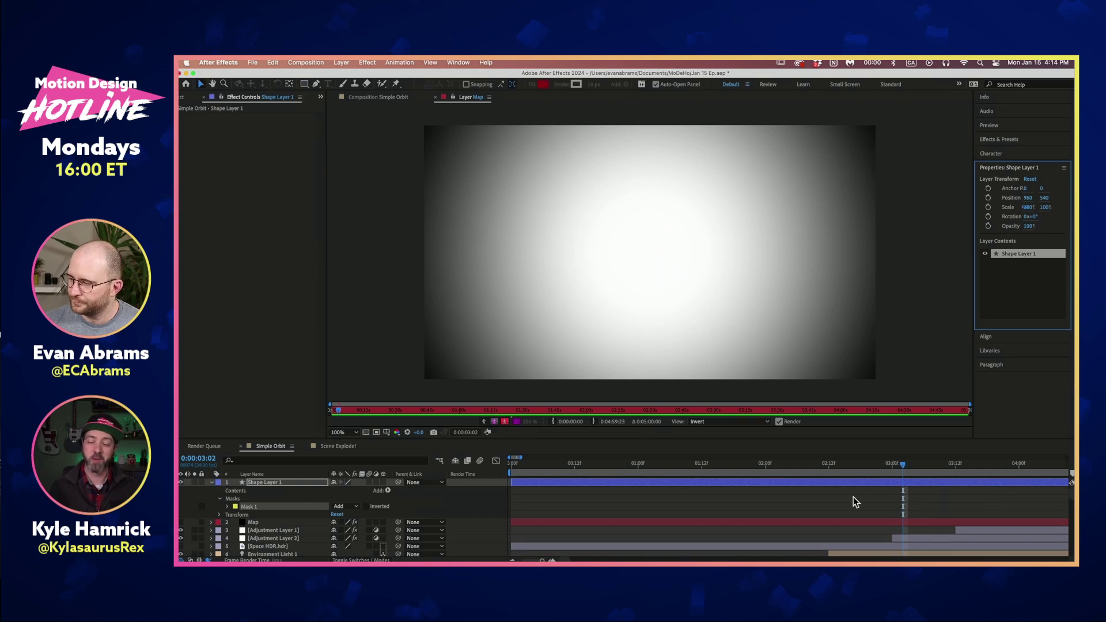
click(367, 98)
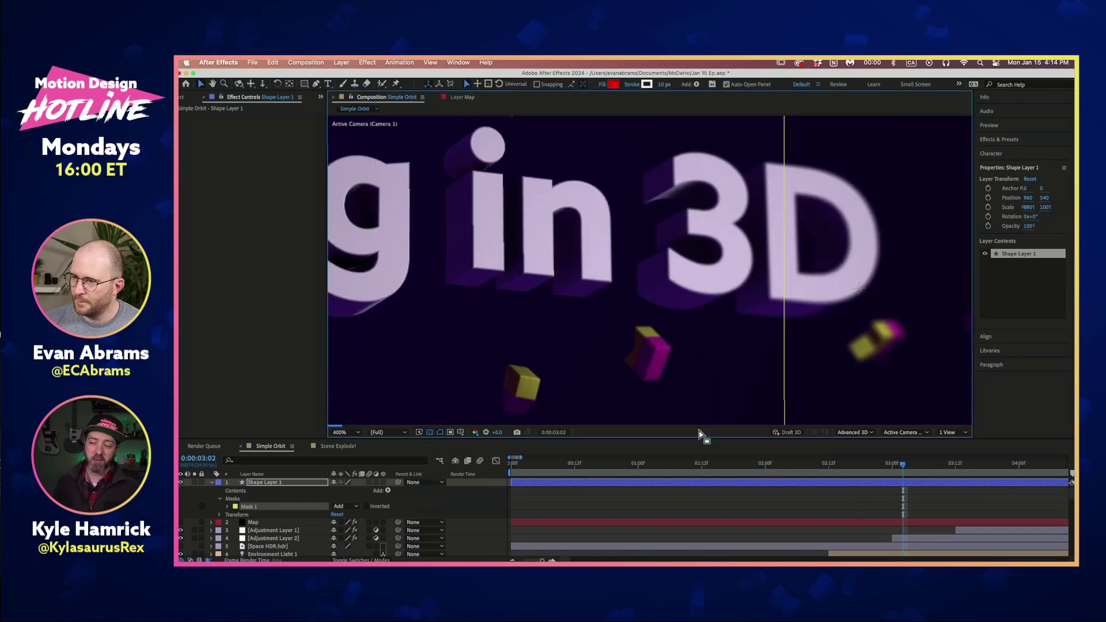
click(831, 502)
click(855, 485)
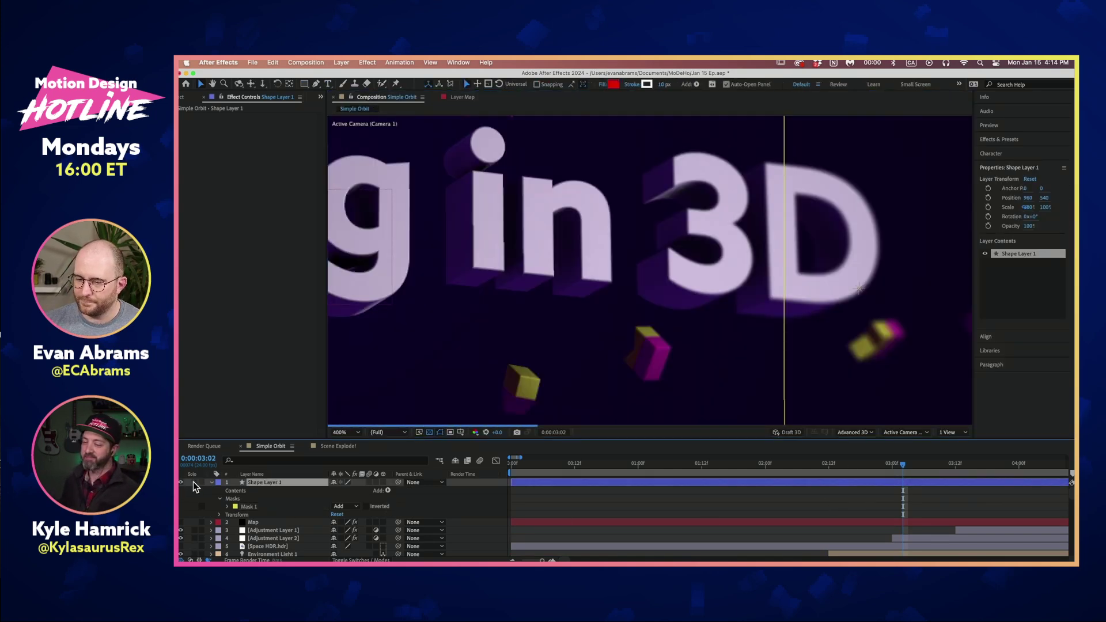
click(195, 484)
scroll(638, 247, down, 4)
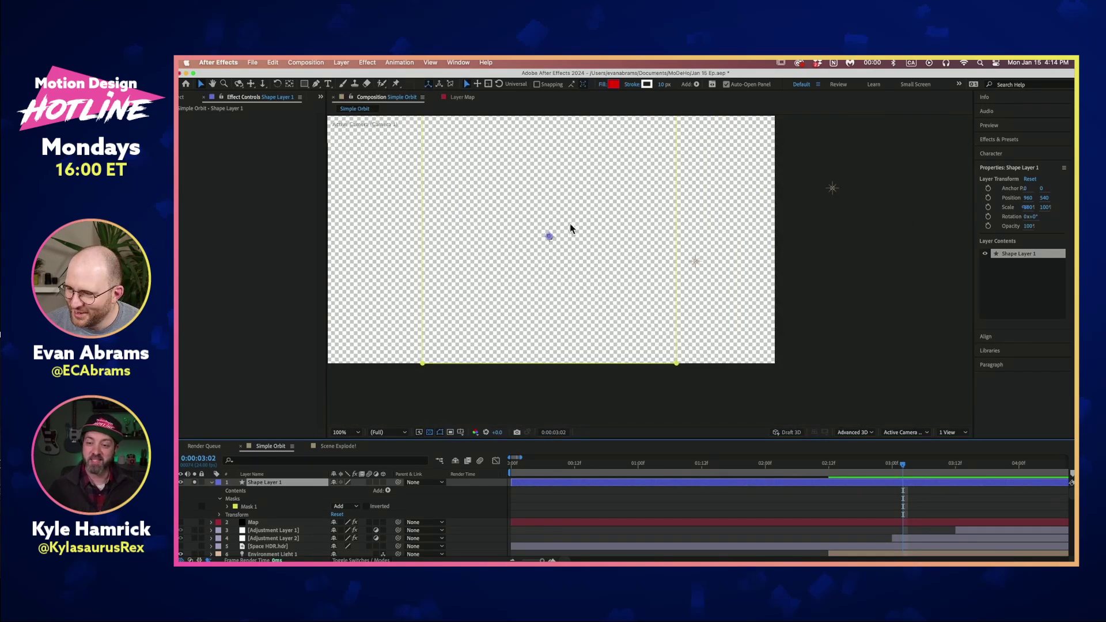
key(Delete)
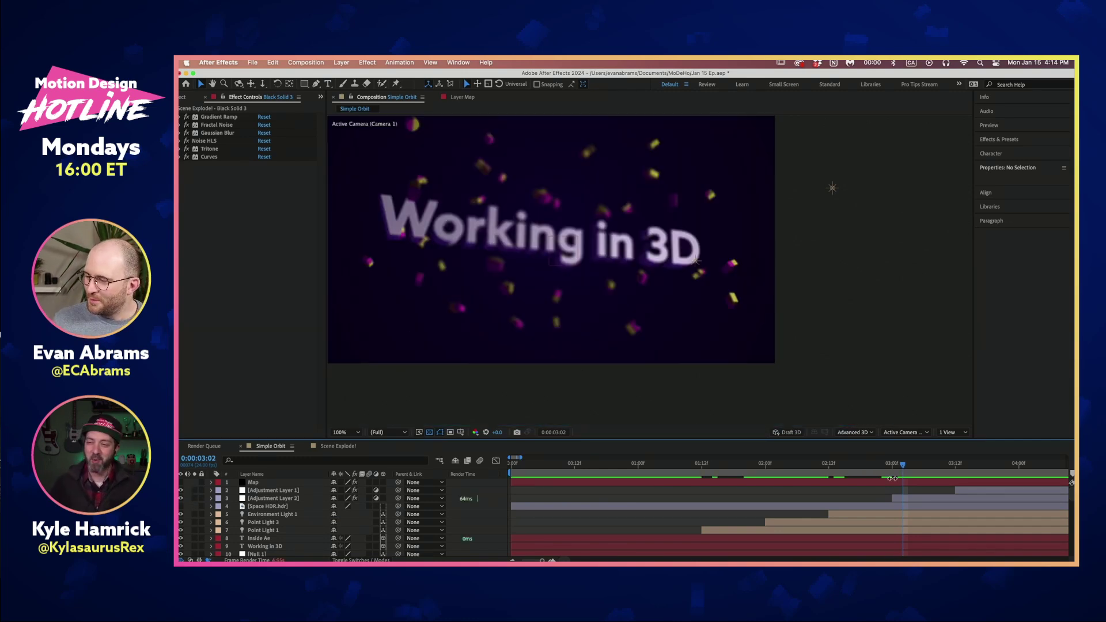
Step: Turn the Invert effect back on for the Map layer and reselect Adjustment Layer 2
click(904, 500)
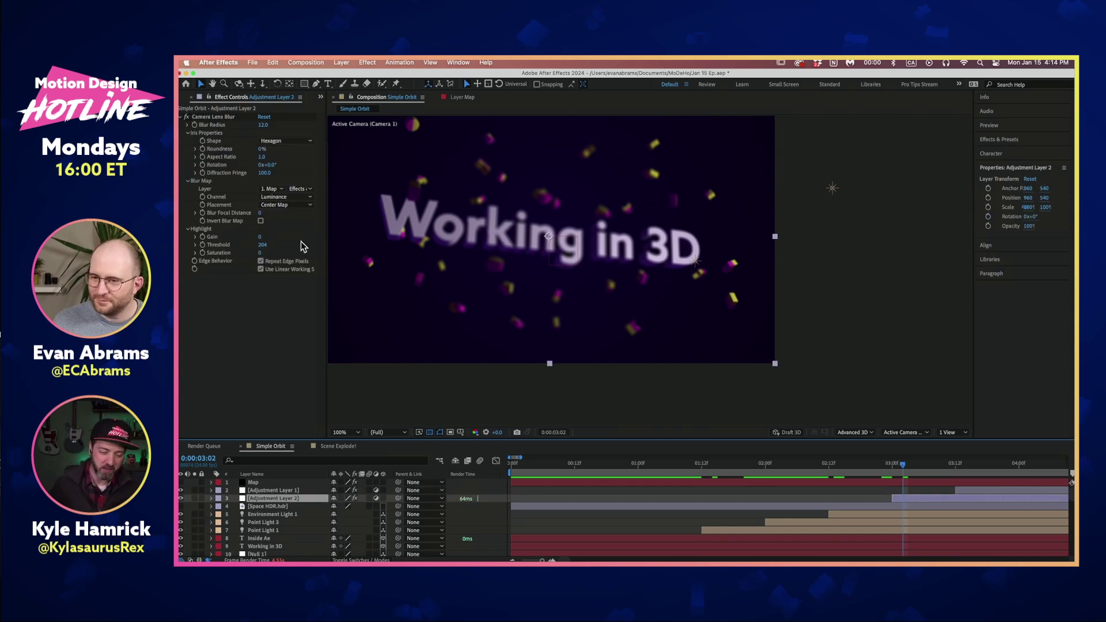
click(529, 483)
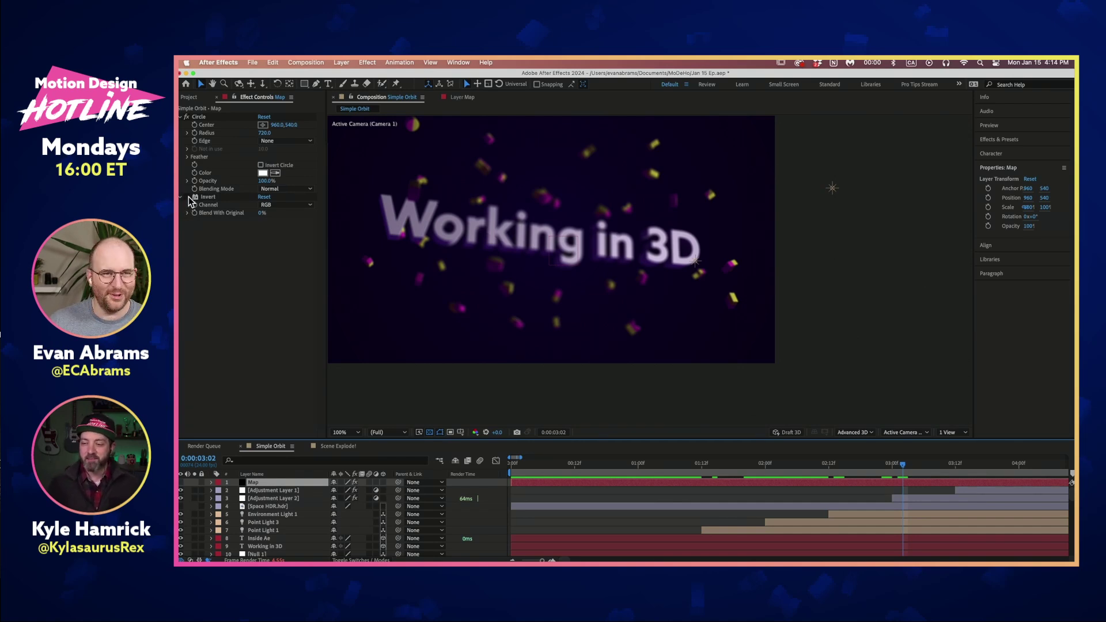
click(187, 197)
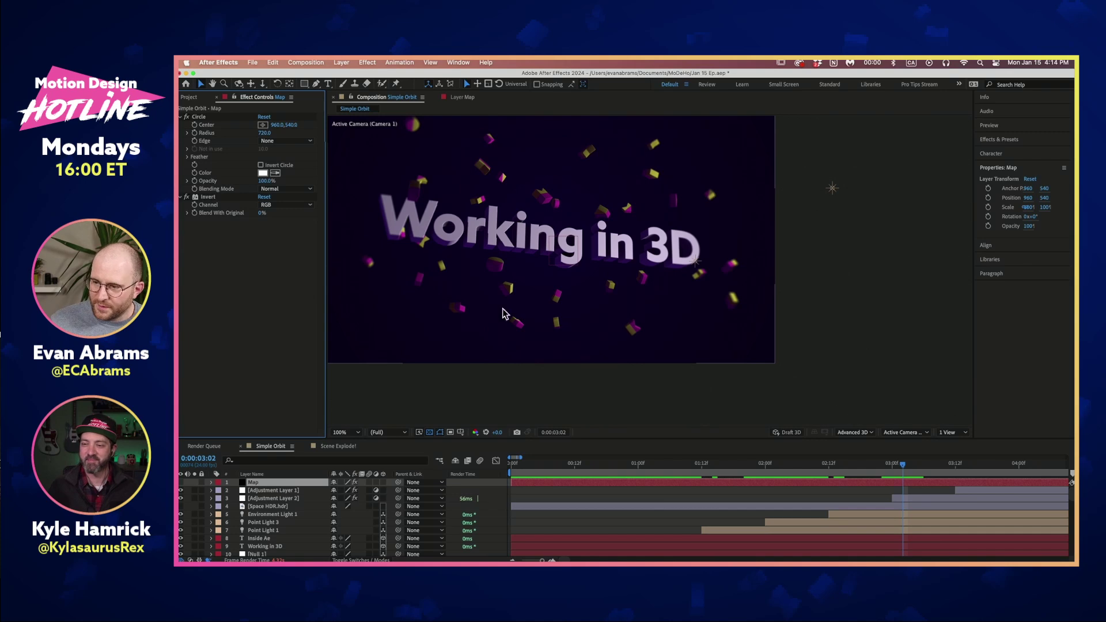
click(894, 498)
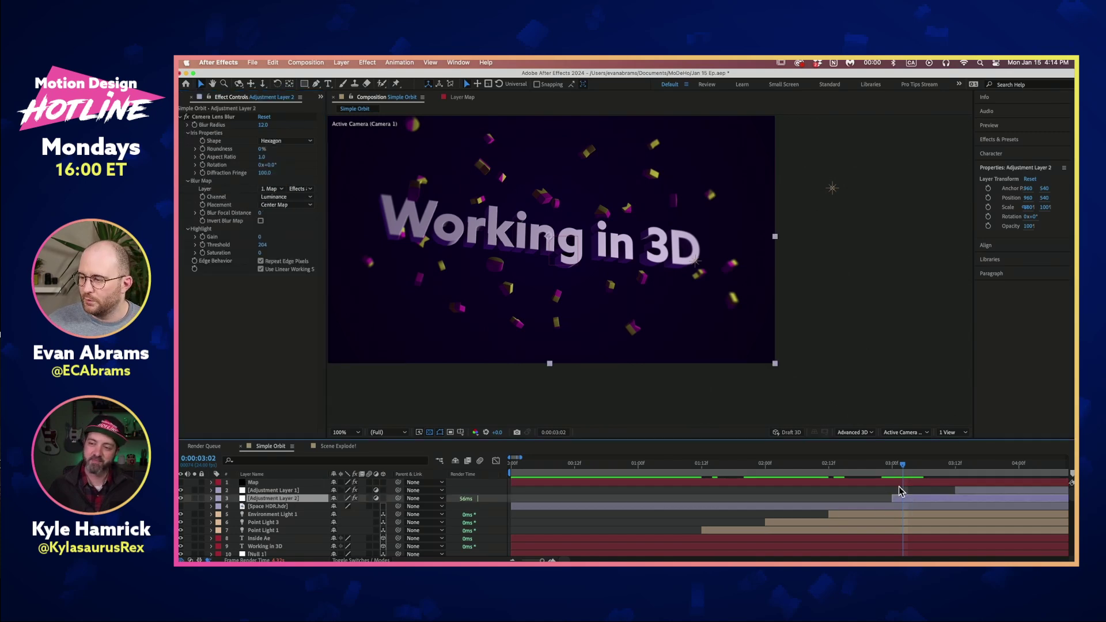
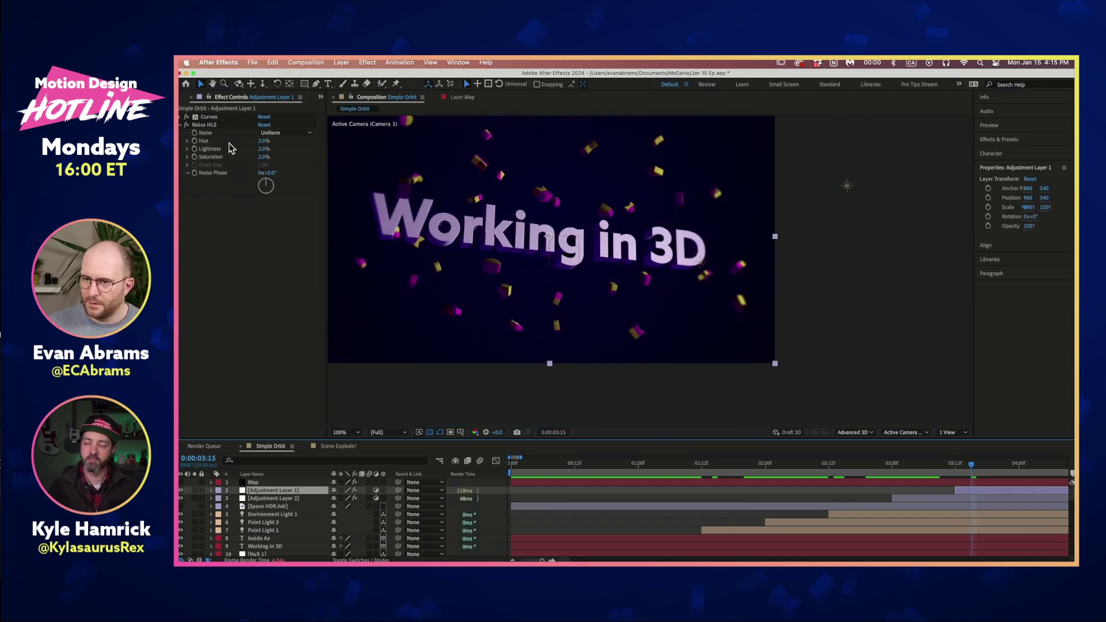
Step: Expand Curves on Adjustment Layer 1 and shift the RGB curve's black point slightly inward to deepen the shadows
click(212, 117)
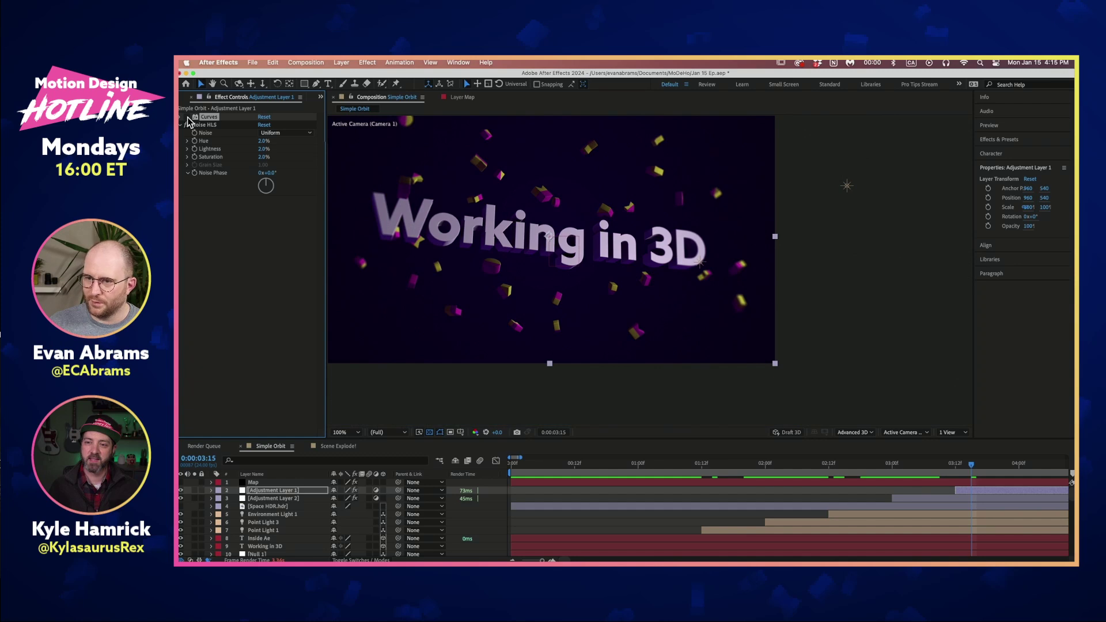
click(180, 117)
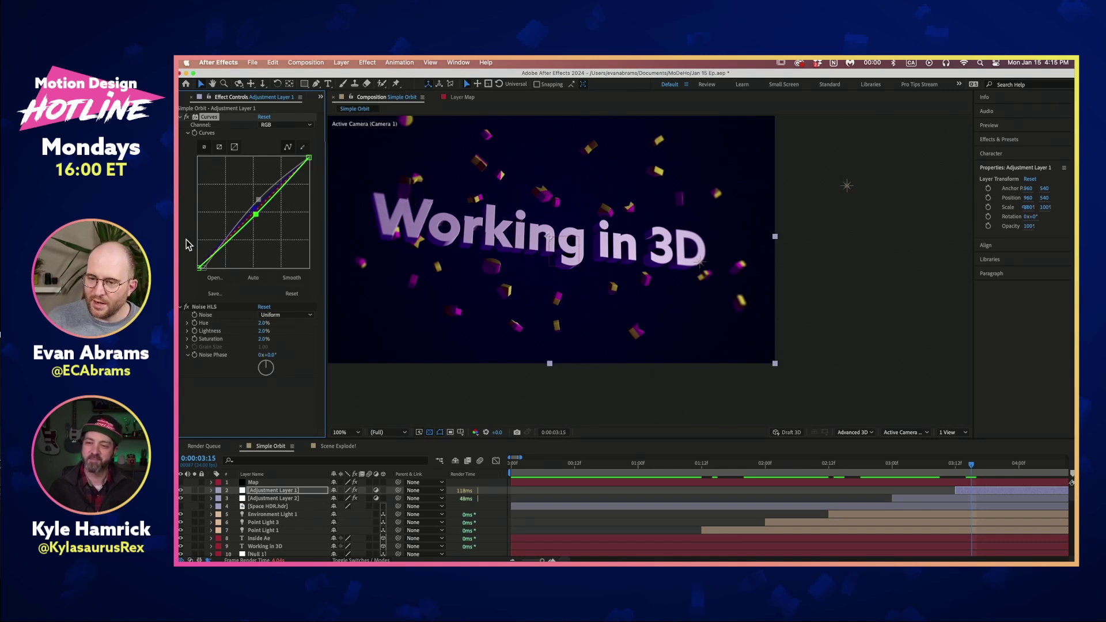
drag(211, 267, 203, 272)
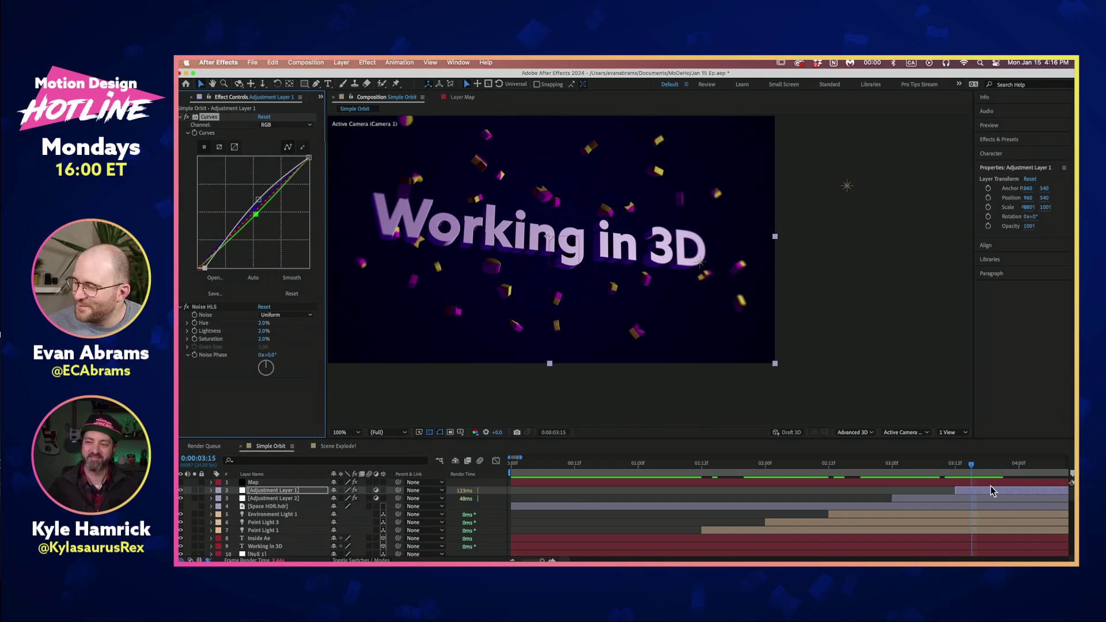
Step: Move the current time to 0:00:03:17 and select the Noise HLS effect on Adjustment Layer 1
click(974, 468)
drag(974, 468, 987, 495)
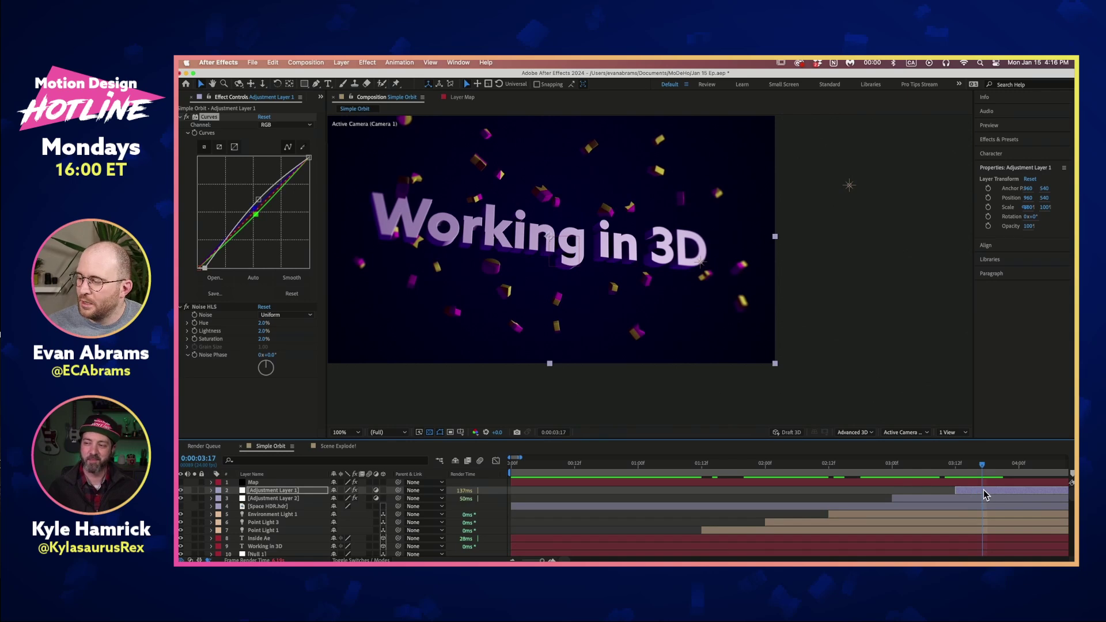
click(986, 494)
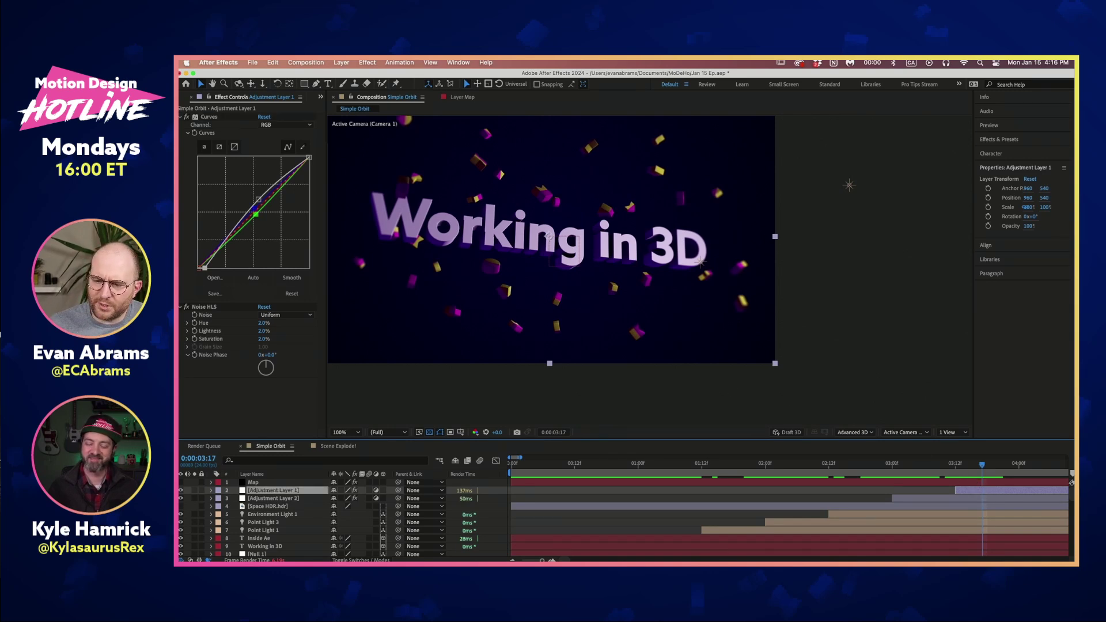
click(206, 309)
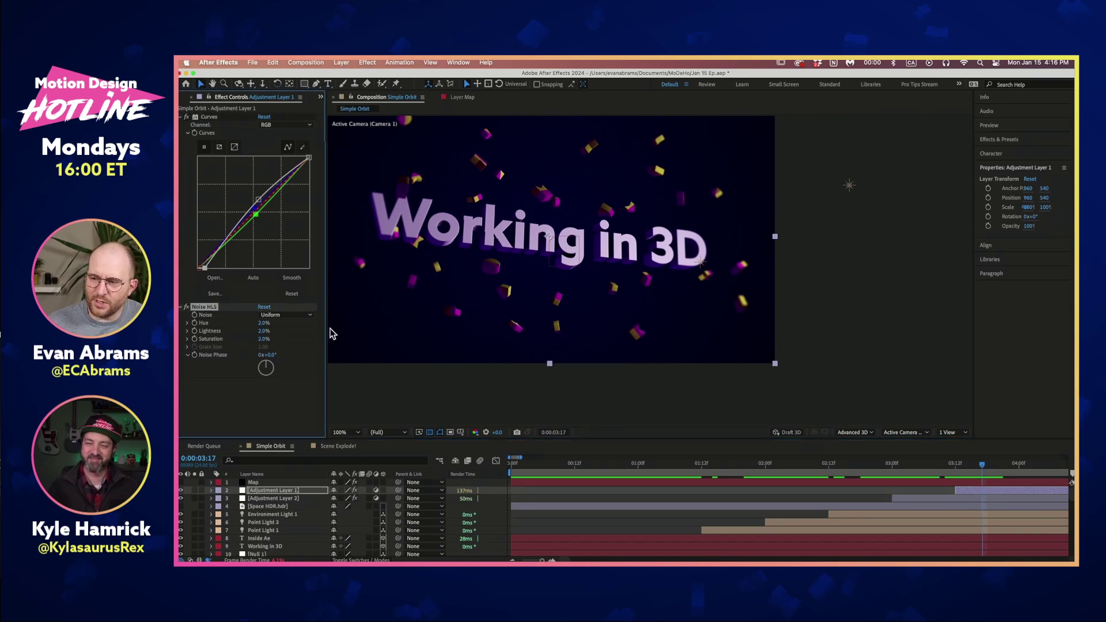
Step: Magnify the word "in" to 1600%, toggle Noise HLS to examine the grain, and return to 100% with nothing selected
scroll(669, 255, up, 2)
scroll(668, 256, down, 1)
scroll(520, 222, up, 3)
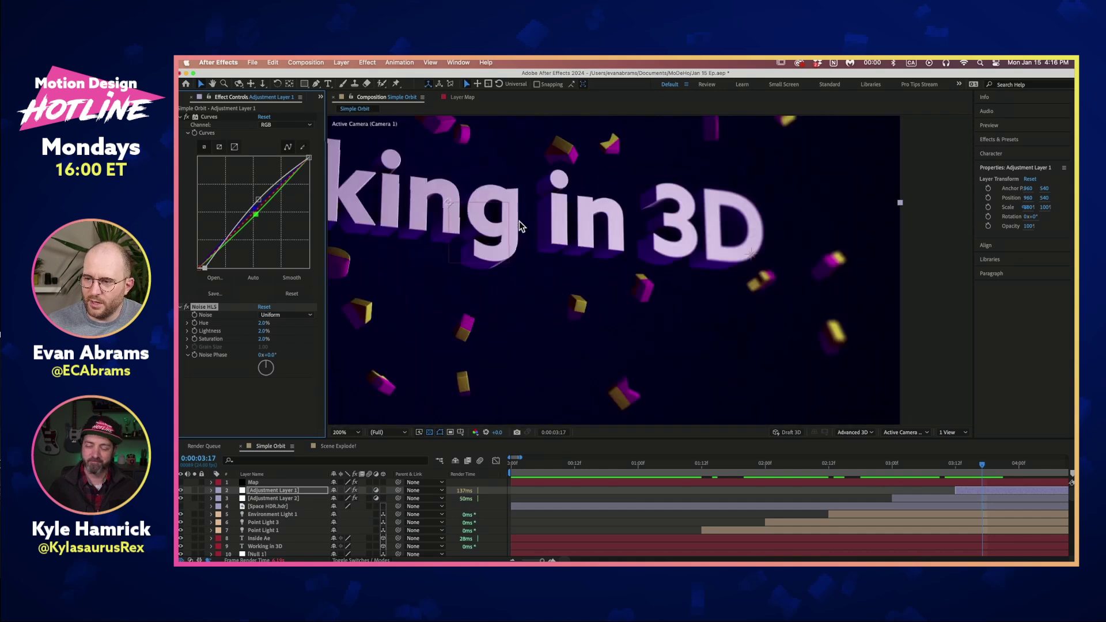
scroll(446, 203, up, 2)
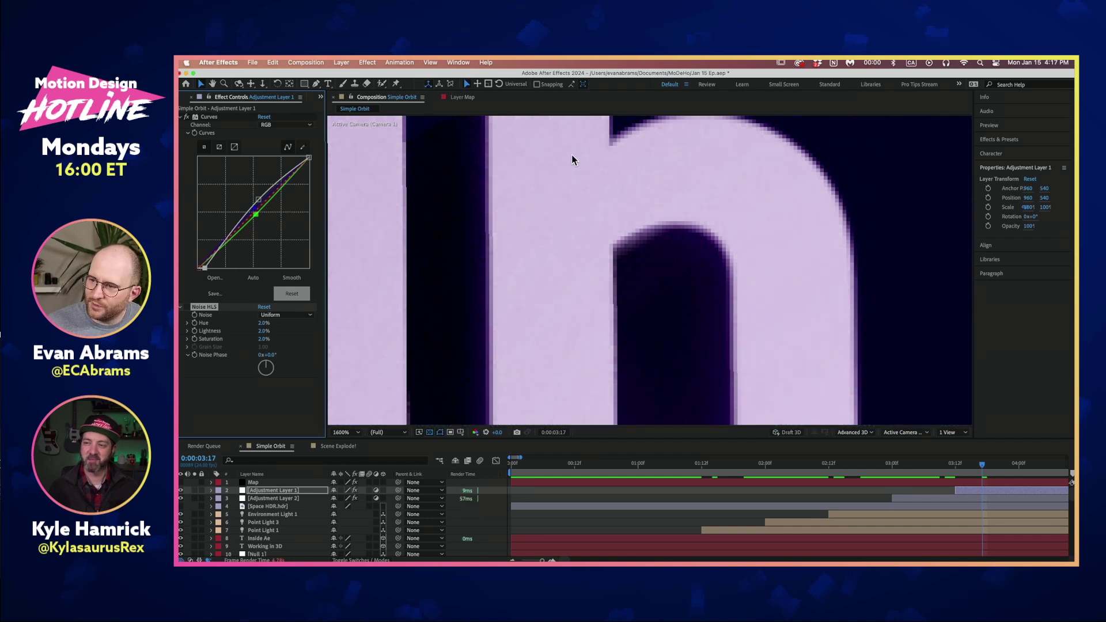
drag(535, 148, 576, 185)
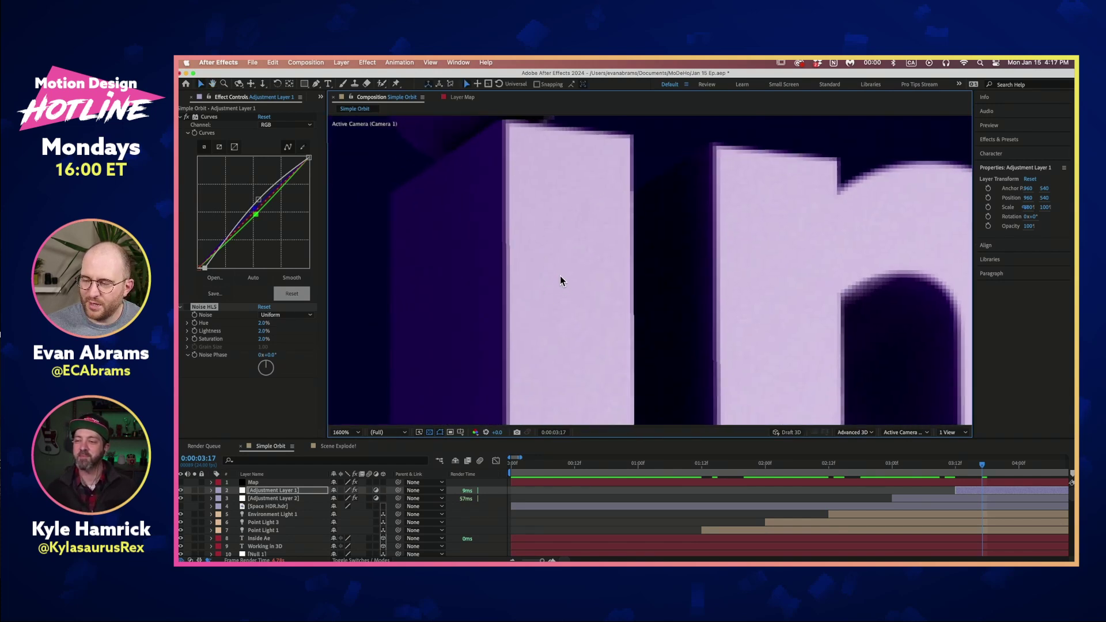
click(186, 306)
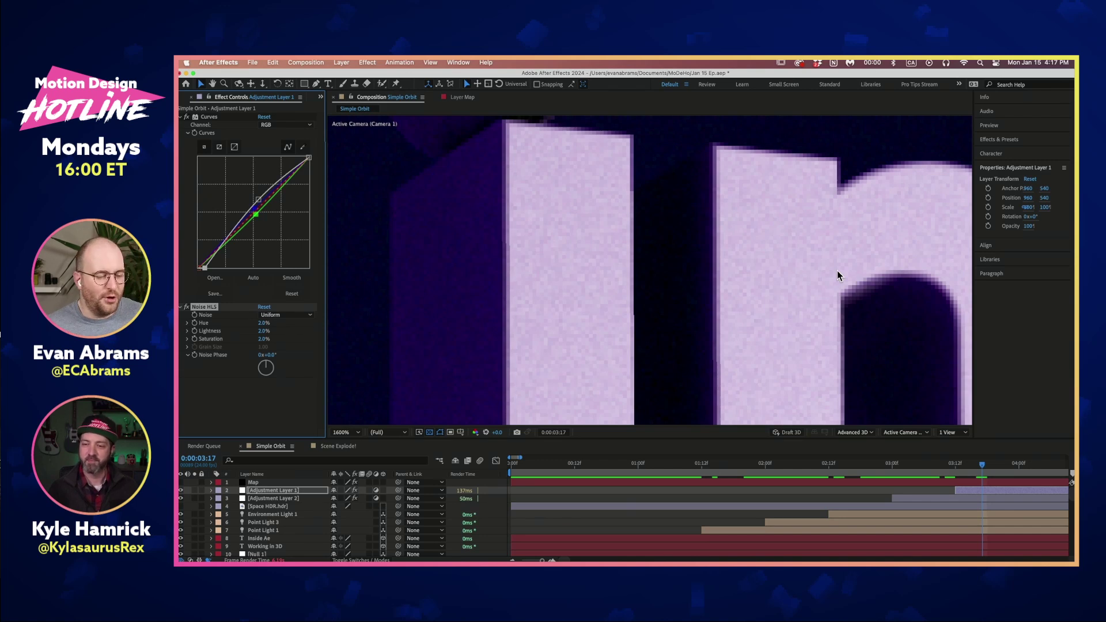
scroll(659, 256, down, 6)
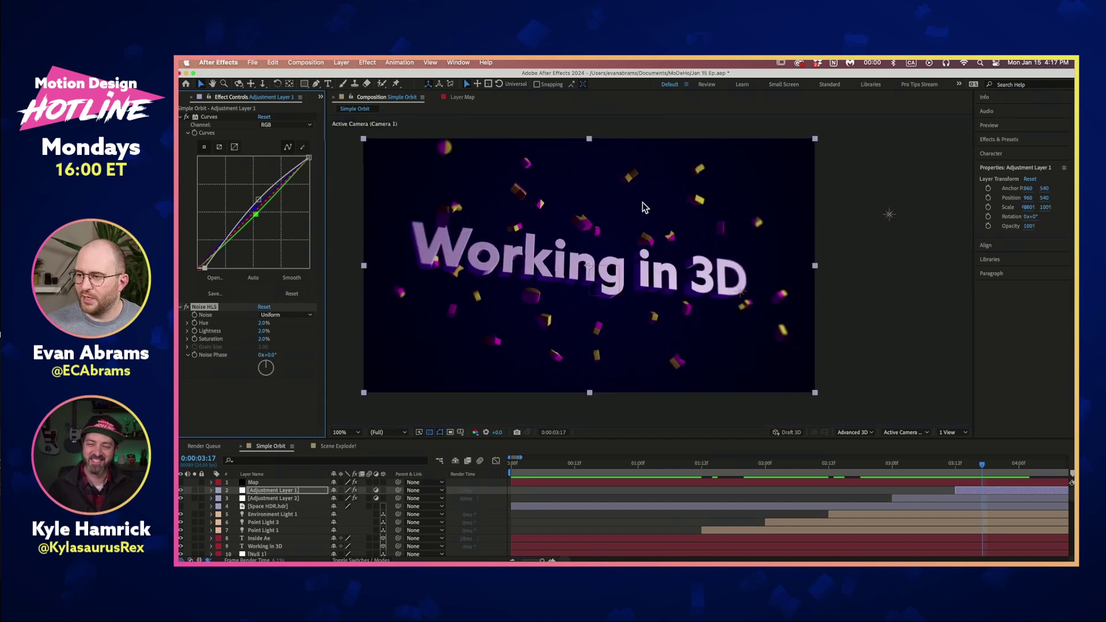
key(slash)
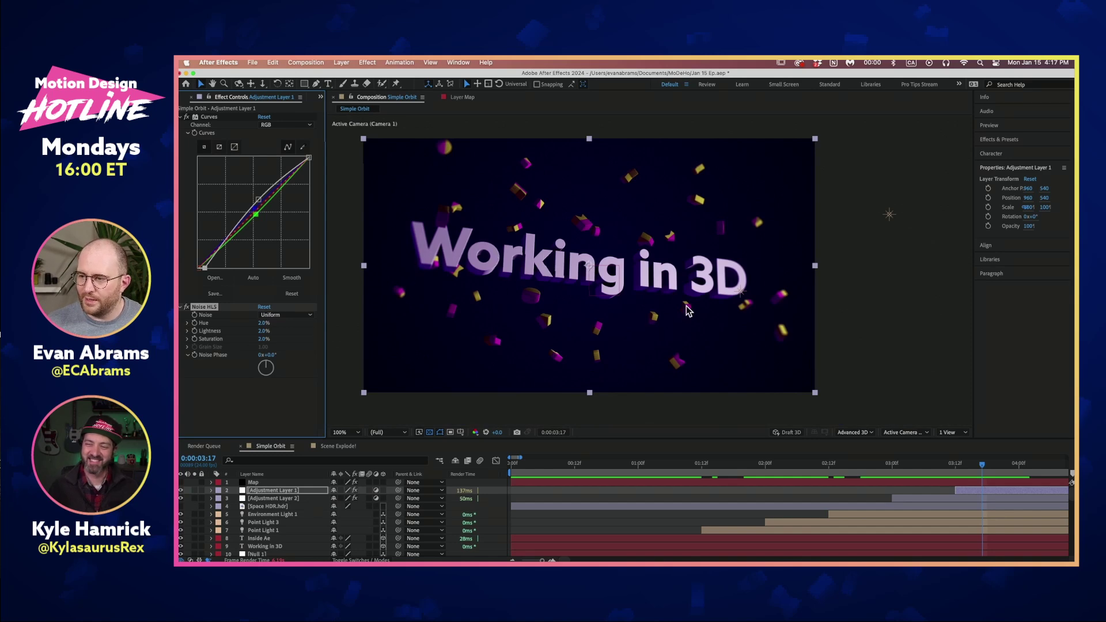
click(918, 491)
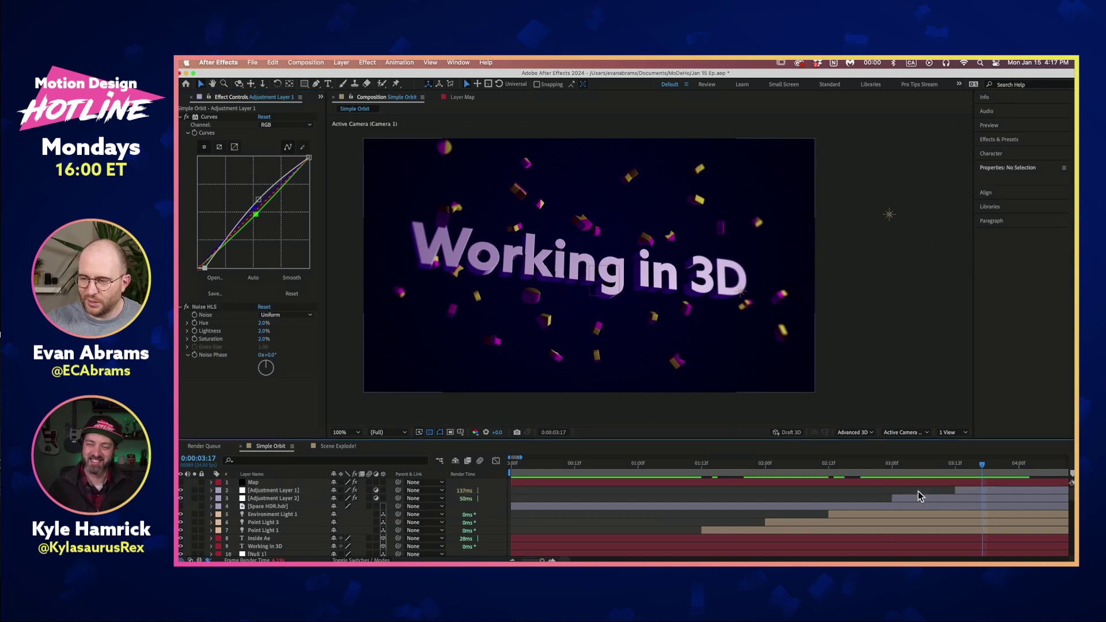
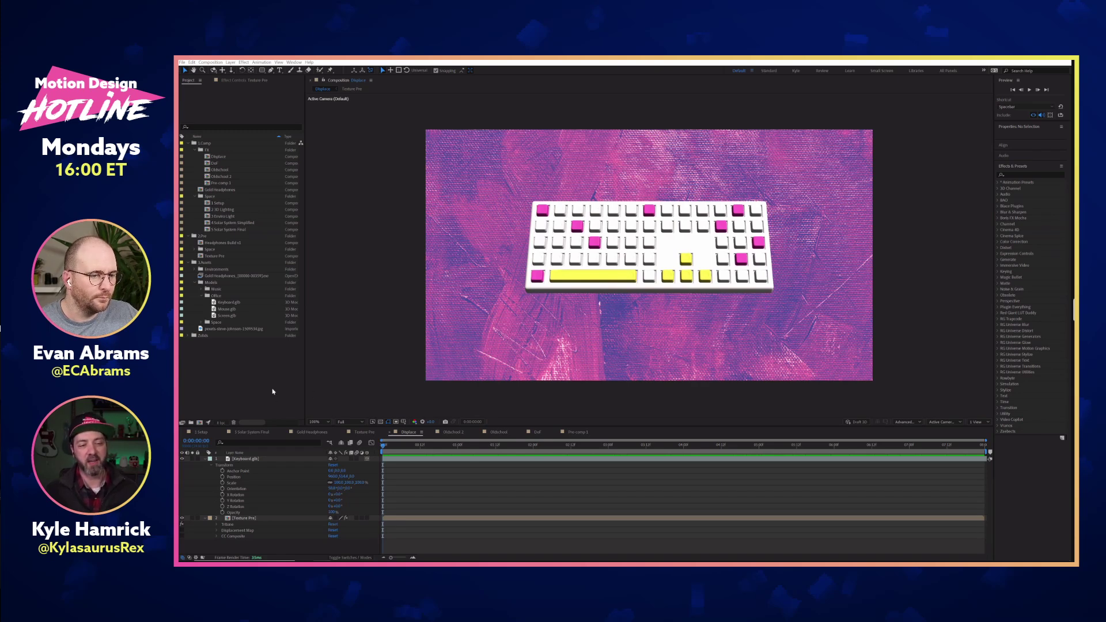
Step: Rotate the Keyboard.glb model to an angled pose over the painted texture in the Displace composition
click(275, 460)
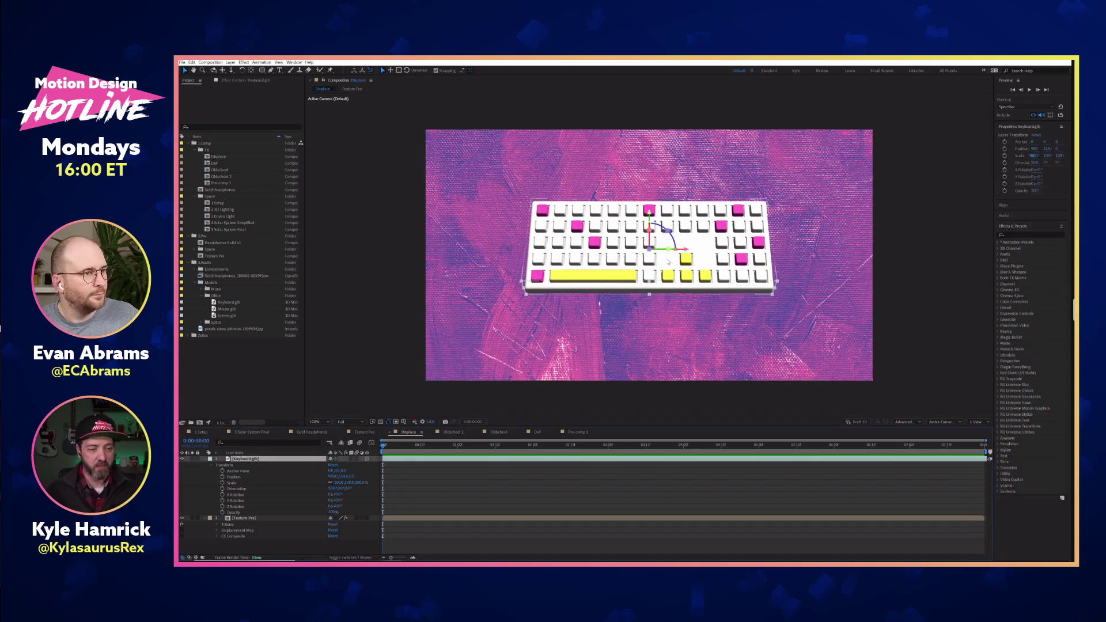
drag(331, 488, 439, 475)
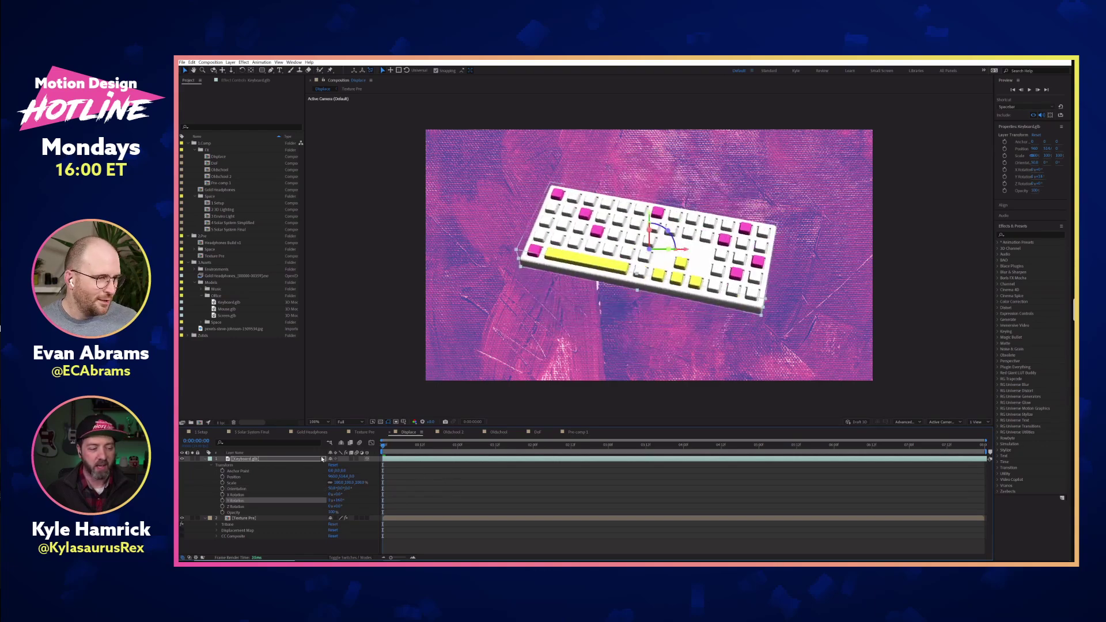
Step: Try to apply the Fill effect to the Keyboard.glb layer
click(309, 460)
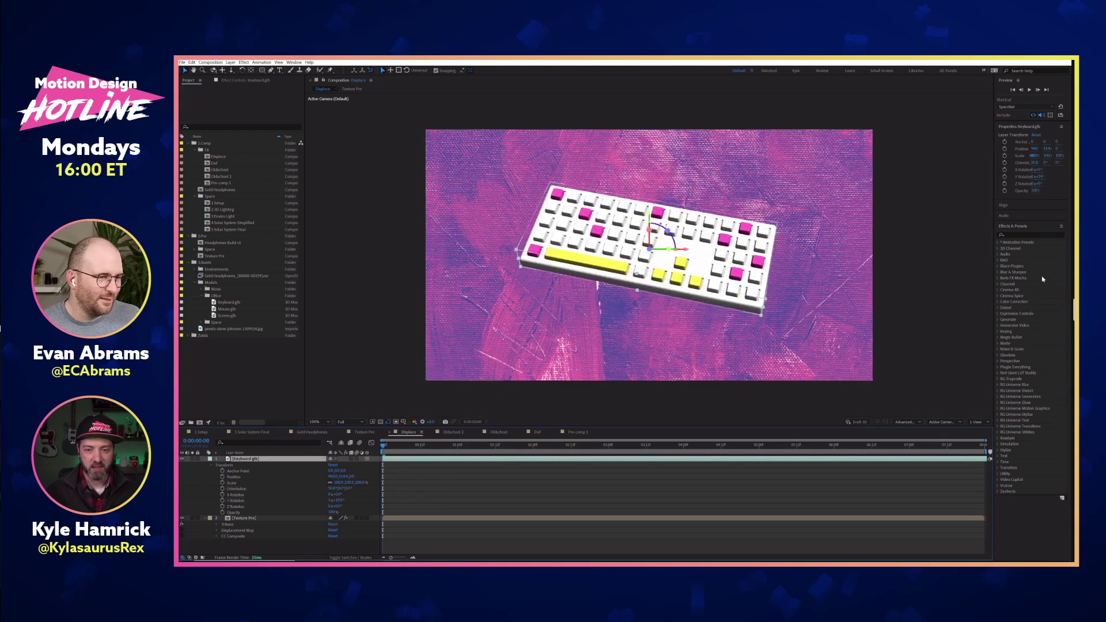
click(1029, 234)
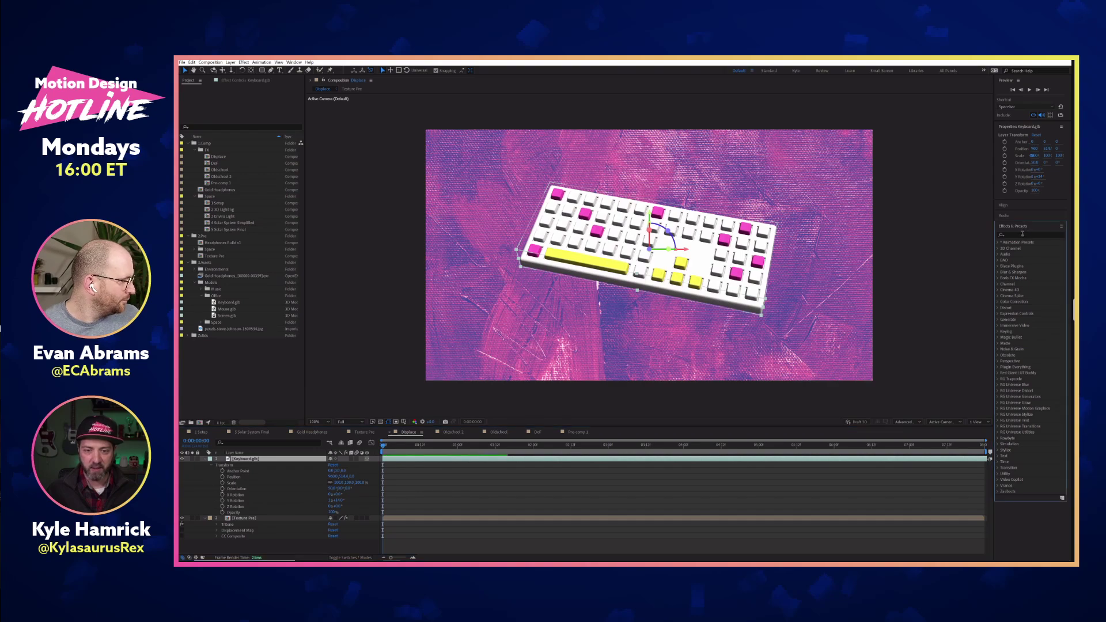
text(fill)
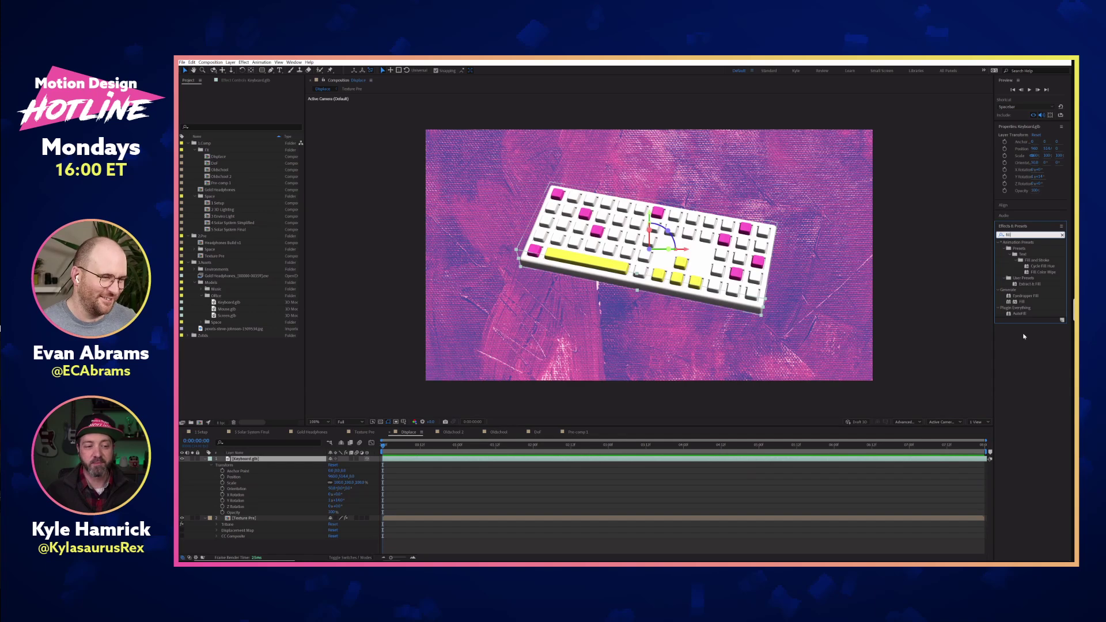
mouse_move(1022, 302)
mouse_down()
mouse_move(691, 375)
mouse_move(518, 459)
mouse_move(1027, 299)
mouse_up()
click(782, 391)
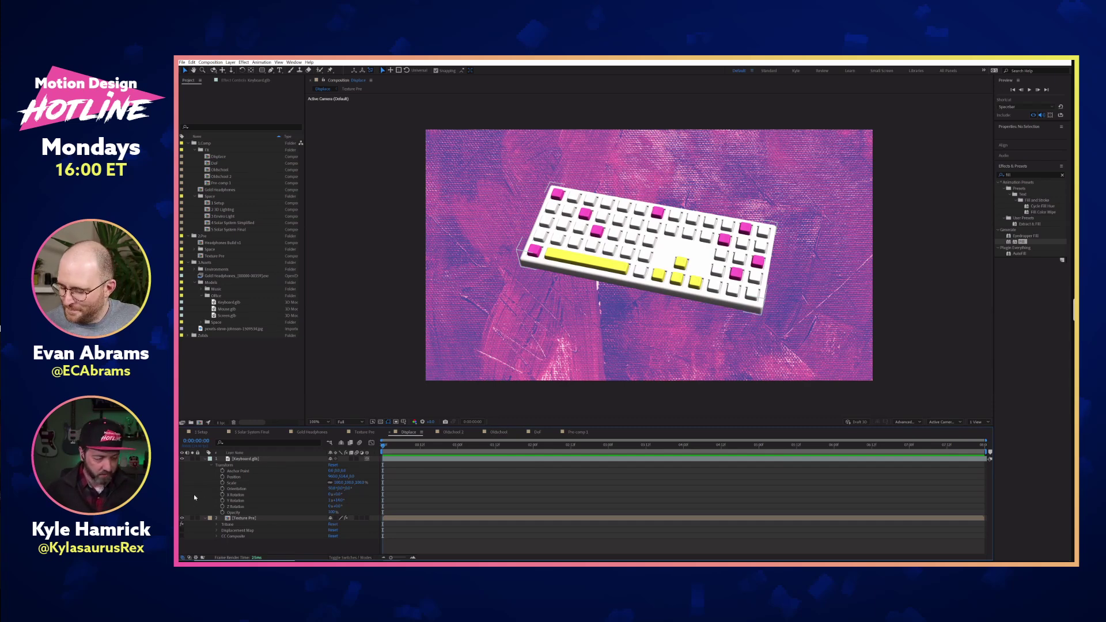
Step: Add a new adjustment layer above Keyboard.glb in the Displace composition
right_click(195, 497)
mouse_move(249, 424)
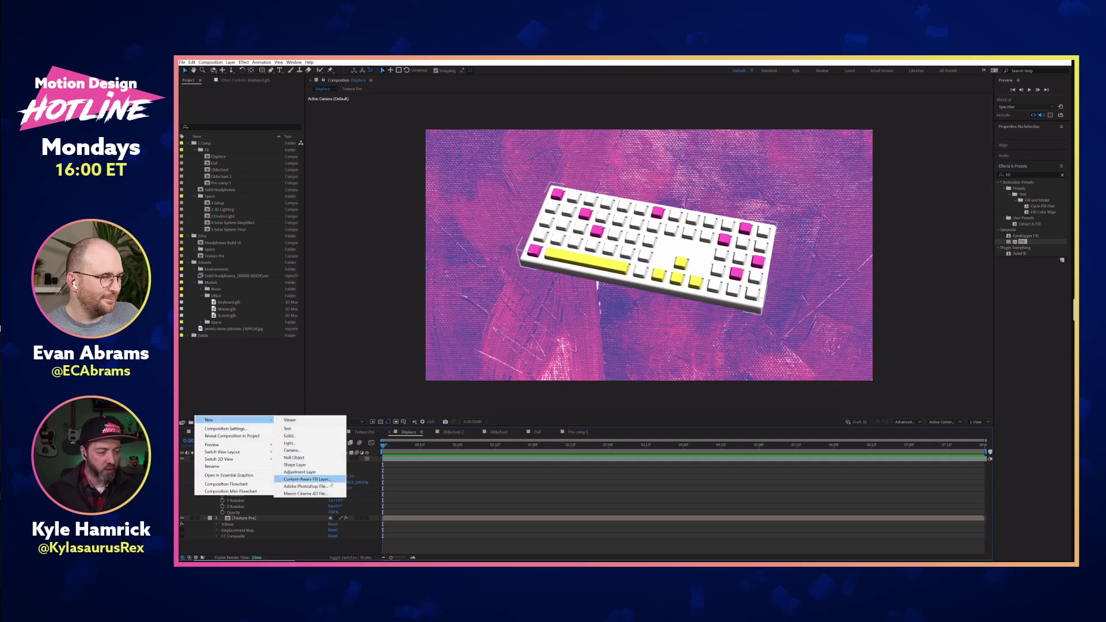
click(286, 472)
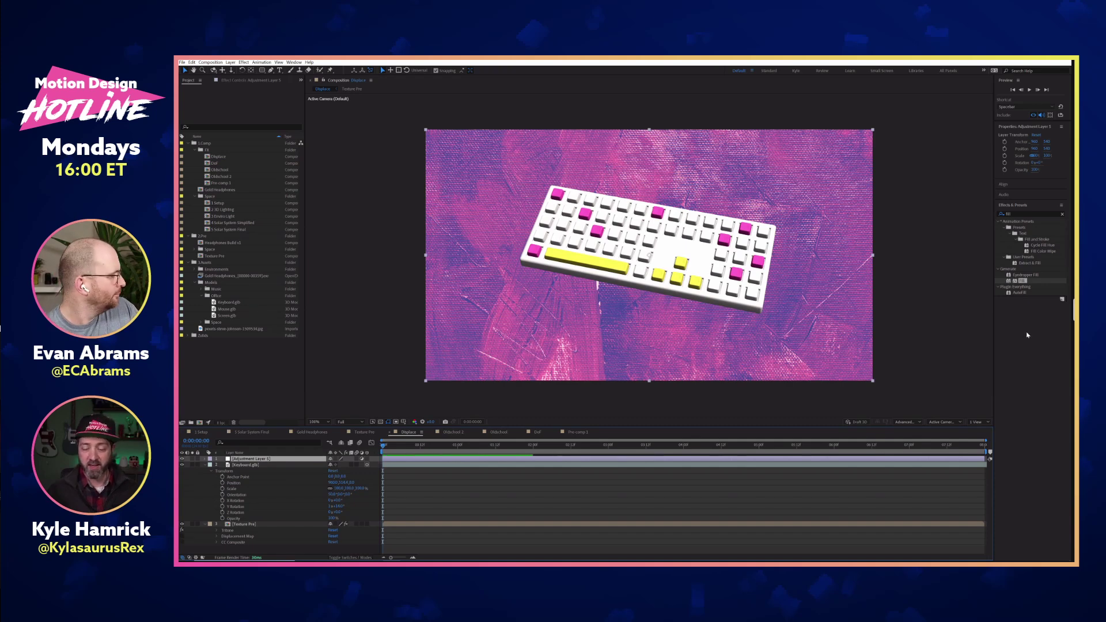
Step: Apply the Tint effect to the adjustment layer, mapping black to pink and white to yellow
click(1001, 215)
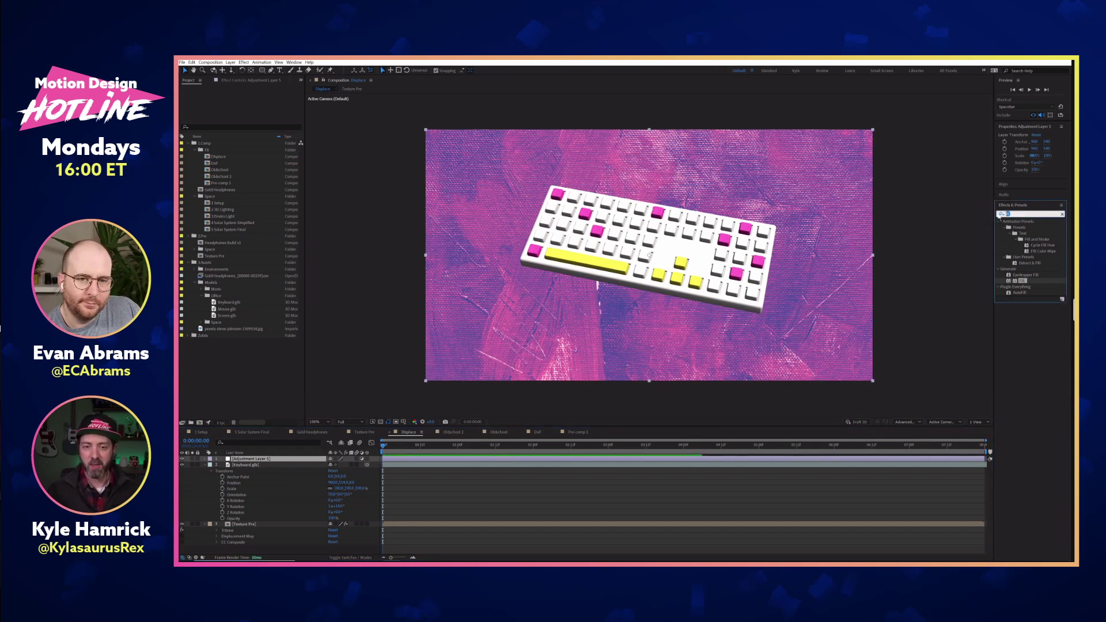
text(tint)
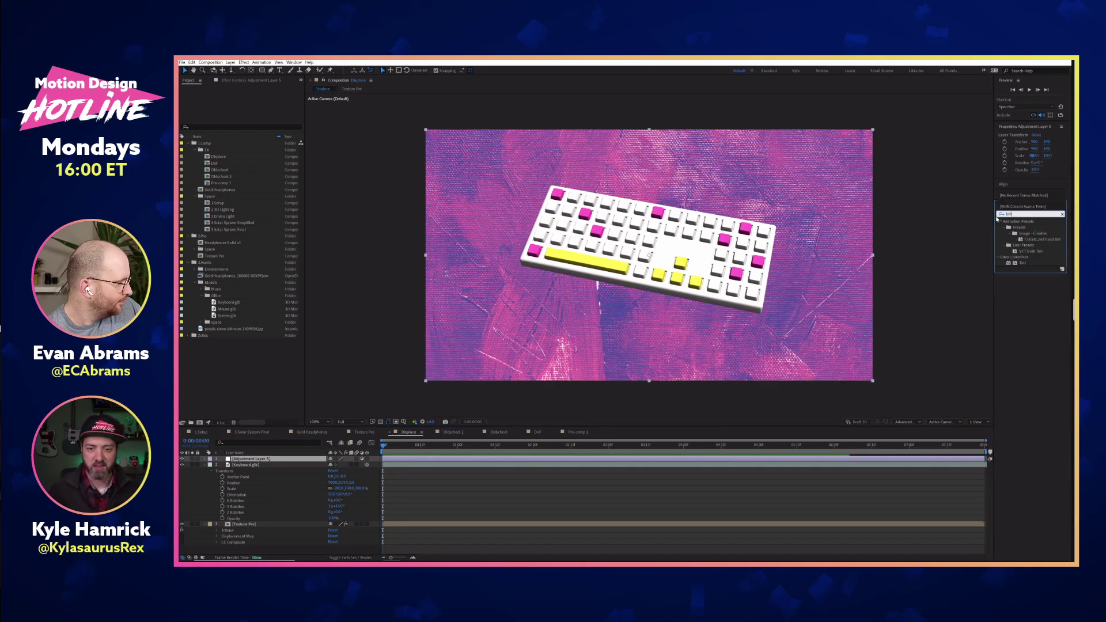
drag(1023, 264, 265, 463)
click(227, 151)
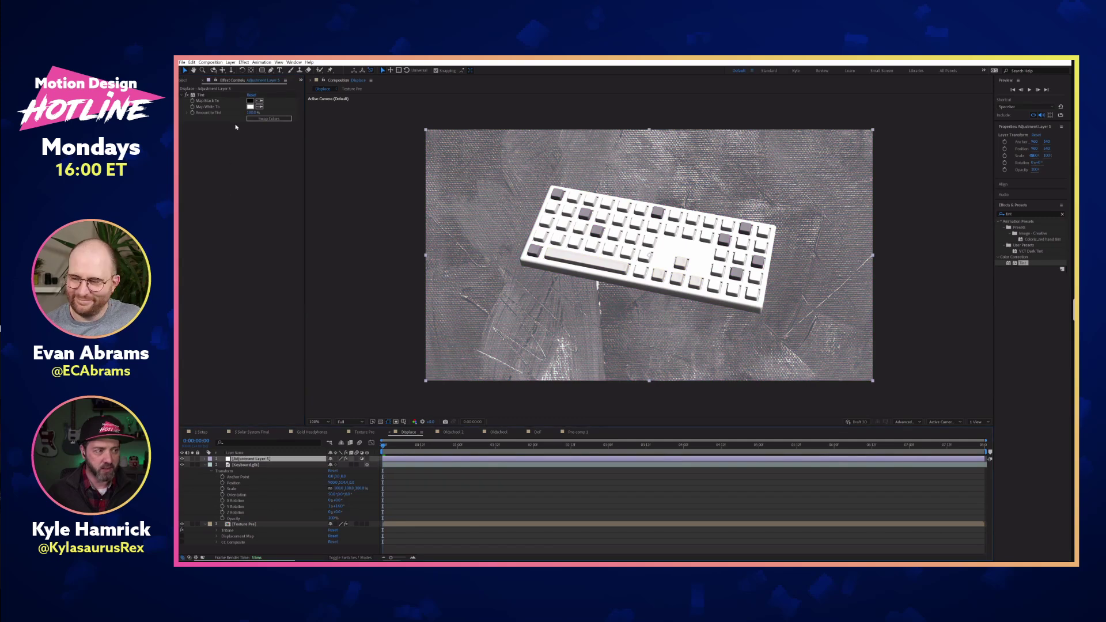
click(259, 106)
click(284, 110)
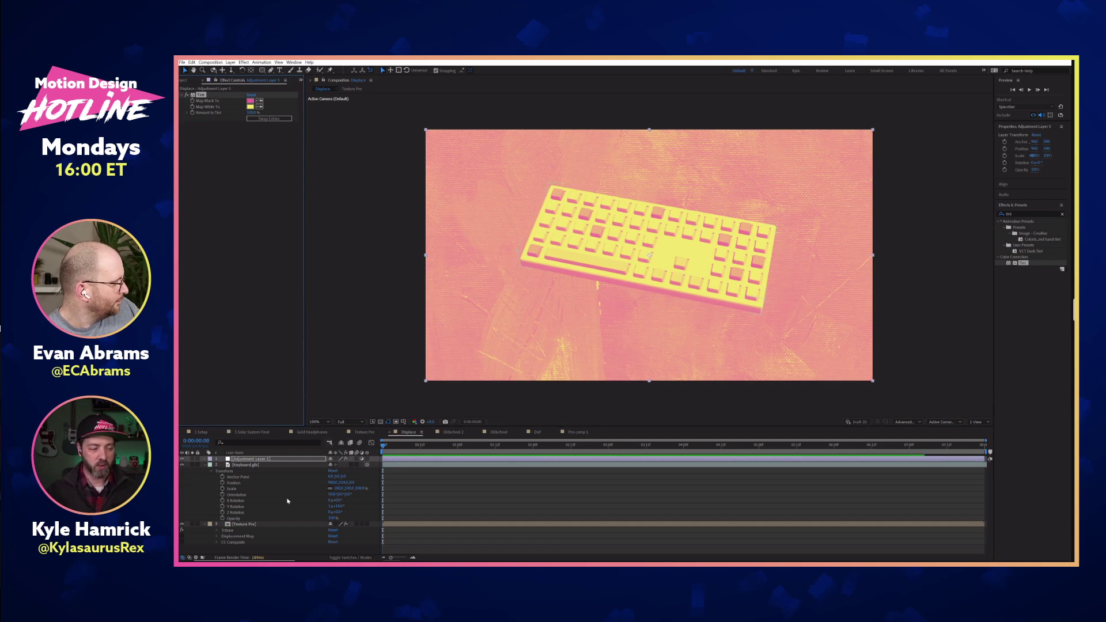
Step: Set Keyboard.glb as the adjustment layer's track matte with the model kept visible, and change the keyboard's Y Rotation
click(196, 558)
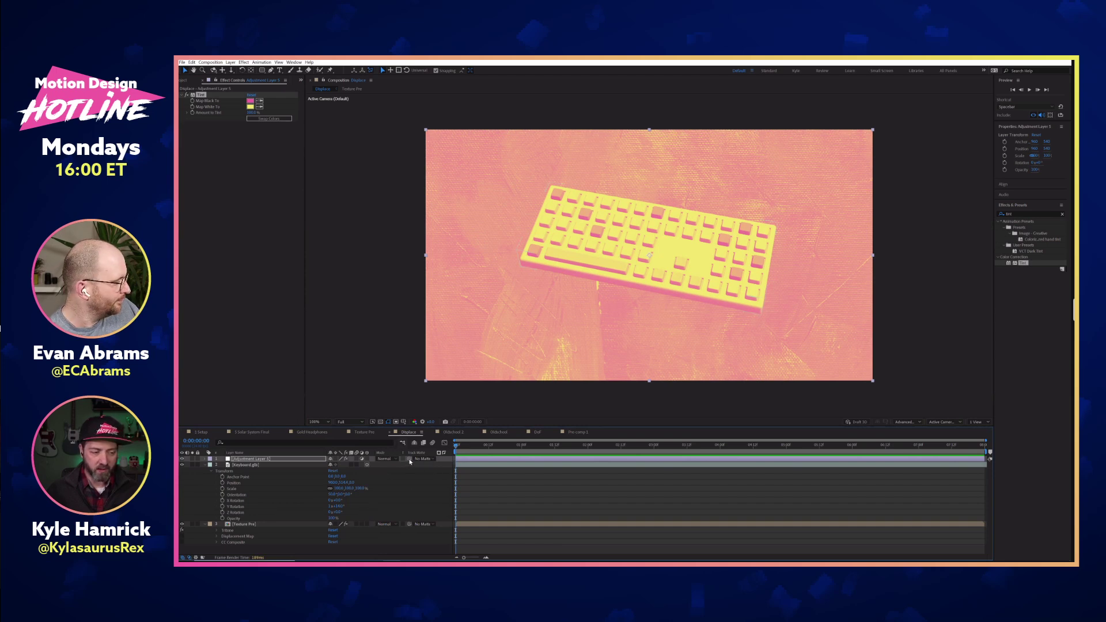
drag(410, 462, 309, 465)
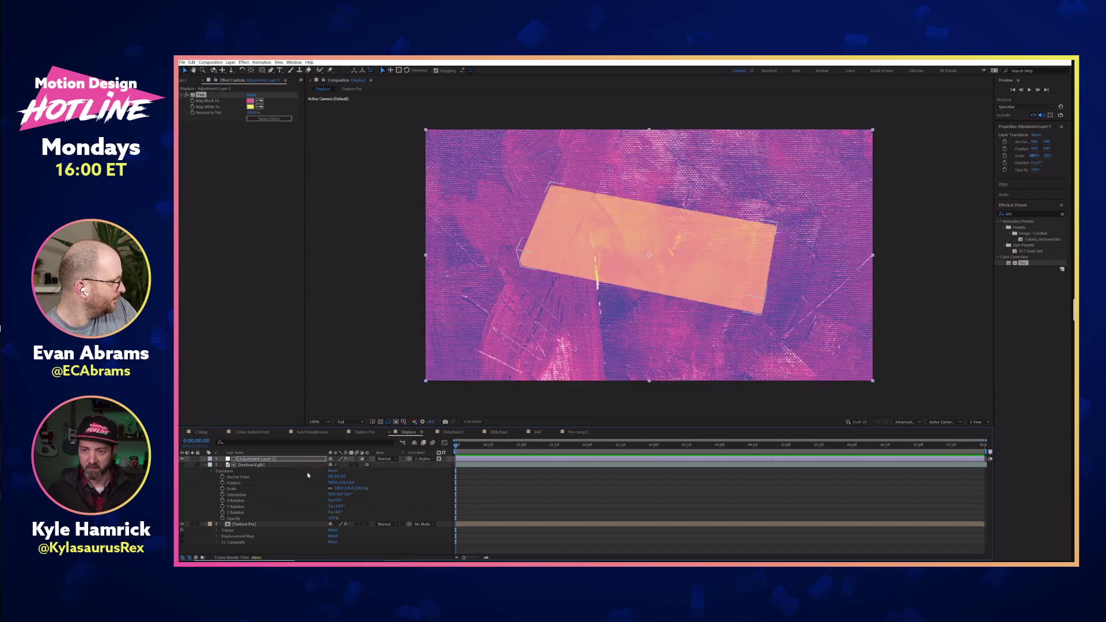
click(251, 466)
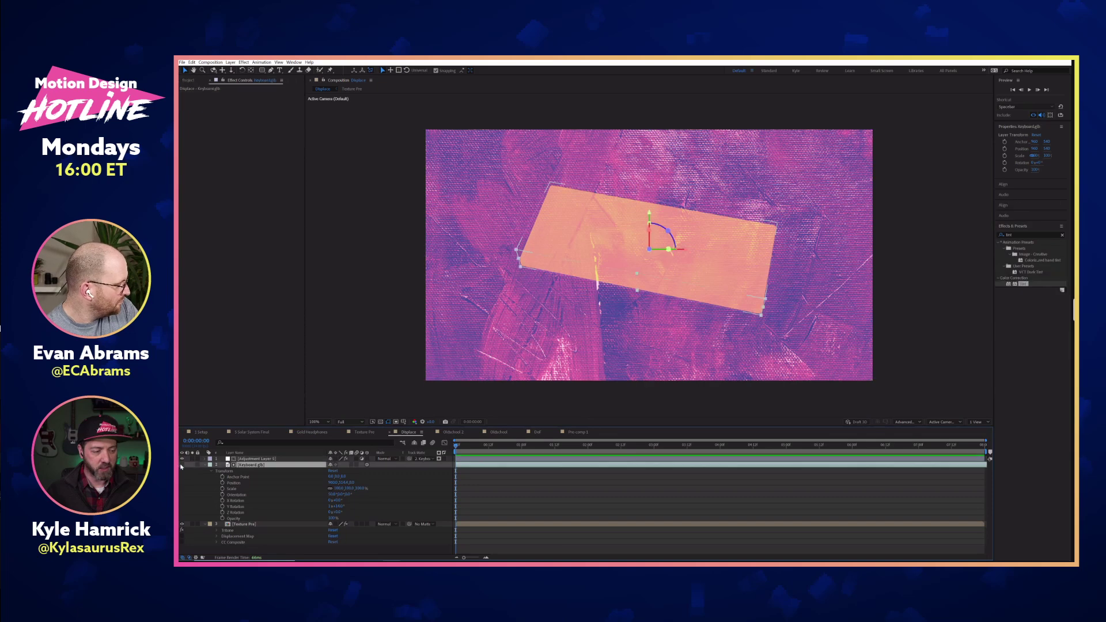
click(183, 465)
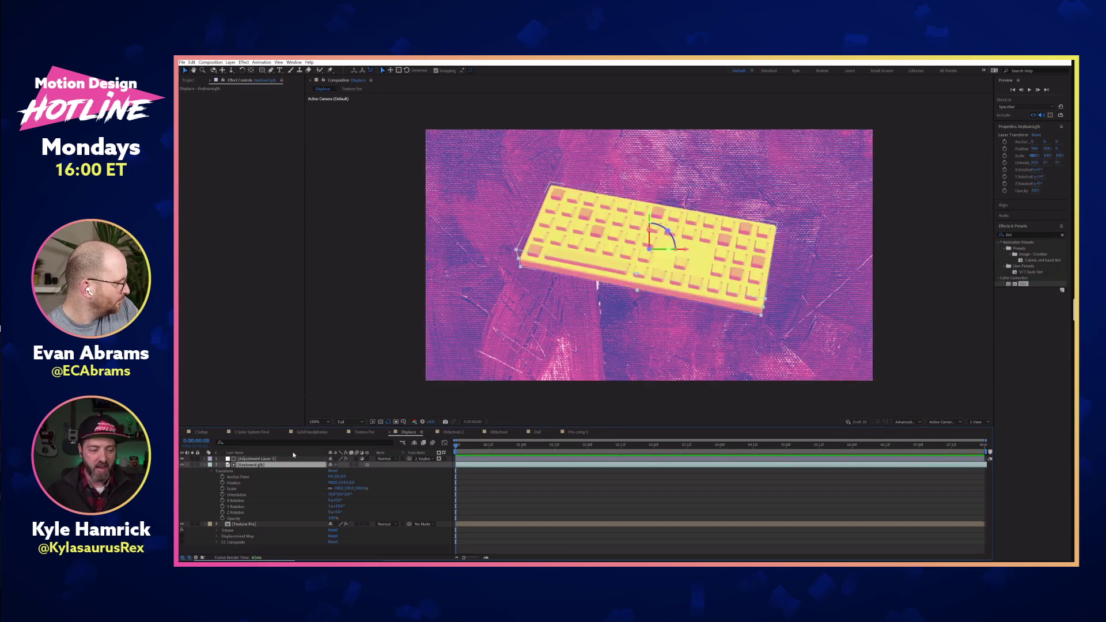
drag(337, 506, 444, 482)
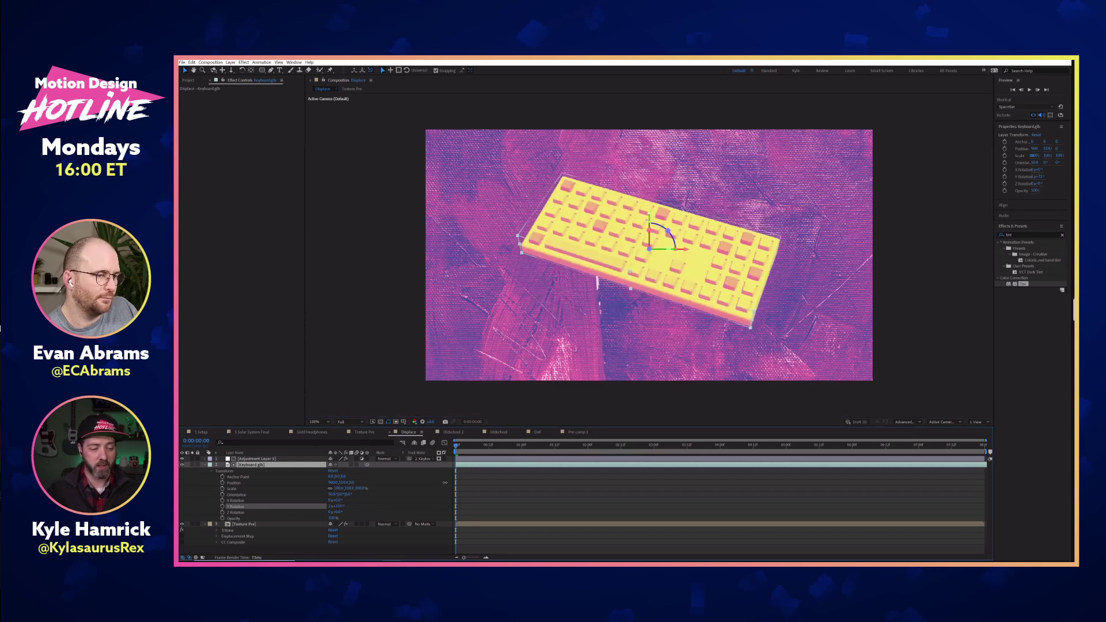
key(Return)
Step: Add Mouse.glb to the composition with an increased Object Scale, and angle it in front of the keyboard's lower right part
click(188, 81)
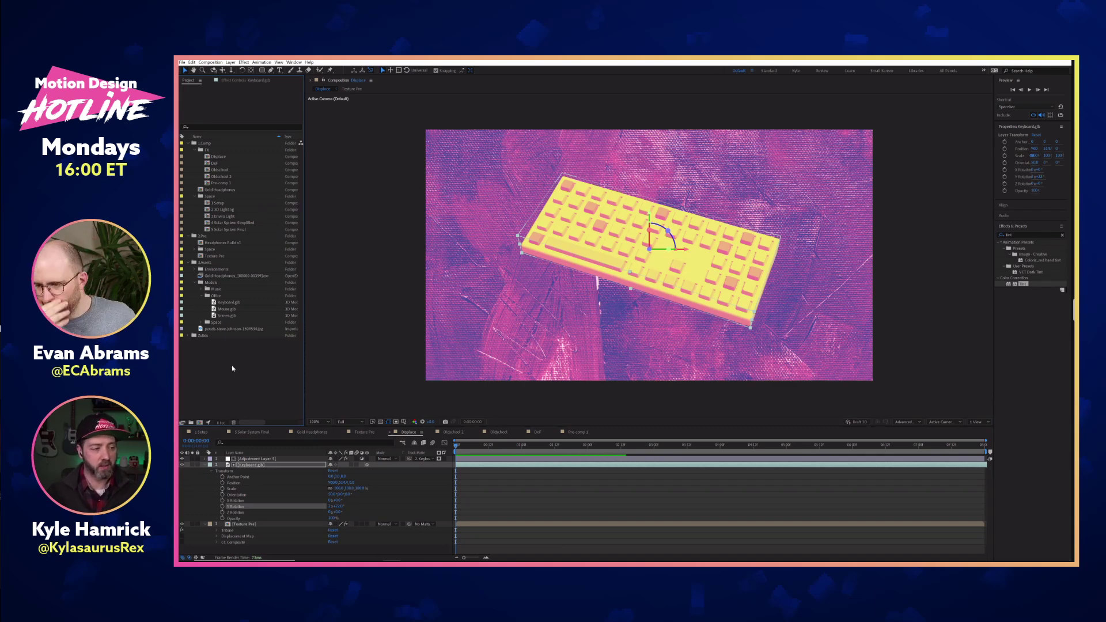
drag(230, 311, 609, 277)
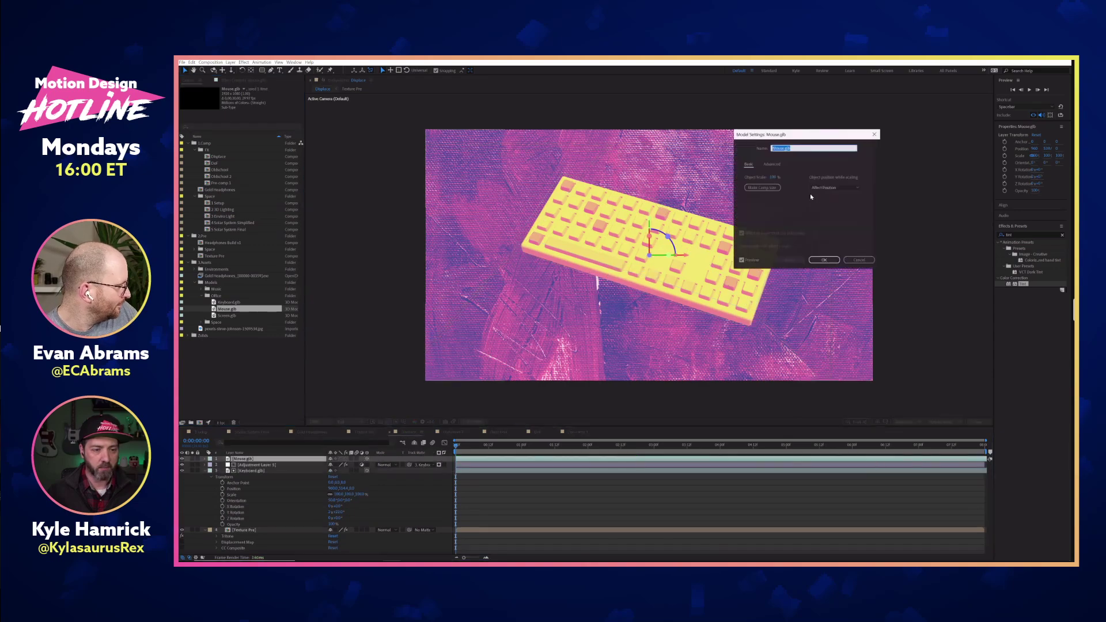
drag(936, 164, 1014, 164)
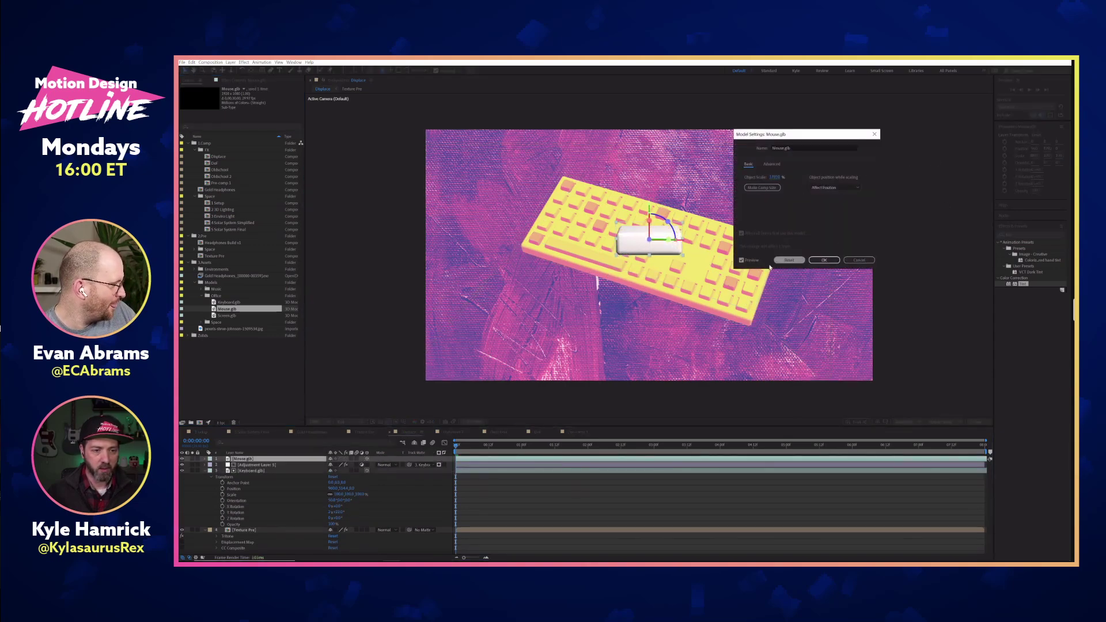
click(823, 259)
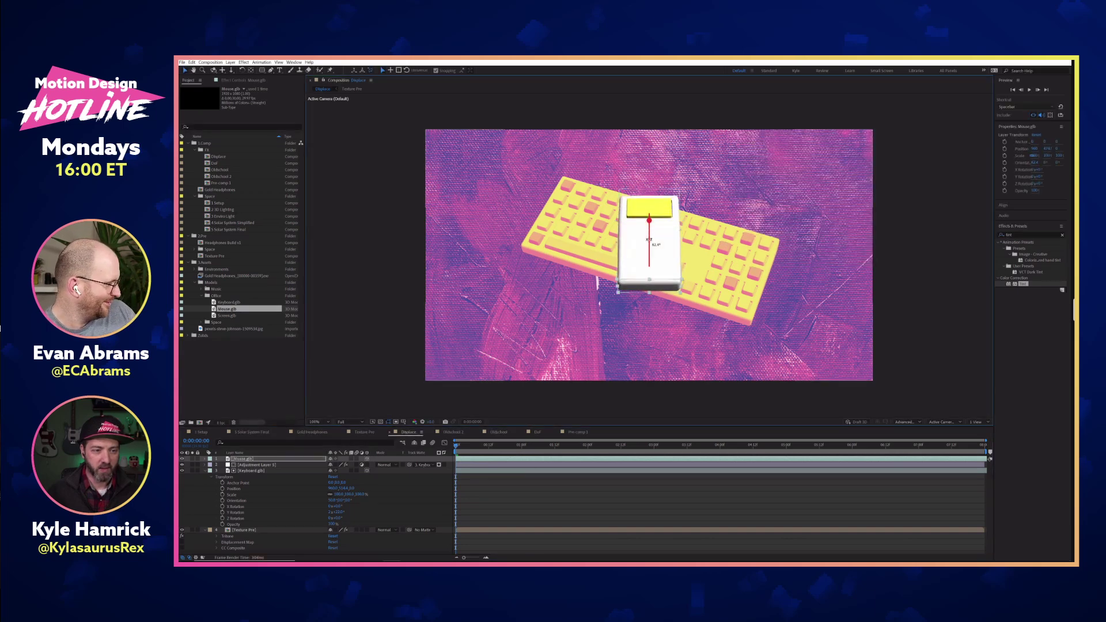
drag(651, 247, 709, 314)
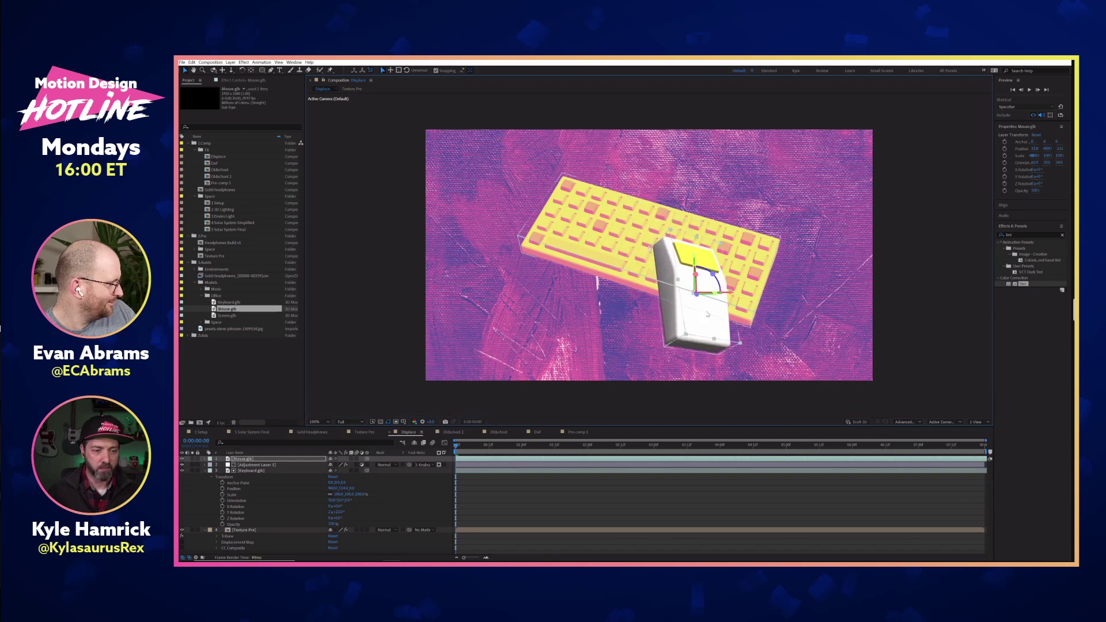
Step: Move the tinted adjustment layer above Mouse.glb in the layer stack
click(197, 491)
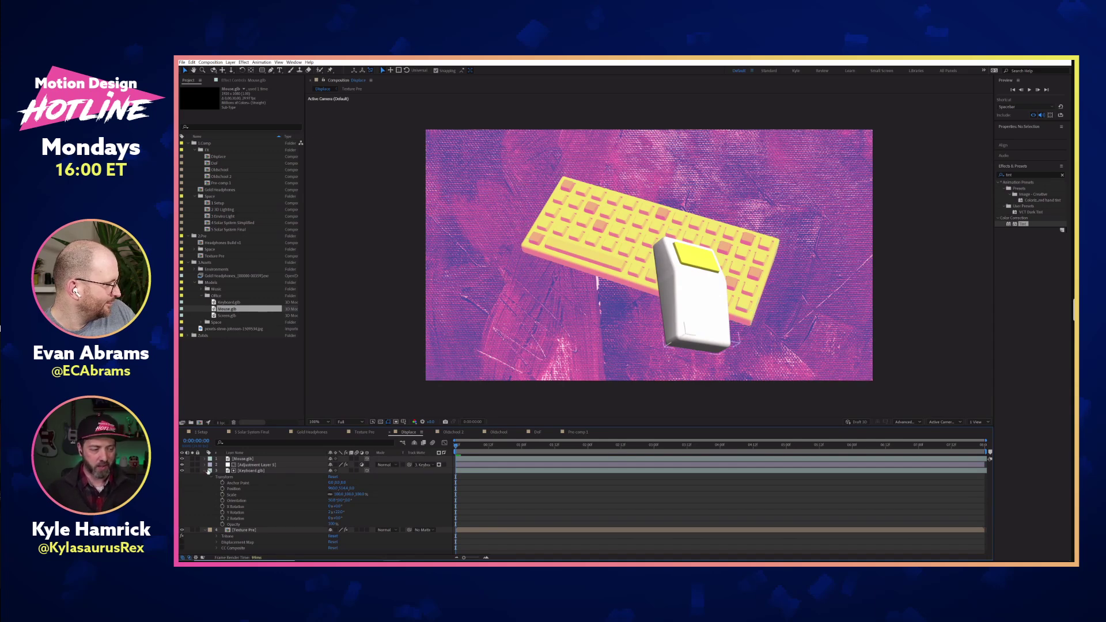
drag(258, 466, 275, 457)
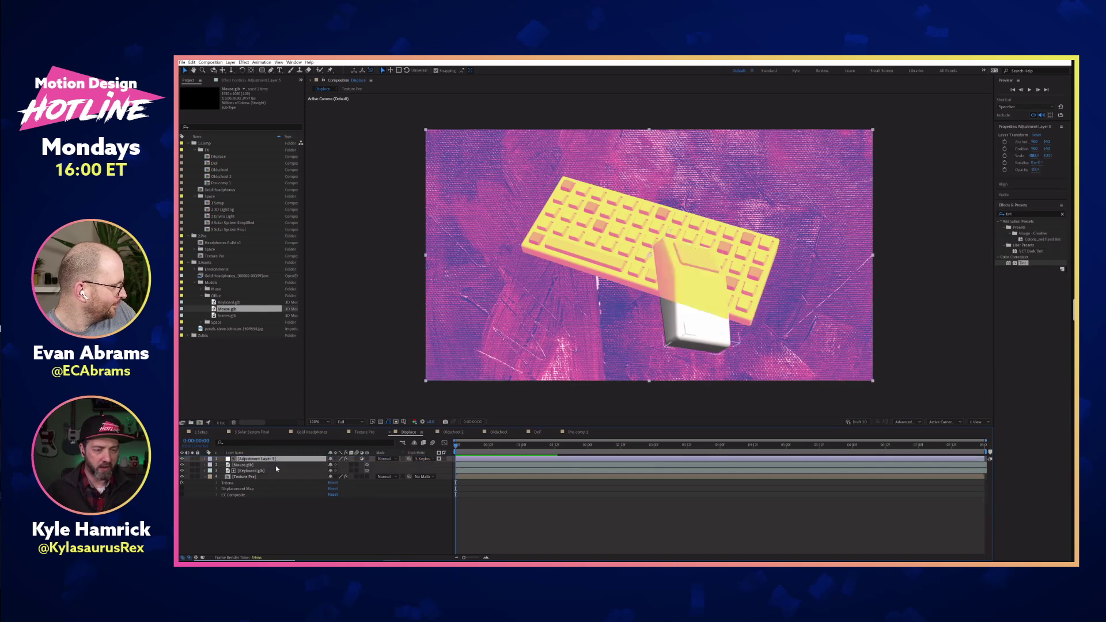
click(249, 465)
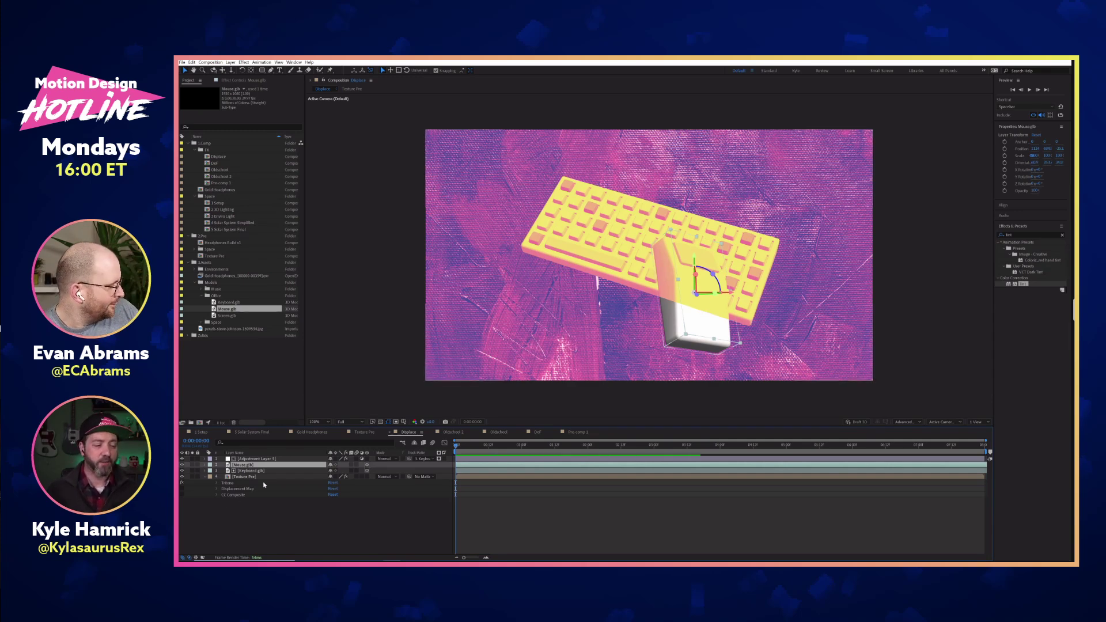
Step: Duplicate the tinted adjustment layer so one copy sits above each model, with Mouse.glb as the upper copy's track matte
click(256, 458)
key(e)
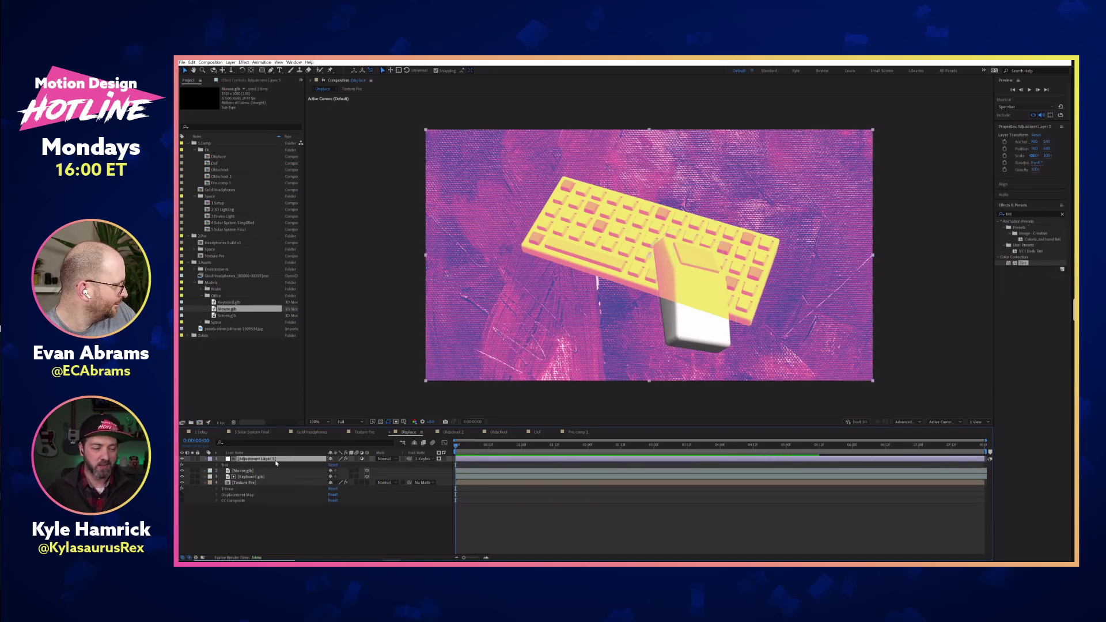
drag(264, 461, 228, 468)
key(ctrl+d)
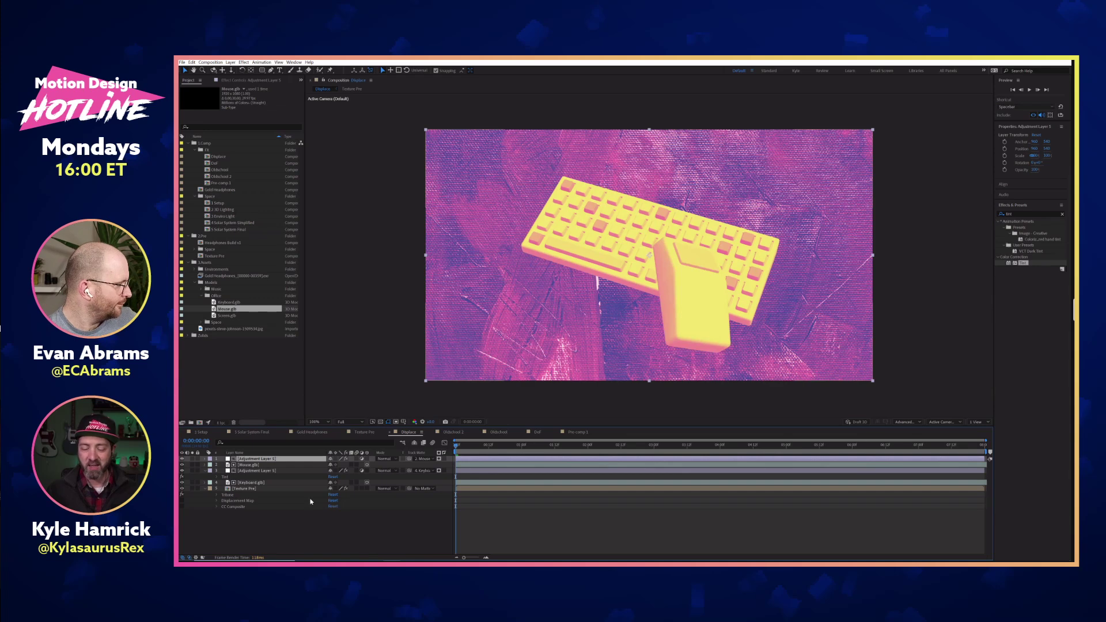
click(205, 471)
click(264, 476)
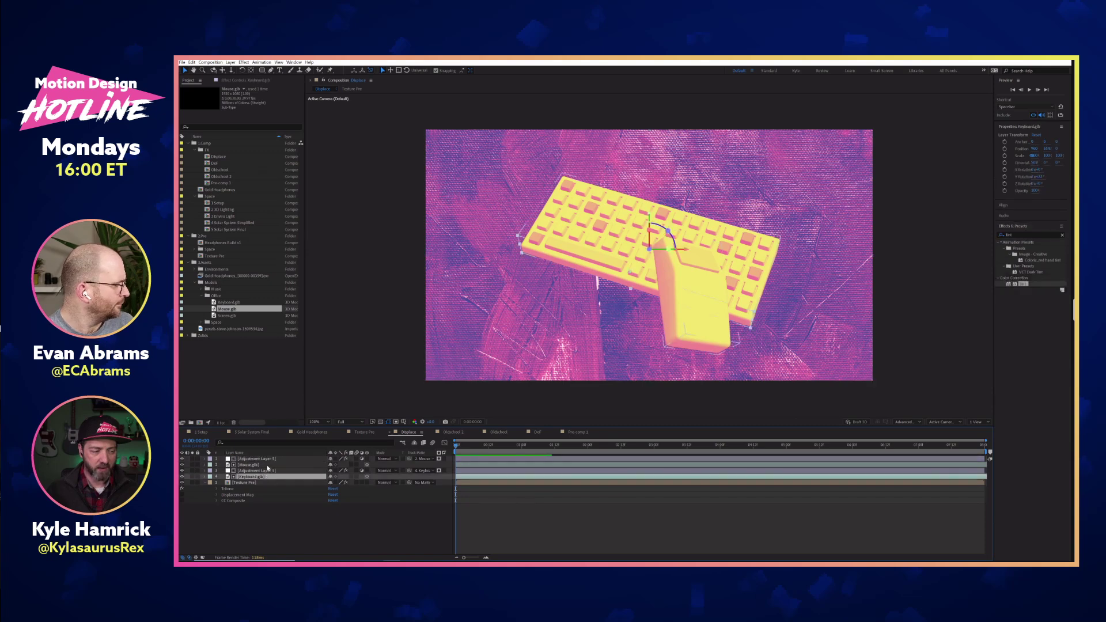
click(268, 465)
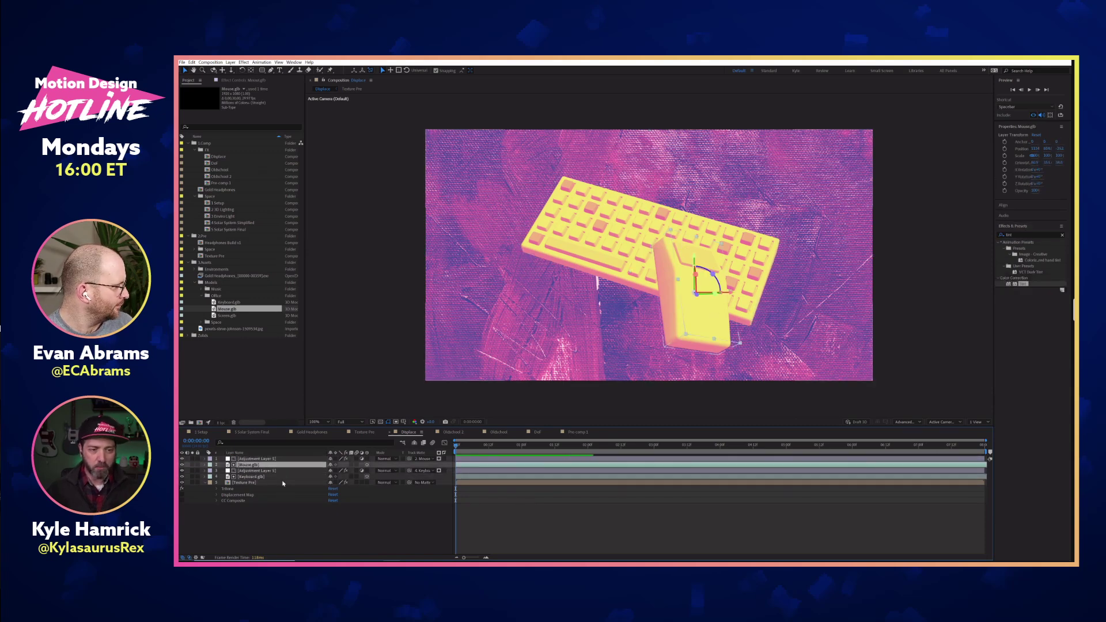
Step: Add a 3D null at the top of the layer stack and parent Mouse.glb and Keyboard.glb to it
key(ctrl+alt+shift+y)
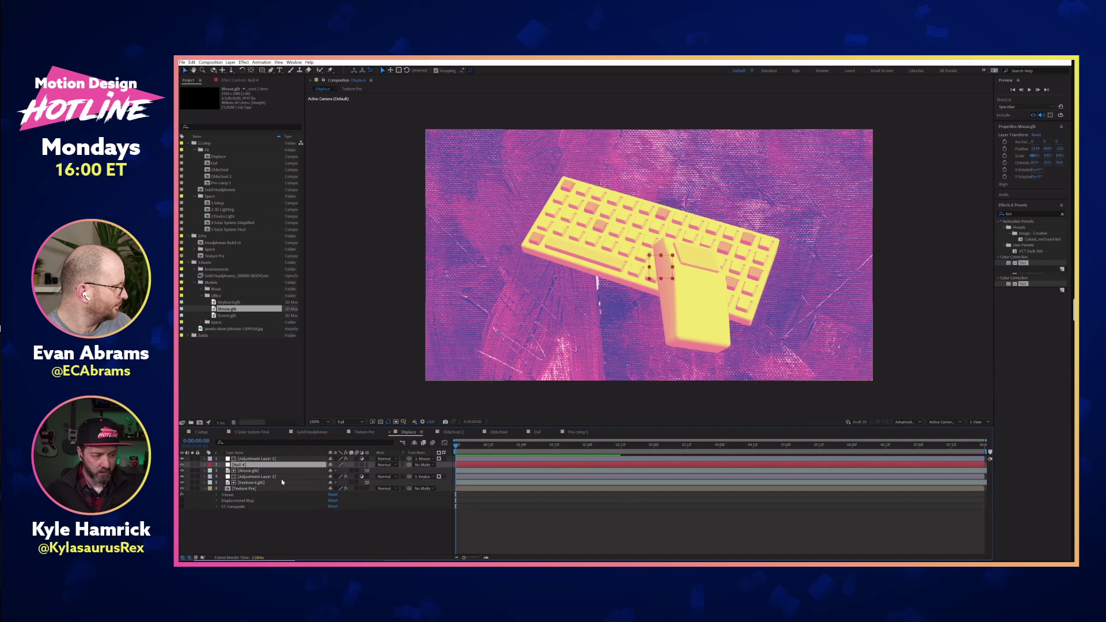
drag(277, 466, 280, 458)
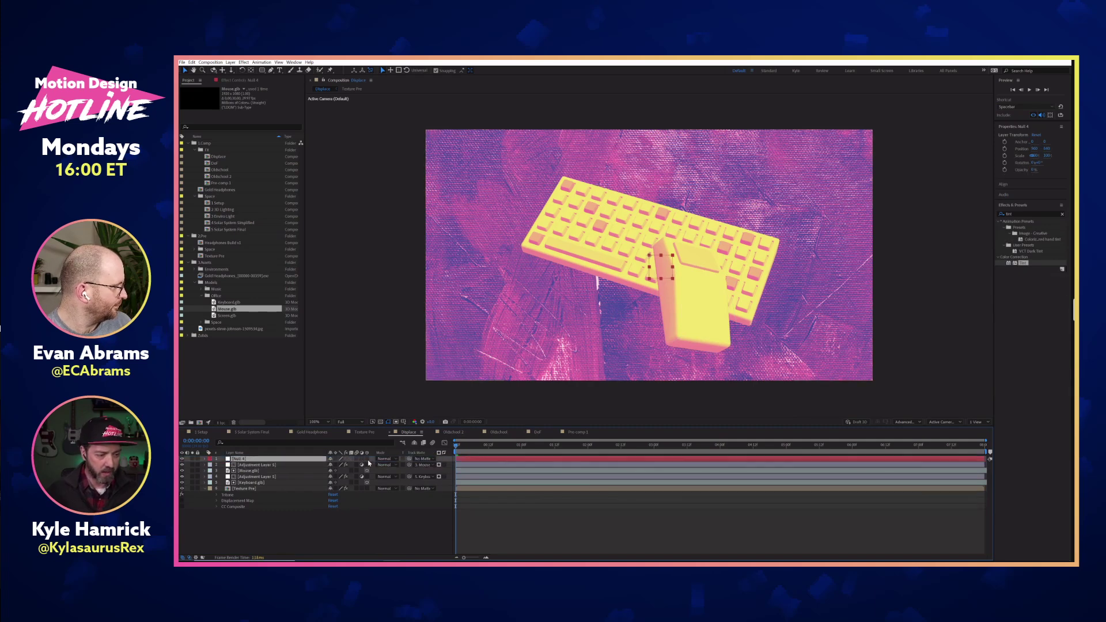
click(403, 471)
ctrl+click(406, 483)
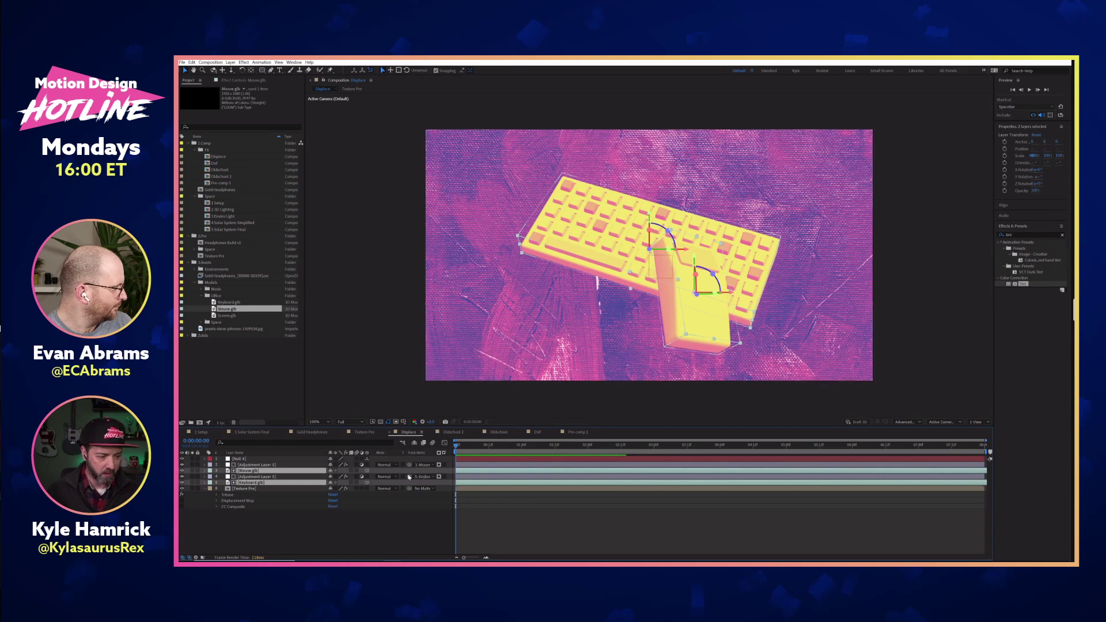
right_click(430, 454)
mouse_move(447, 473)
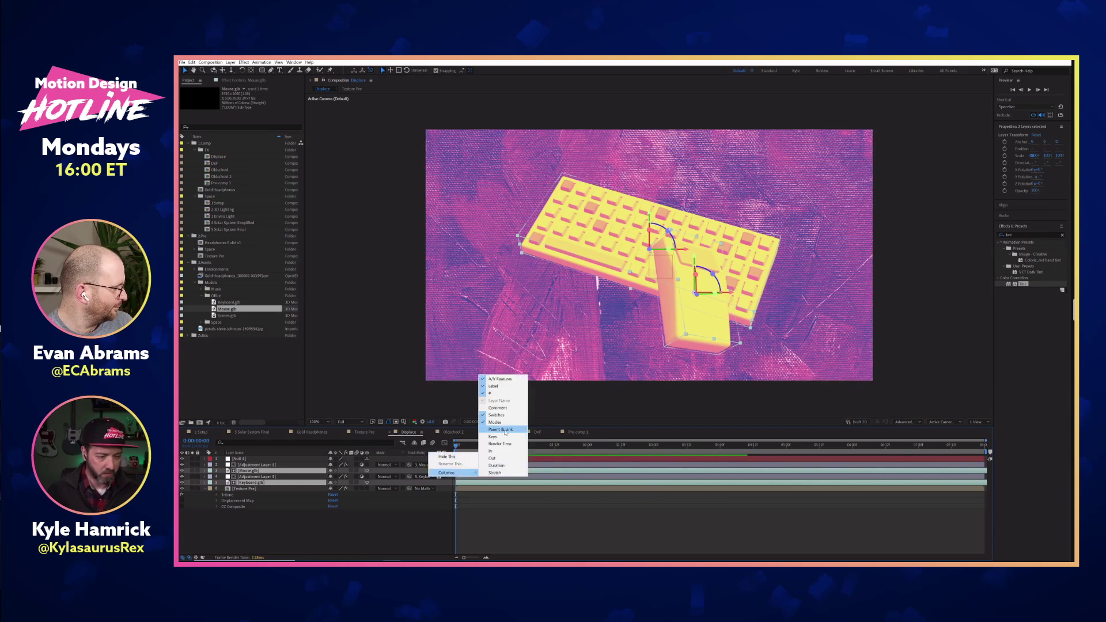
click(500, 429)
drag(452, 472, 253, 459)
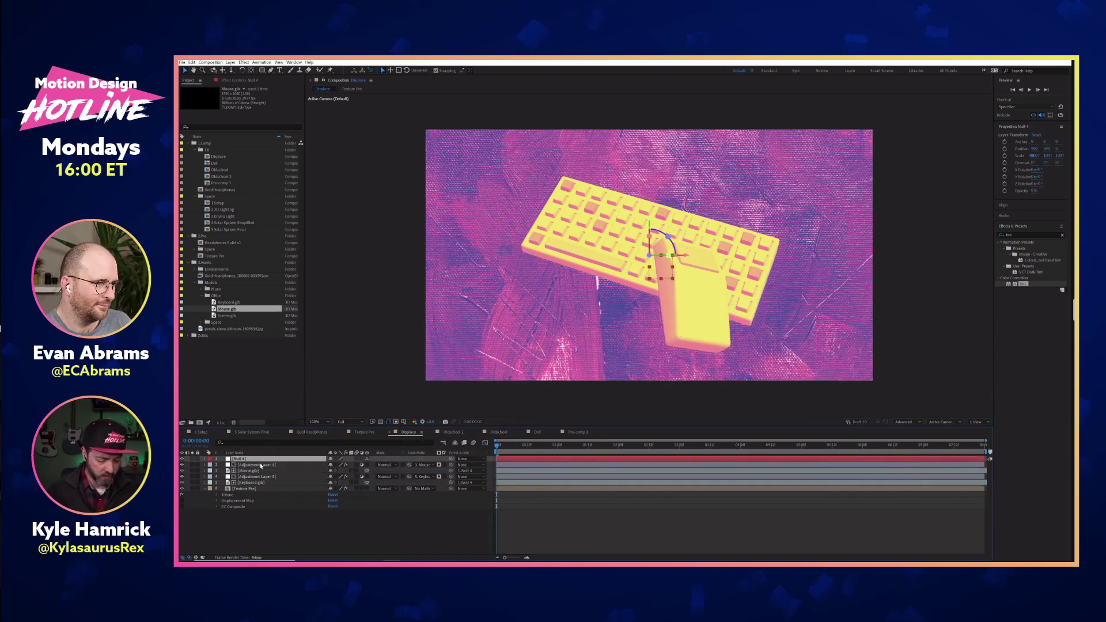
Step: Change the null's Y Rotation to swing the keyboard and mouse around until their back sides face the camera
click(254, 459)
key(r)
drag(339, 477, 375, 474)
mouse_move(377, 470)
mouse_down()
mouse_move(367, 467)
mouse_move(381, 466)
mouse_up()
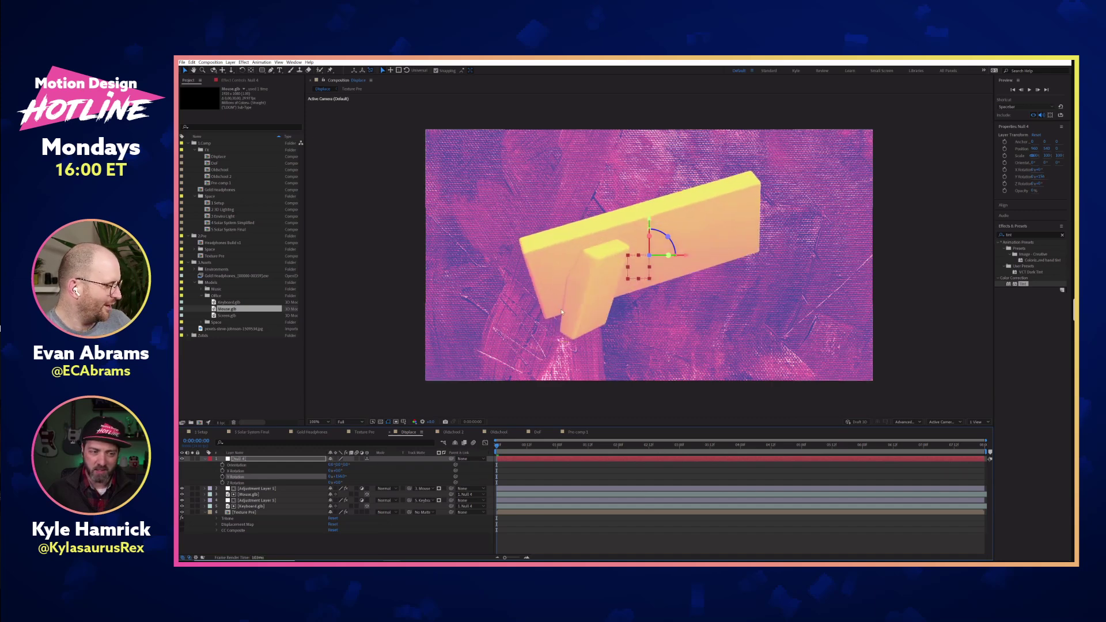
Step: Hide the keyboard's tinted adjustment layer to examine how the mouse's matted tint behaves
click(274, 491)
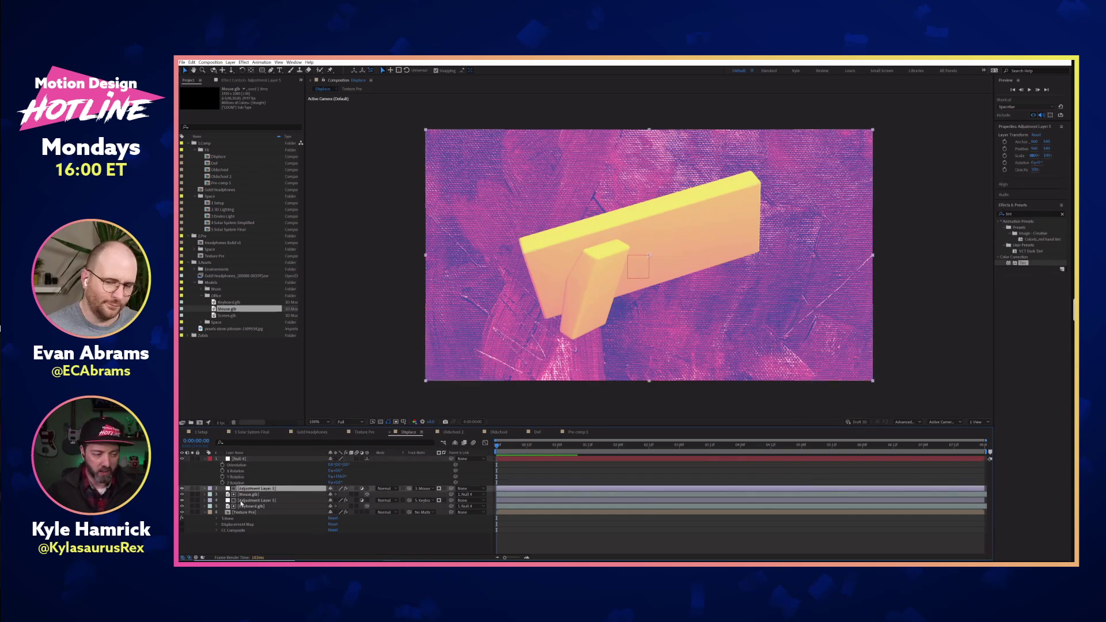
click(182, 501)
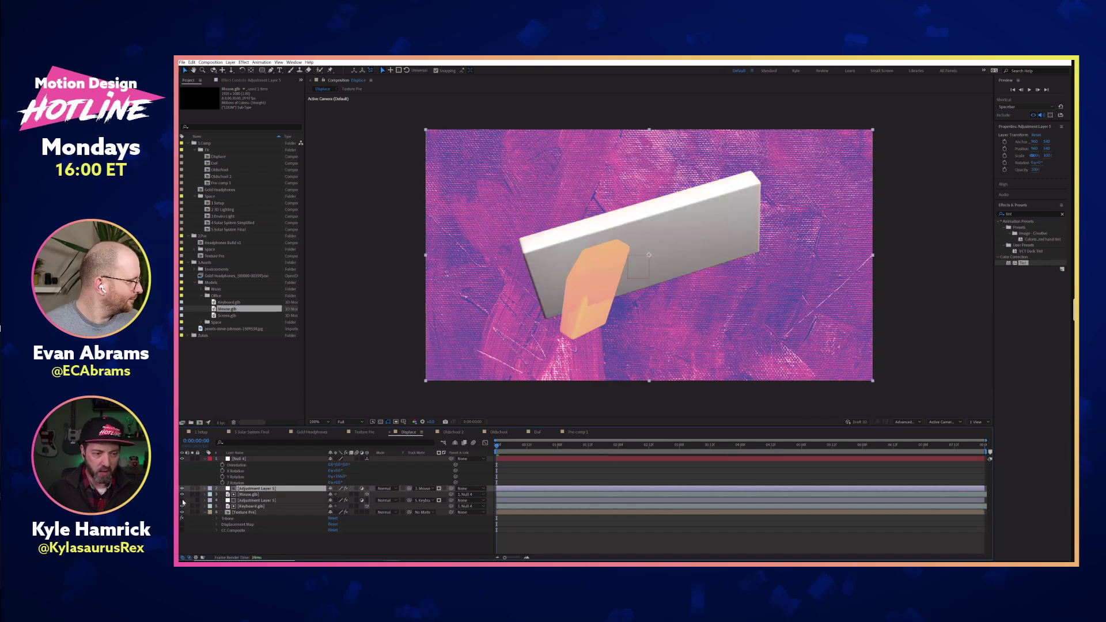
Step: Hide the mouse's tinted adjustment layer and change the null's Y Rotation until the fronts of both models face the camera
click(182, 489)
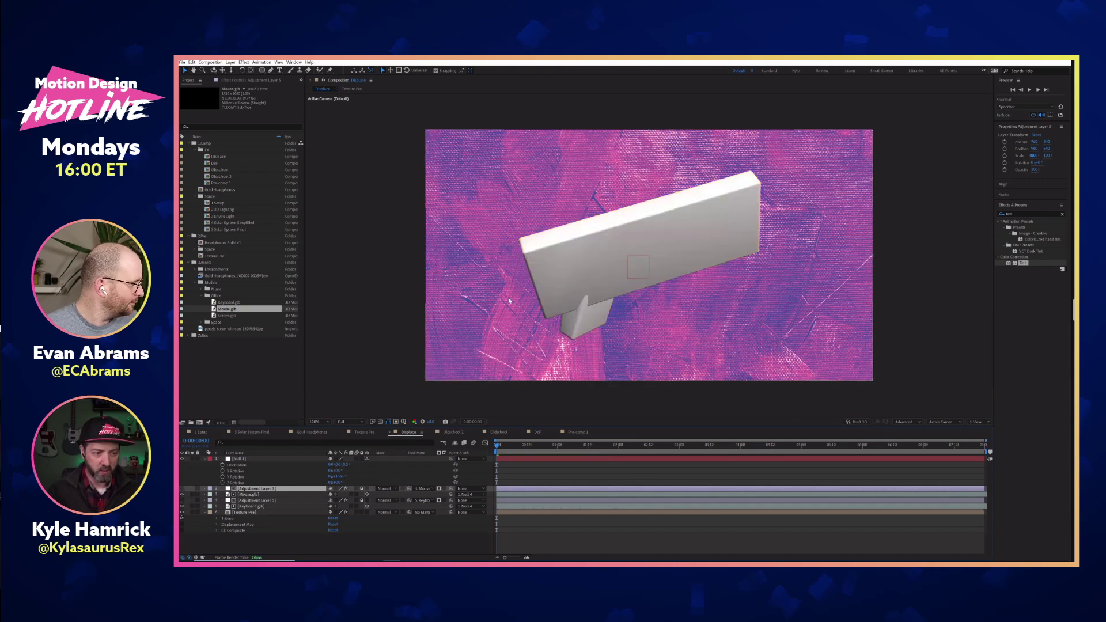
click(343, 477)
drag(349, 476, 413, 464)
Step: Shift Mouse.glb sideways along its X axis in front of the keyboard, and readjust the null's Y Rotation to compare viewing angles
click(708, 293)
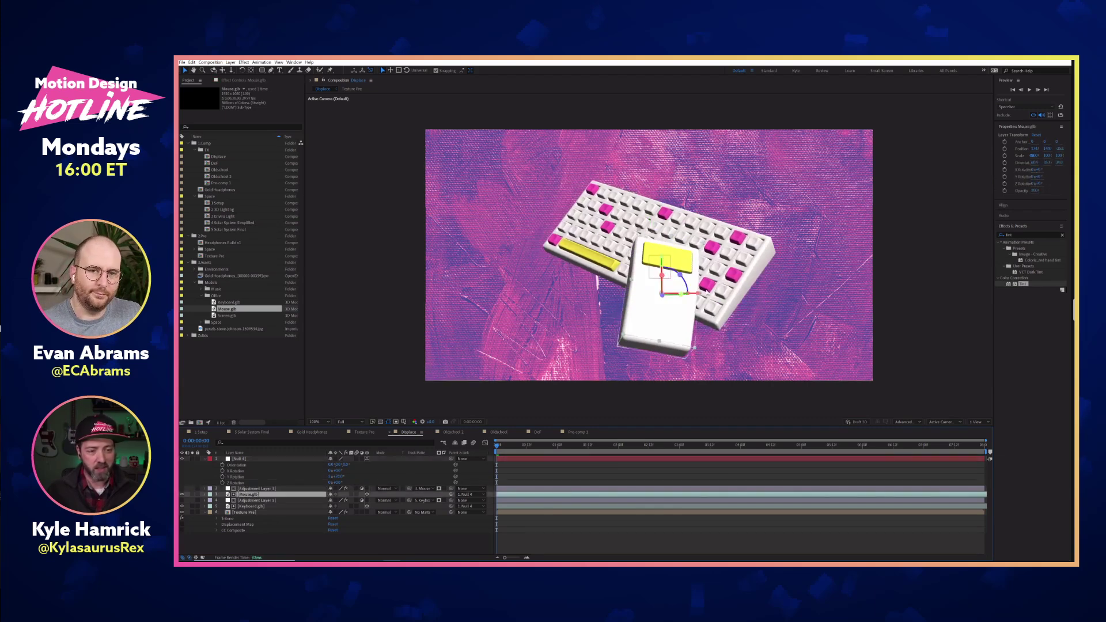
drag(697, 294, 666, 294)
mouse_move(337, 477)
mouse_down()
mouse_move(351, 473)
mouse_move(317, 473)
mouse_up()
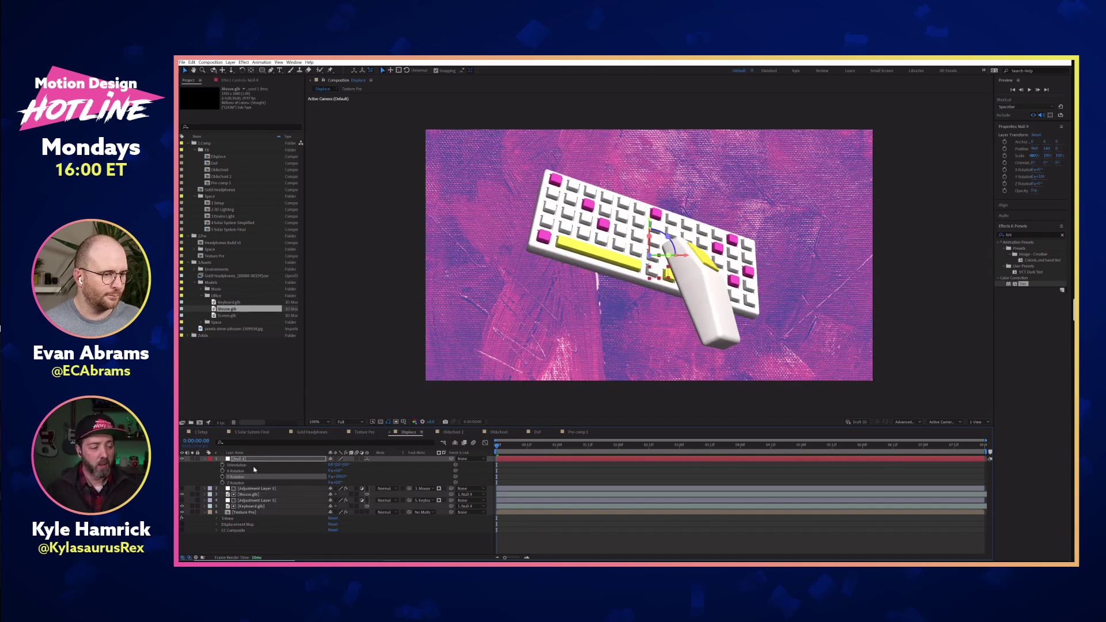
click(199, 472)
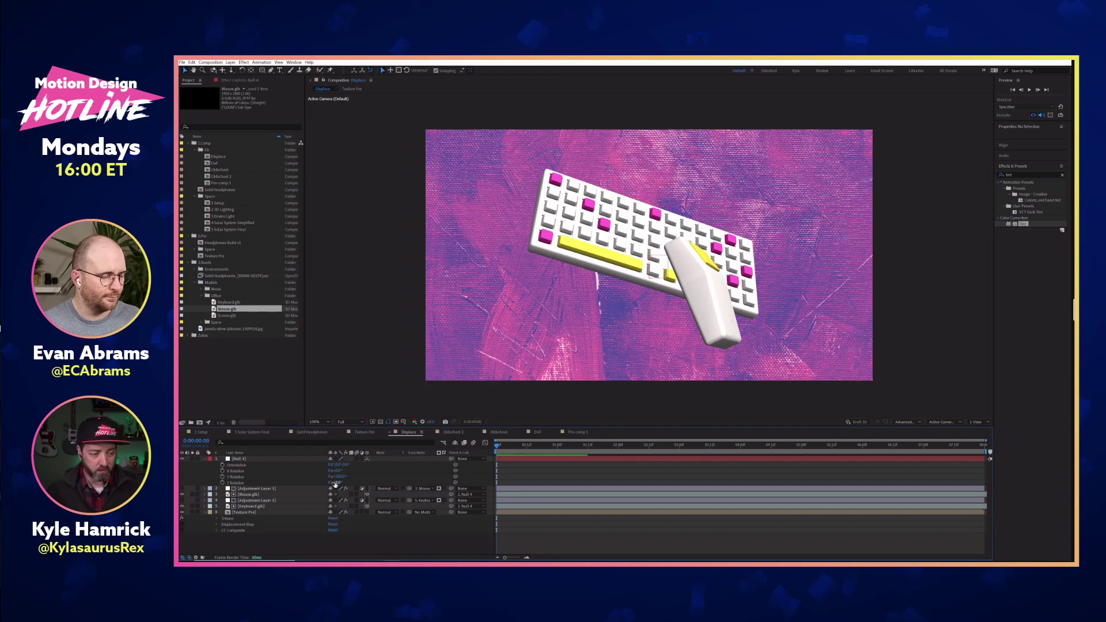
drag(339, 477, 361, 473)
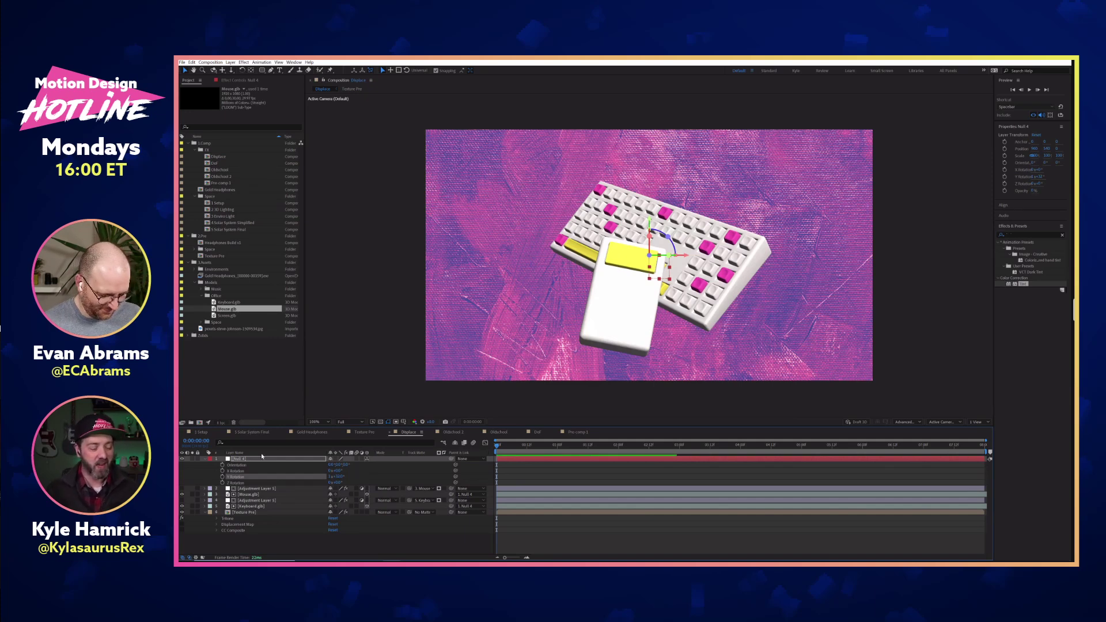
Step: Create a new white solid at the default size above the null
right_click(201, 478)
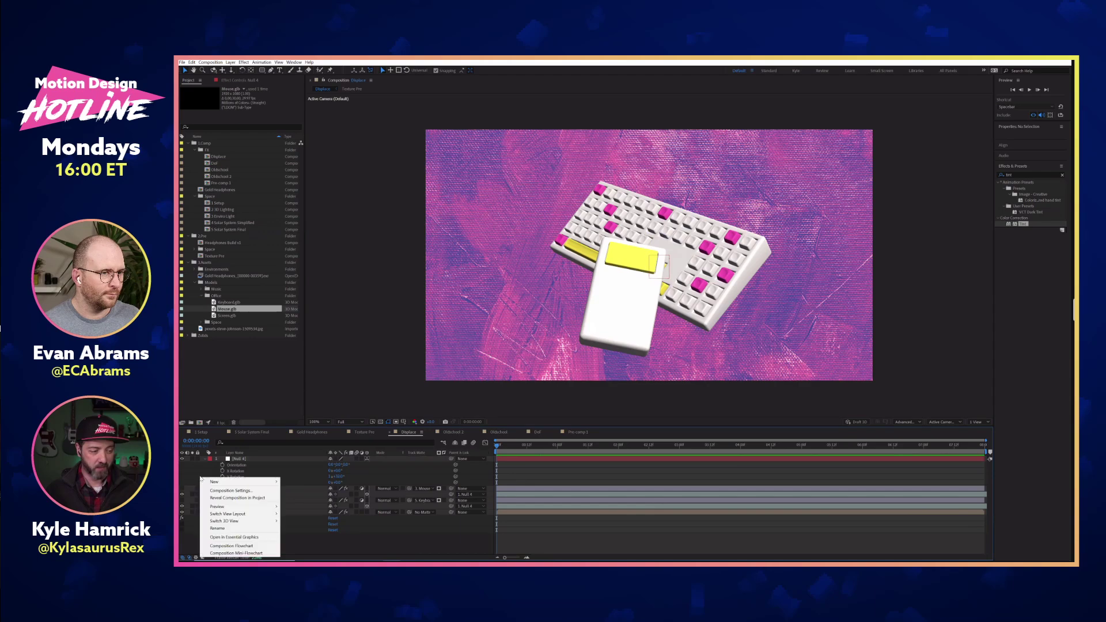
mouse_move(267, 483)
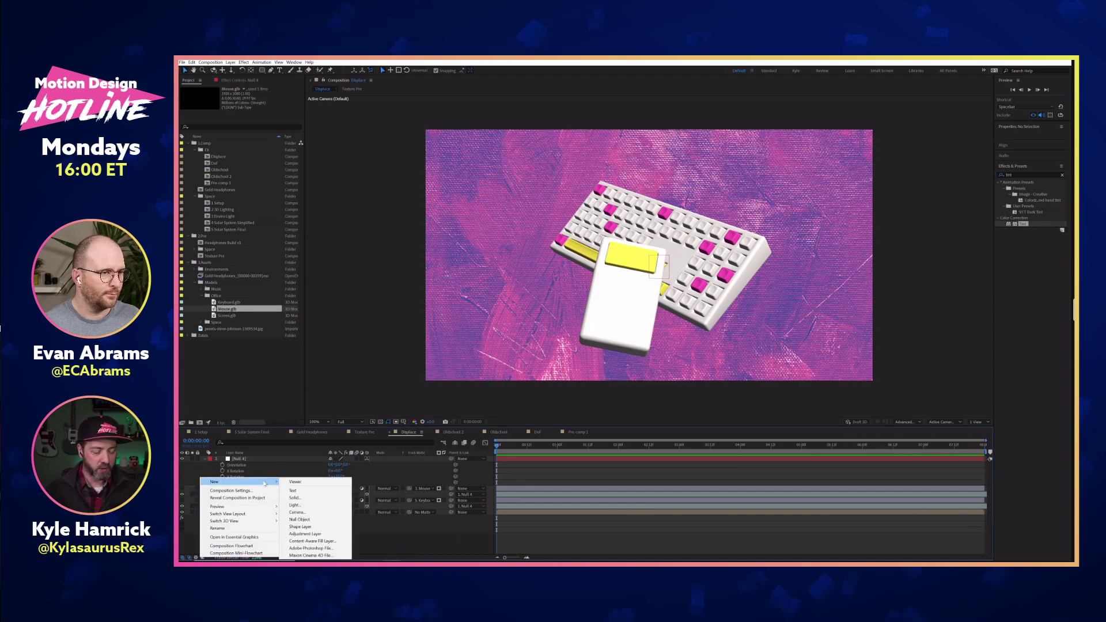
click(315, 497)
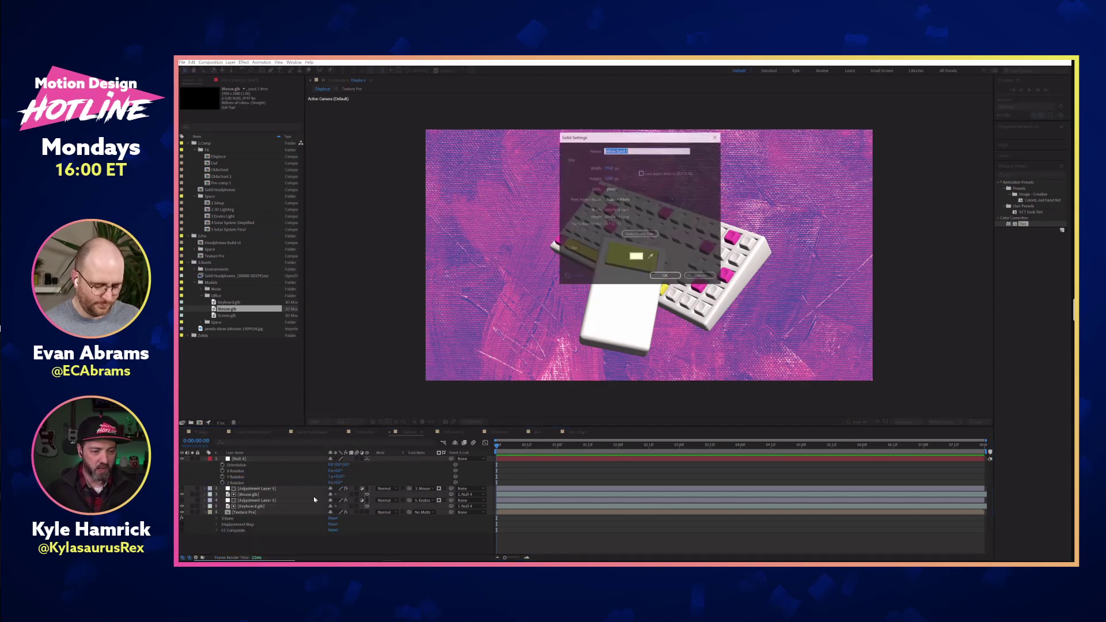
click(664, 275)
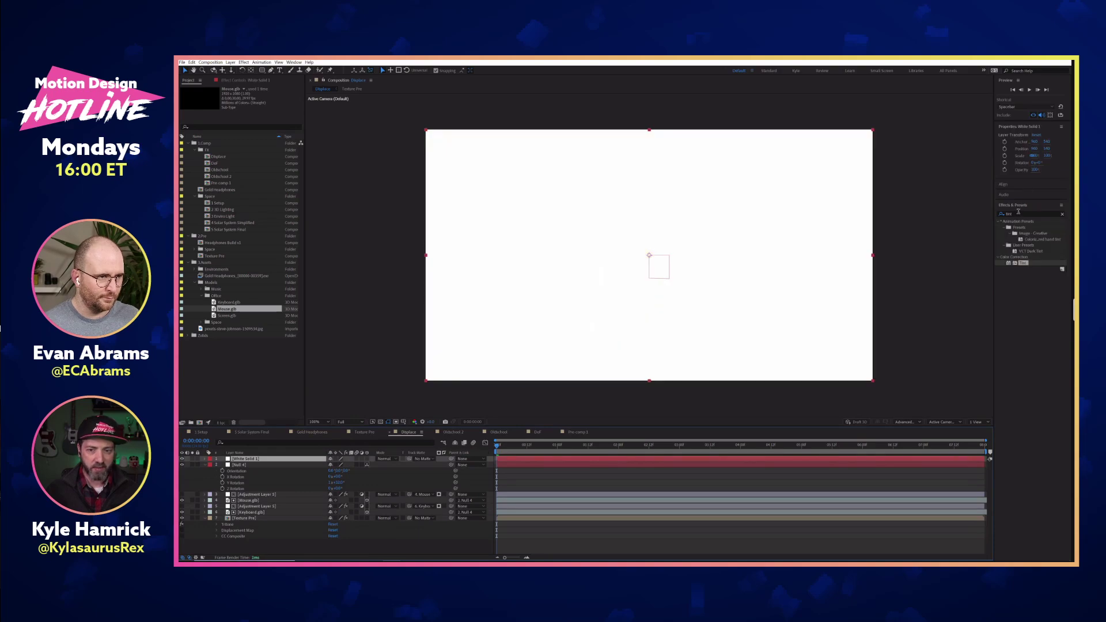
Step: Search the effects for "calc" and apply the Calculations effect to the white solid
click(1018, 213)
text(calc)
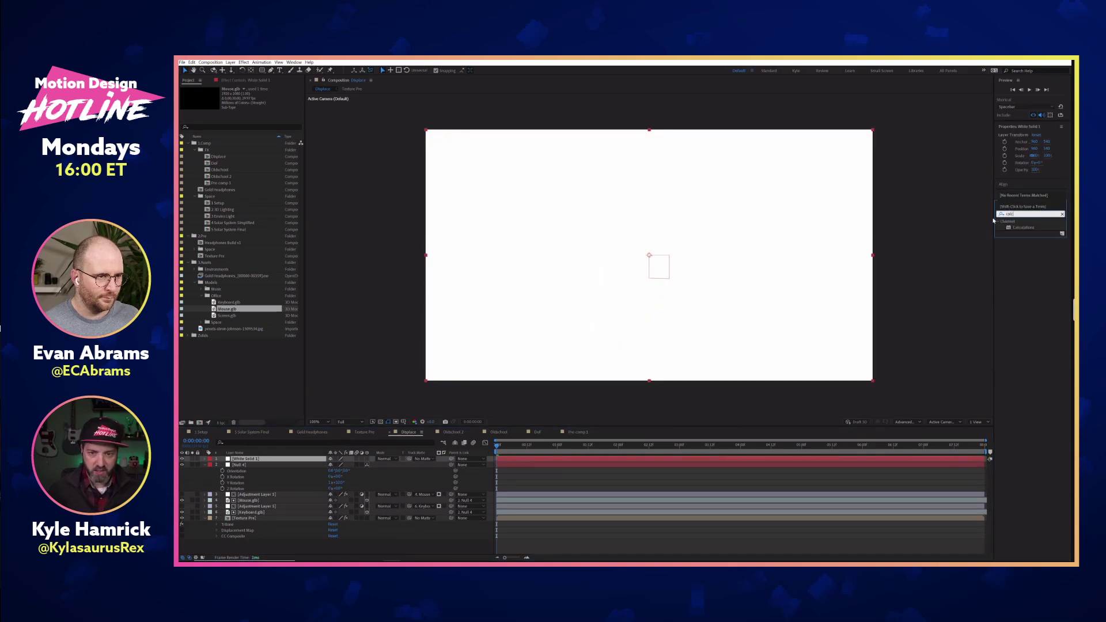
drag(1019, 227, 251, 459)
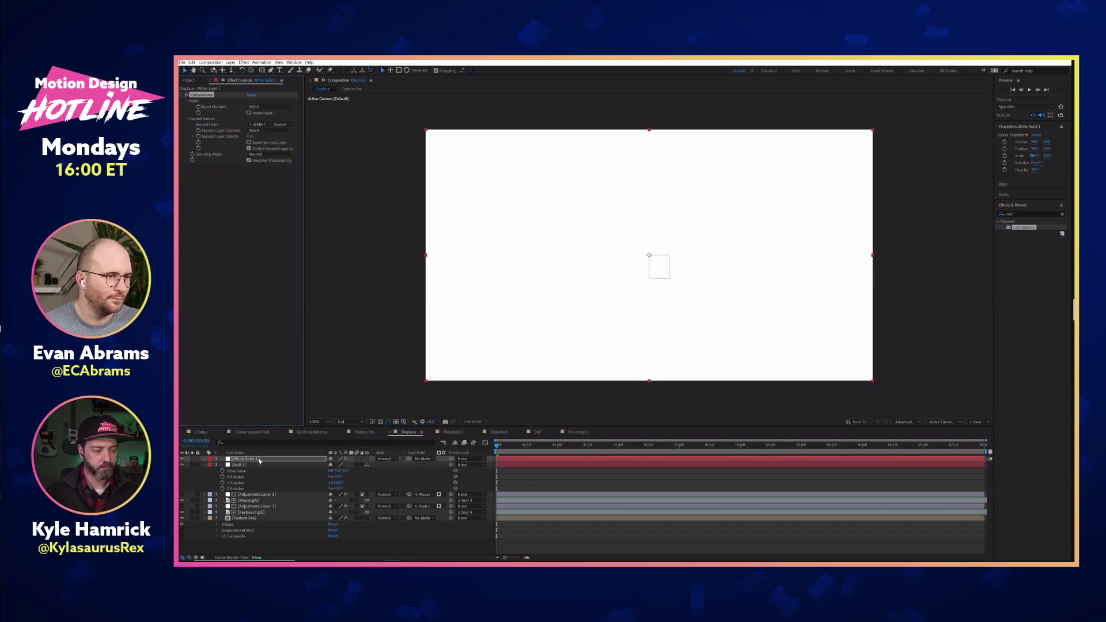
click(250, 217)
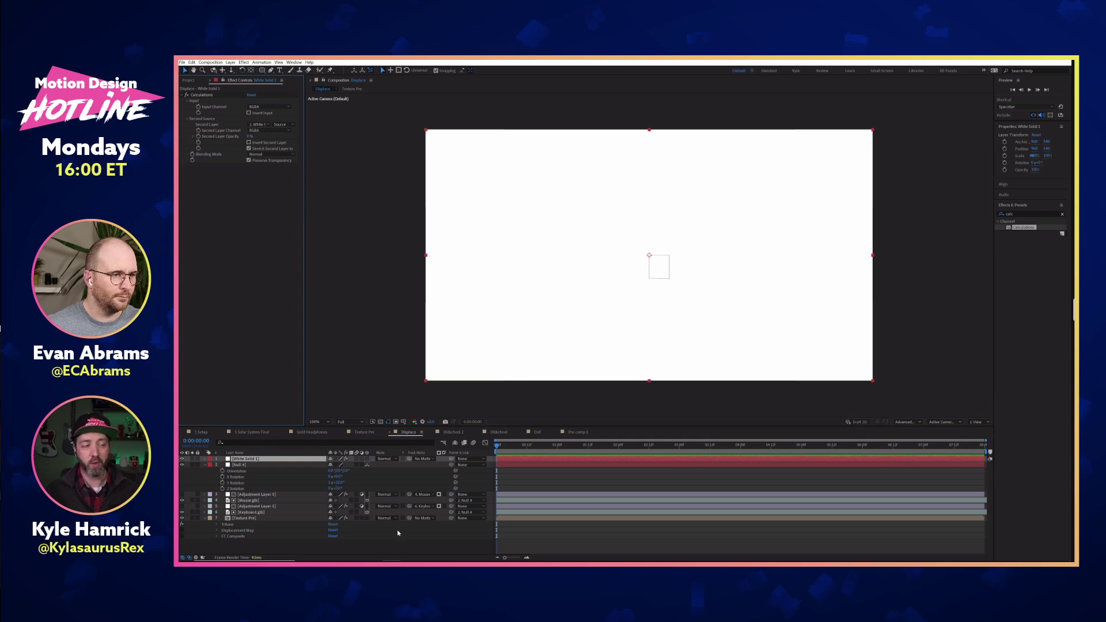
Step: Set the Calculations second layer to Keyboard.glb with 100% second layer opacity, and hide the original Keyboard.glb layer
click(270, 126)
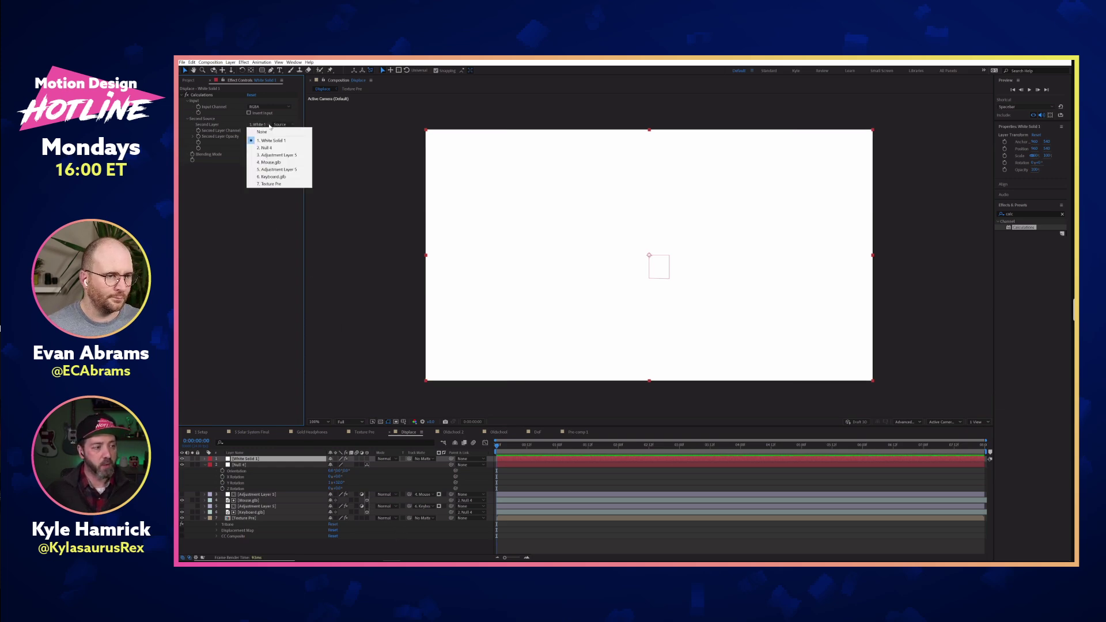
click(283, 177)
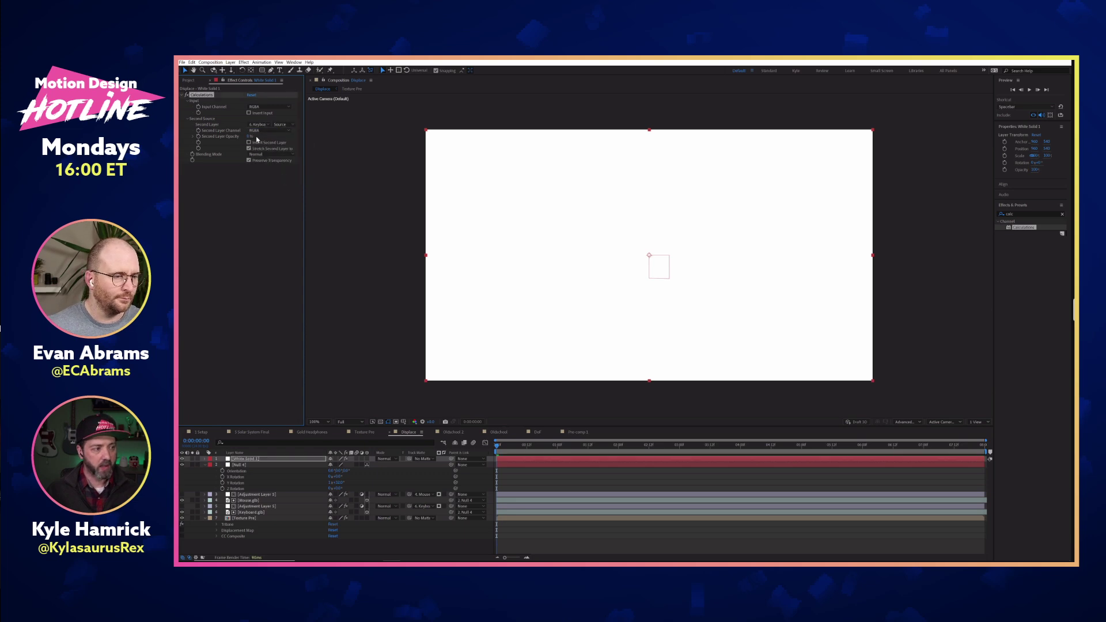
drag(251, 137, 315, 135)
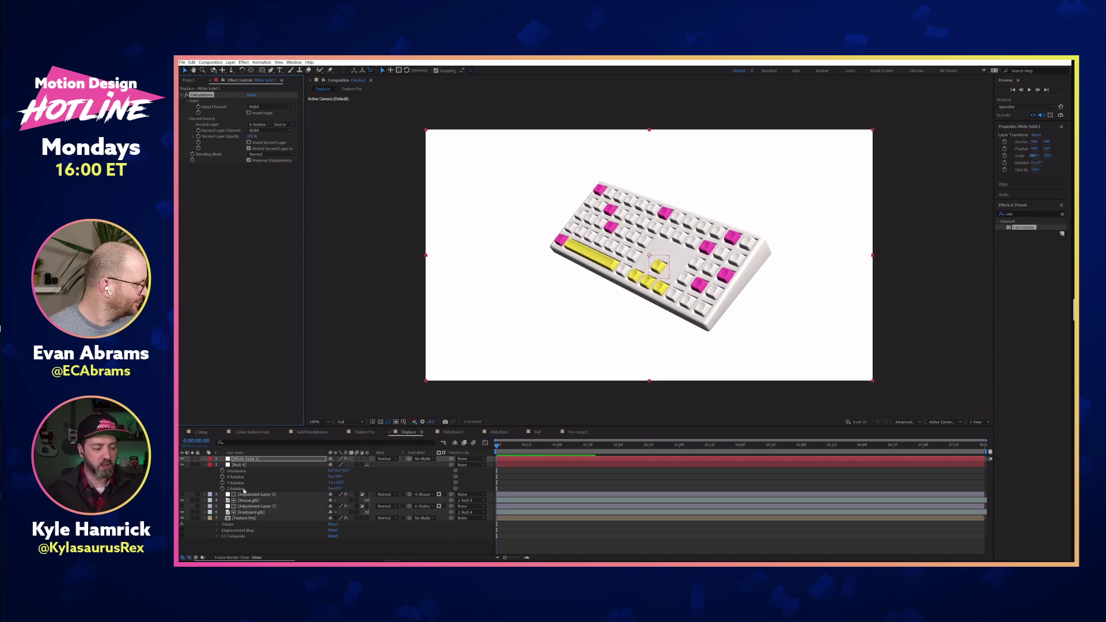
click(193, 459)
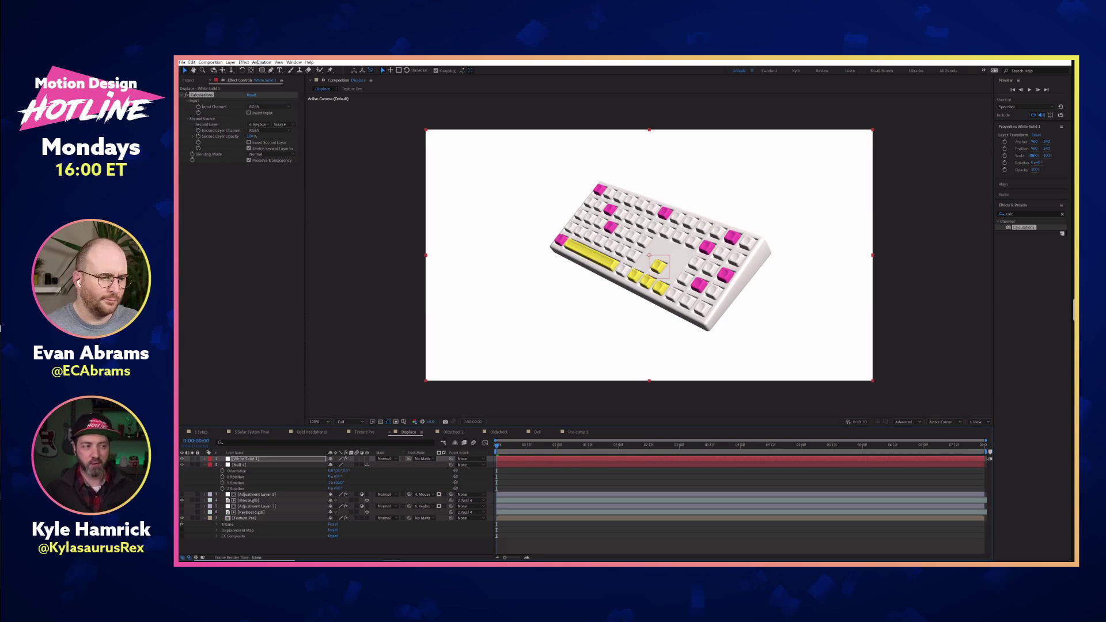
click(287, 131)
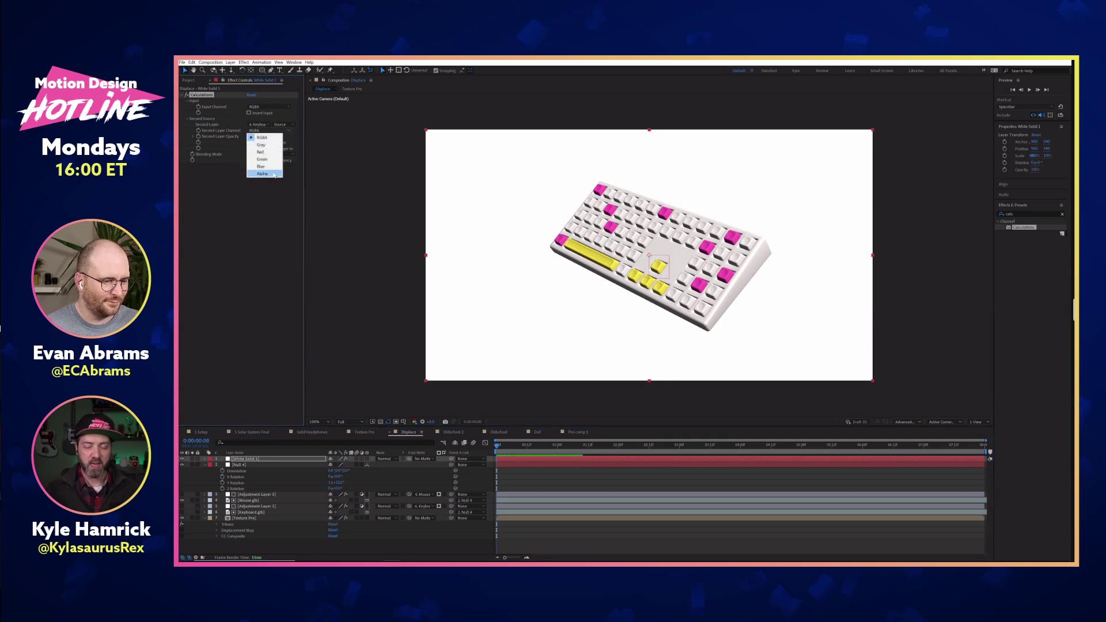
click(257, 236)
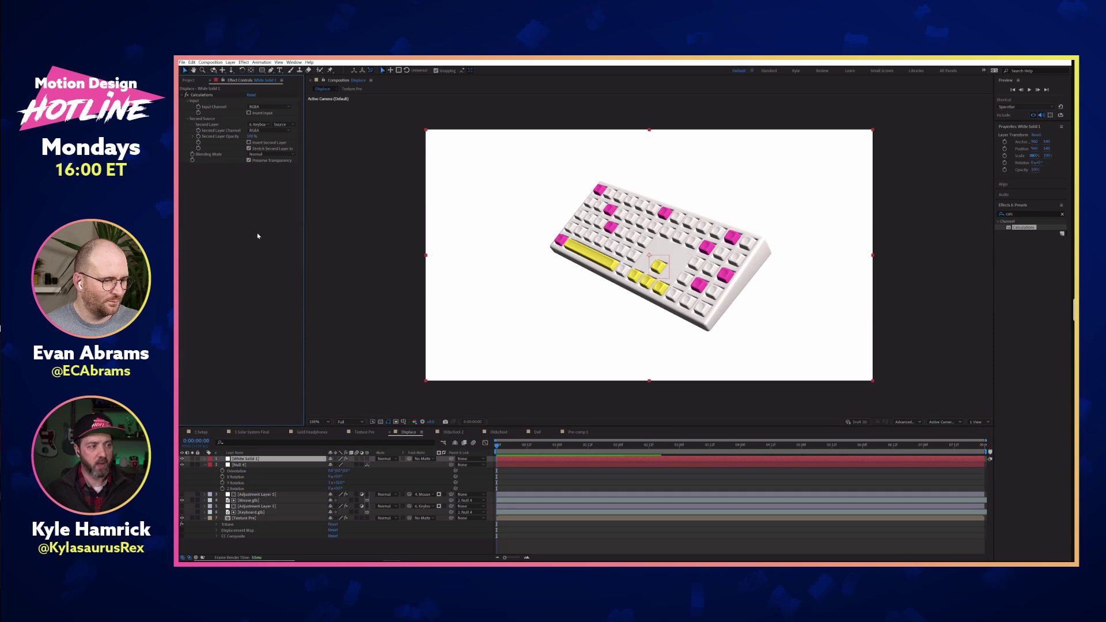
click(290, 154)
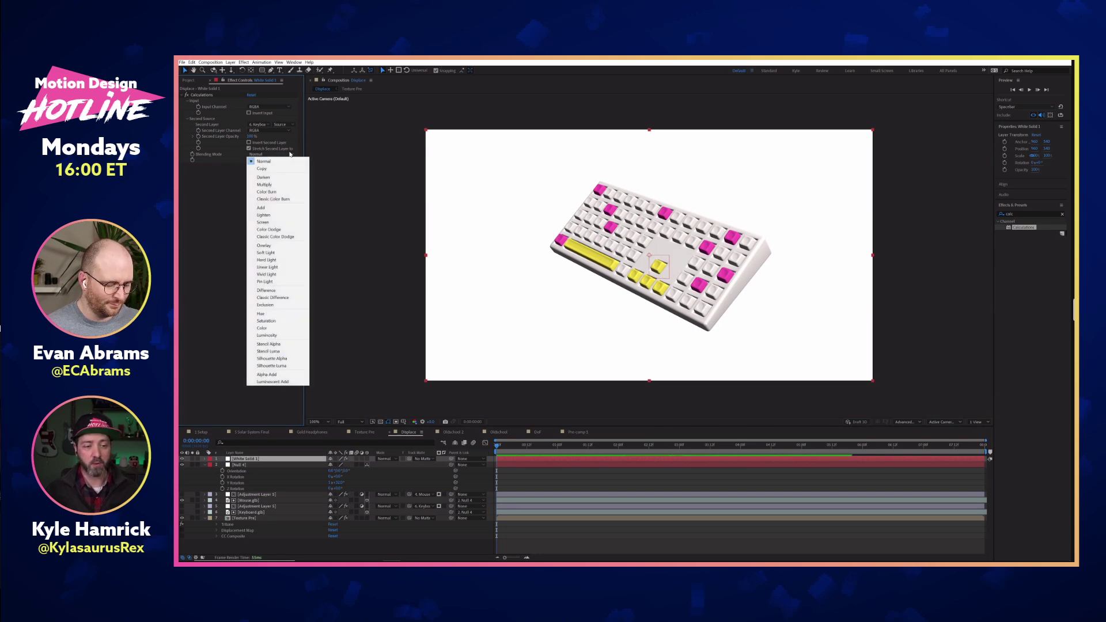
click(228, 205)
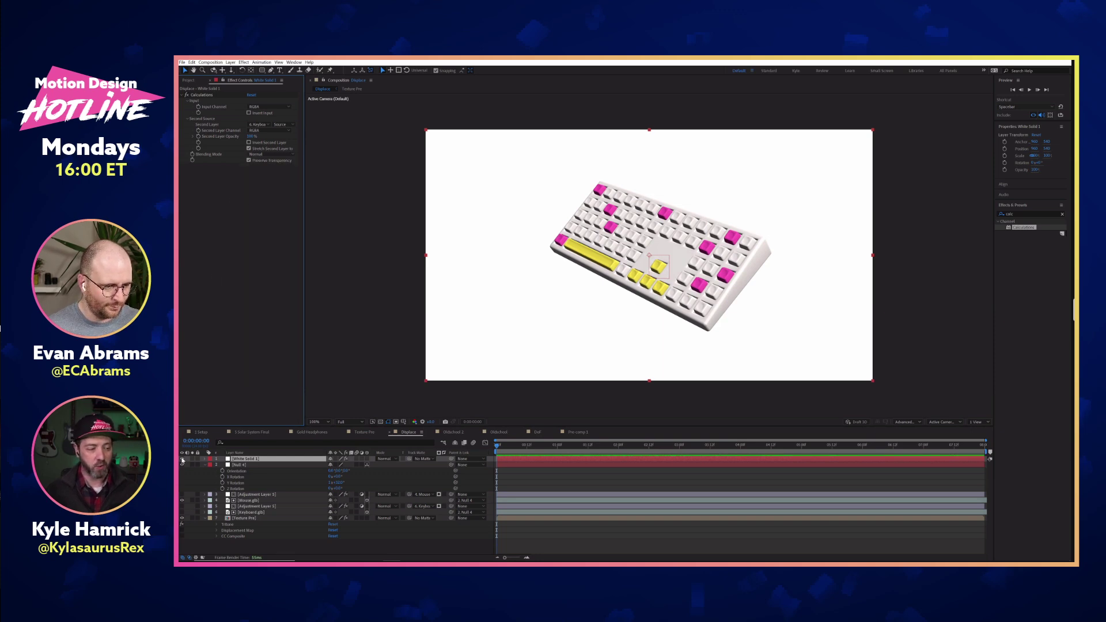
Step: Hide Mouse.glb, turning the white solid off to check the composition beneath and back on
click(183, 460)
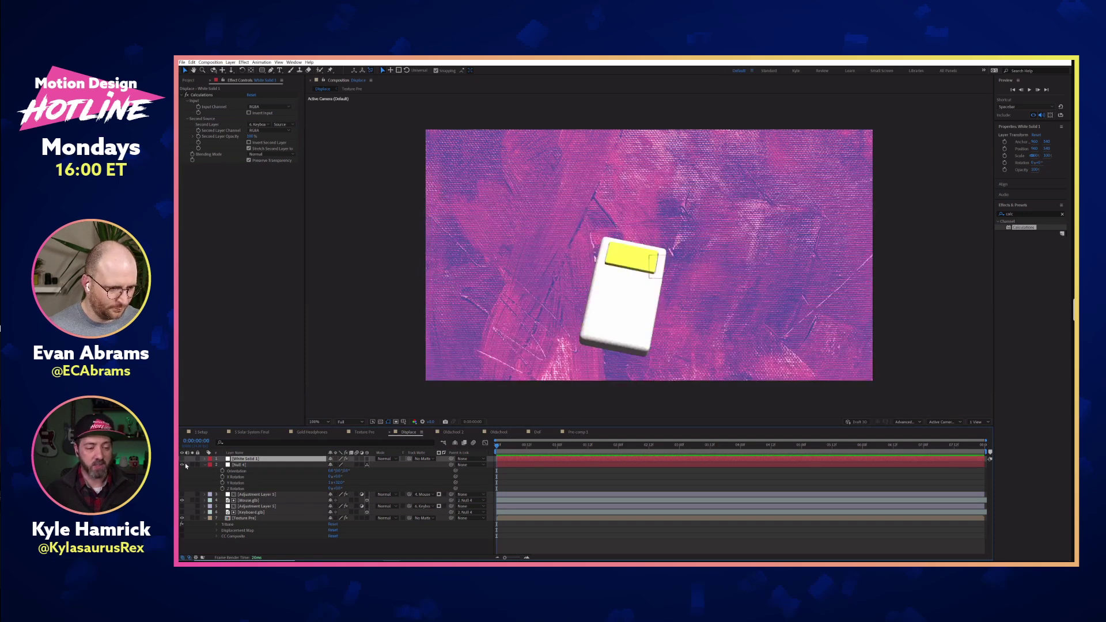
click(183, 500)
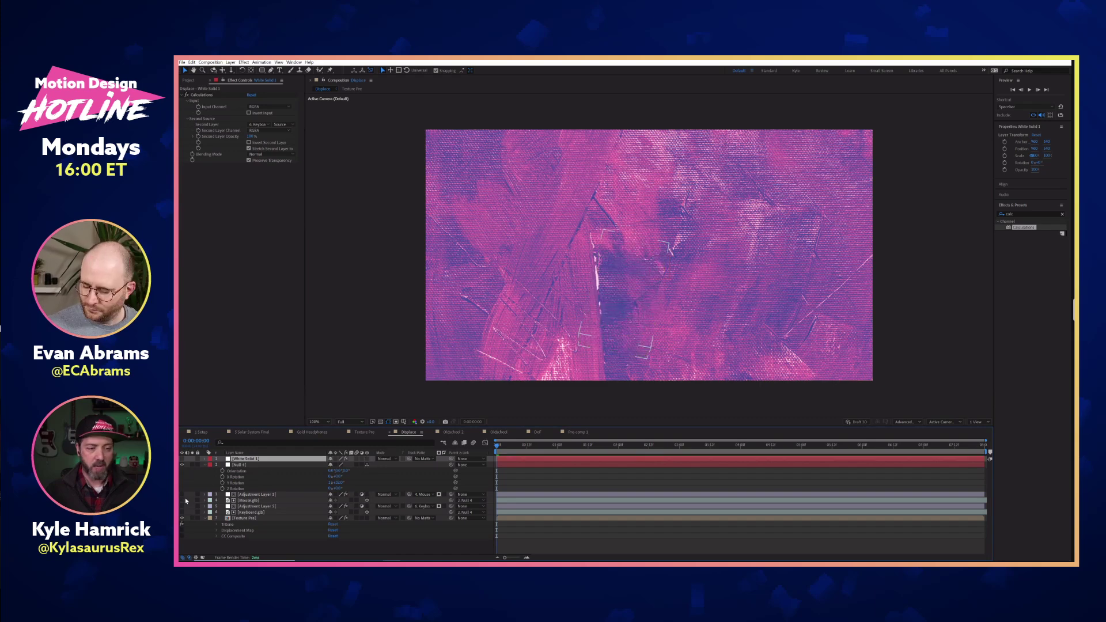
click(260, 460)
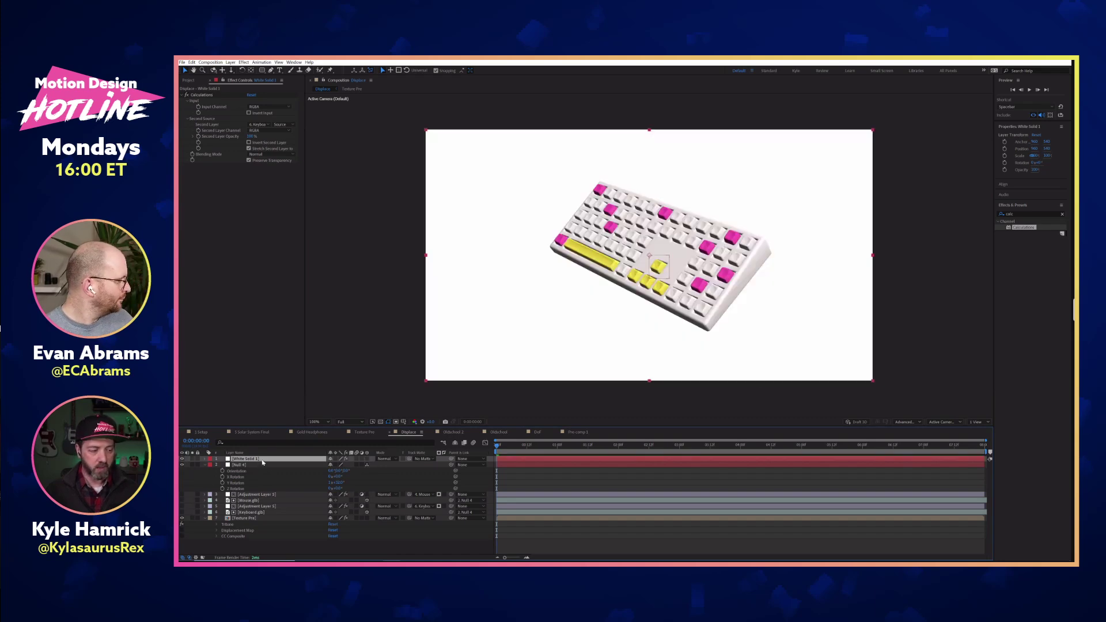
Step: Rename the white solid layer as "faux keyboard"
key(Return)
text(Keyboard)
key(Home)
text(faux)
key(Return)
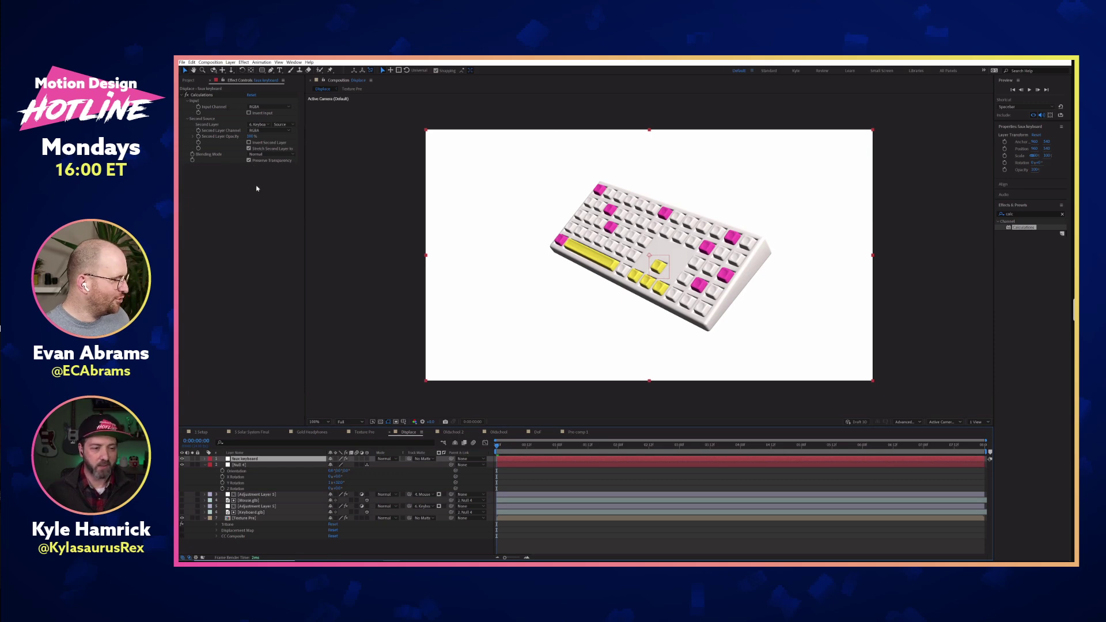
Step: Try Calculations with Preserve Transparency off, restore it, and look through the blending modes
click(249, 161)
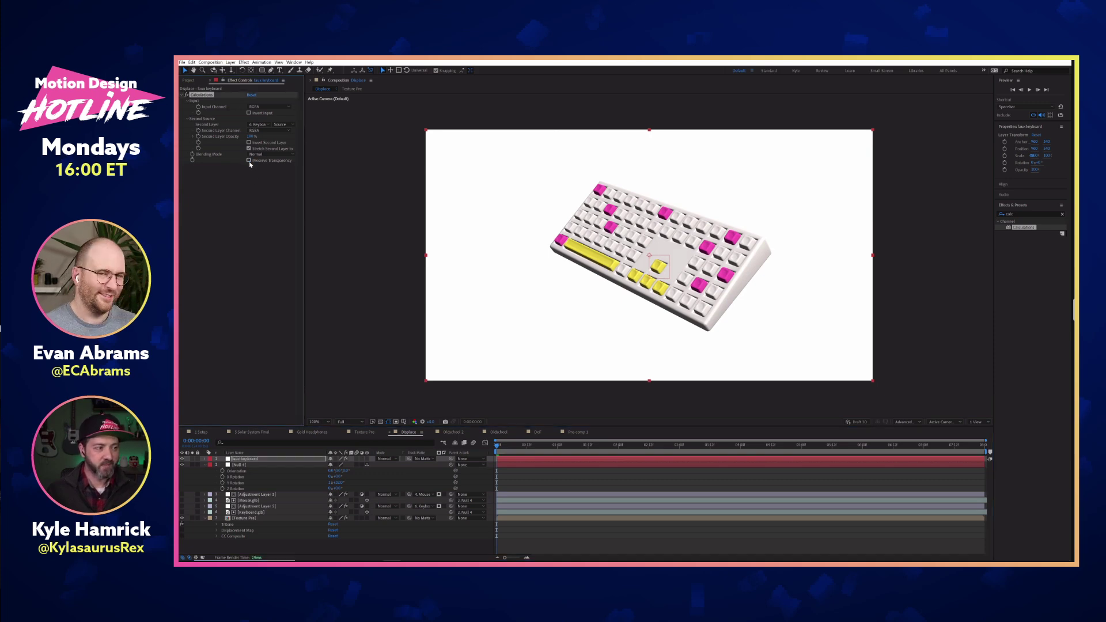
click(249, 161)
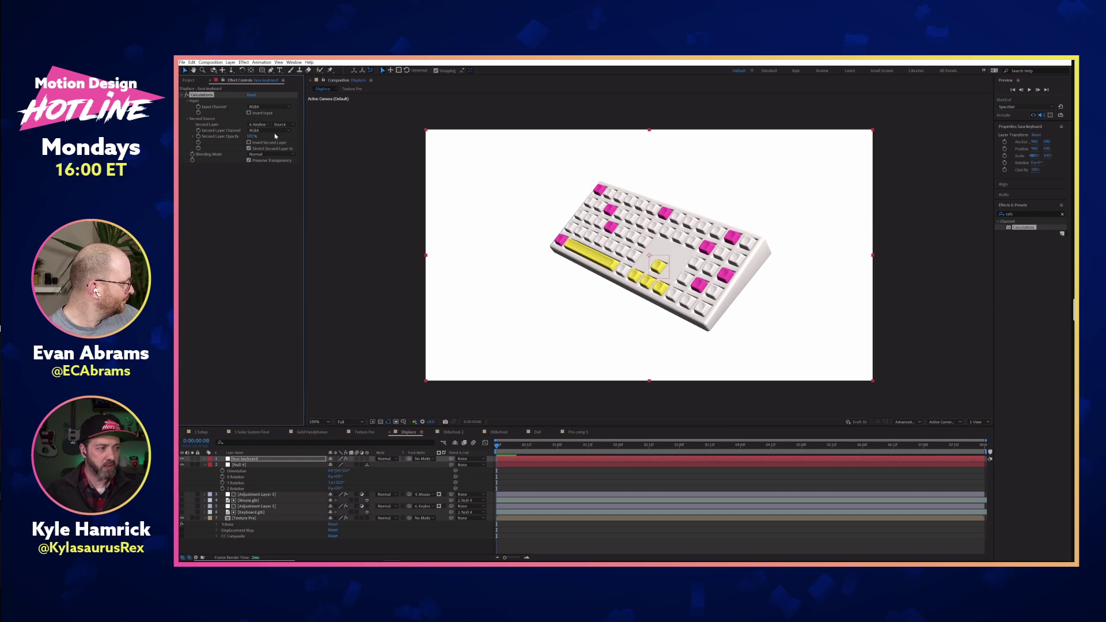
click(274, 155)
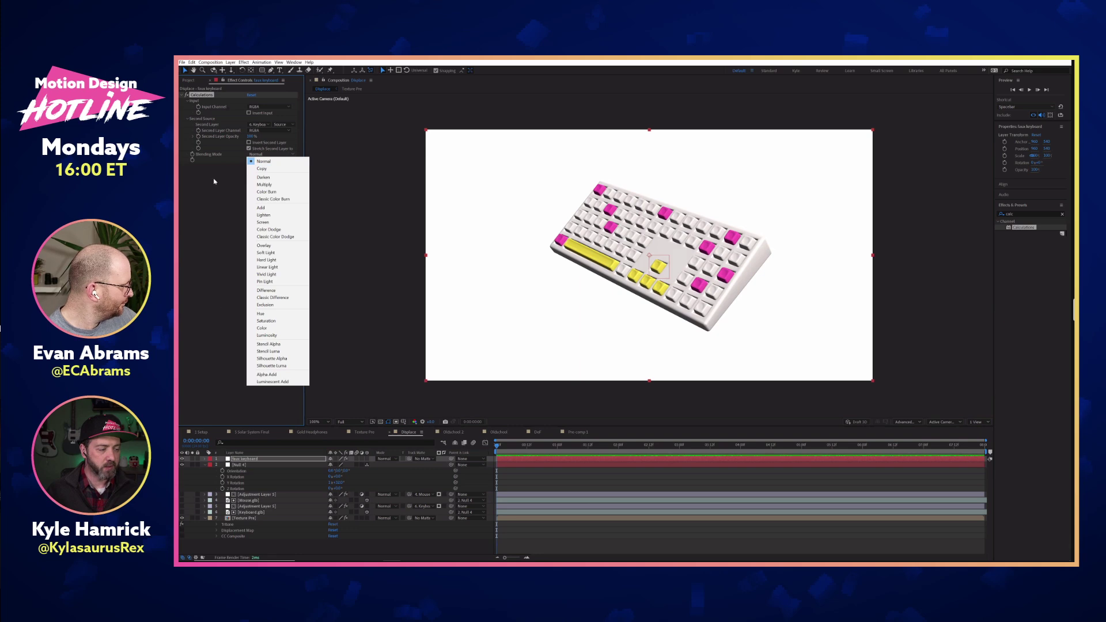
click(219, 252)
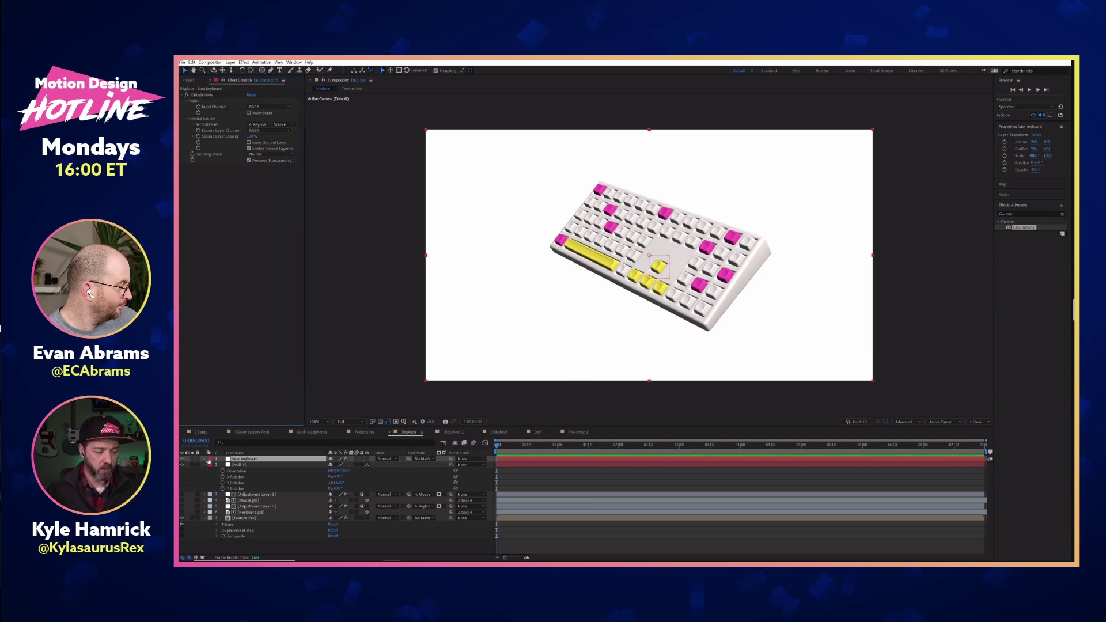
Step: Try Alpha as the Calculations second layer channel, and return it to RGBA
click(270, 130)
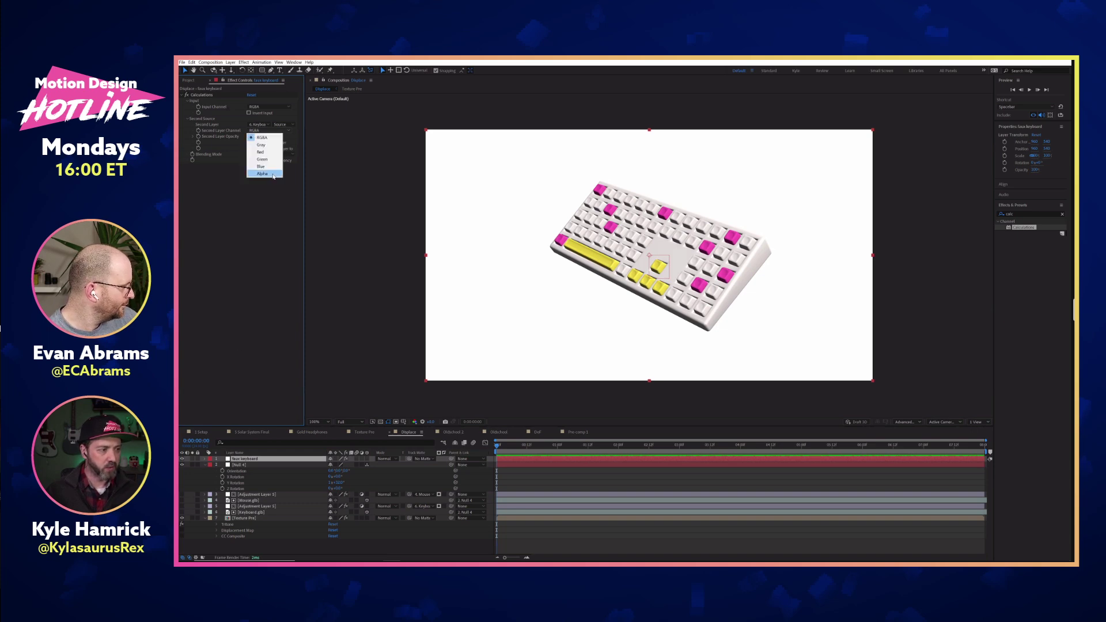
click(272, 176)
click(271, 131)
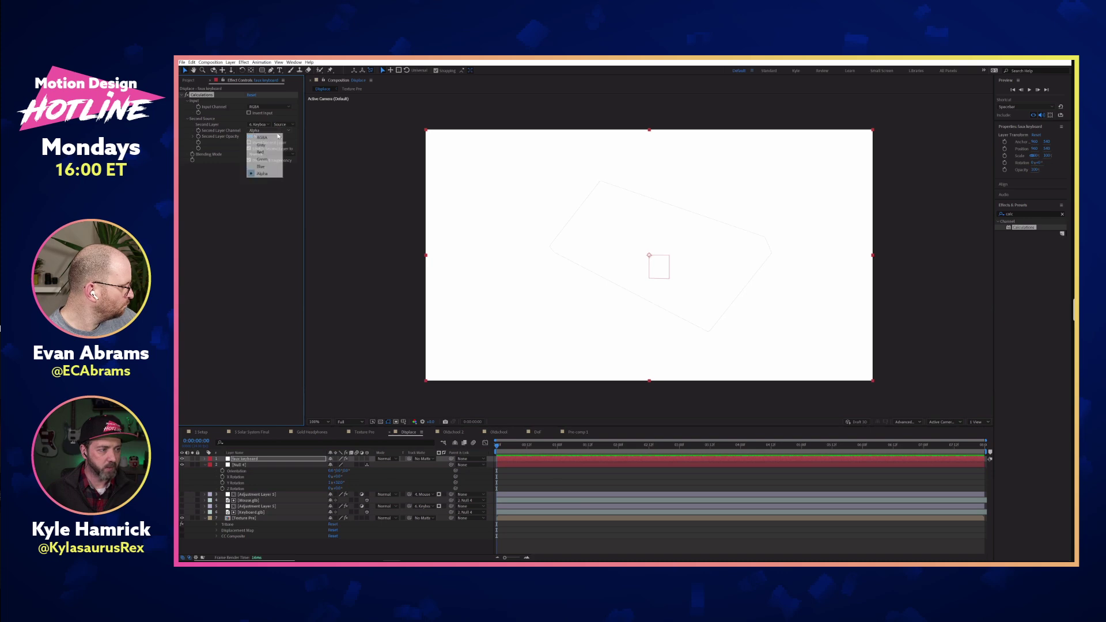
click(267, 131)
Step: Set the Calculations input channel to Alpha and hide the faux keyboard layer to compare
click(282, 108)
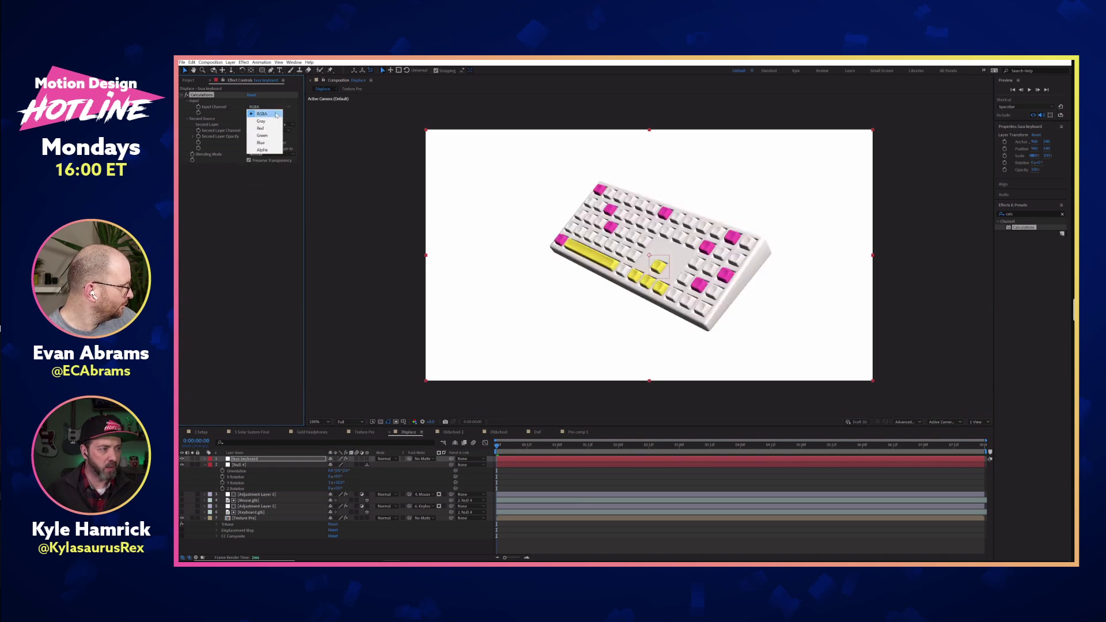
click(268, 150)
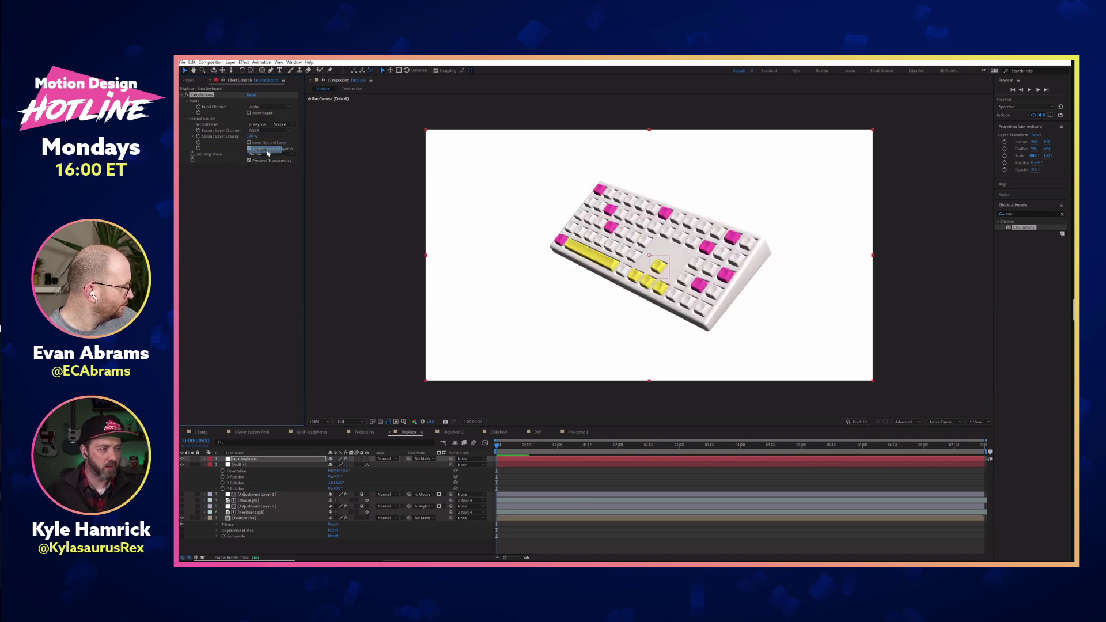
click(273, 131)
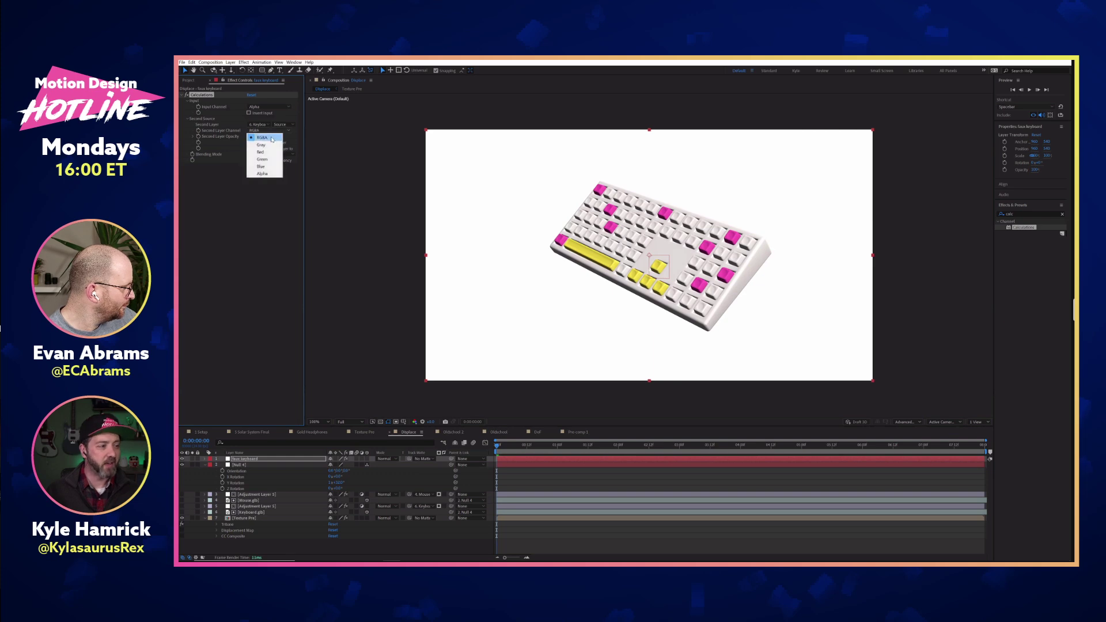
click(257, 245)
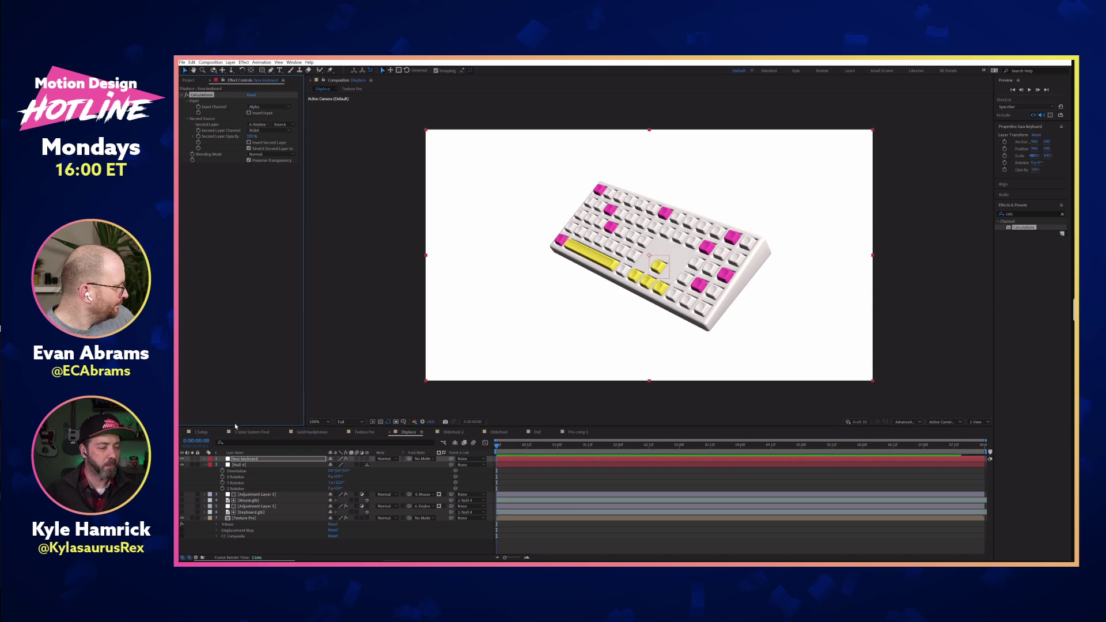
click(183, 459)
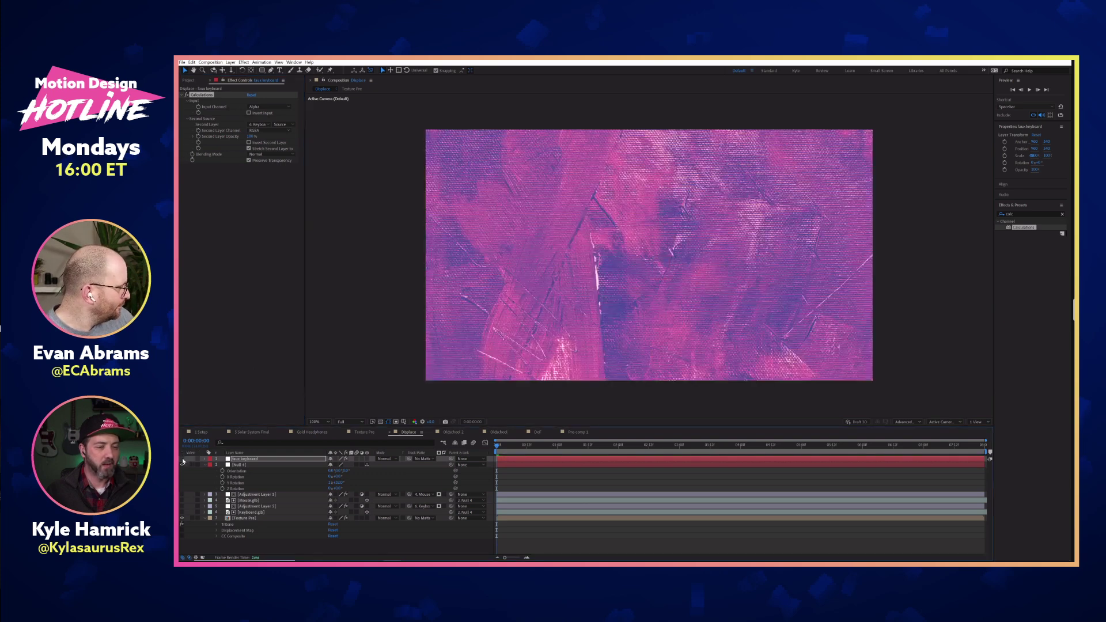
Step: Show the faux keyboard layer, and set its Calculations blending mode to Stencil Alpha and input channel to RGBA
click(183, 459)
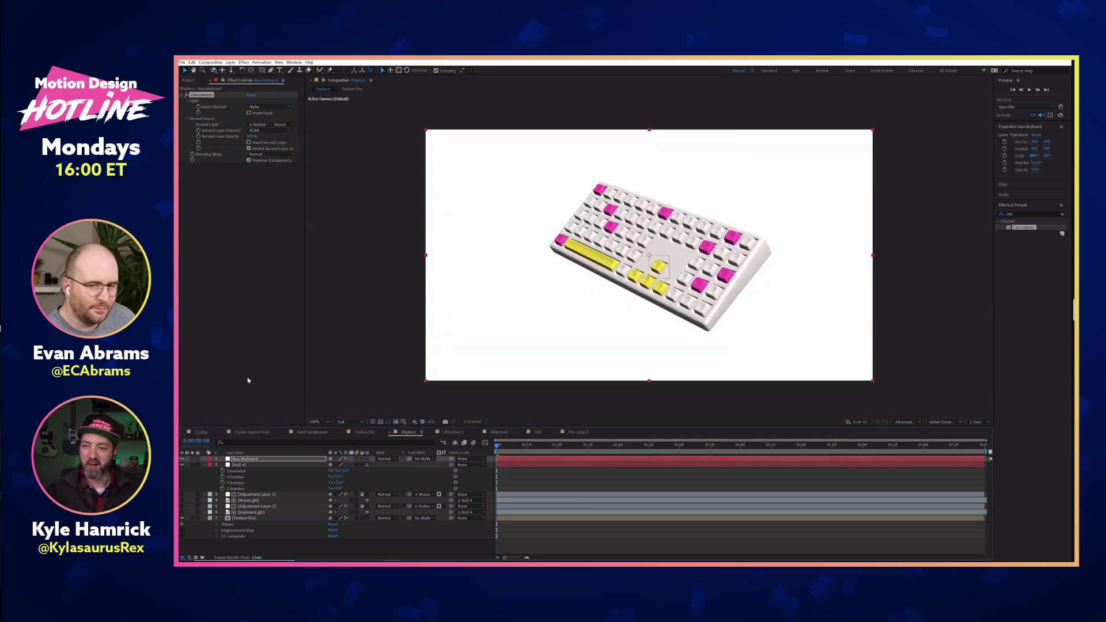
click(270, 155)
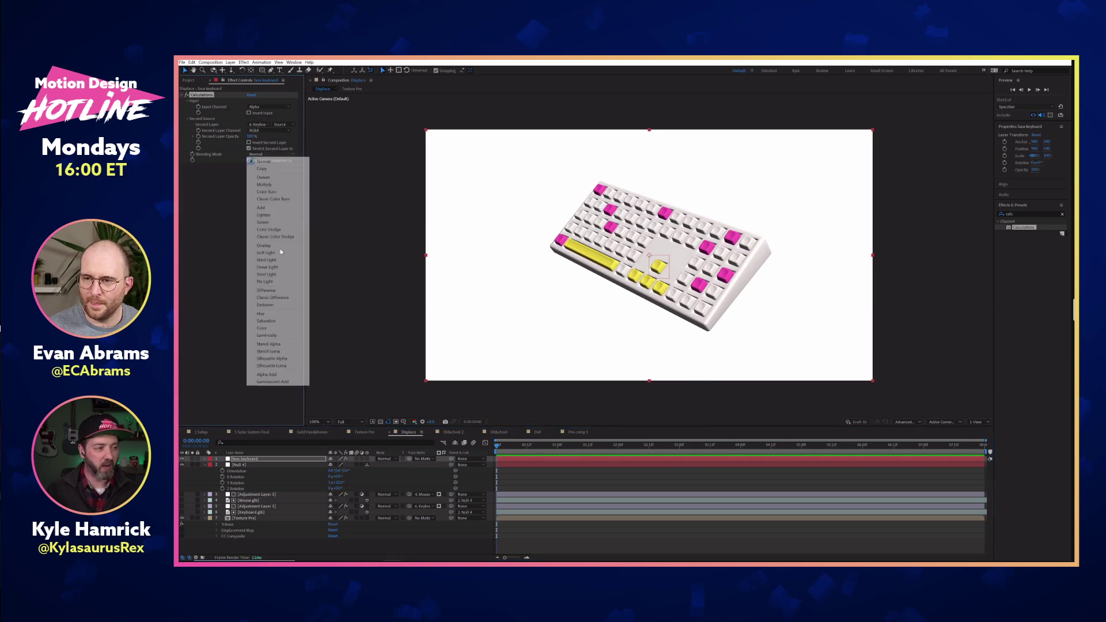
click(285, 345)
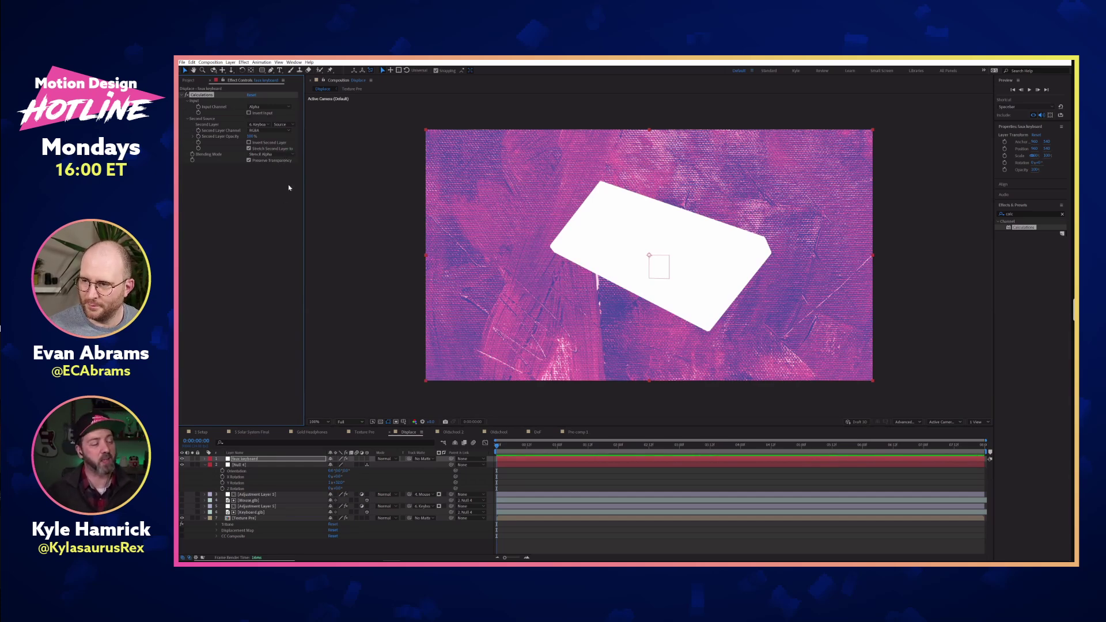
click(289, 108)
click(280, 114)
click(271, 155)
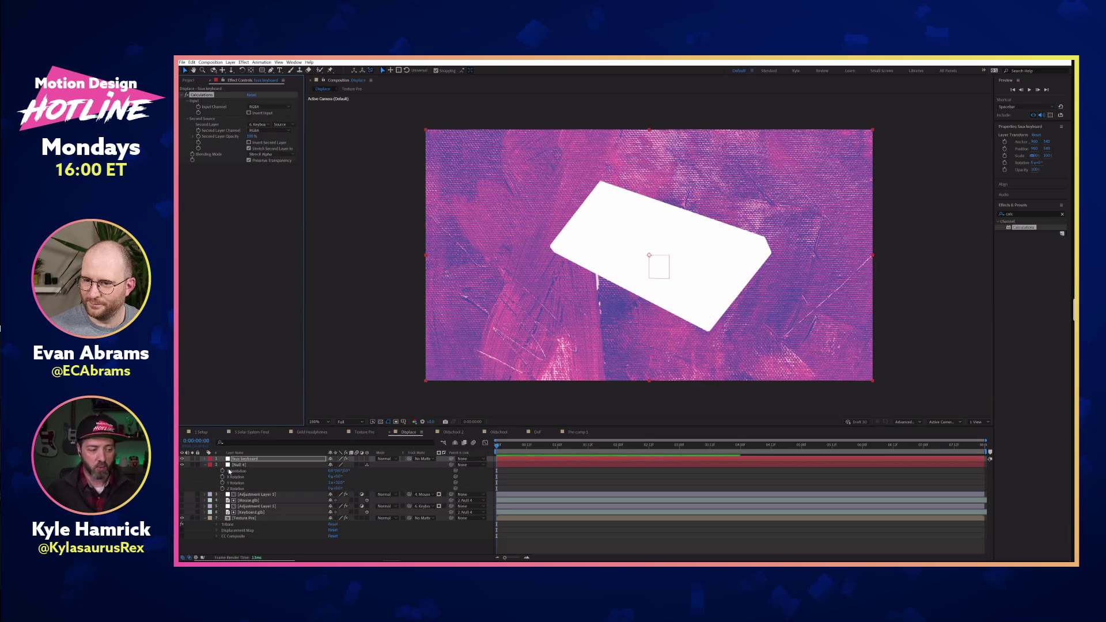
Step: Rename the faux keyboard layer as "keyboard matte"
click(262, 459)
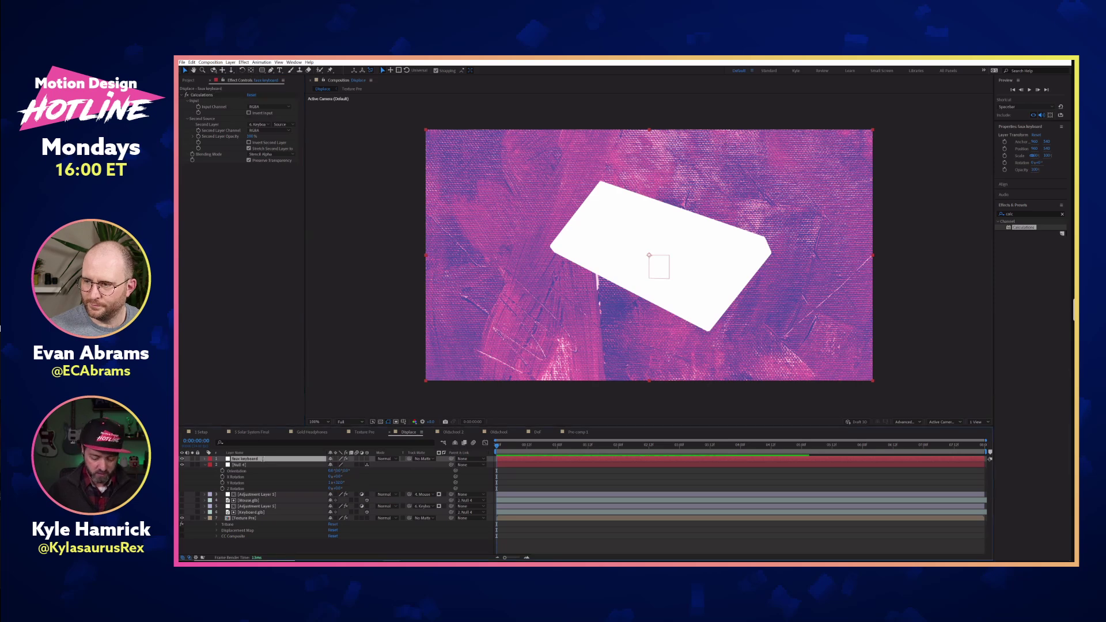
key(Return)
text(keyboard ma)
key(Return)
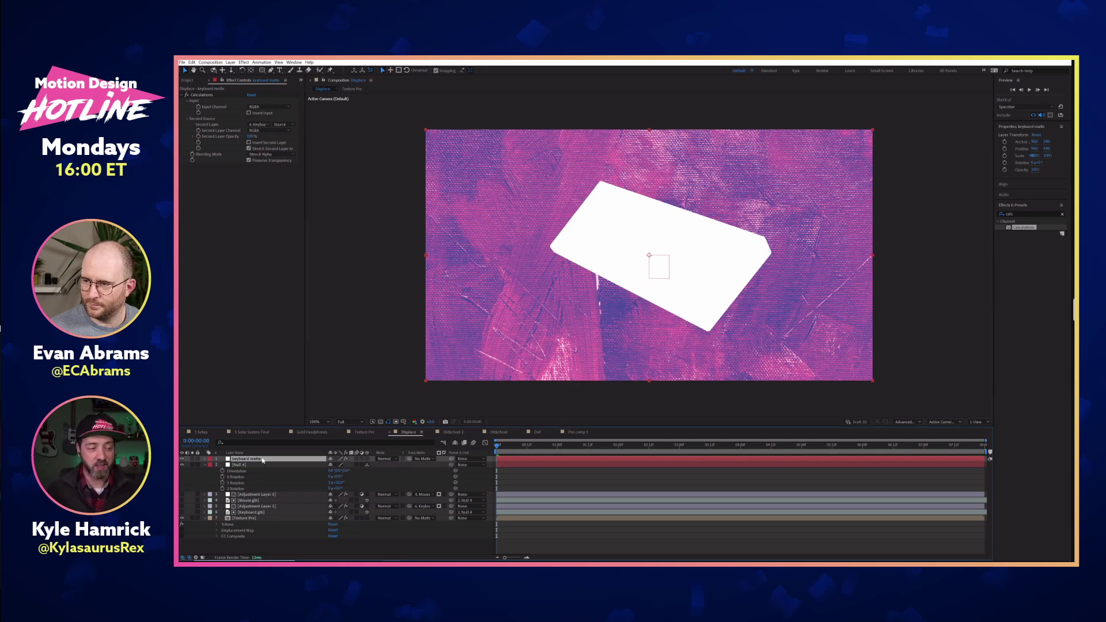
Step: Duplicate the Calculations effect, and set the copy's second layer to the mouse model and its blending mode to Normal
click(208, 96)
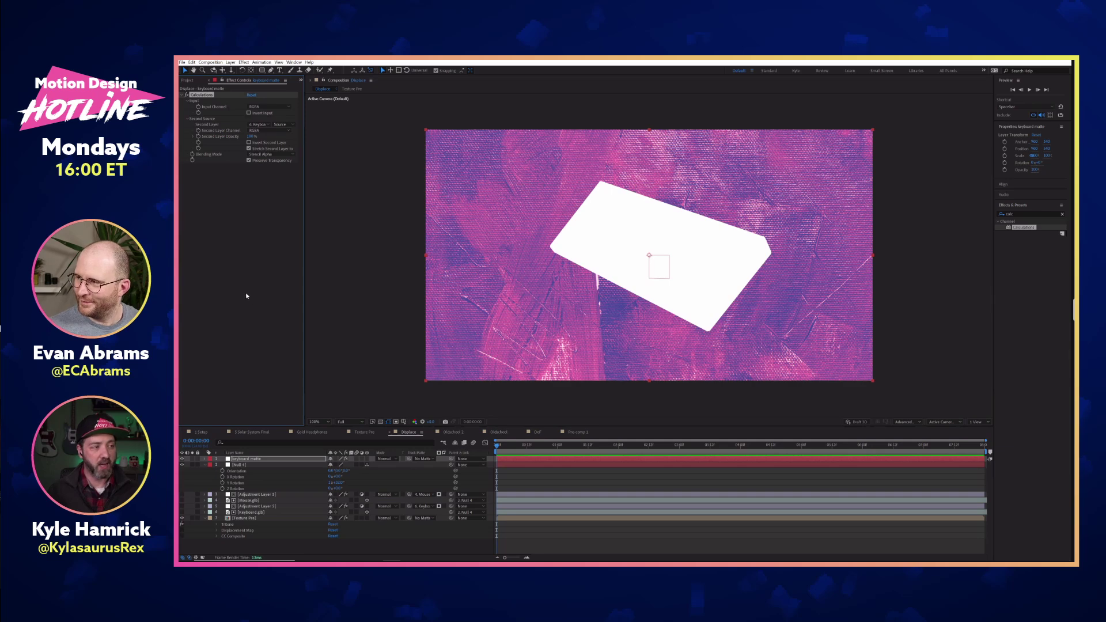
key(ctrl+d)
click(258, 196)
click(270, 234)
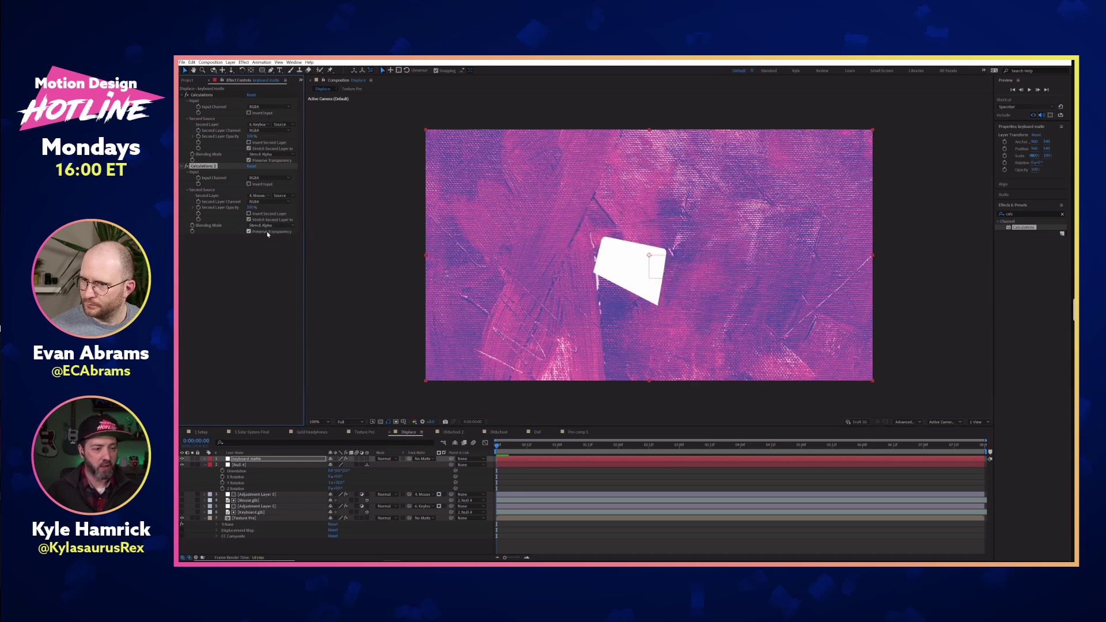
click(267, 233)
click(279, 226)
click(271, 231)
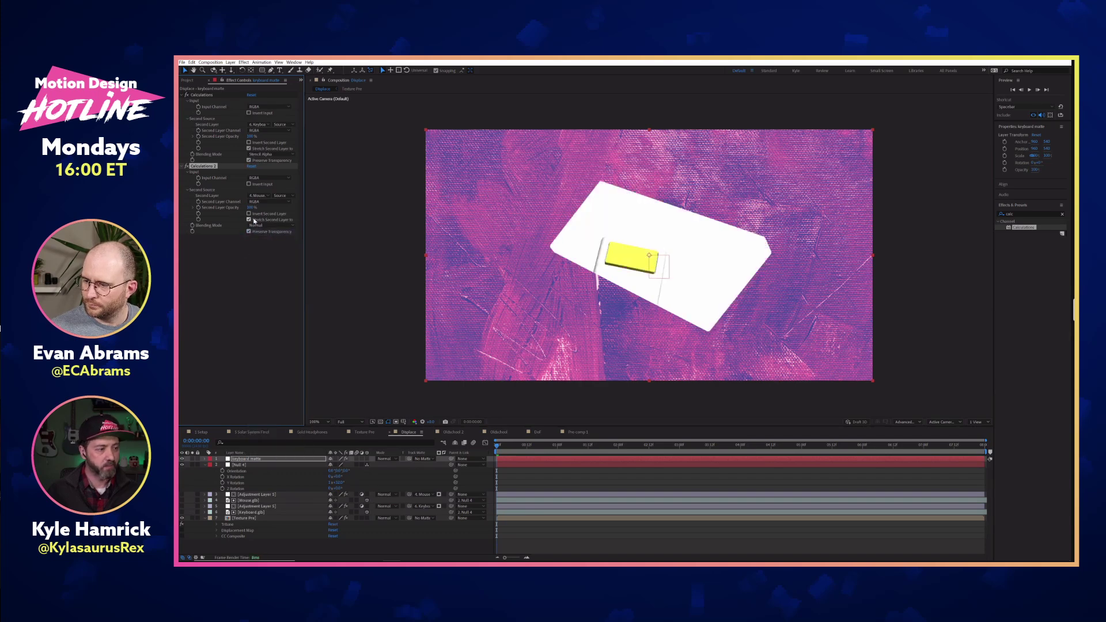
Step: Set the second Calculations effect's input channel to Alpha, keep its second layer channel at RGBA, and disable Preserve Transparency
click(269, 201)
click(270, 246)
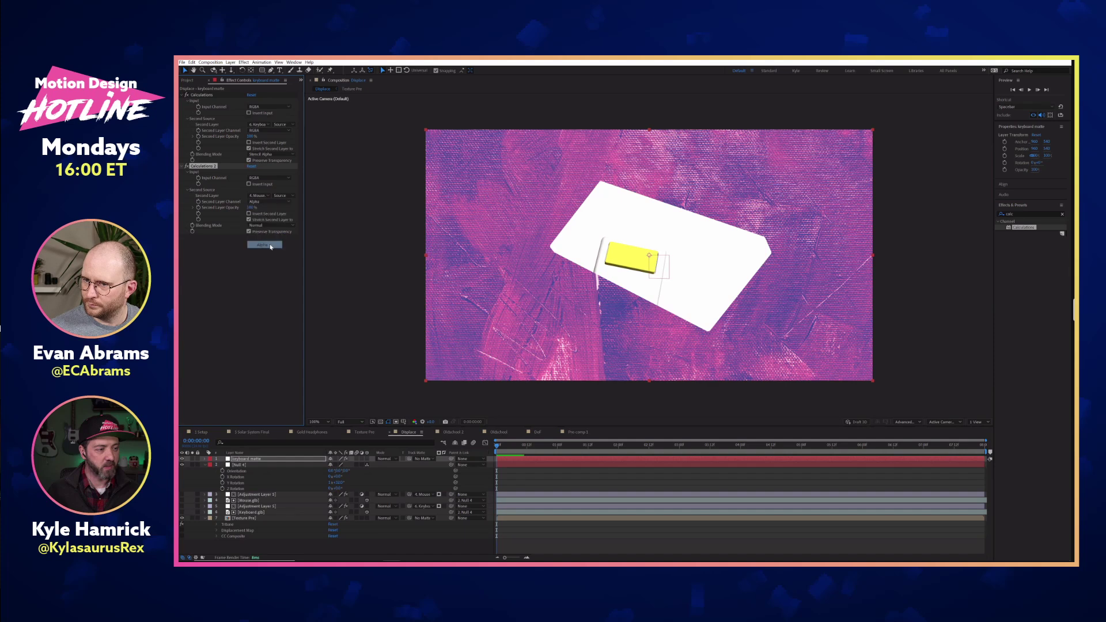
click(269, 202)
click(266, 207)
click(269, 178)
click(271, 220)
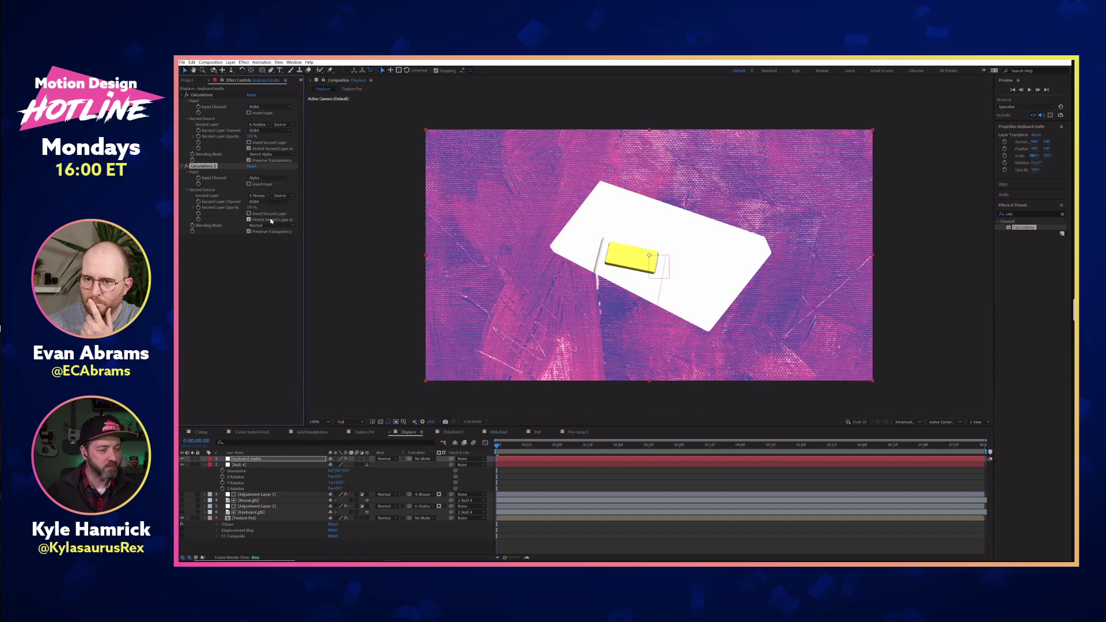
click(250, 232)
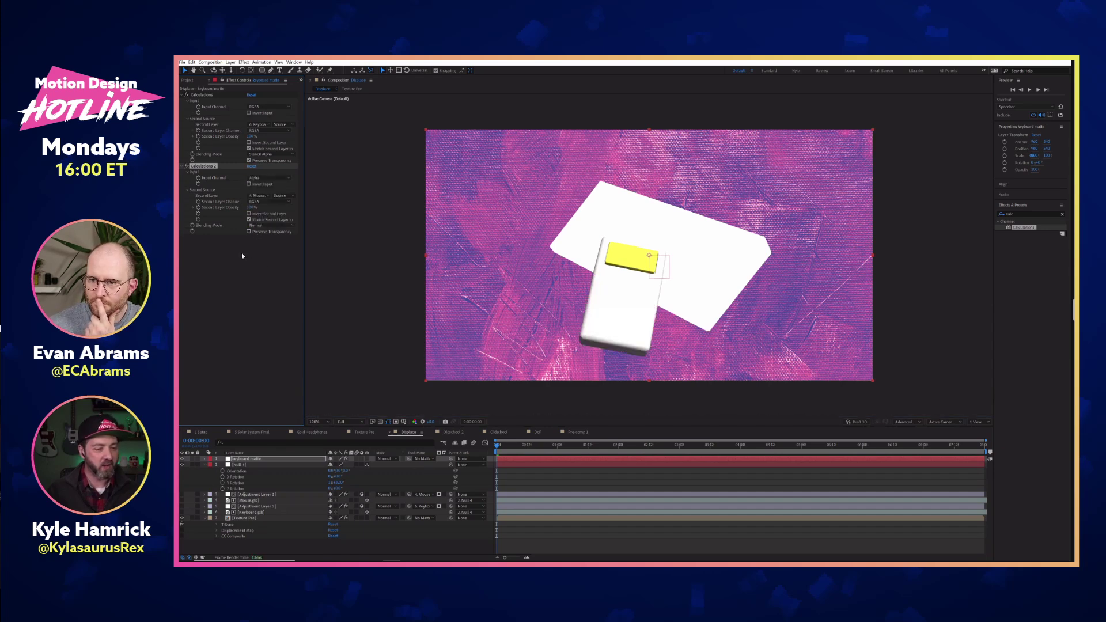
Step: Preview the combined matte at the start of the timeline and look through the first Calculations effect's blending modes
click(508, 446)
key(space)
key(space)
click(502, 446)
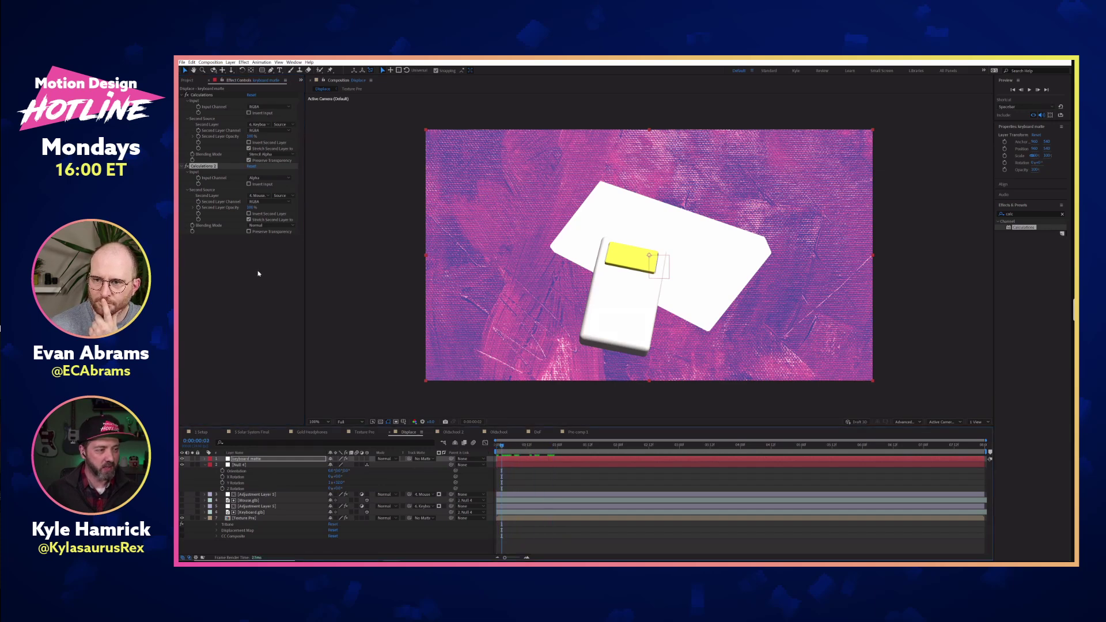
click(277, 154)
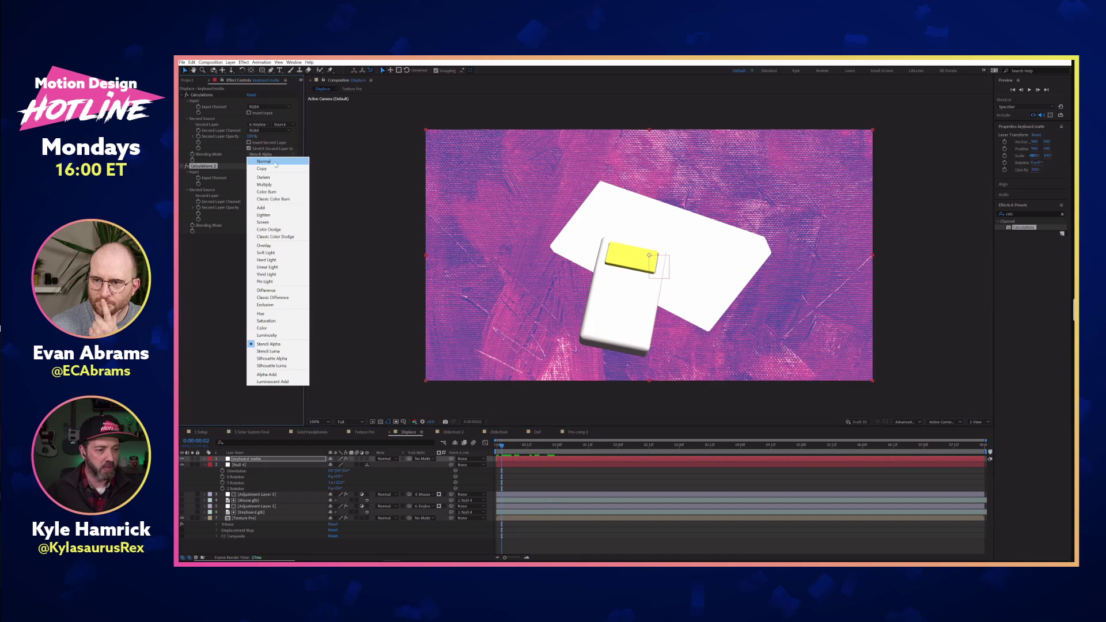
key(Escape)
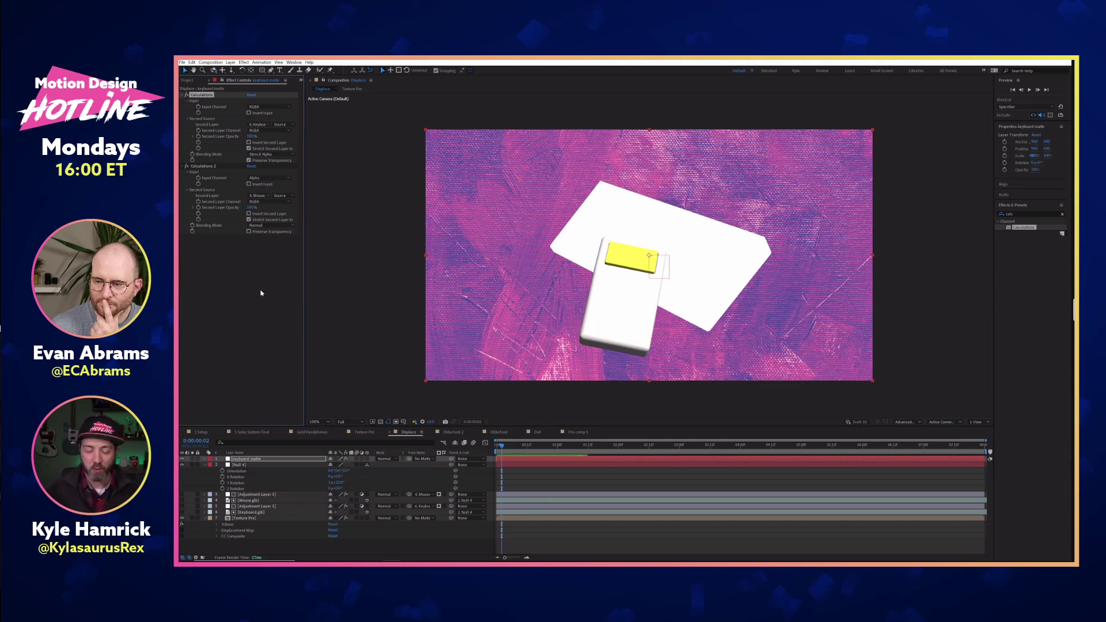
Step: Hide the keyboard matte layer and rename the upper adjustment layer as "adjustment - tint"
click(245, 461)
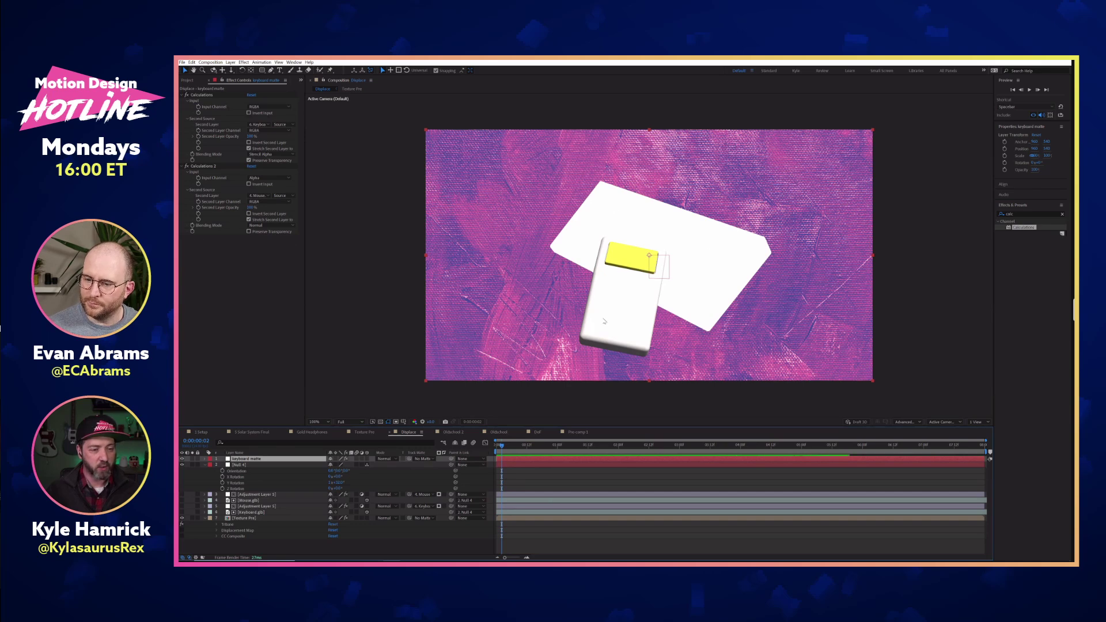
click(183, 459)
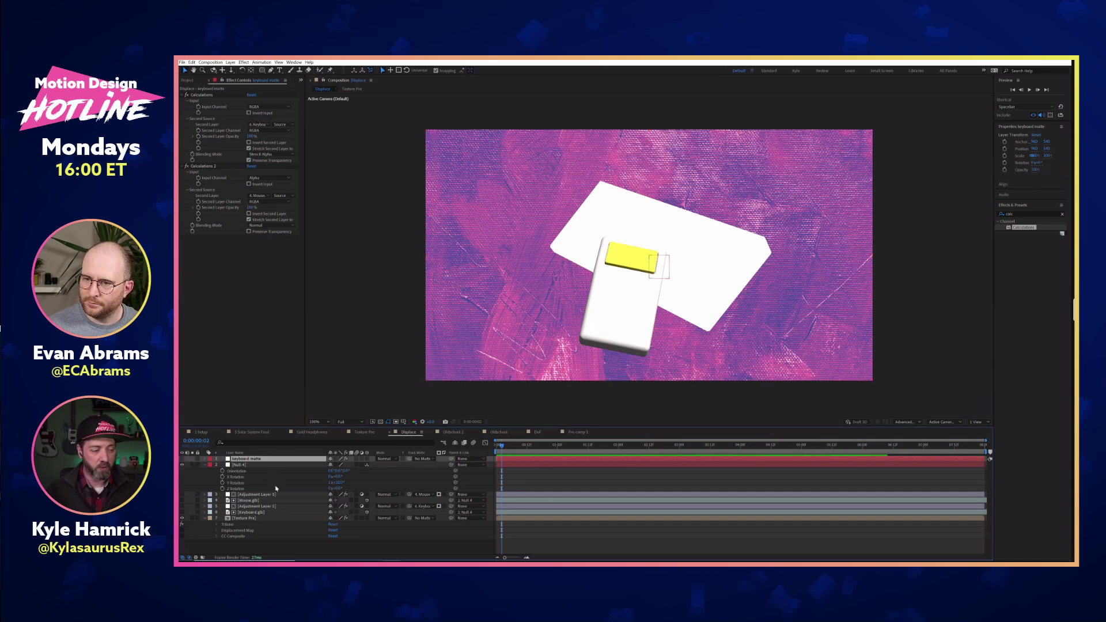
click(271, 496)
key(Return)
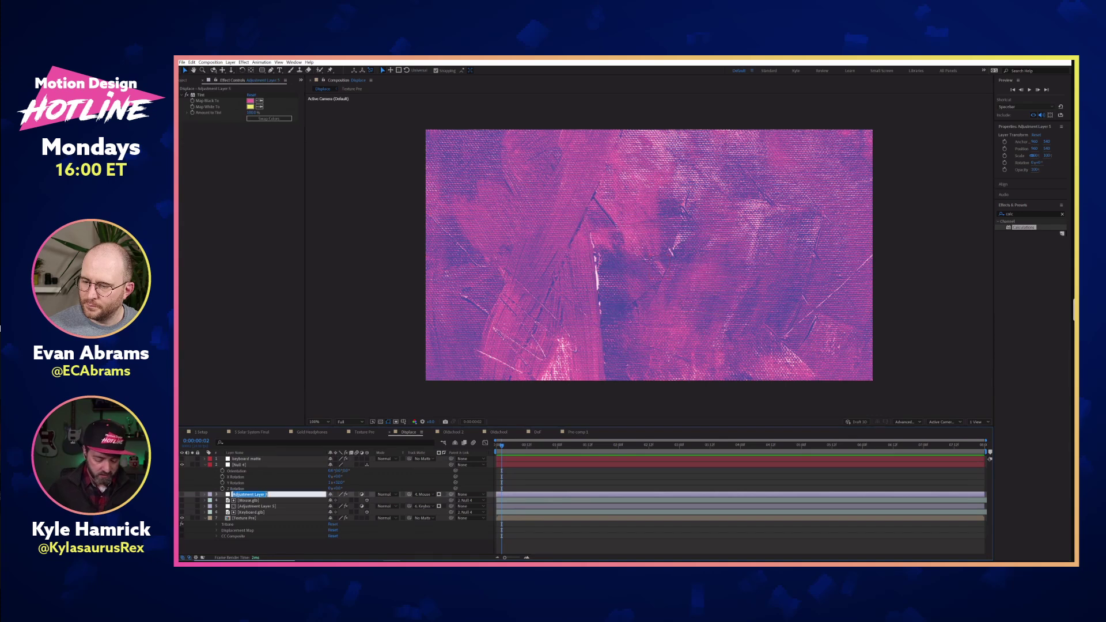
text(adj)
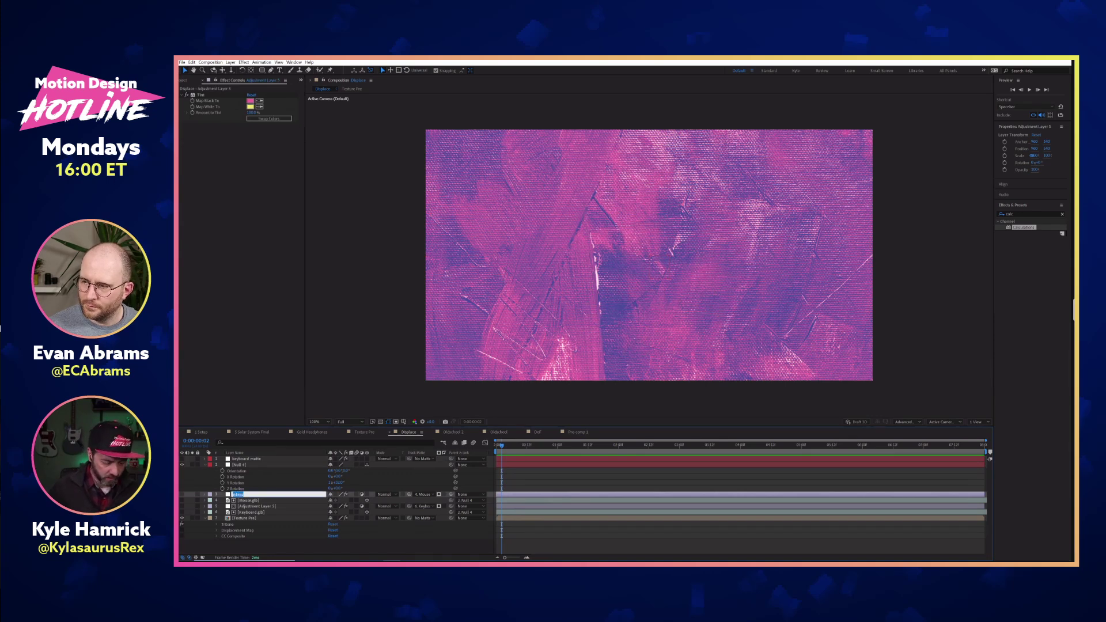
text(ustment - tint)
key(Return)
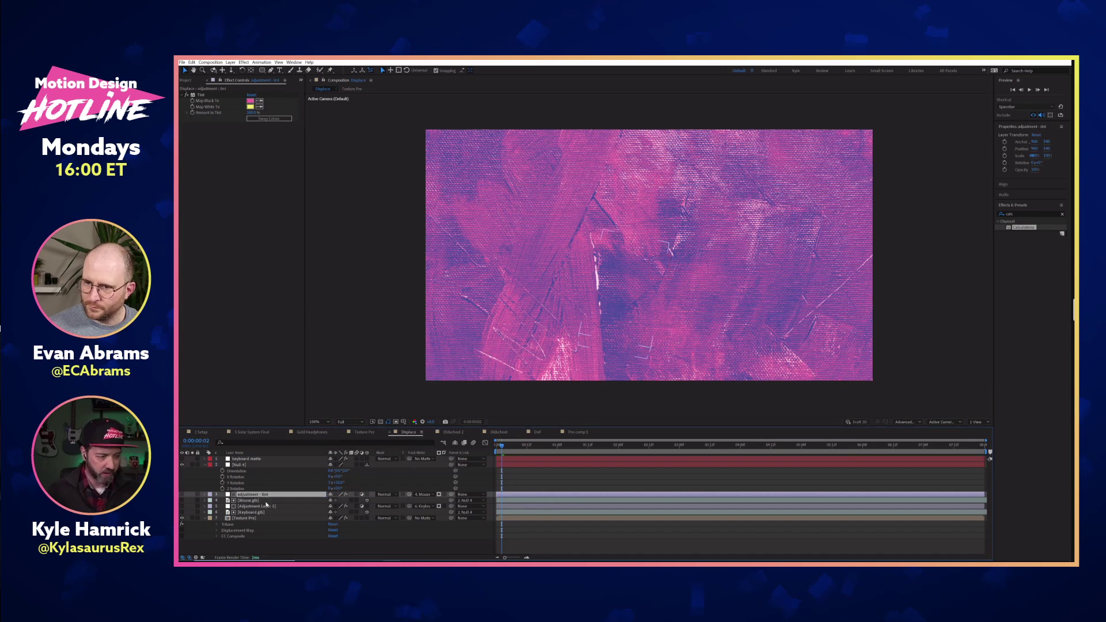
Step: Delete the keyboard's own adjustment layer, and move adjustment - tint beneath keyboard matte, using that layer as its track matte
click(265, 508)
key(Delete)
drag(263, 495, 264, 461)
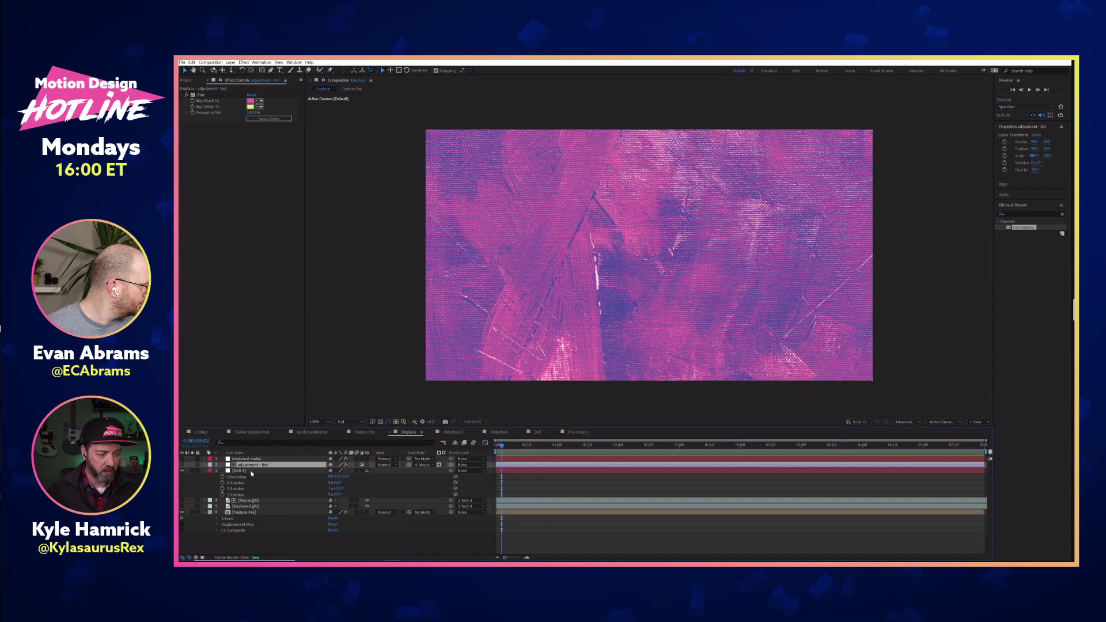
drag(409, 465, 272, 466)
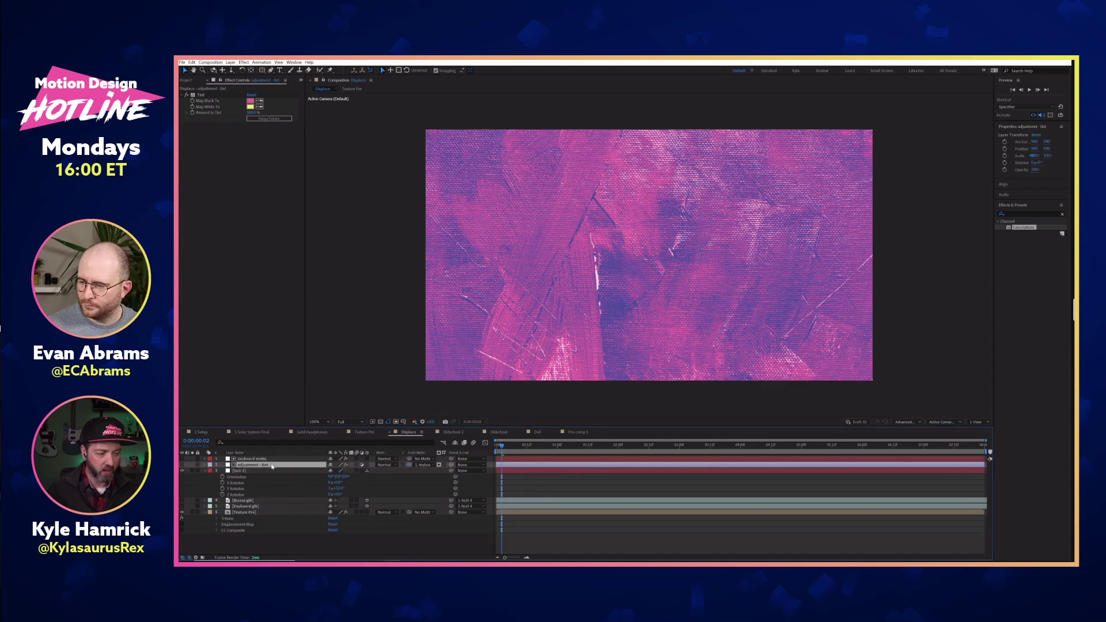
Step: Show the tint, mouse and keyboard layers, and adjust the null's Y Rotation to see the tinted models from other angles
click(183, 465)
drag(182, 500, 182, 507)
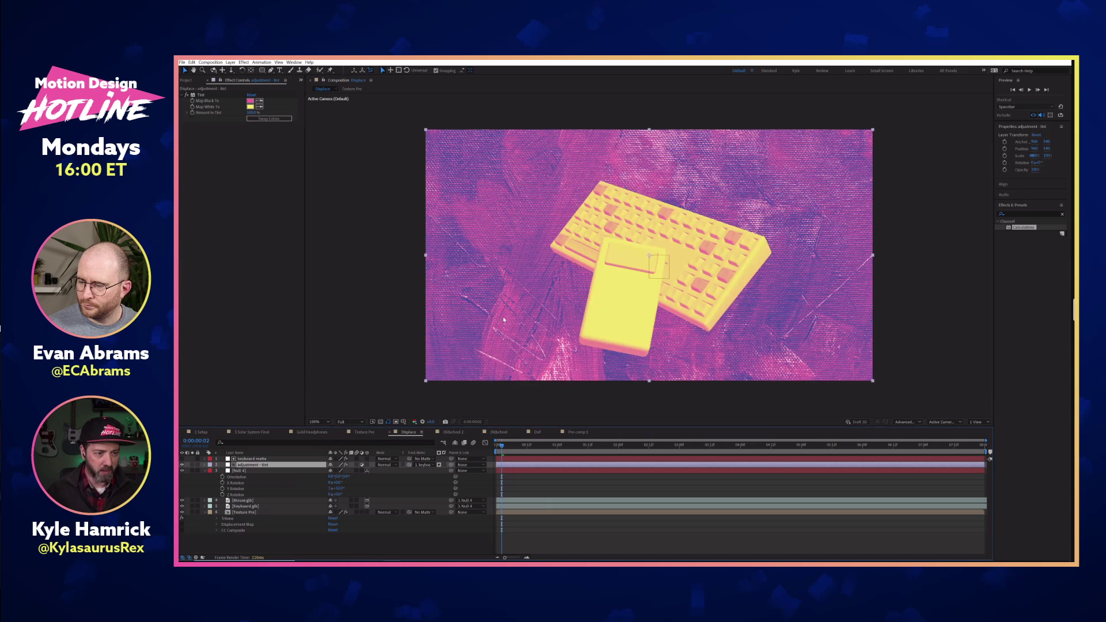
drag(337, 489, 407, 477)
click(254, 465)
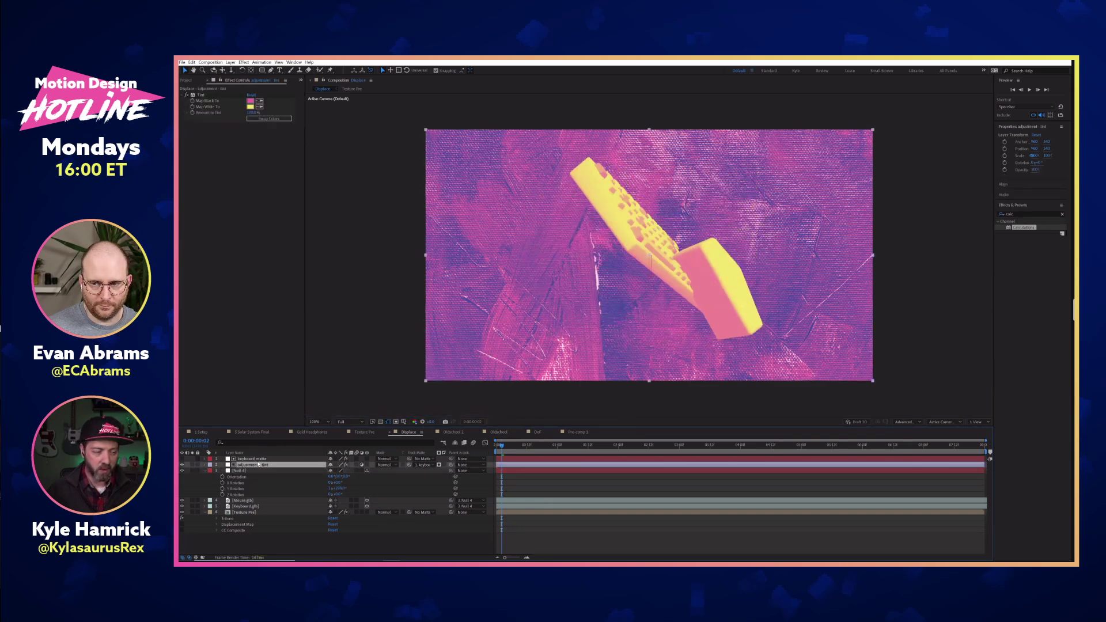
click(249, 459)
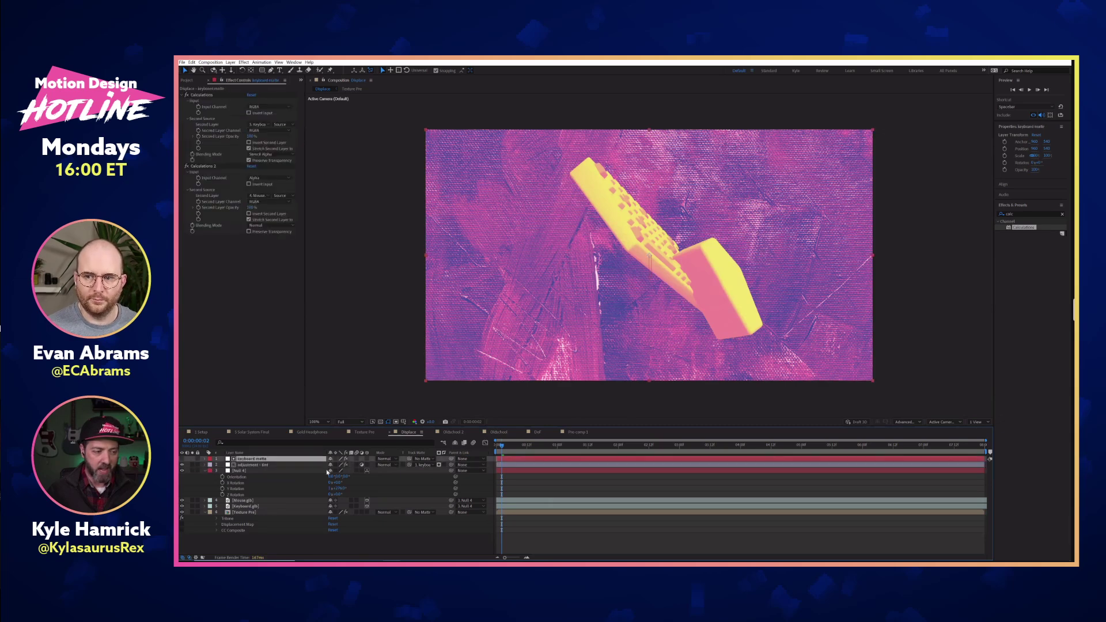
click(236, 489)
drag(353, 486, 379, 478)
Step: Split the adjustment - tint layer at 0:00:01:13 and move its earlier part between the mouse and keyboard layers
click(649, 471)
click(591, 449)
click(592, 465)
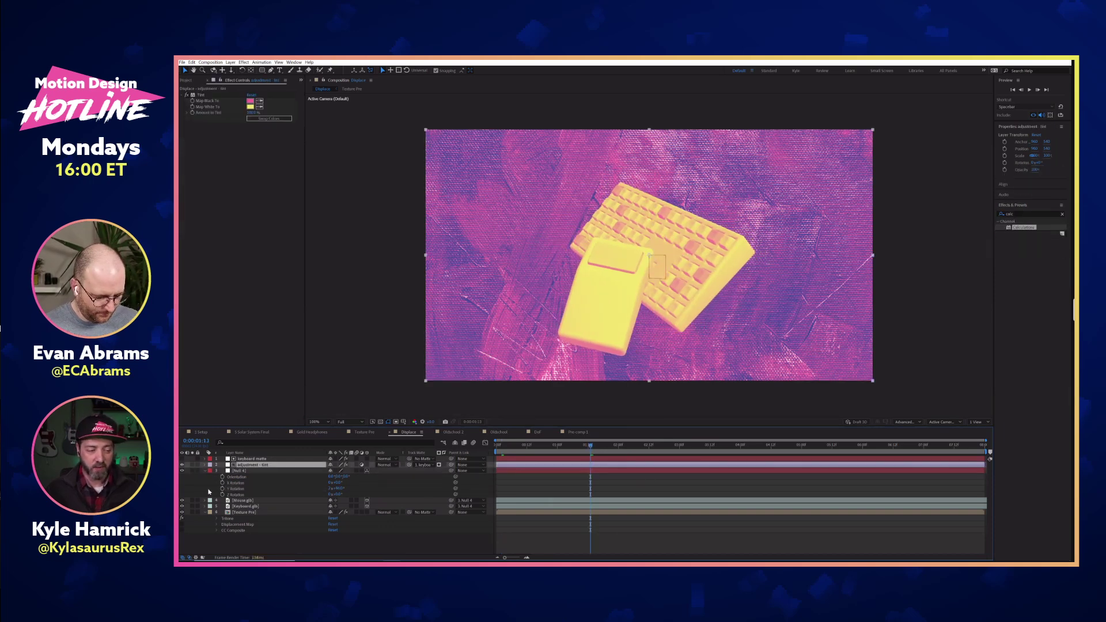
key(ctrl+shift+d)
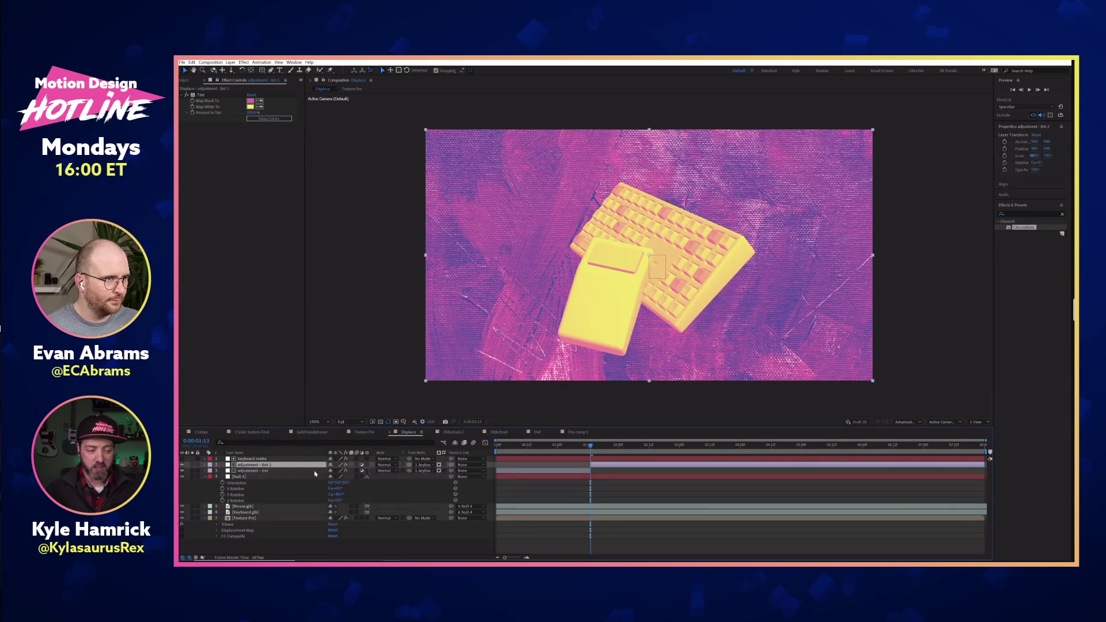
drag(268, 474, 265, 509)
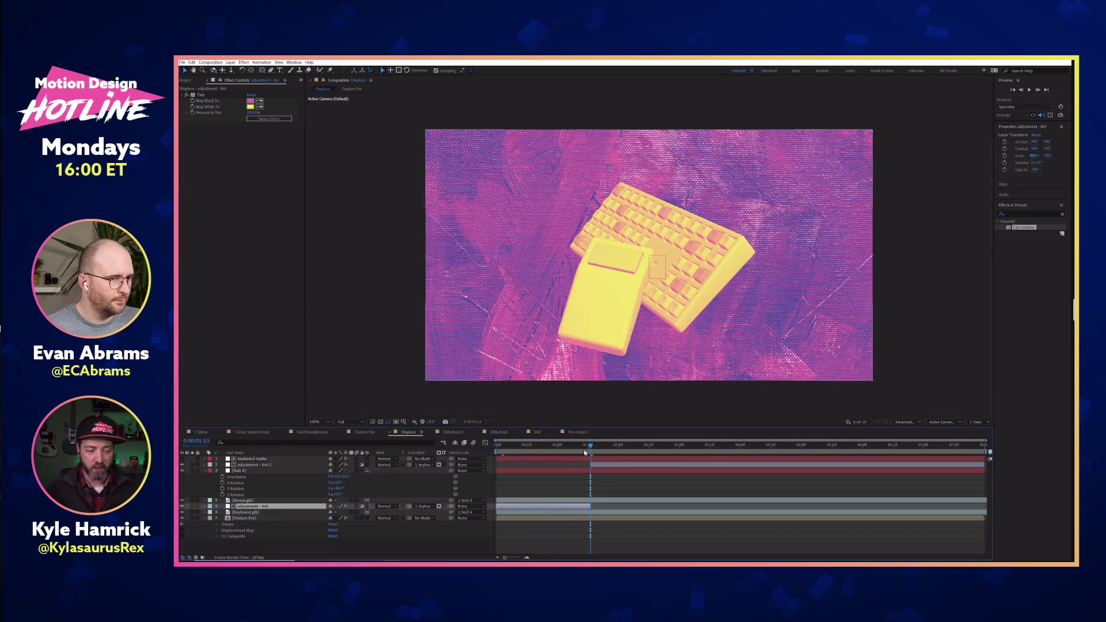
mouse_move(576, 448)
mouse_down()
mouse_move(562, 448)
mouse_move(593, 447)
mouse_up()
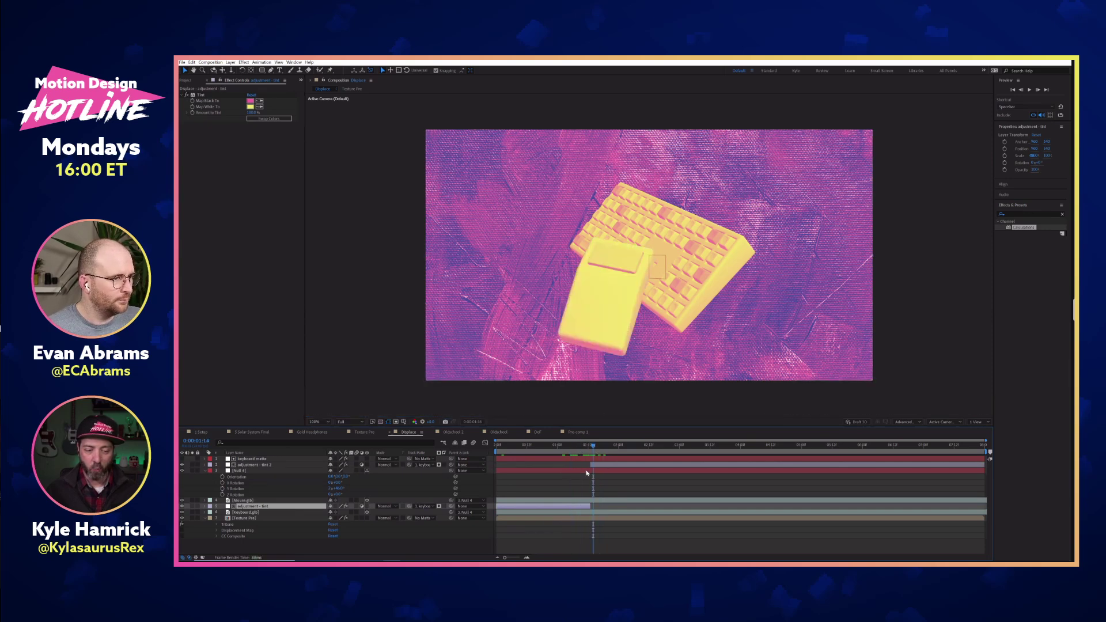
Step: Try rotating the null around Y, and undo back to the single unsplit adjustment - tint layer
mouse_move(335, 488)
mouse_down()
mouse_move(362, 485)
mouse_move(353, 484)
mouse_up()
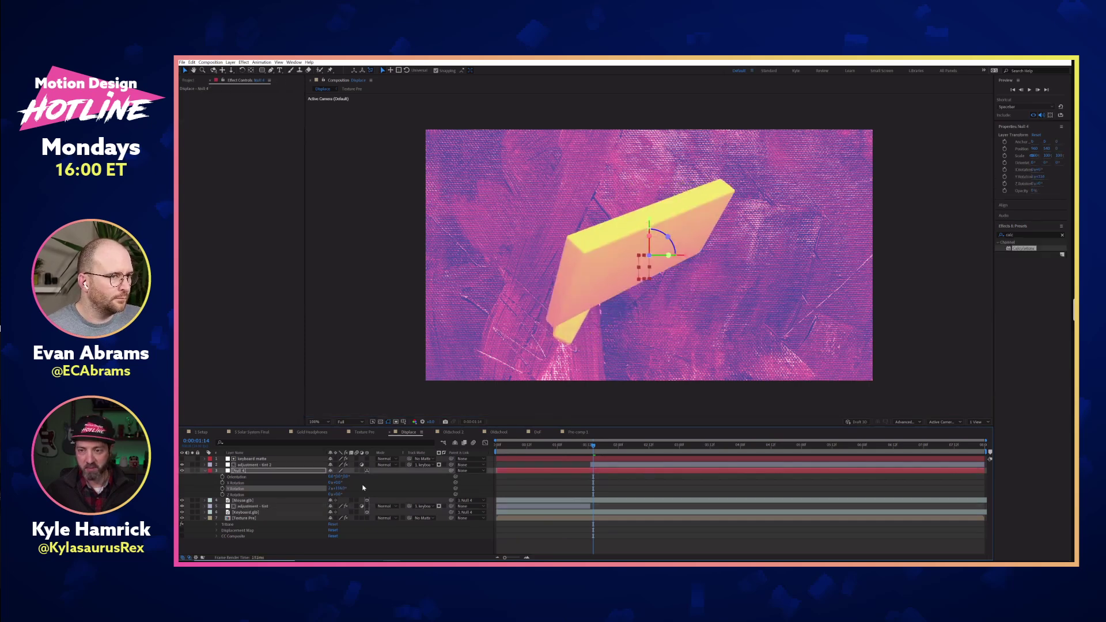
key(ctrl+z)
key(ctrl+z)
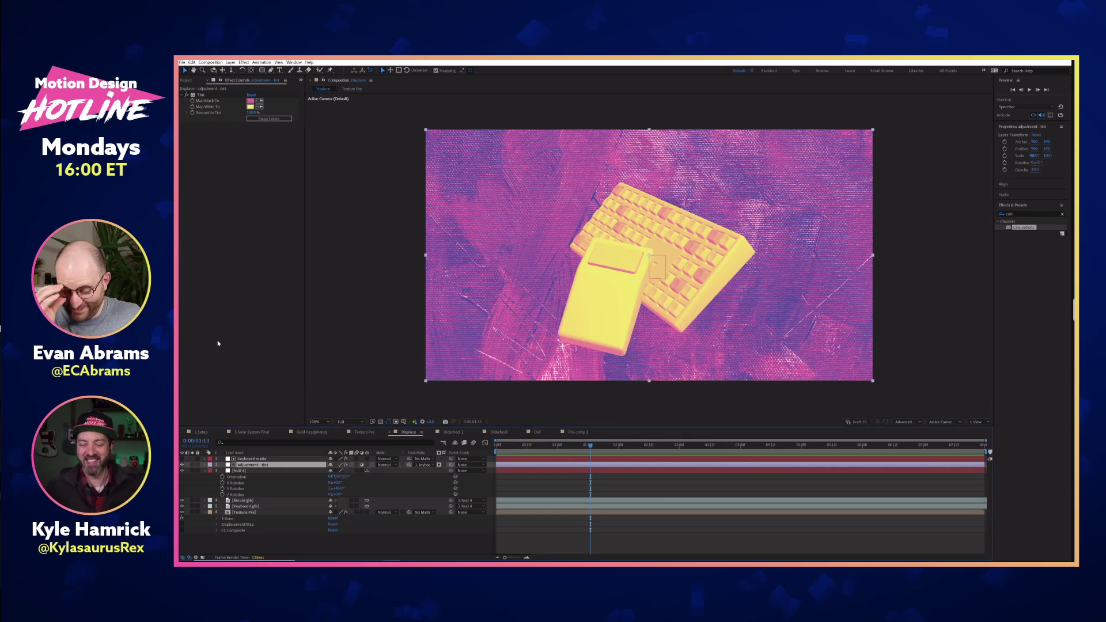
Step: Hide the adjustment - tint and mouse layers, and open the Oldschool 2 composition to play its preview
click(225, 264)
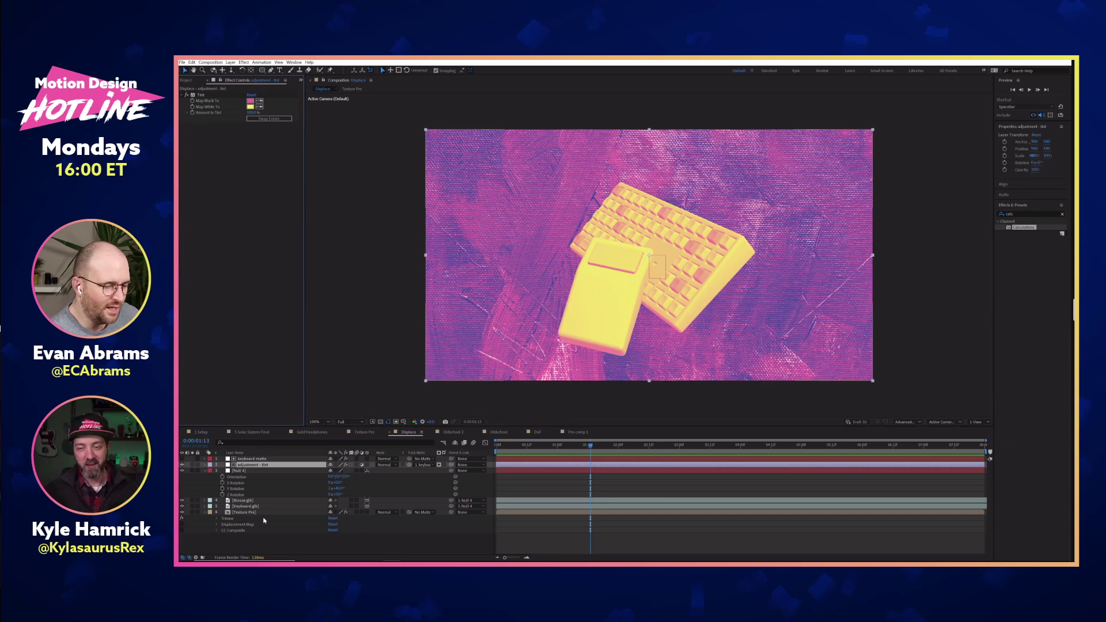
click(182, 465)
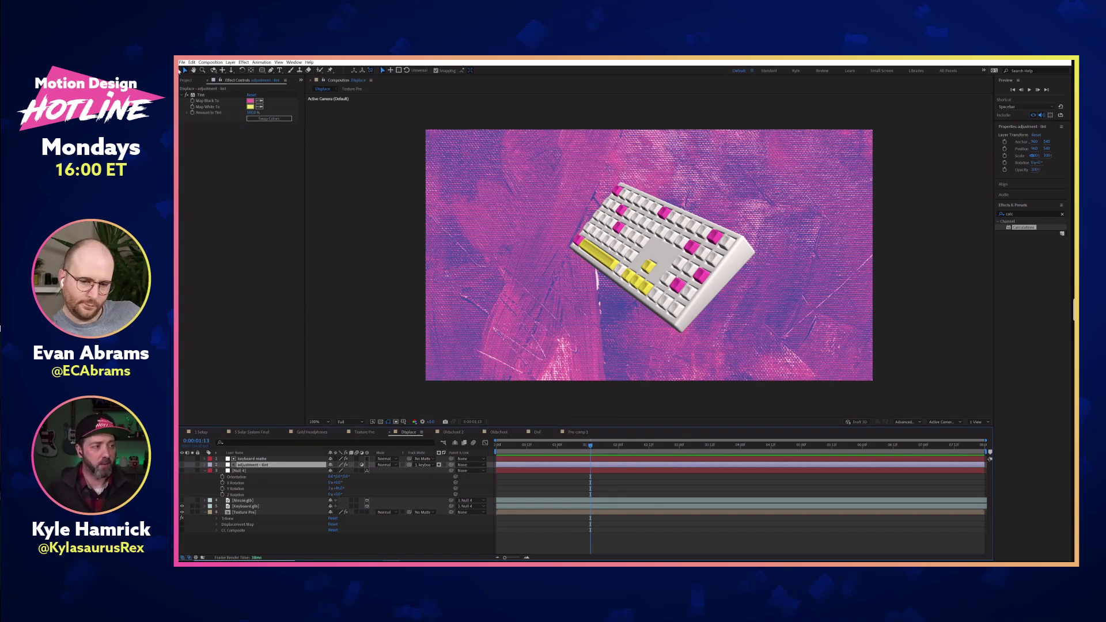
click(188, 82)
double_click(222, 176)
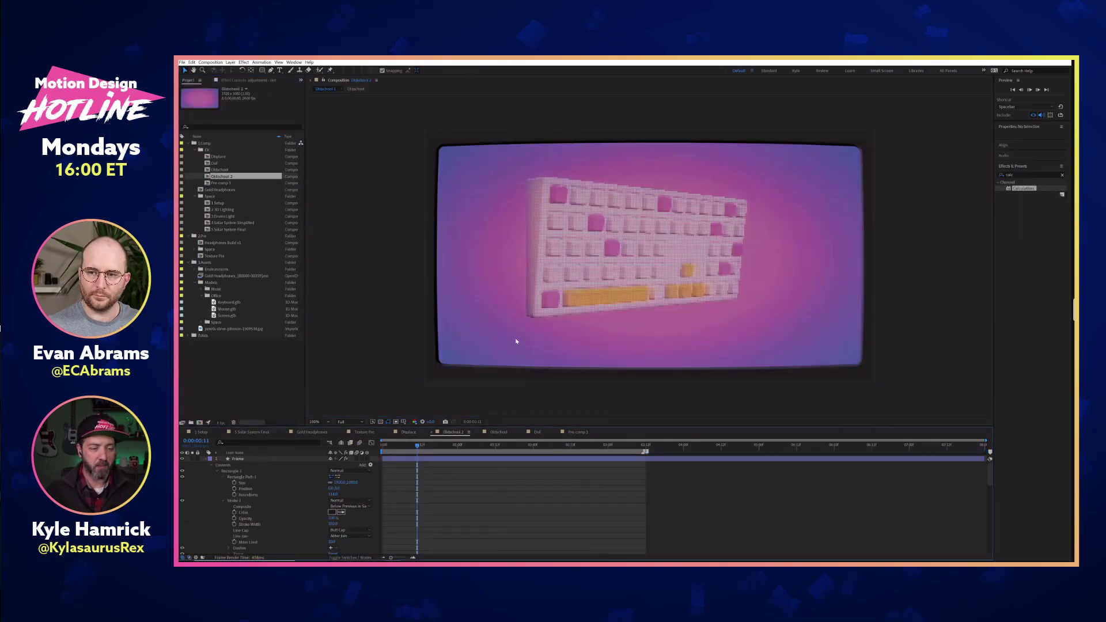
key(space)
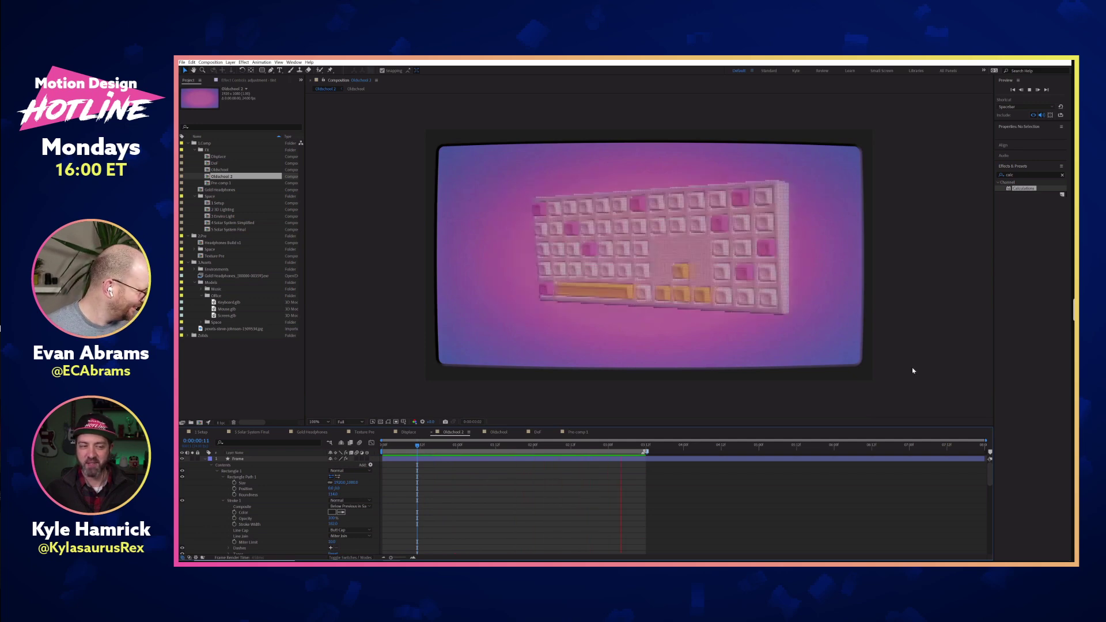
Step: Open the Oldschool composition, compare the keyboard with Adjustment Layer 1's CC Ball Action off and on, and show the layer's effect settings
double_click(219, 169)
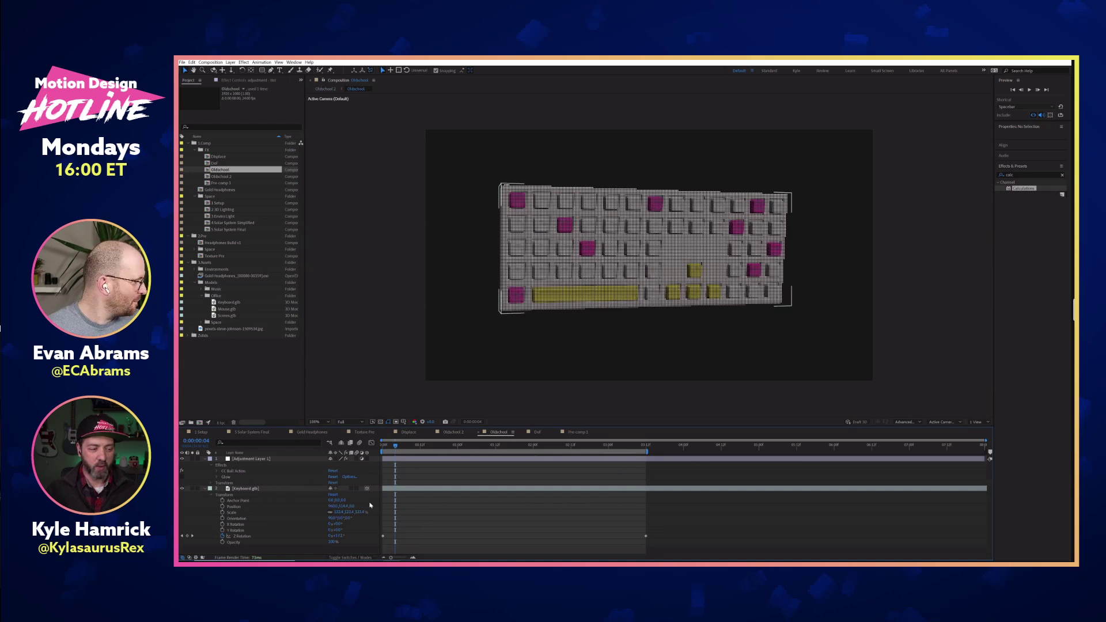
click(262, 459)
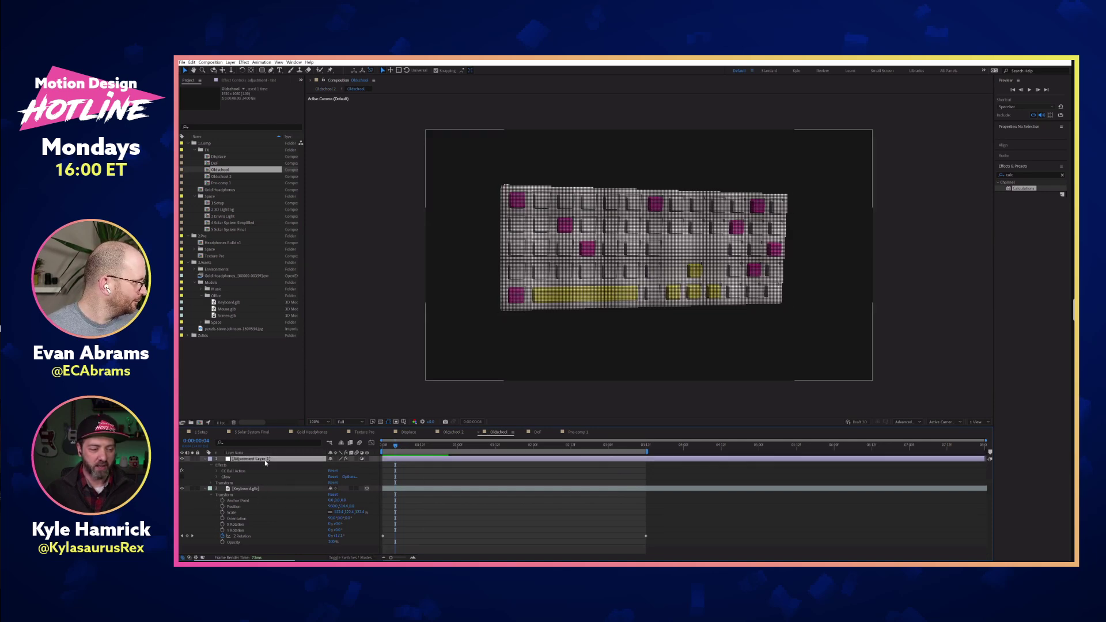
click(182, 471)
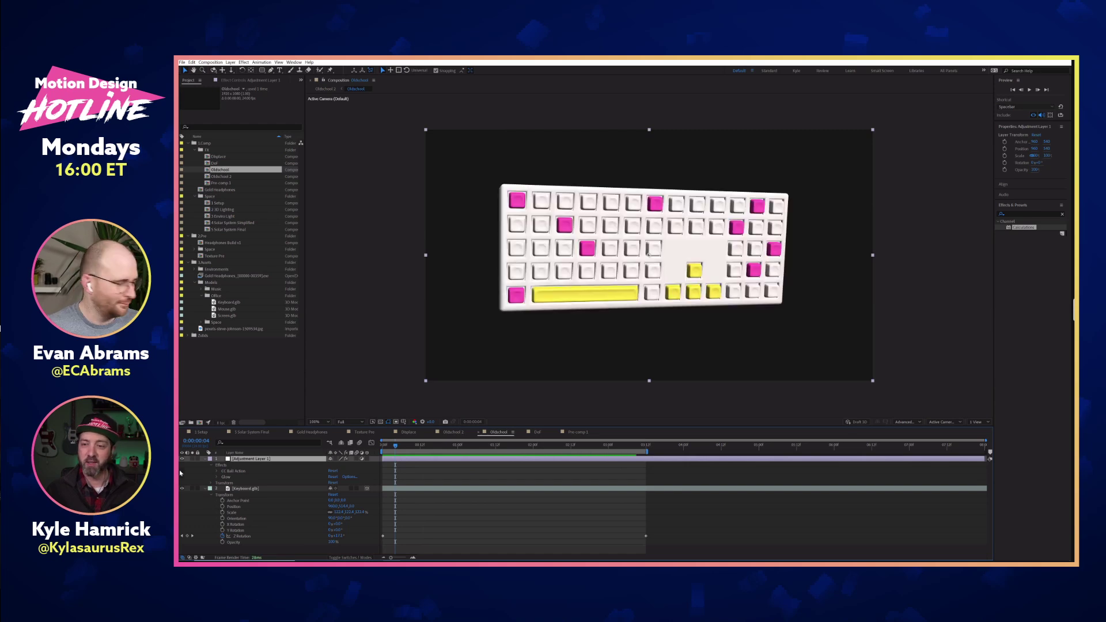
click(181, 471)
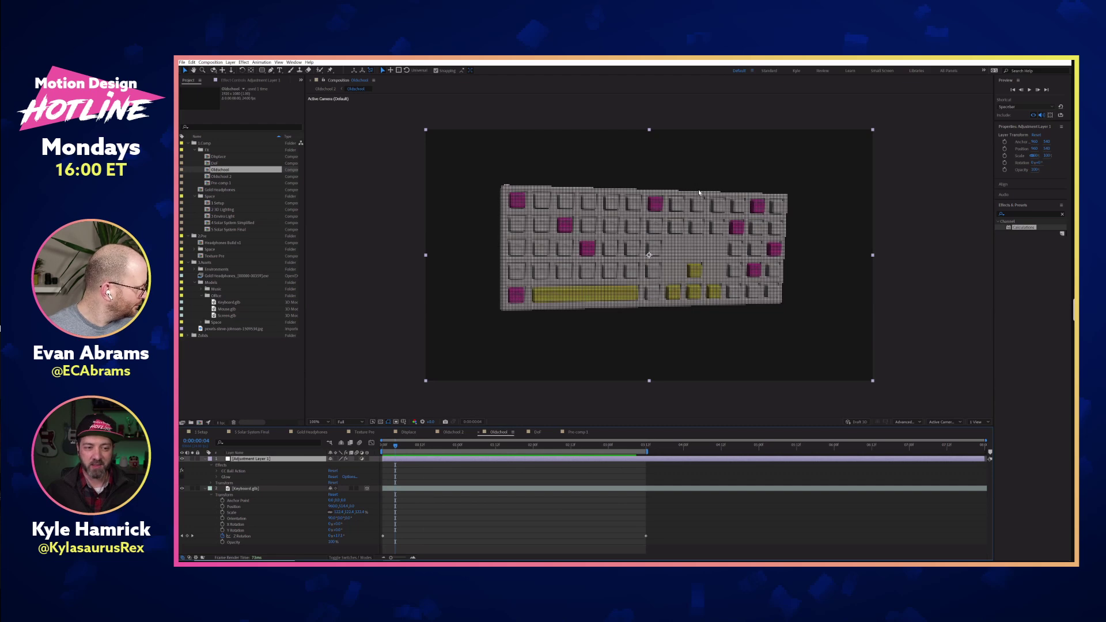
key(period)
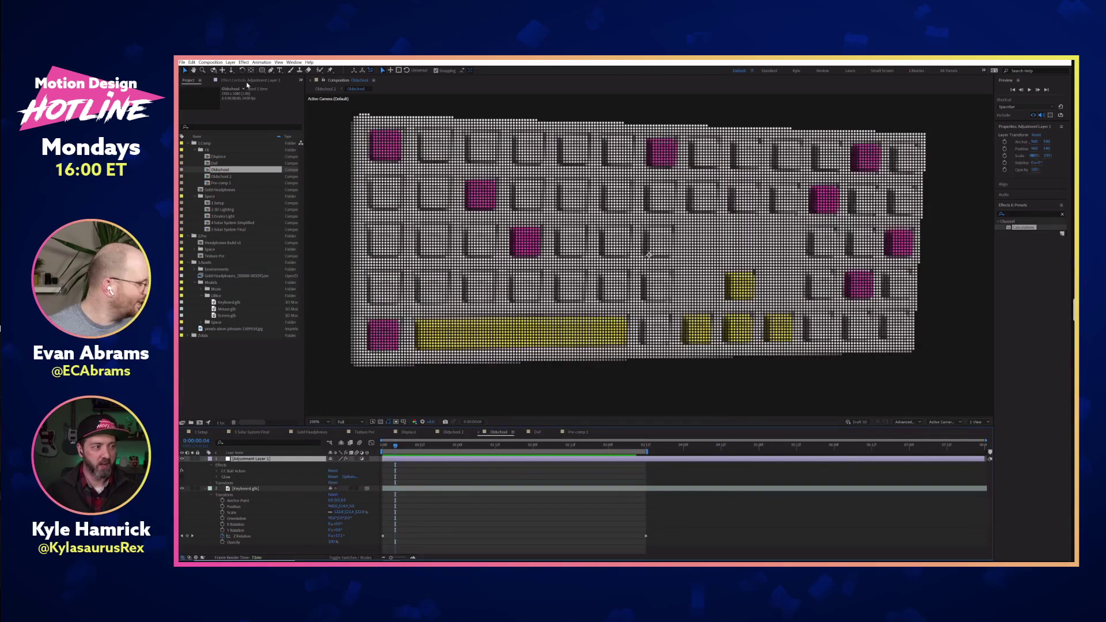
click(249, 80)
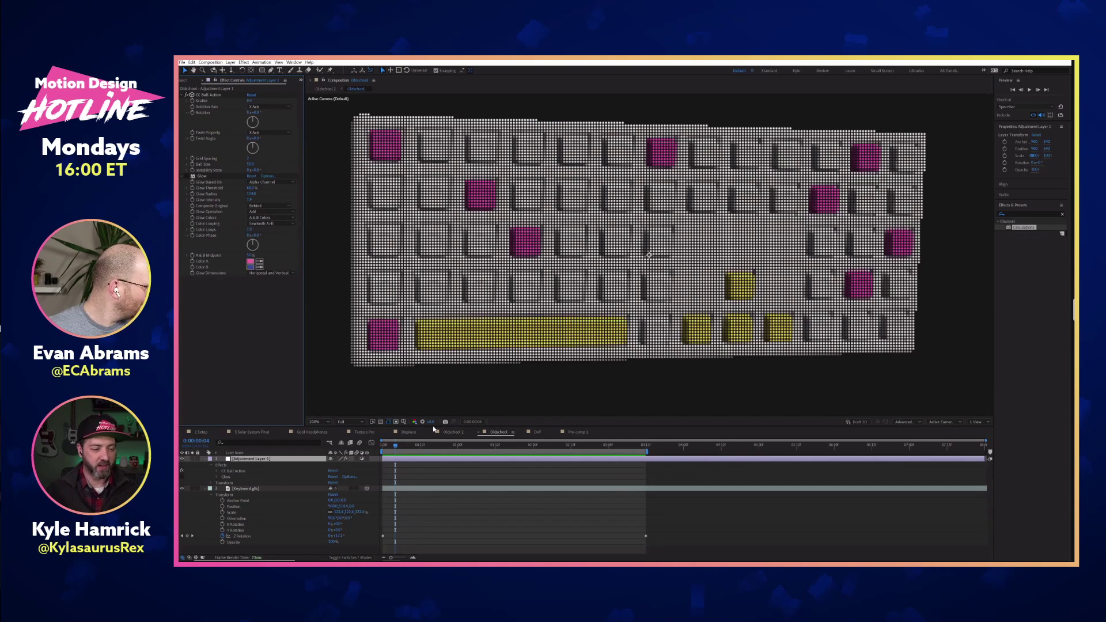
Step: Close the Oldschool 2 and Oldschool compositions, and open the Displace composition
click(453, 432)
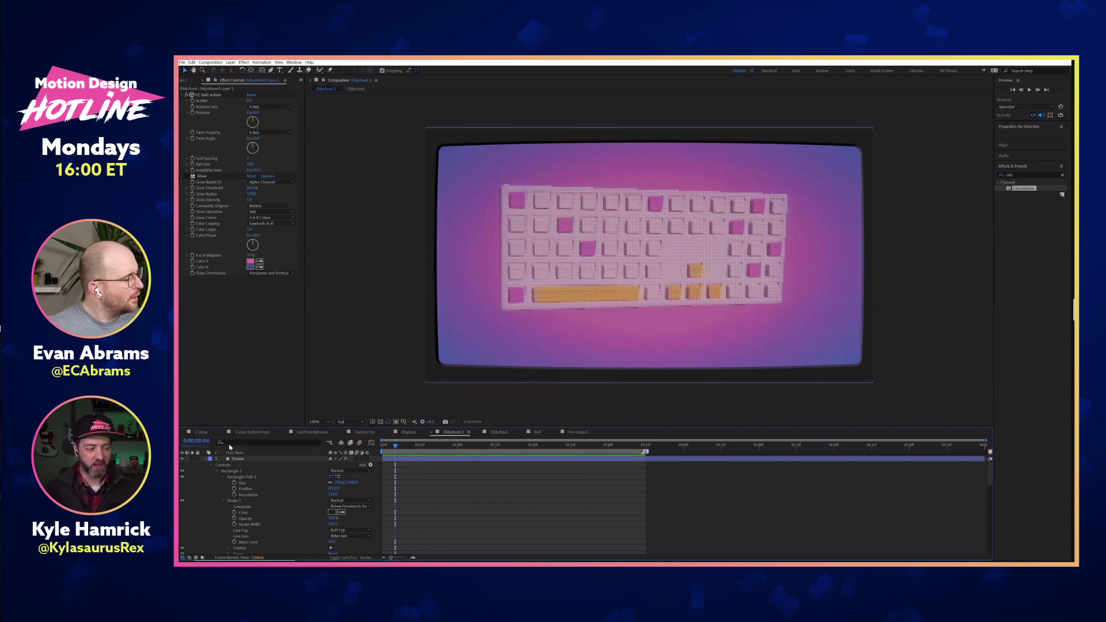
click(437, 436)
click(431, 433)
click(431, 433)
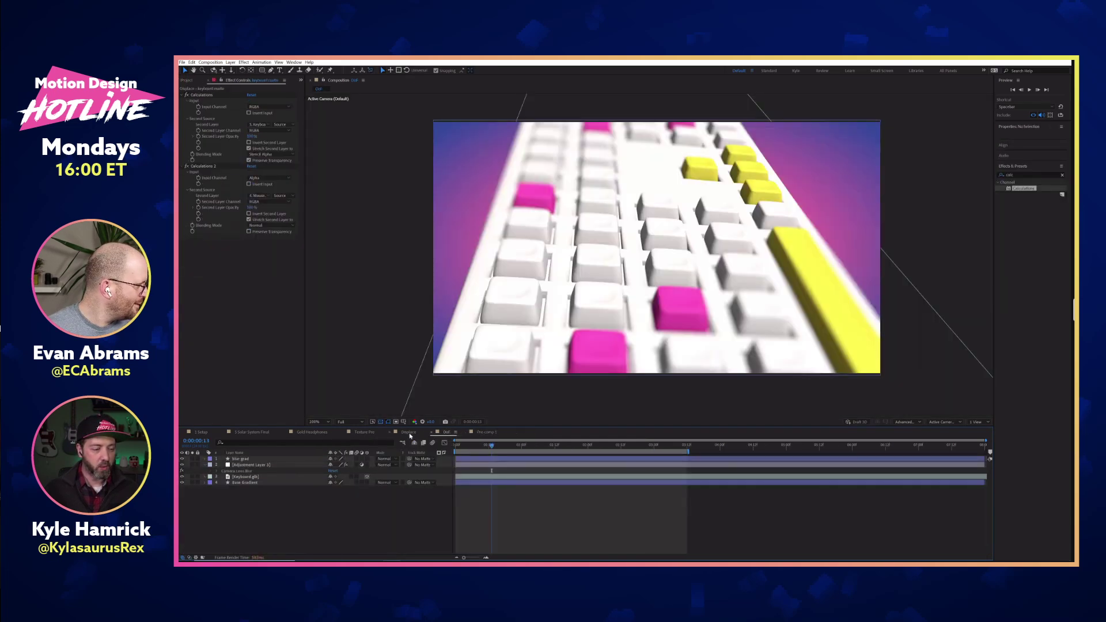
click(359, 432)
click(190, 81)
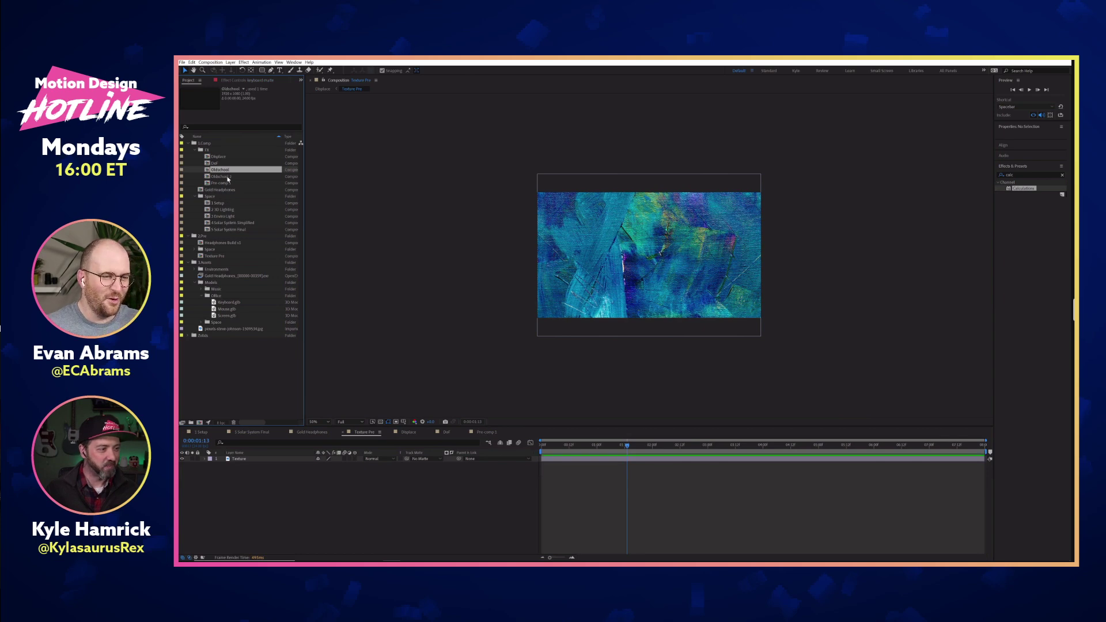
double_click(221, 157)
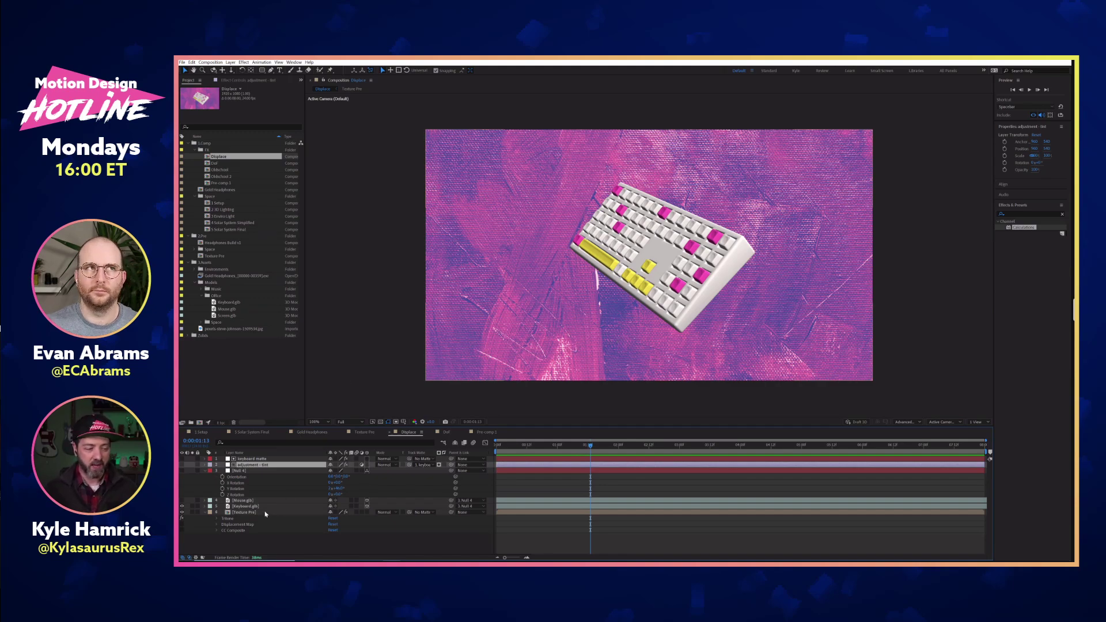
Step: Show the Texture Pre layer's effects and examine the layer choices of its Displacement Map
key(KP_6)
click(260, 80)
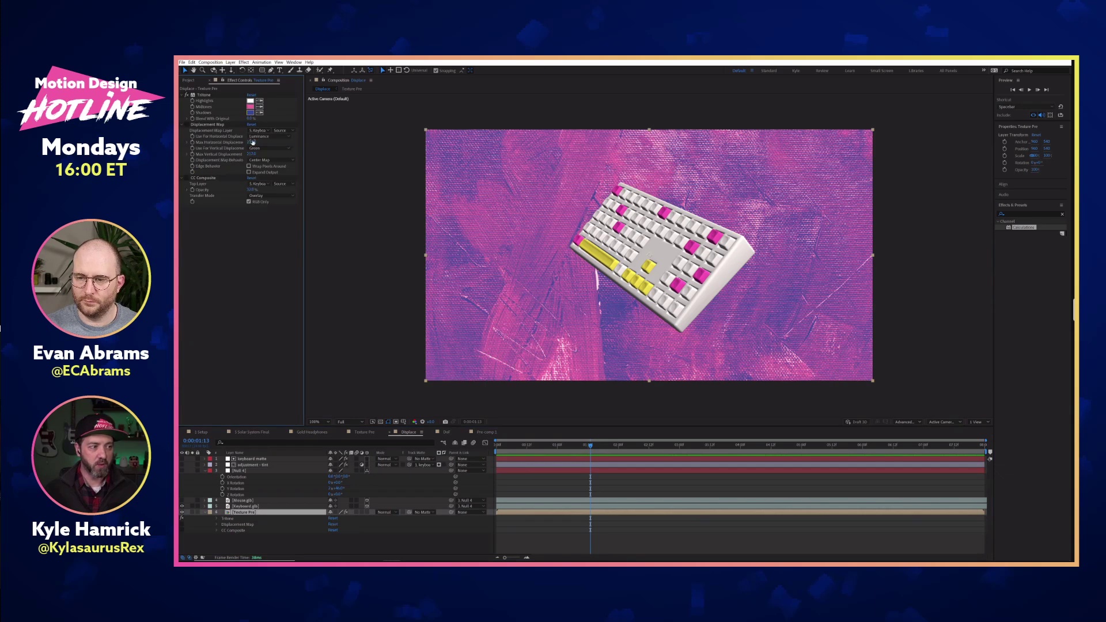
click(269, 131)
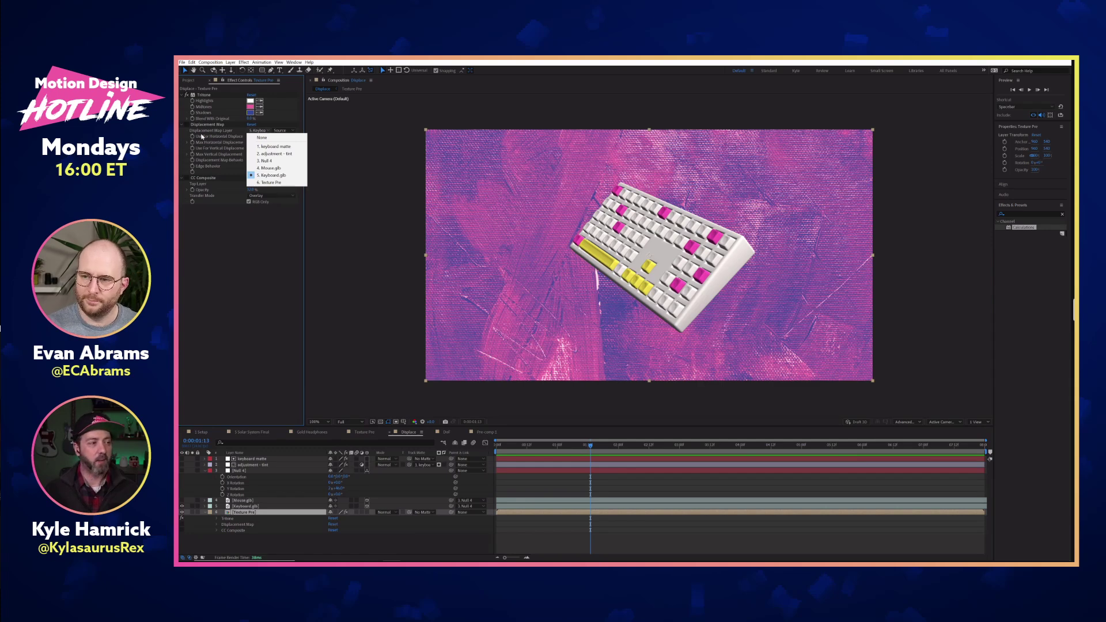
click(202, 137)
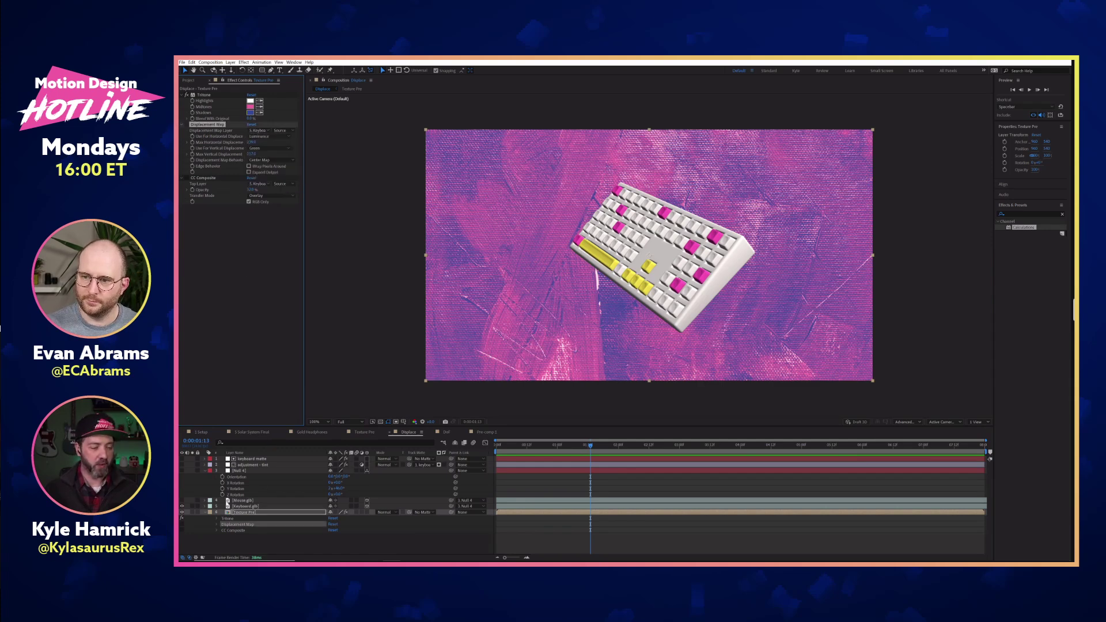
Step: Hide the Keyboard.glb layer and delete the keyboard matte, adjustment - tint, null and Mouse.glb layers
click(183, 507)
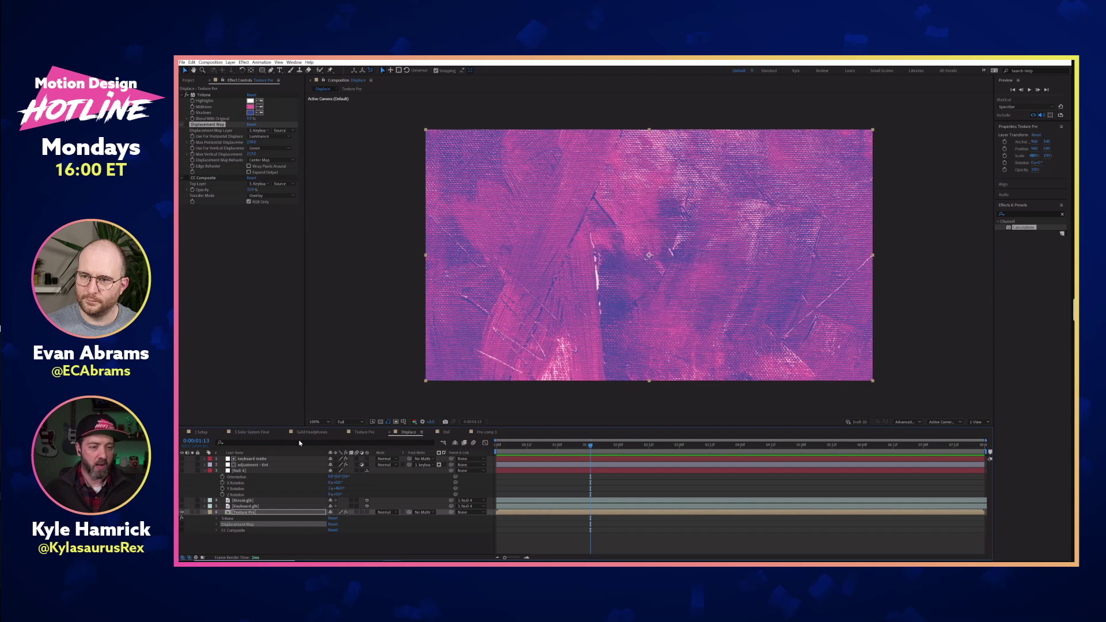
click(255, 501)
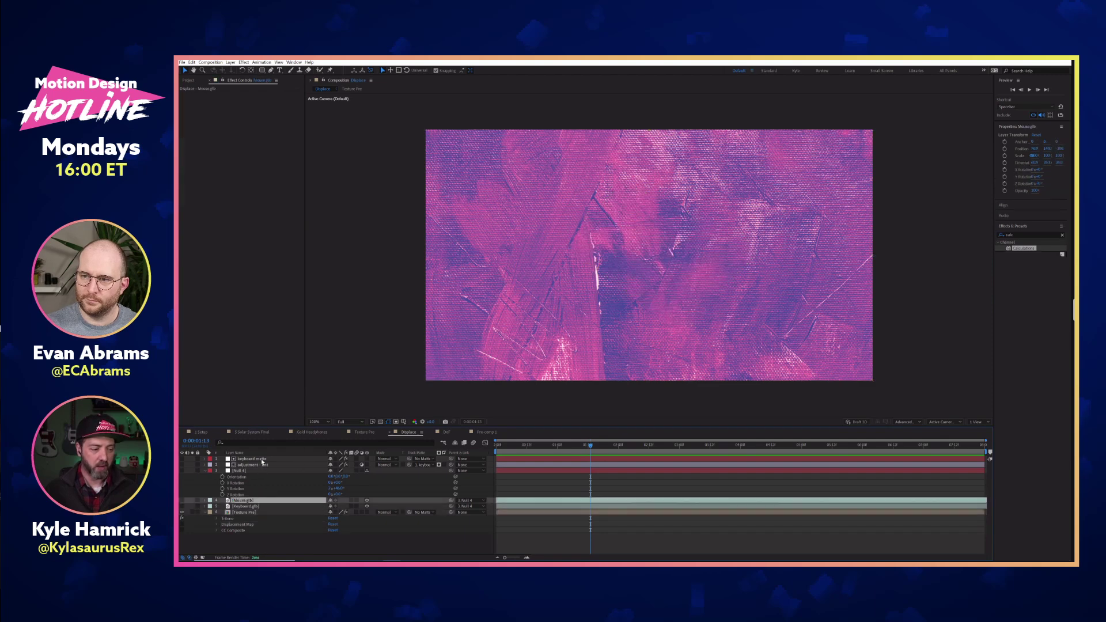
shift+click(268, 460)
key(Delete)
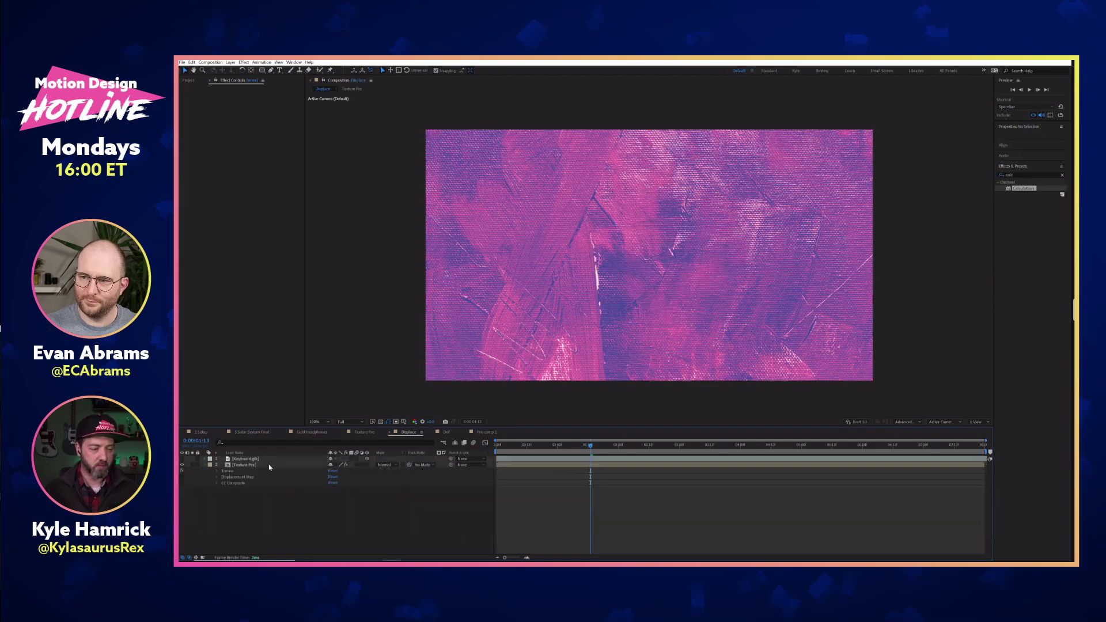
Step: Reset the Displacement Map effect on the Texture Pre layer and use Keyboard.glb as its displacement map layer
click(259, 465)
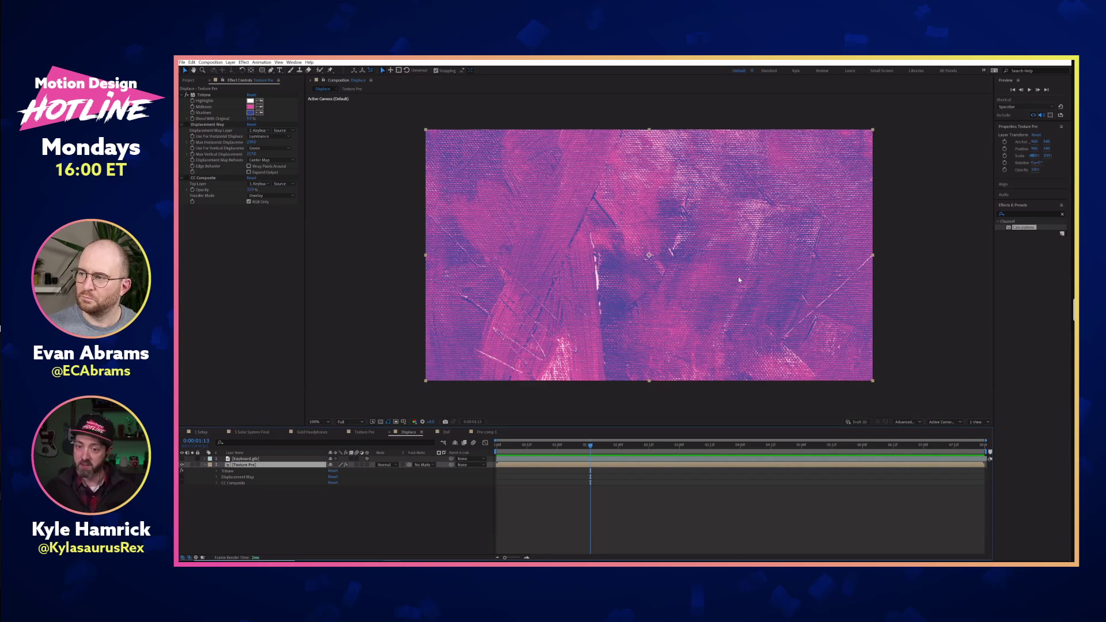
click(186, 94)
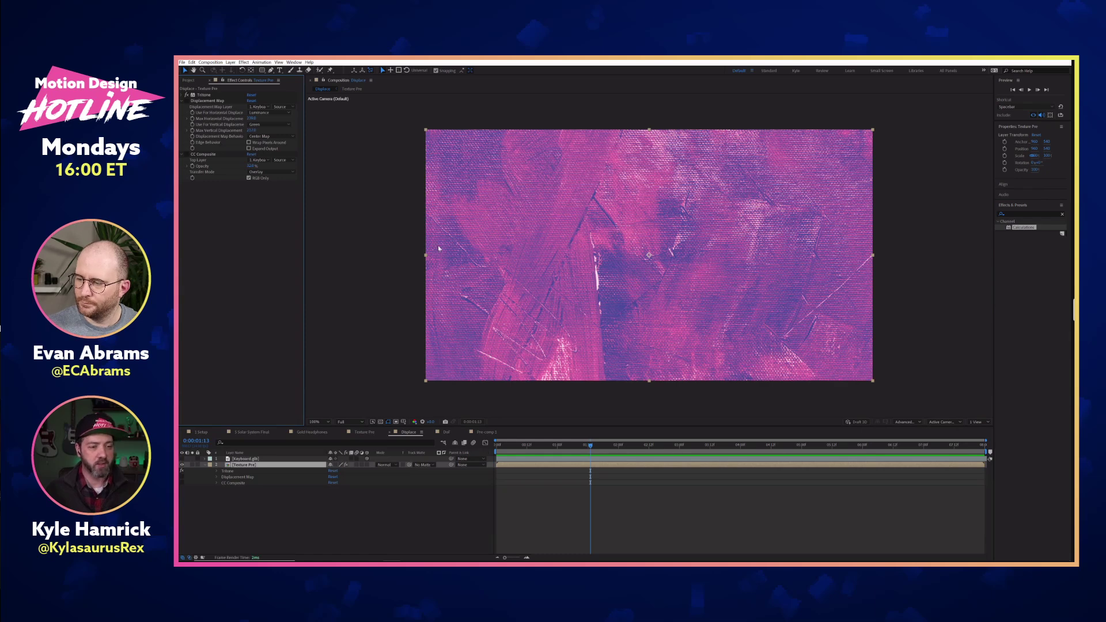
click(205, 101)
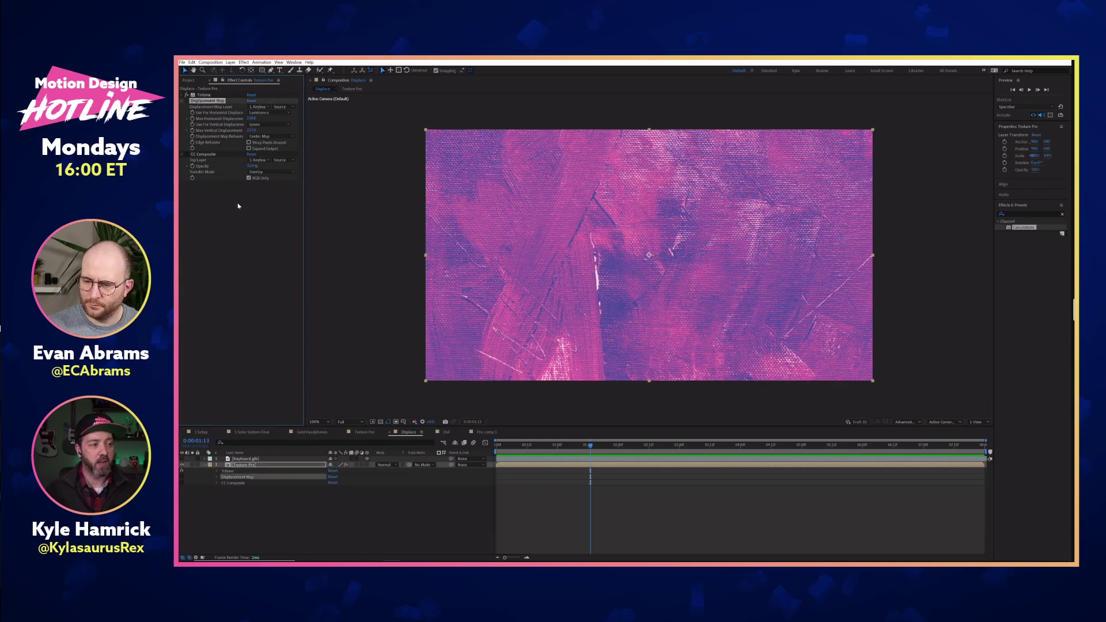
click(252, 100)
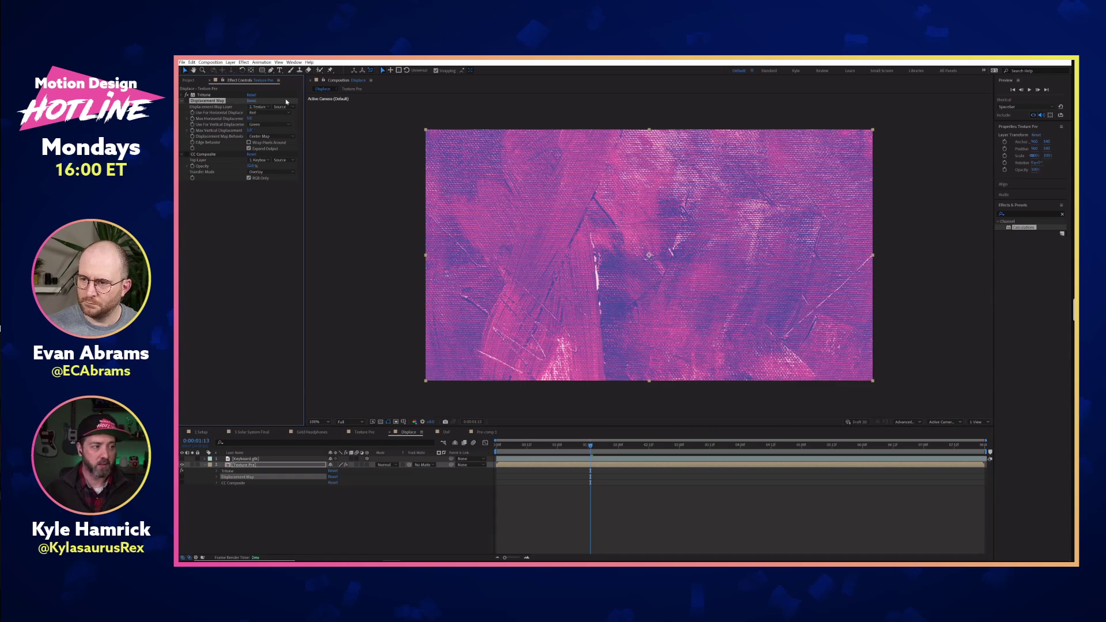
click(265, 106)
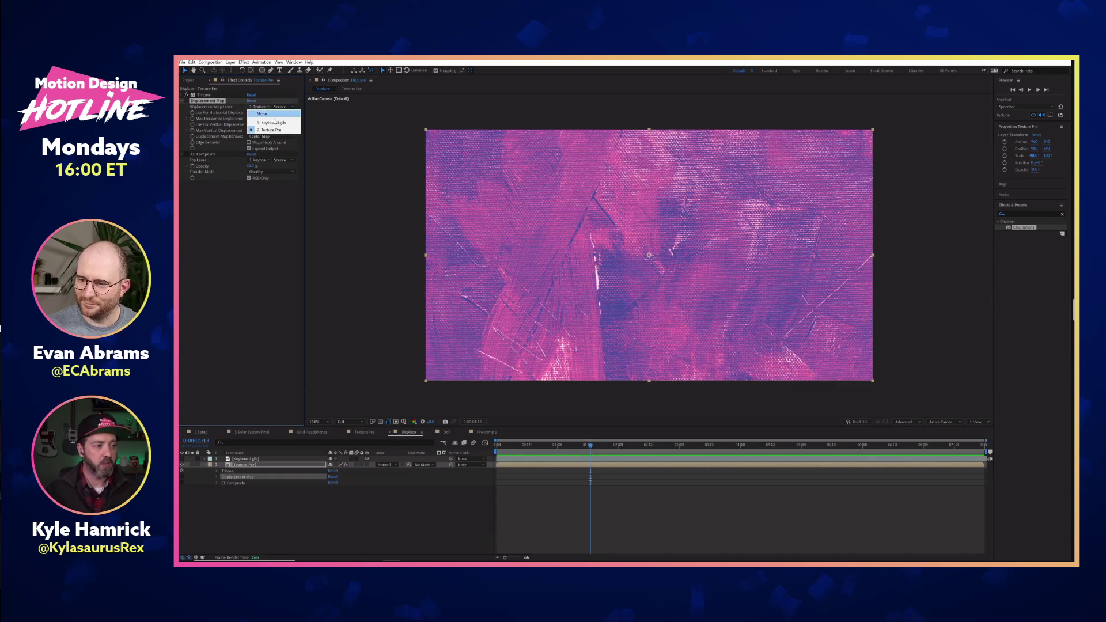
click(290, 125)
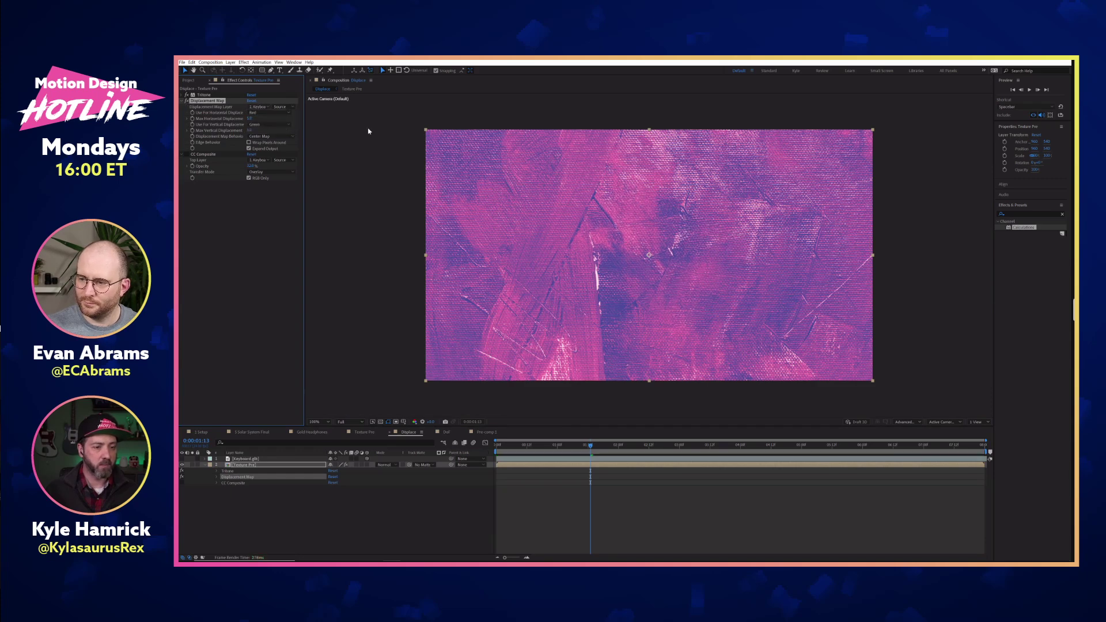
Step: Set the Displacement Map to use Luminance horizontally and vertically, and raise its maximum displacement until the keyboard's relief distorts the texture
click(282, 113)
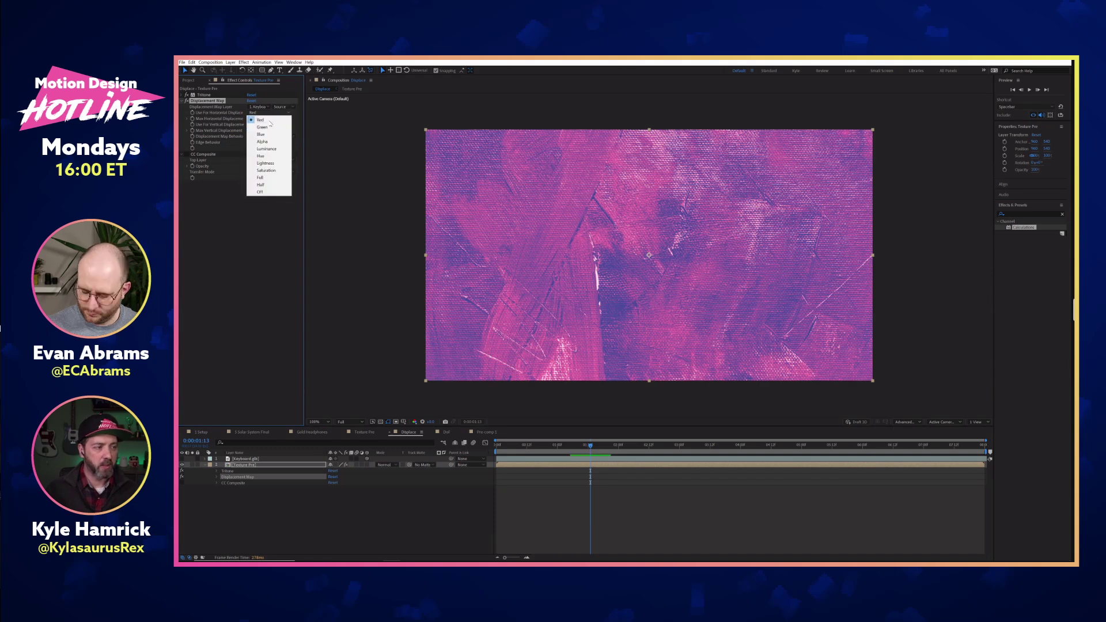
click(278, 153)
click(268, 124)
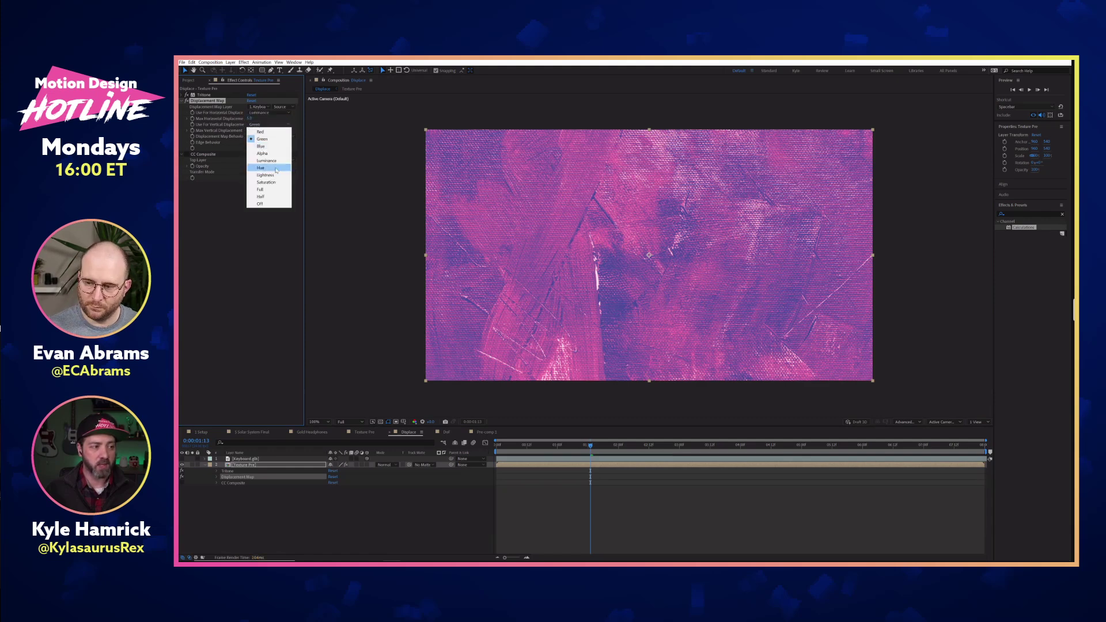
click(279, 162)
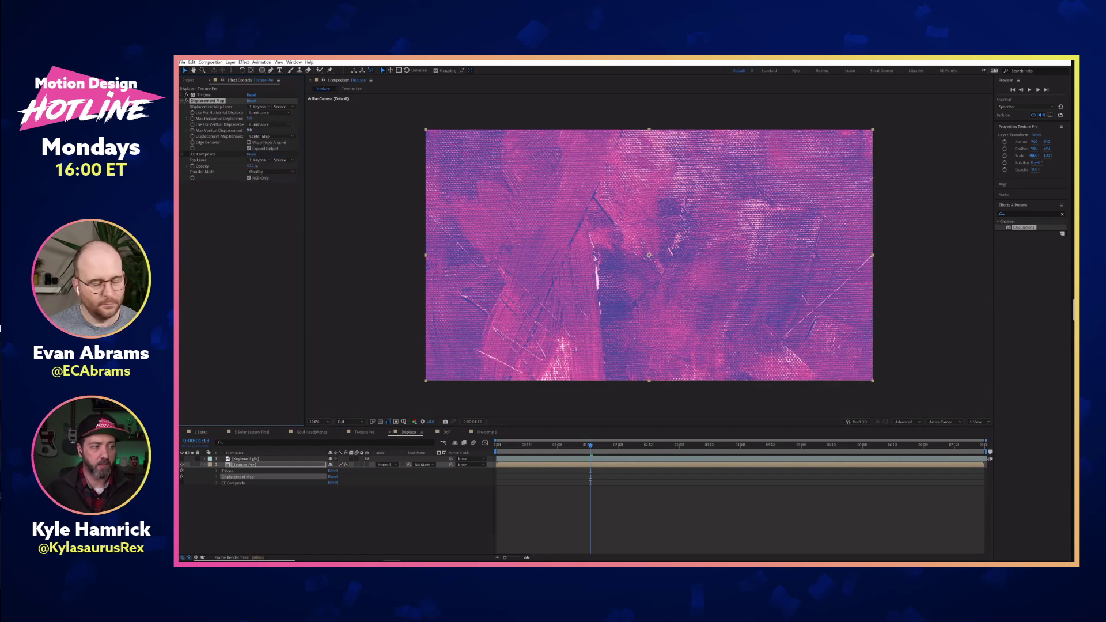
drag(257, 130, 314, 114)
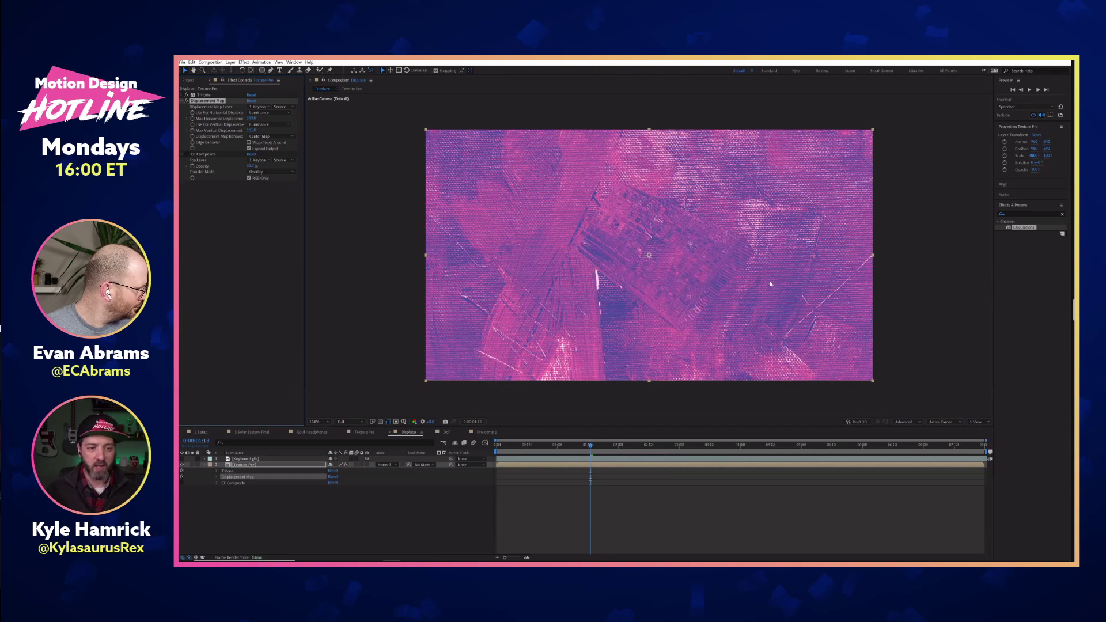
key(period)
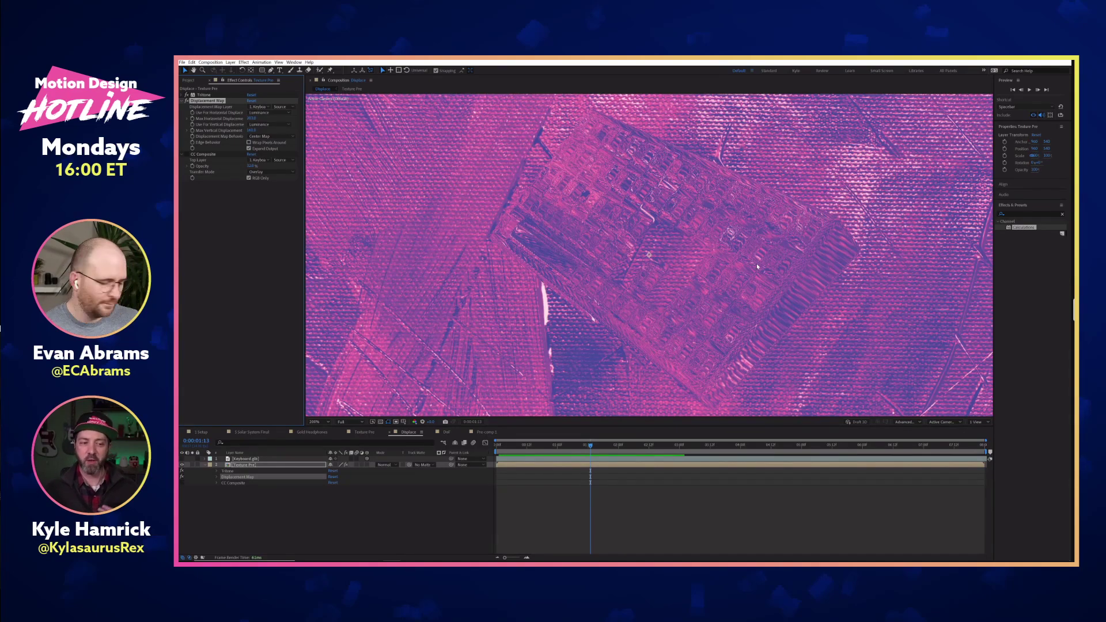
Step: Try showing the Keyboard.glb layer at reduced opacity over the texture, undo the opacity change, and hide the layer again
click(182, 459)
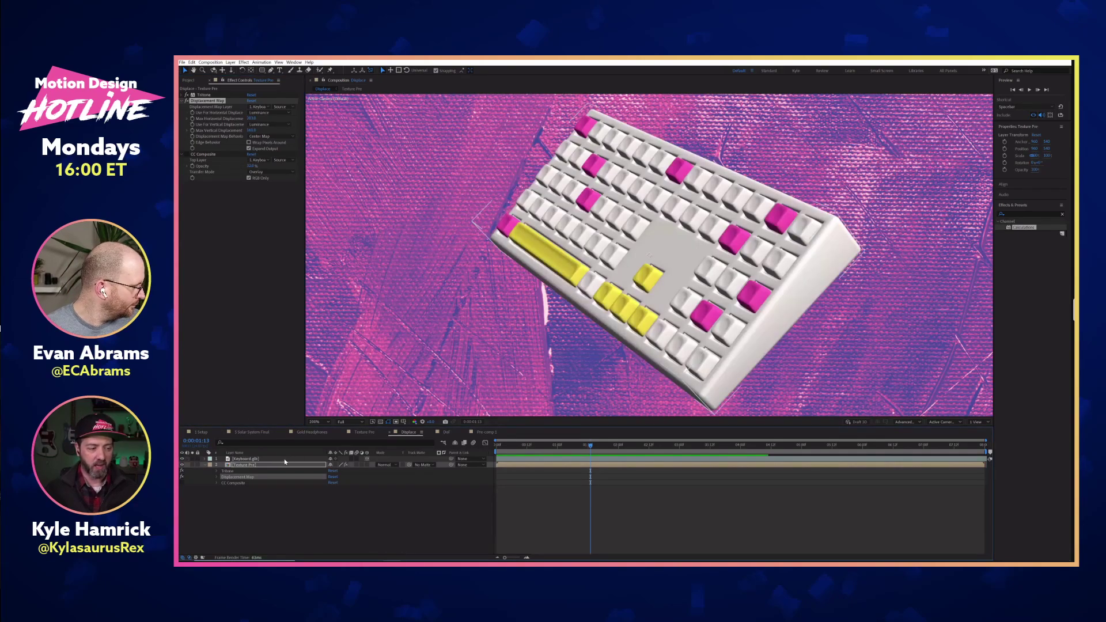
click(284, 459)
key(t)
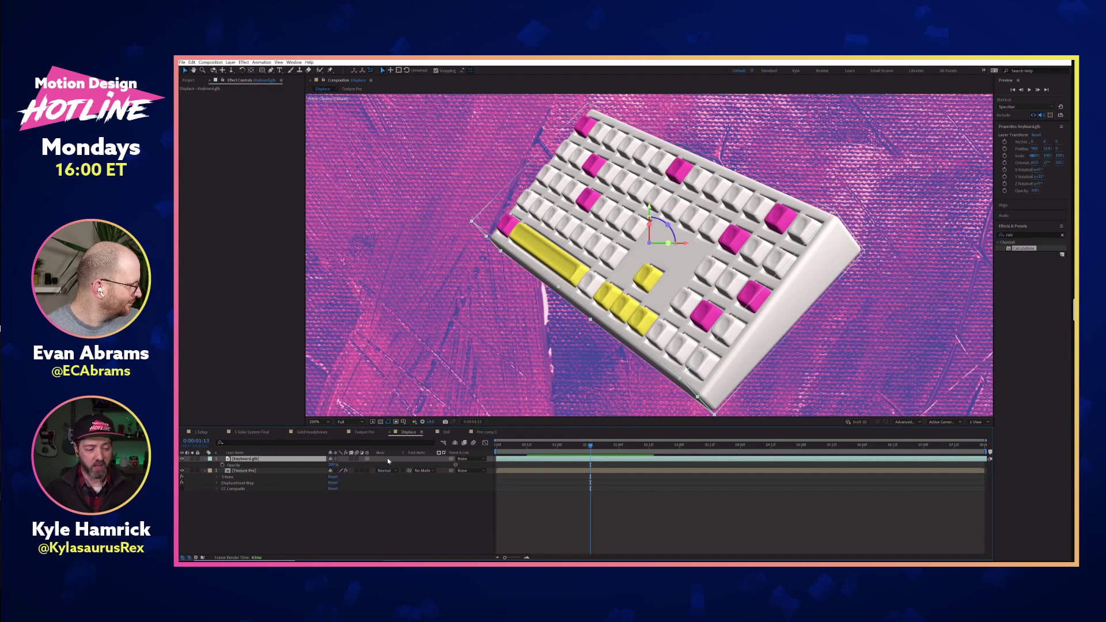
drag(333, 465, 316, 470)
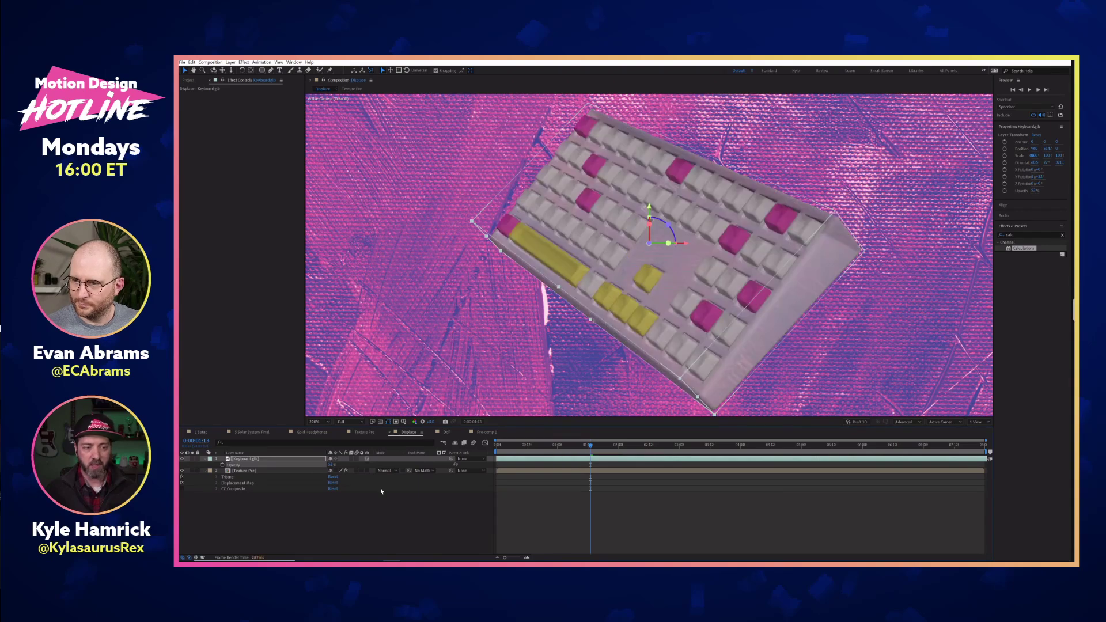
key(ctrl+z)
click(183, 458)
Step: Enable CC Composite on the Texture Pre layer with Keyboard.glb as its top layer, and raise its opacity
click(244, 471)
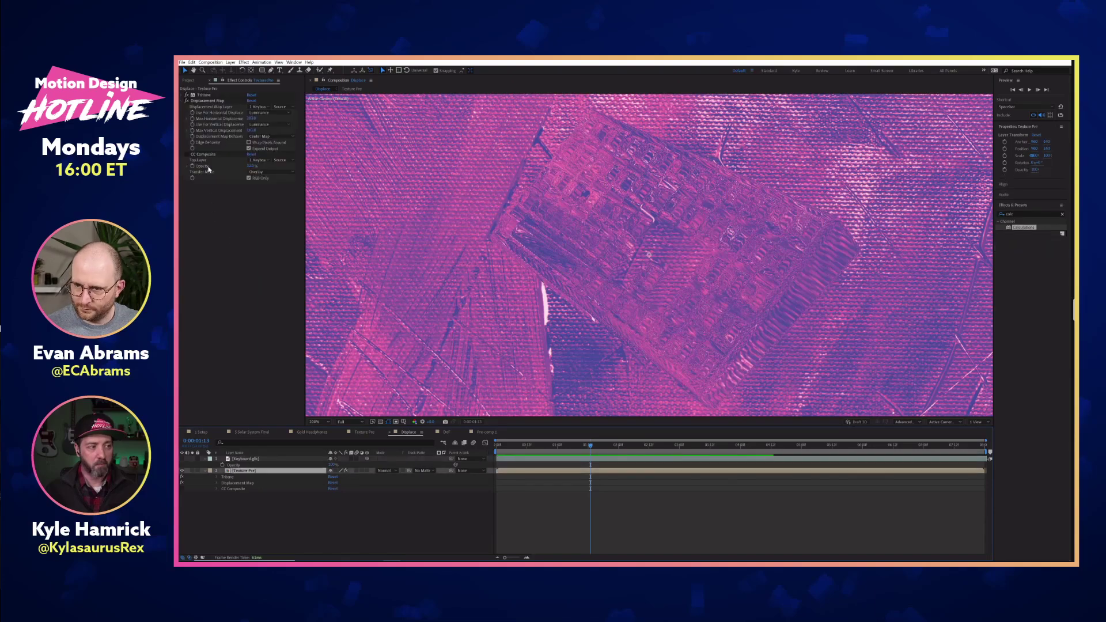
click(205, 154)
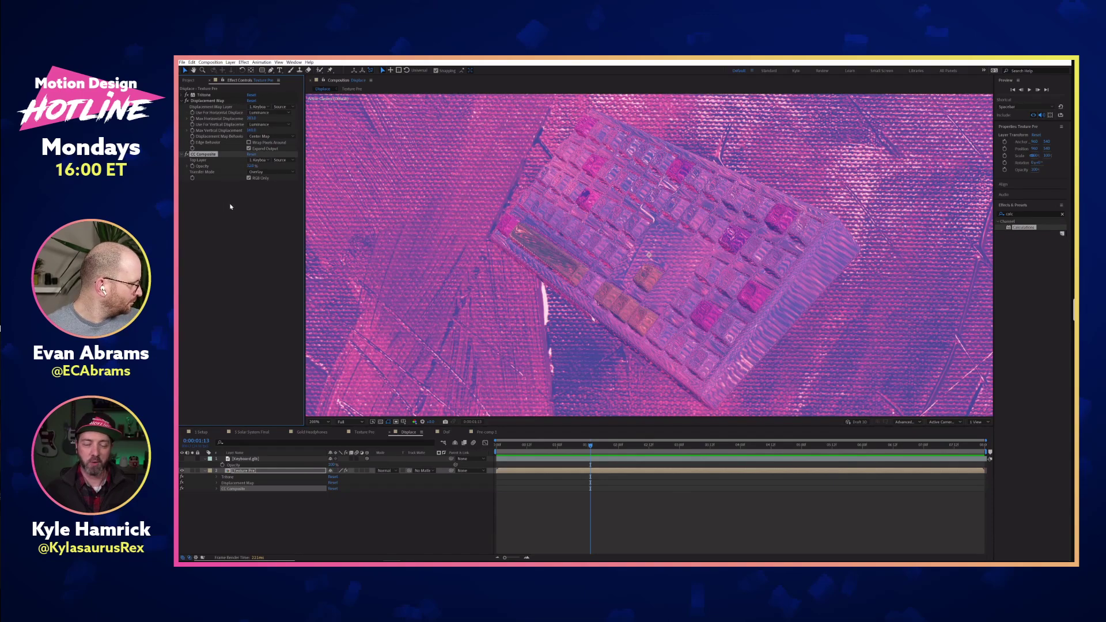
click(260, 160)
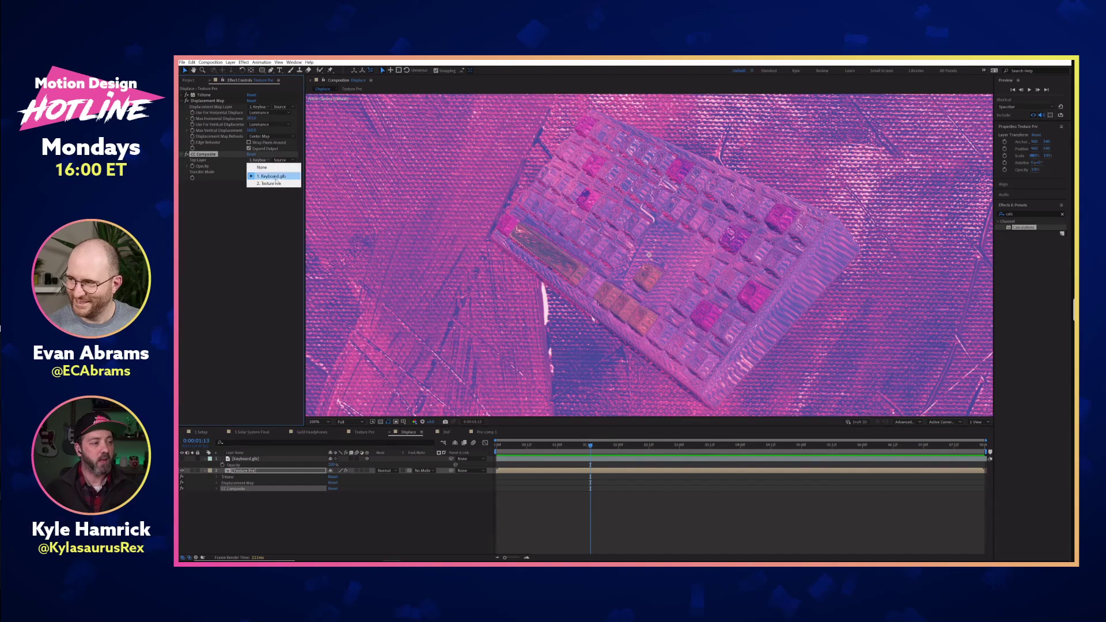
click(270, 176)
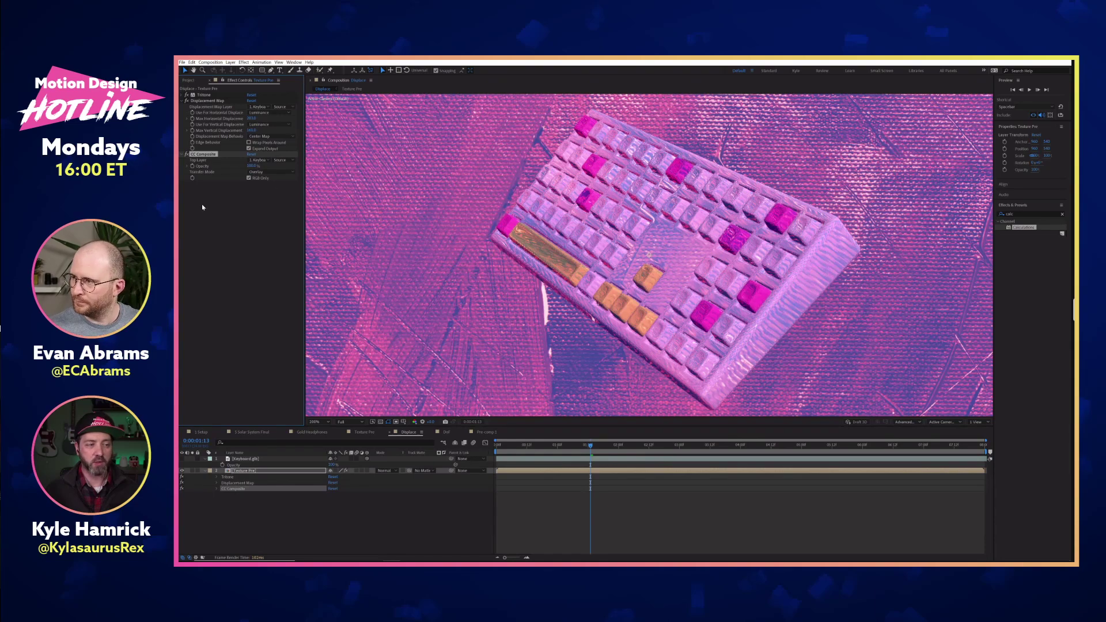
Step: Try the Overlay and Screen transfer modes in CC Composite, and set the mode to Multiply
click(278, 173)
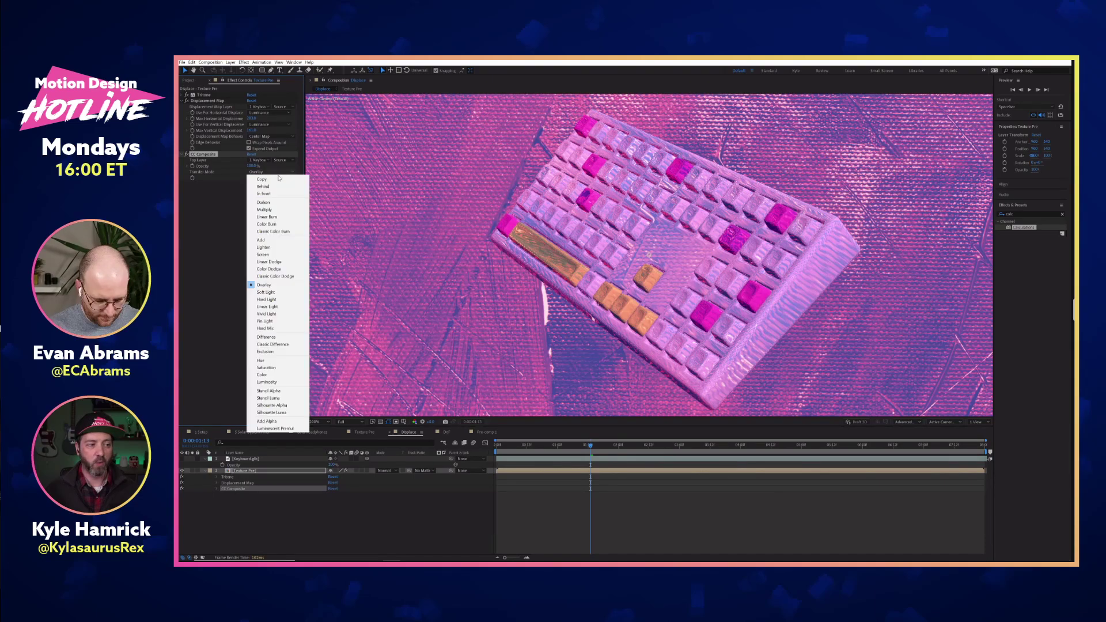
click(286, 286)
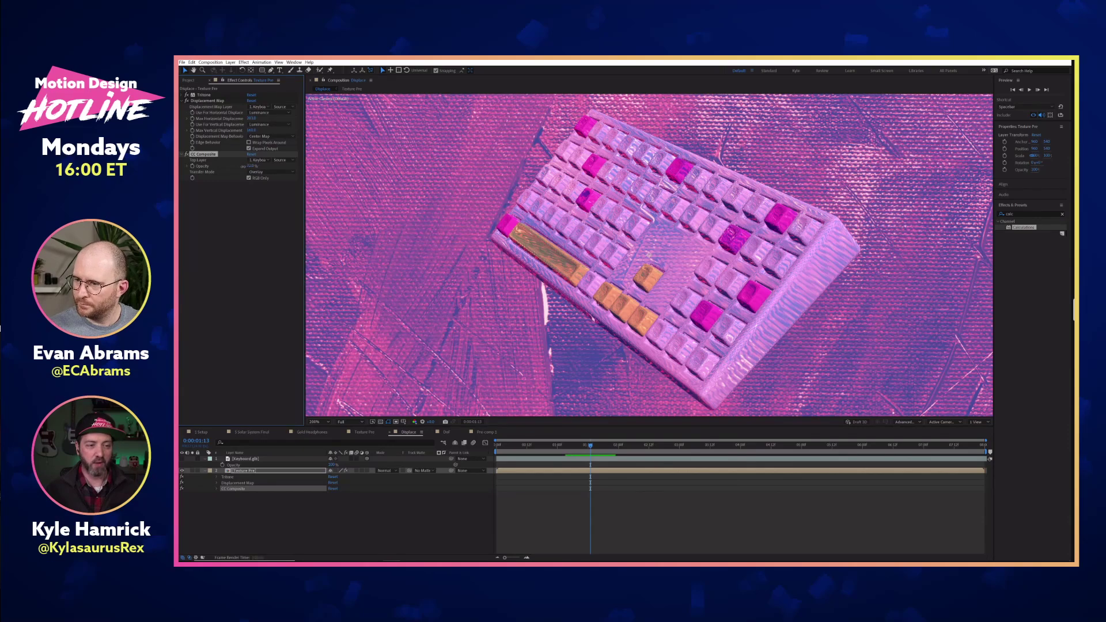
click(268, 172)
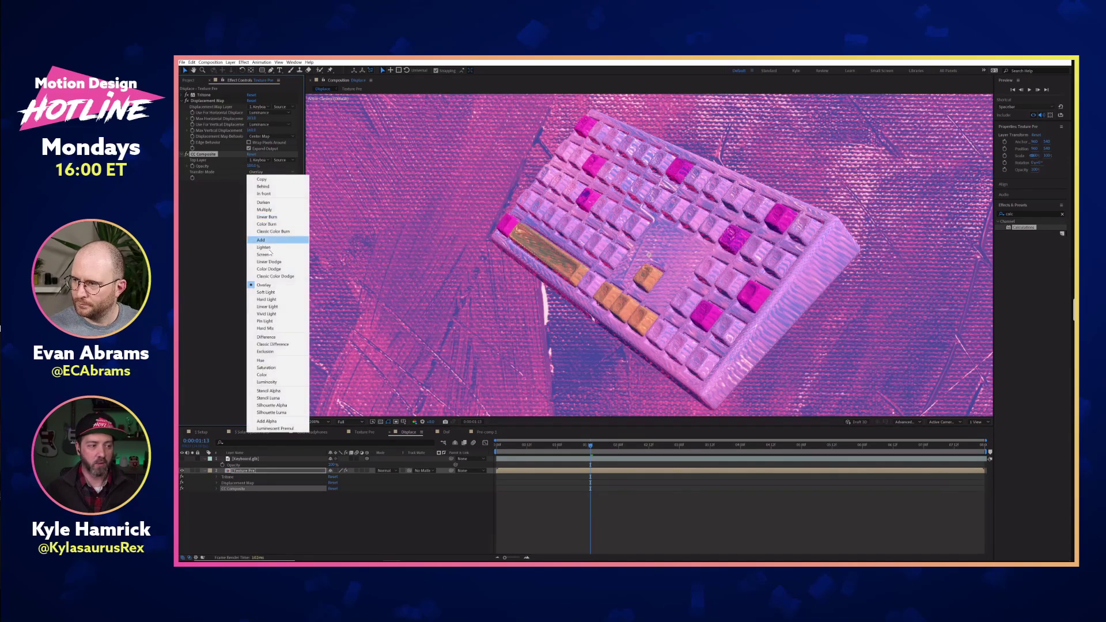
click(269, 255)
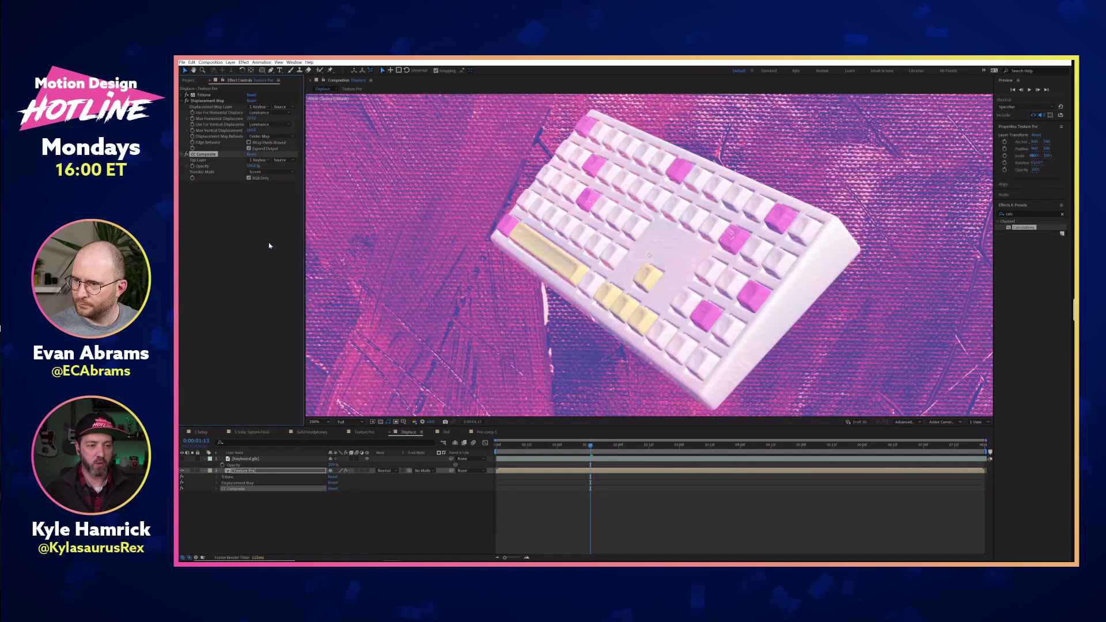
click(277, 172)
click(273, 209)
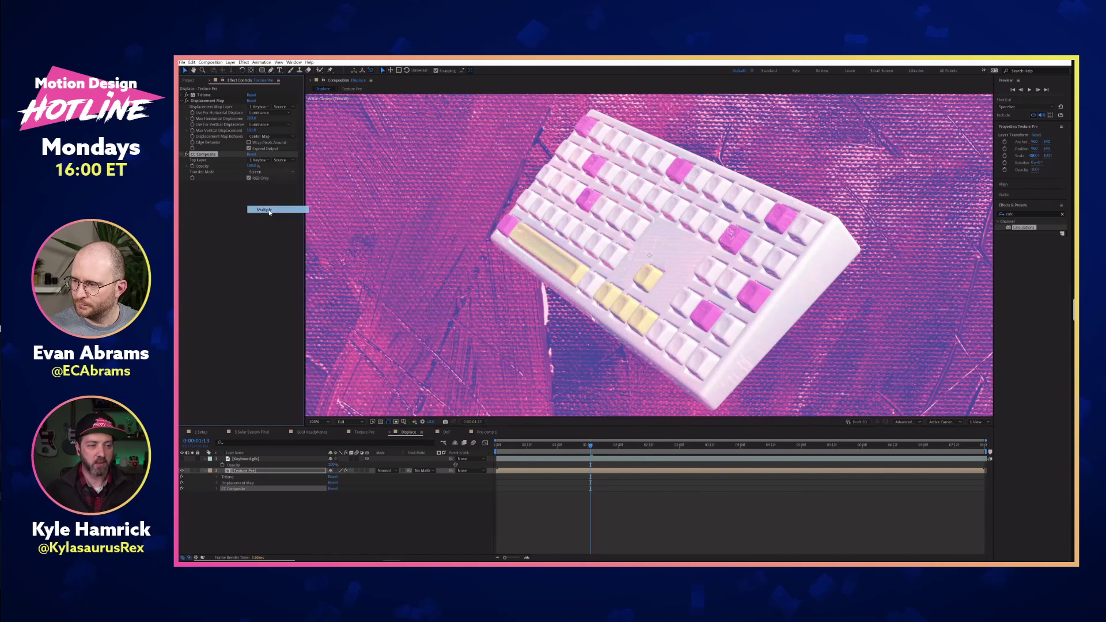
Step: Rotate the keyboard model layer slightly around its Y axis to check the texture's displacement from a new angle
click(249, 459)
key(r)
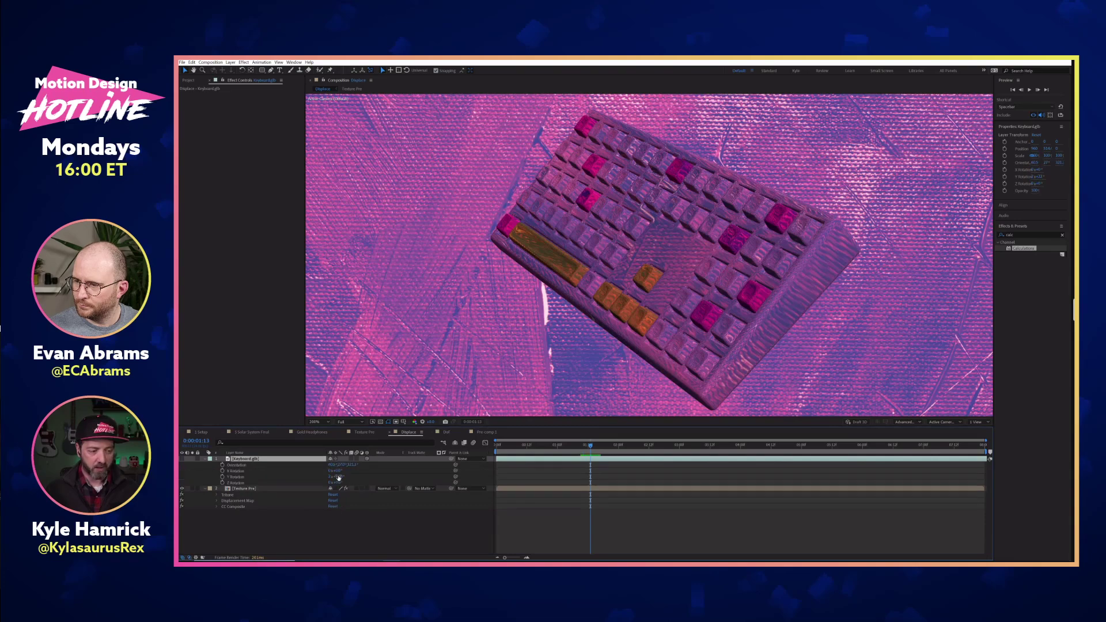
drag(339, 477, 306, 477)
drag(596, 305, 648, 152)
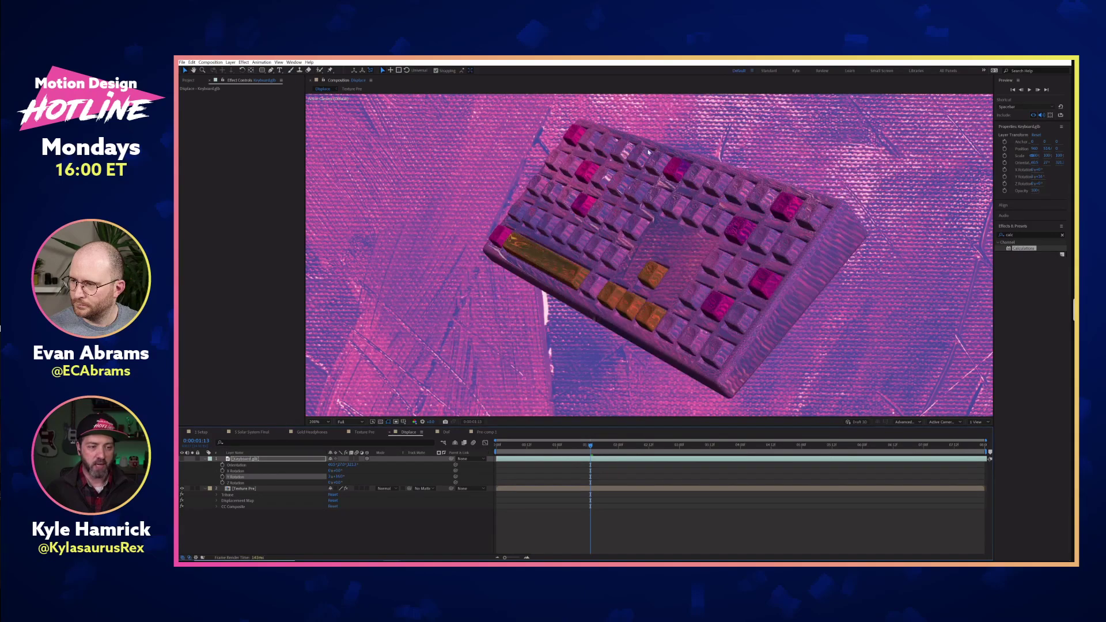
Step: Open the DoF composition from the project
click(250, 490)
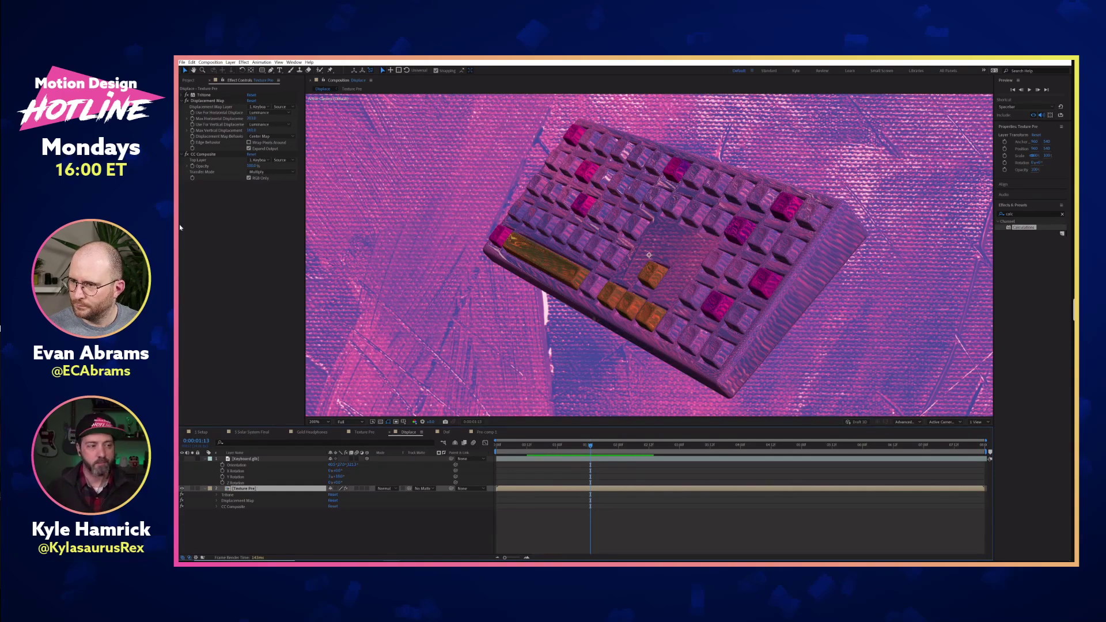
click(189, 80)
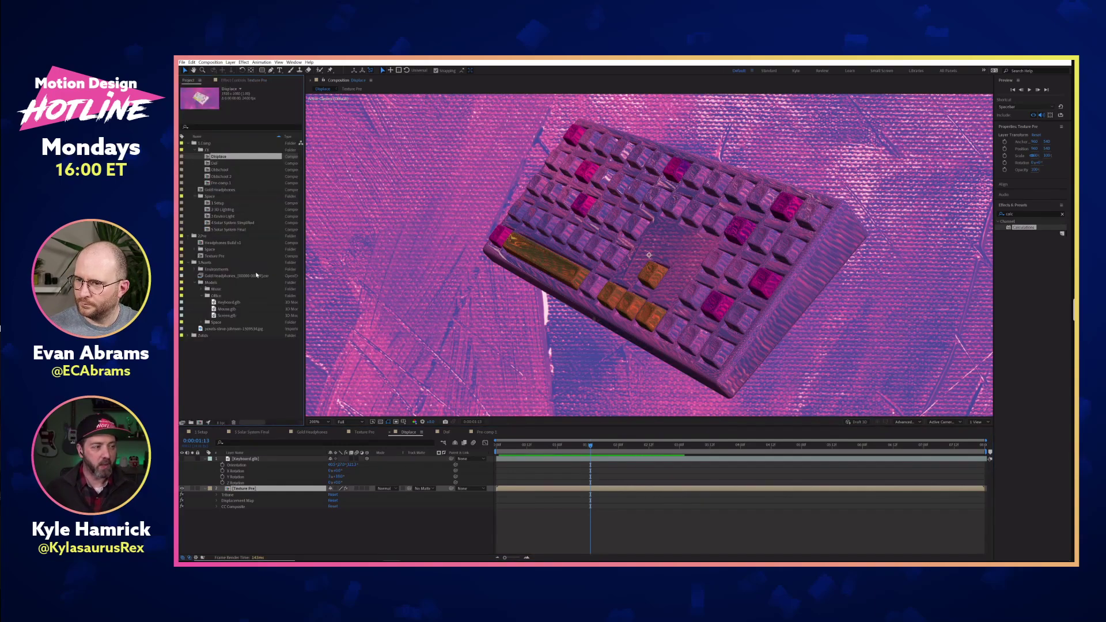
double_click(233, 164)
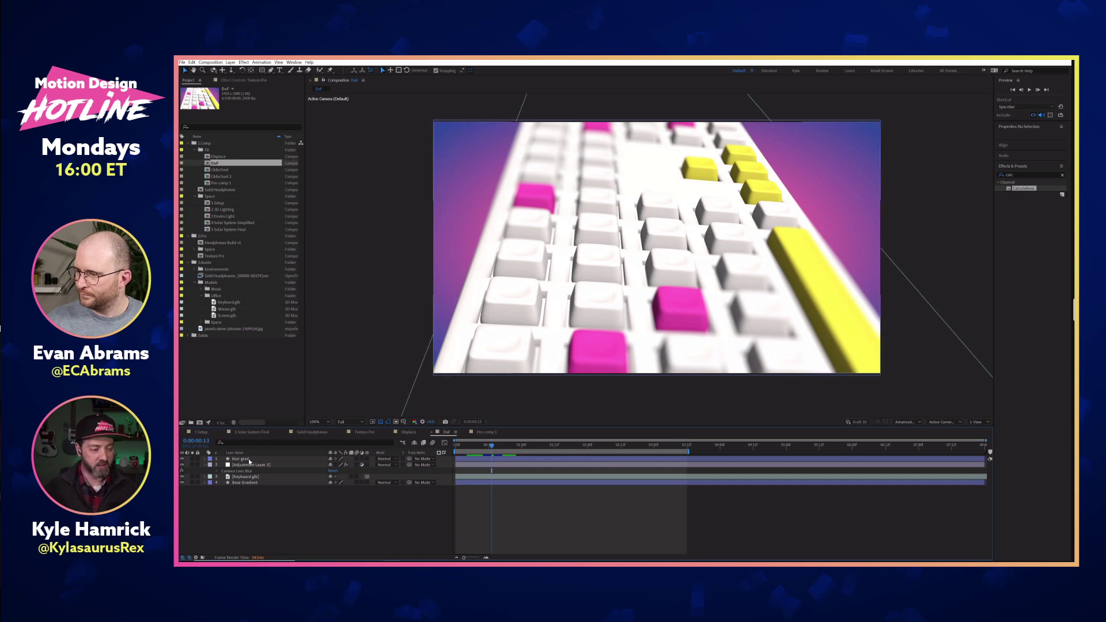
Step: Set the blur grad layer's opacity to 100% to view its black-and-white gradient
click(276, 458)
key(t)
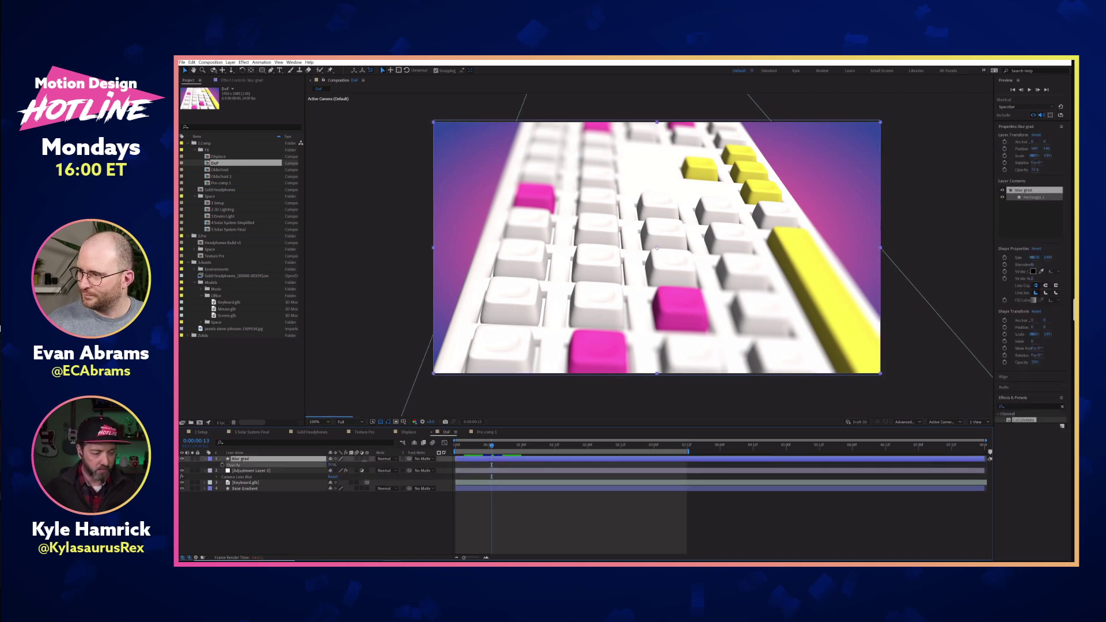
click(400, 468)
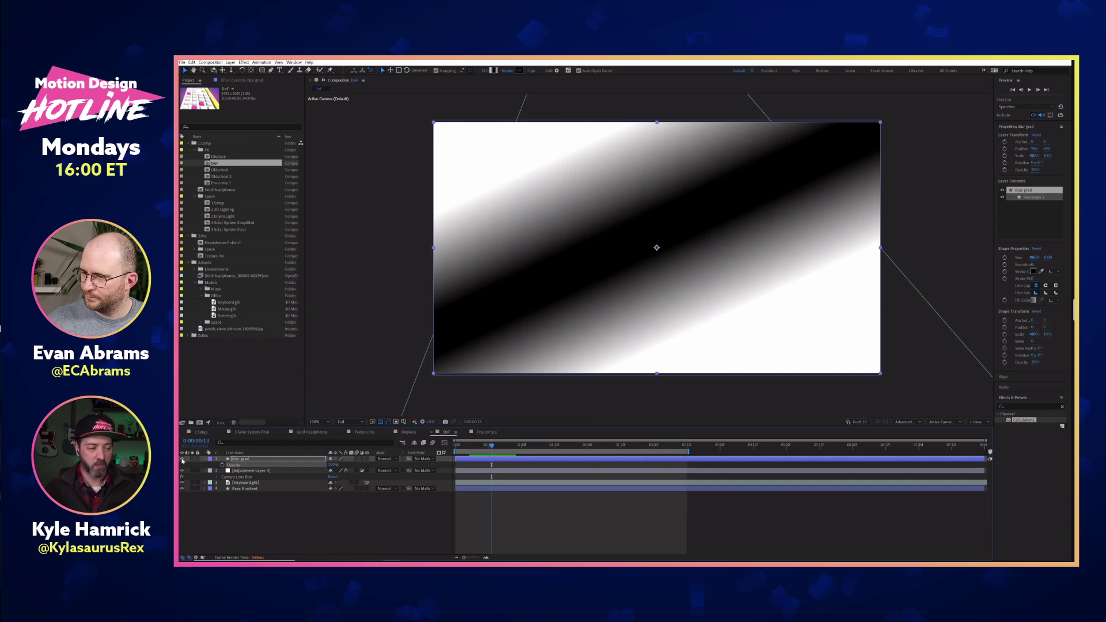
Step: Hide the blur grad layer and choose it as the blur map layer in the adjustment layer's Camera Lens Blur
click(251, 471)
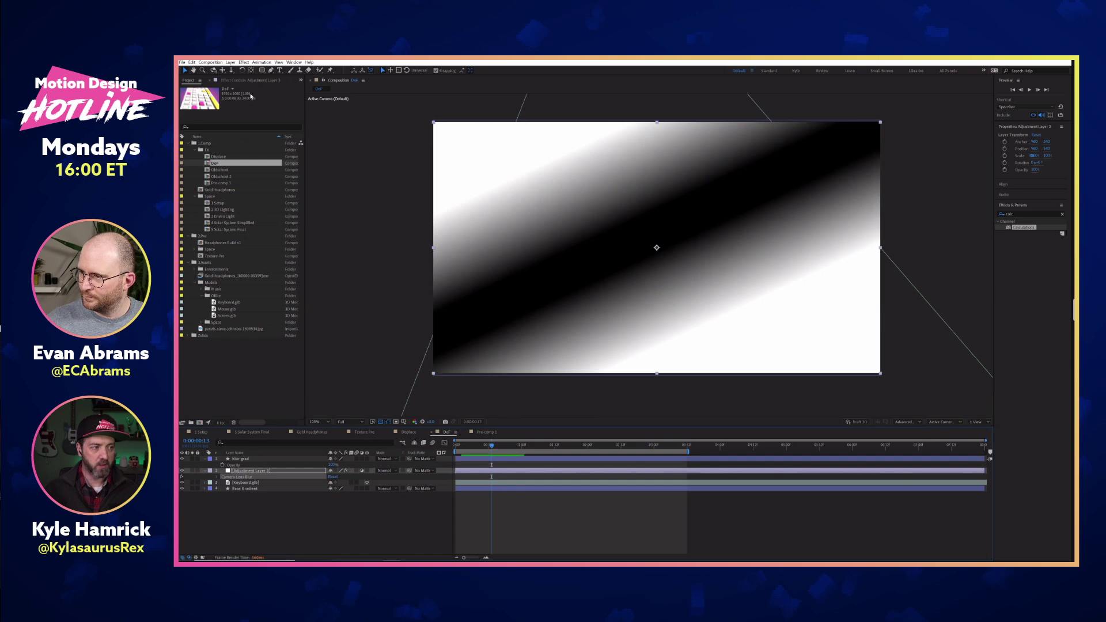
key(F3)
click(181, 458)
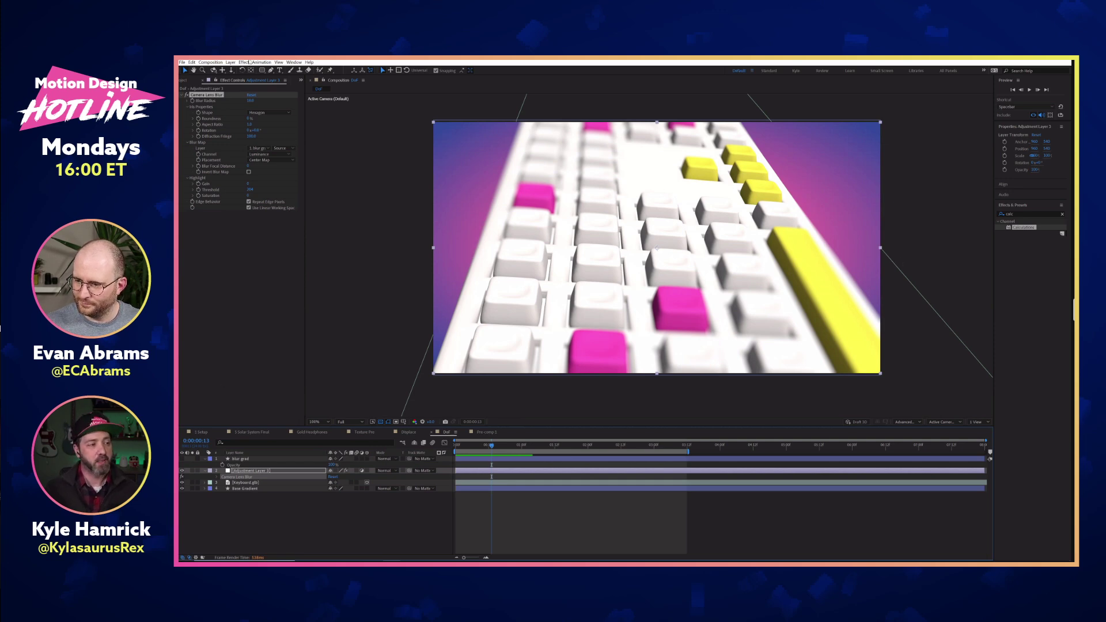
click(263, 149)
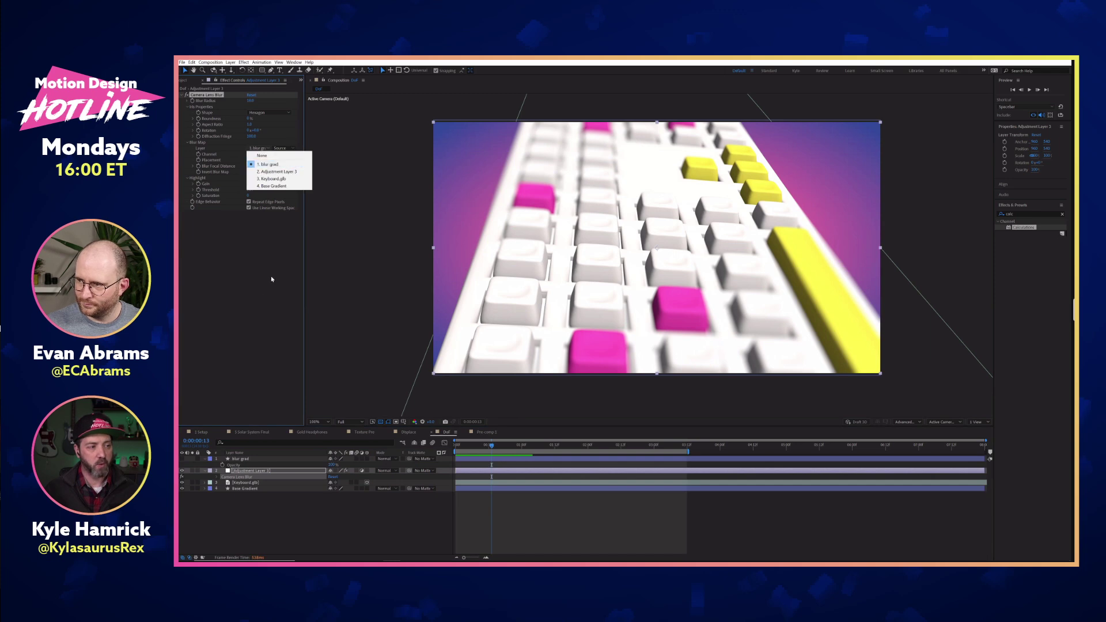
click(271, 165)
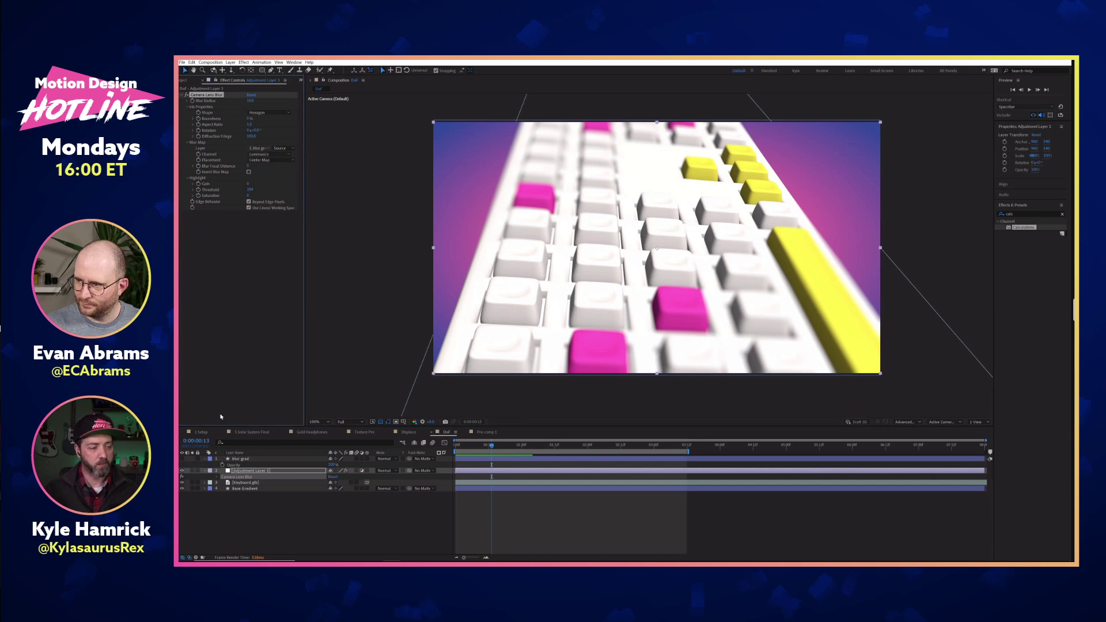
Step: Make the blur grad layer visible and set its opacity to 0%
click(243, 459)
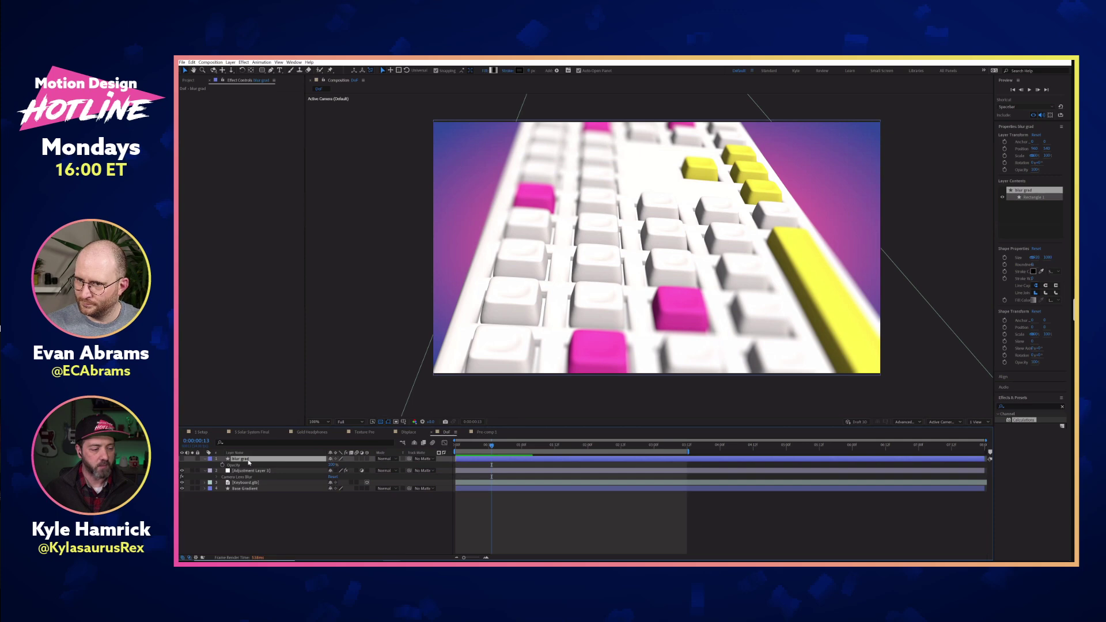
click(182, 459)
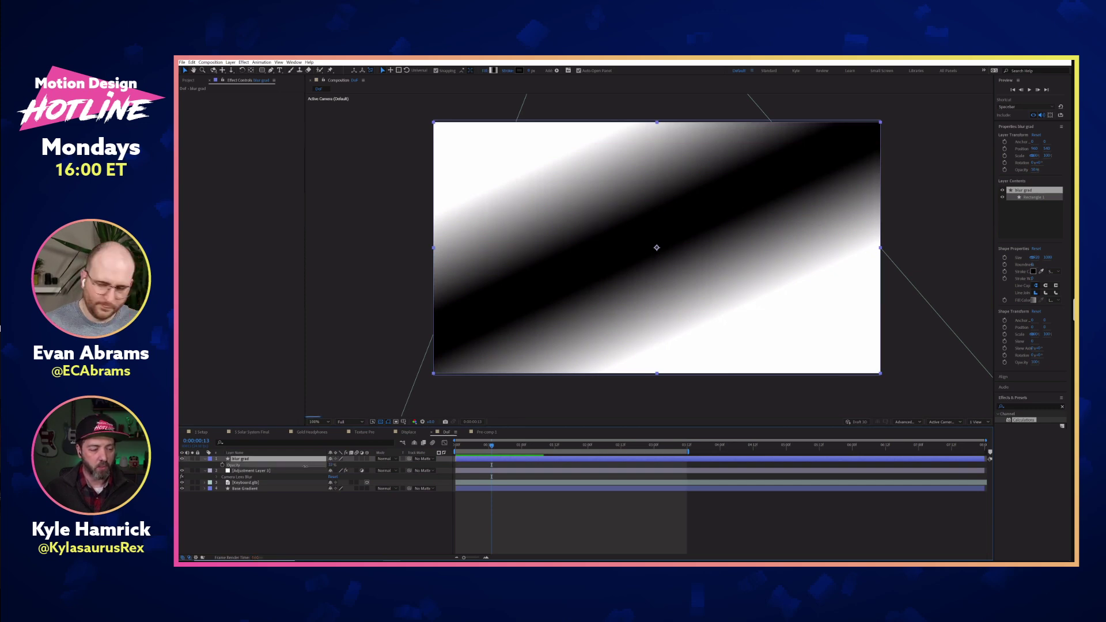
text(0)
key(Return)
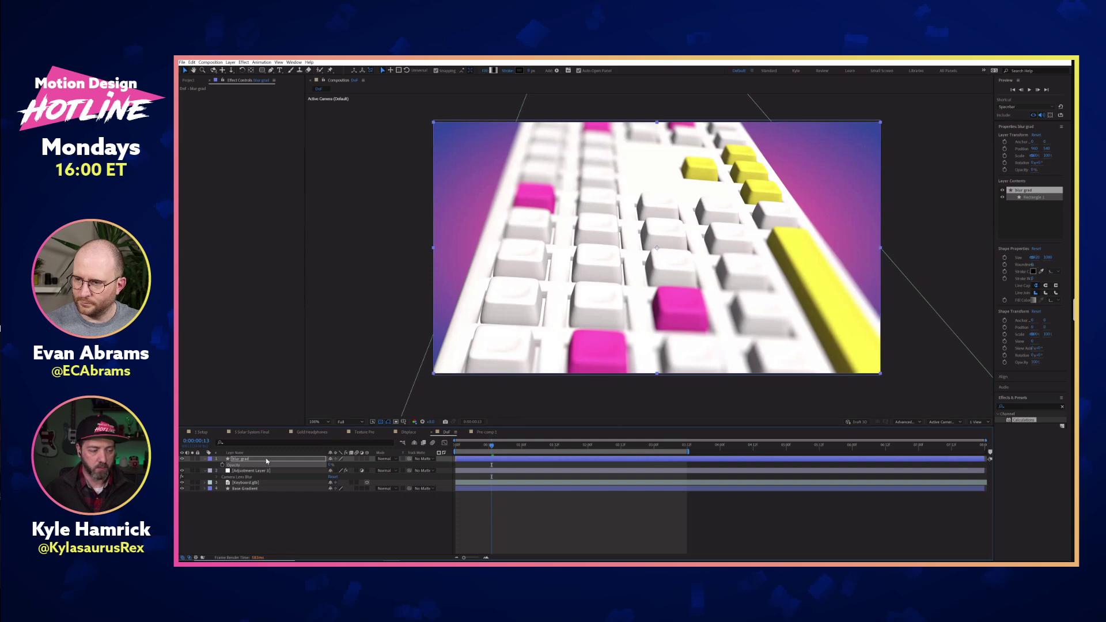
Step: Reveal the blur grad layer's modified properties and change its label color to pink
key(u)
key(u)
click(254, 477)
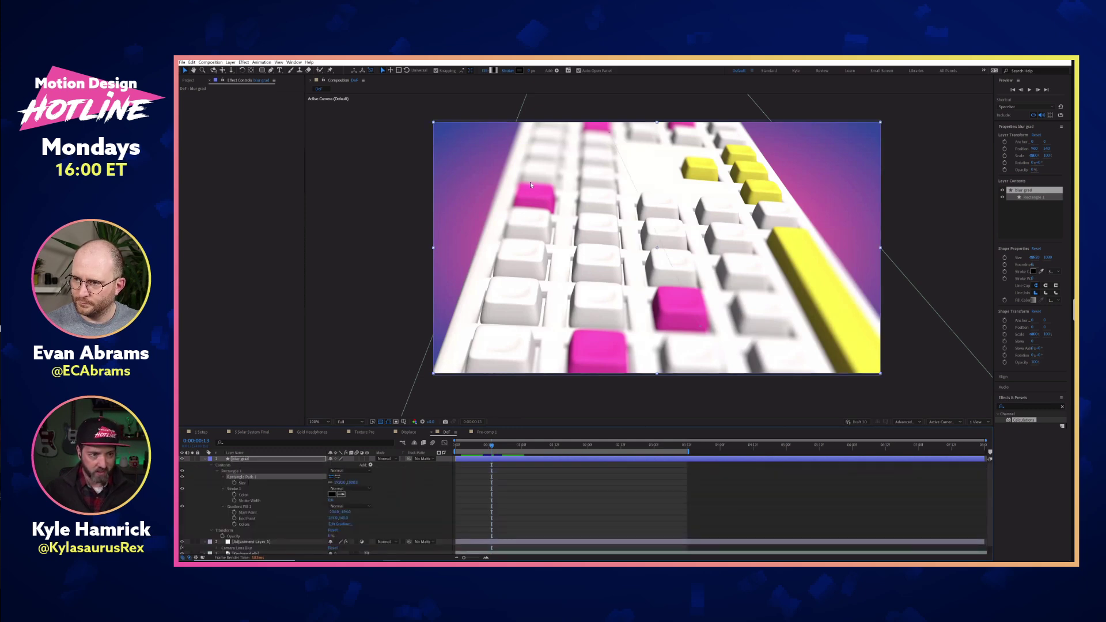
click(210, 459)
click(224, 427)
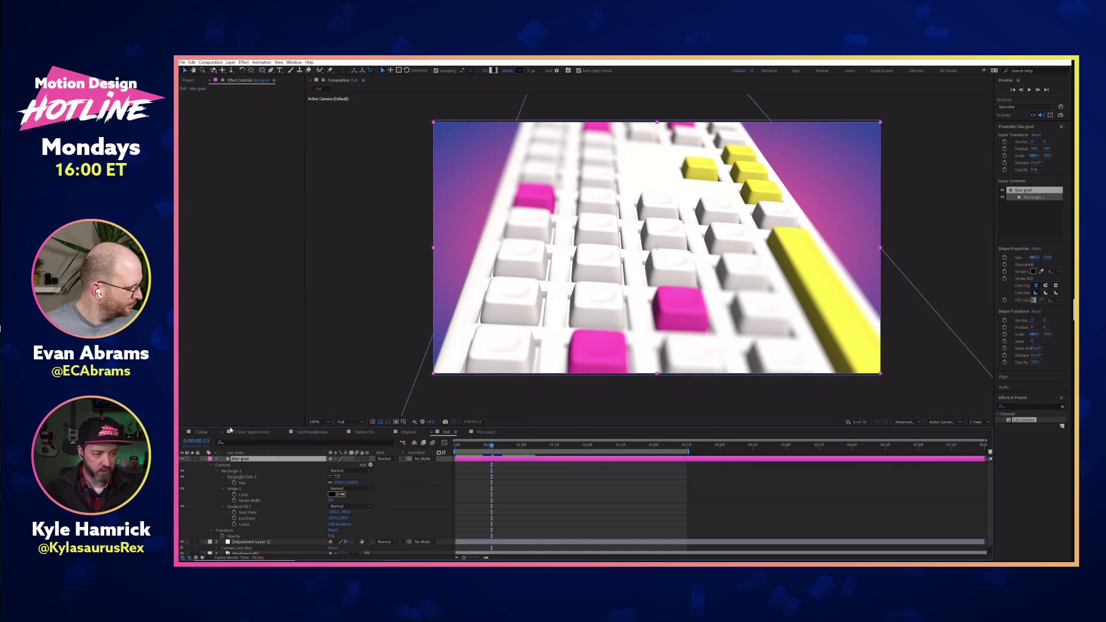
Step: Reposition the start and end points of the blur grad layer's gradient fill to shift the in-focus area across the keyboard
click(255, 476)
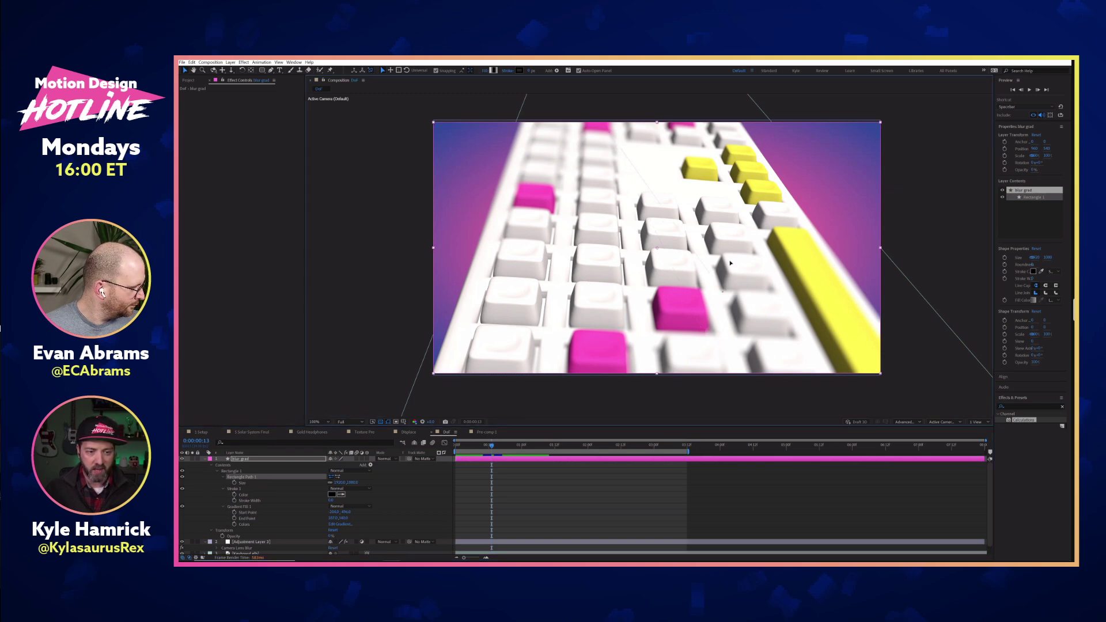
drag(728, 252, 642, 170)
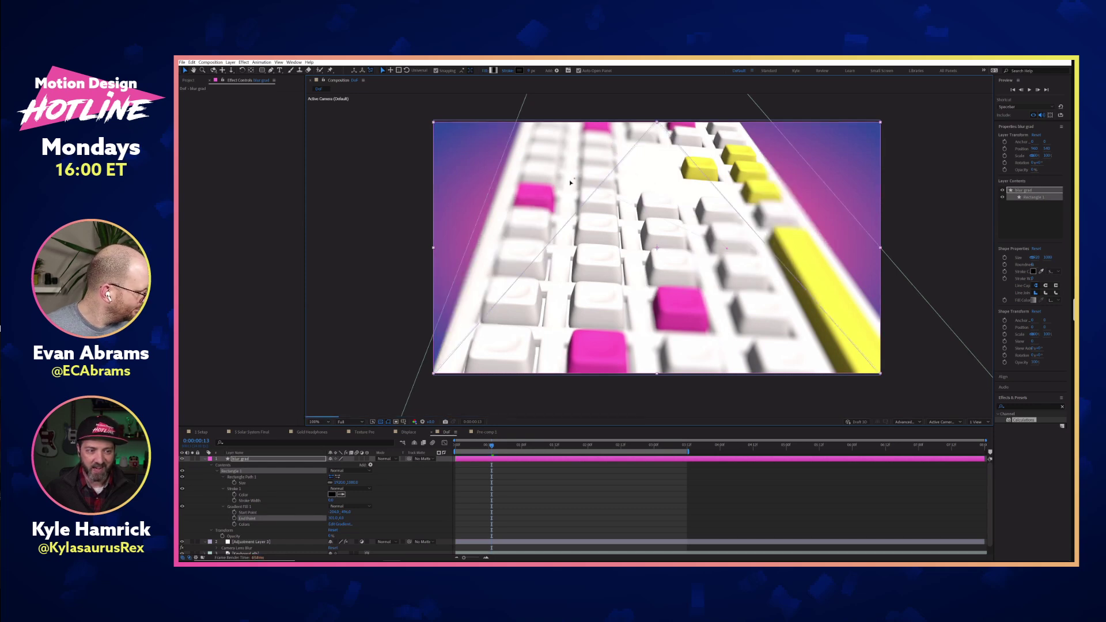
drag(576, 179, 585, 195)
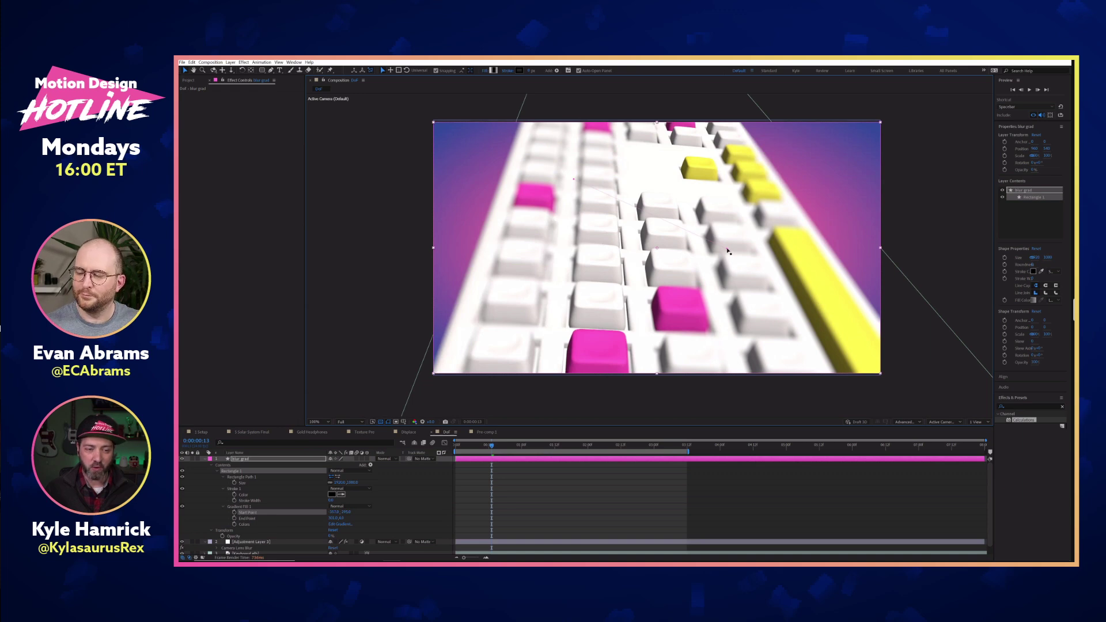
drag(773, 348, 766, 352)
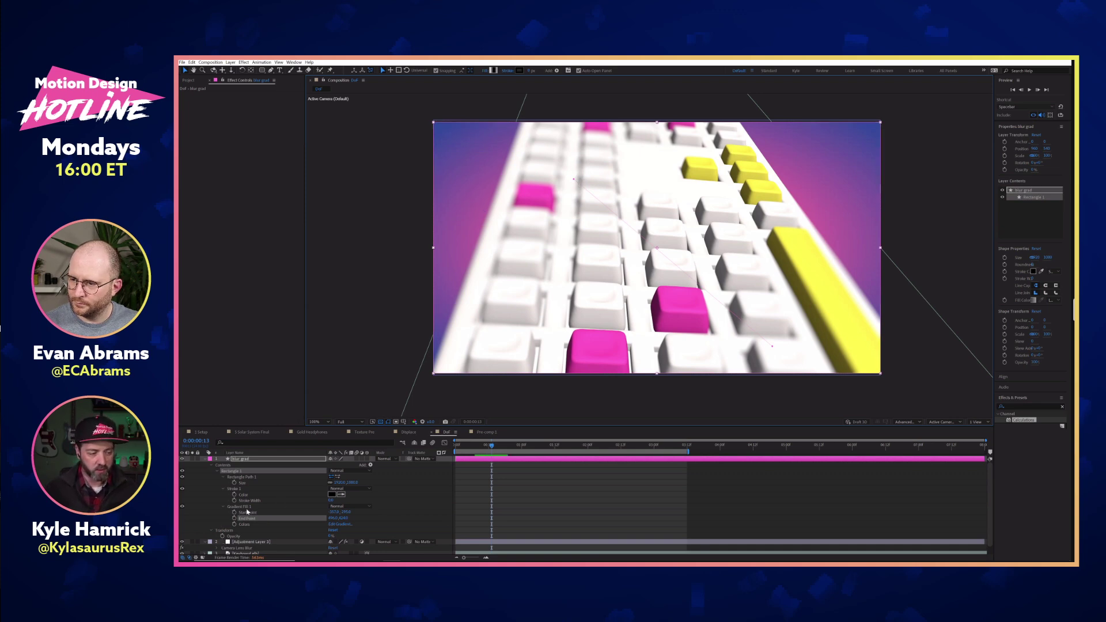
scroll(264, 519, down, 1)
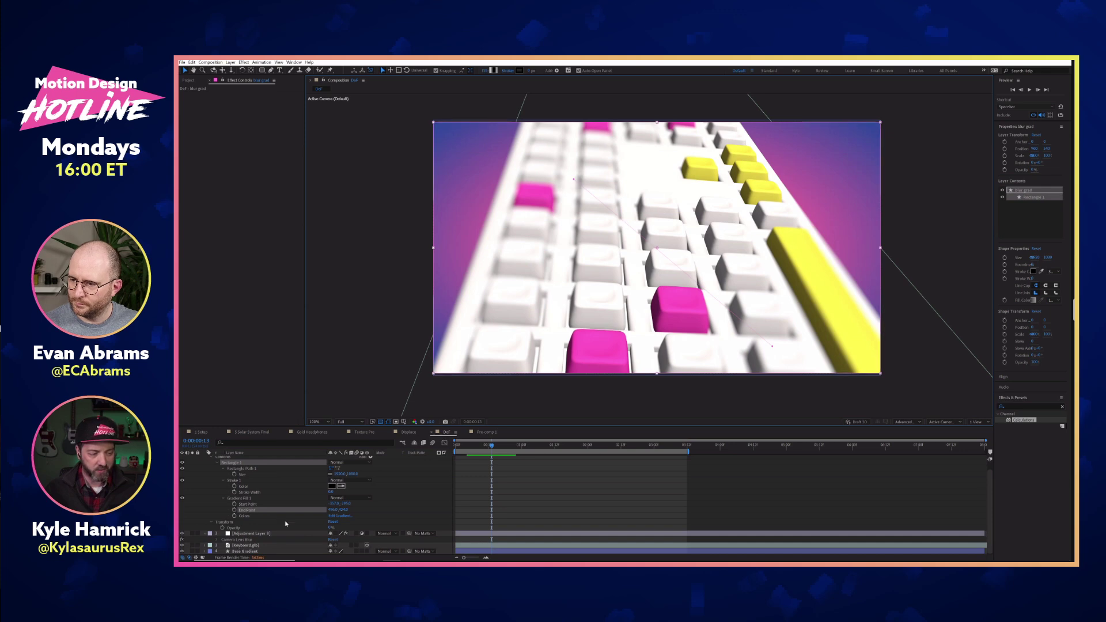
scroll(262, 501, up, 1)
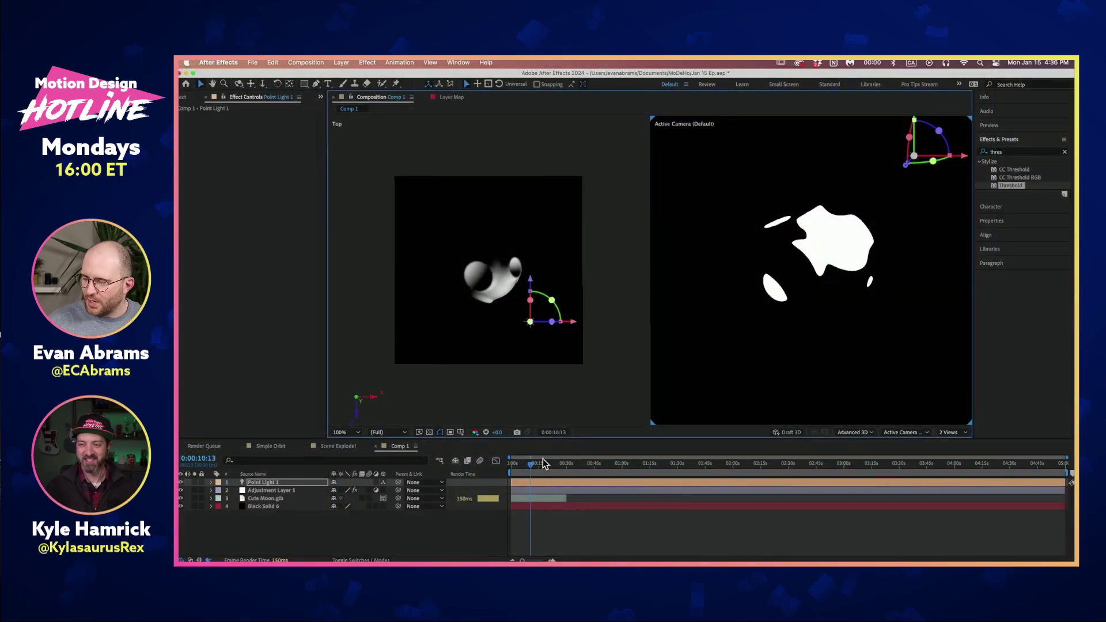
Step: Rotate the Cute Moon.glb model around its vertical axis and hide Adjustment Layer 5 to show the unprocessed moon
click(496, 268)
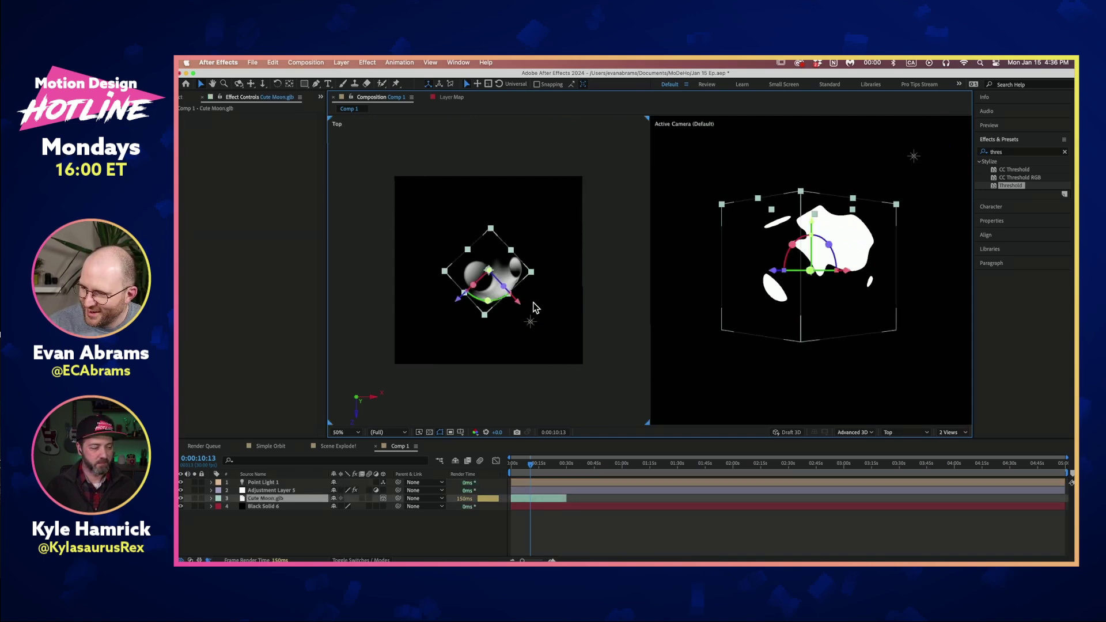
drag(488, 300, 438, 296)
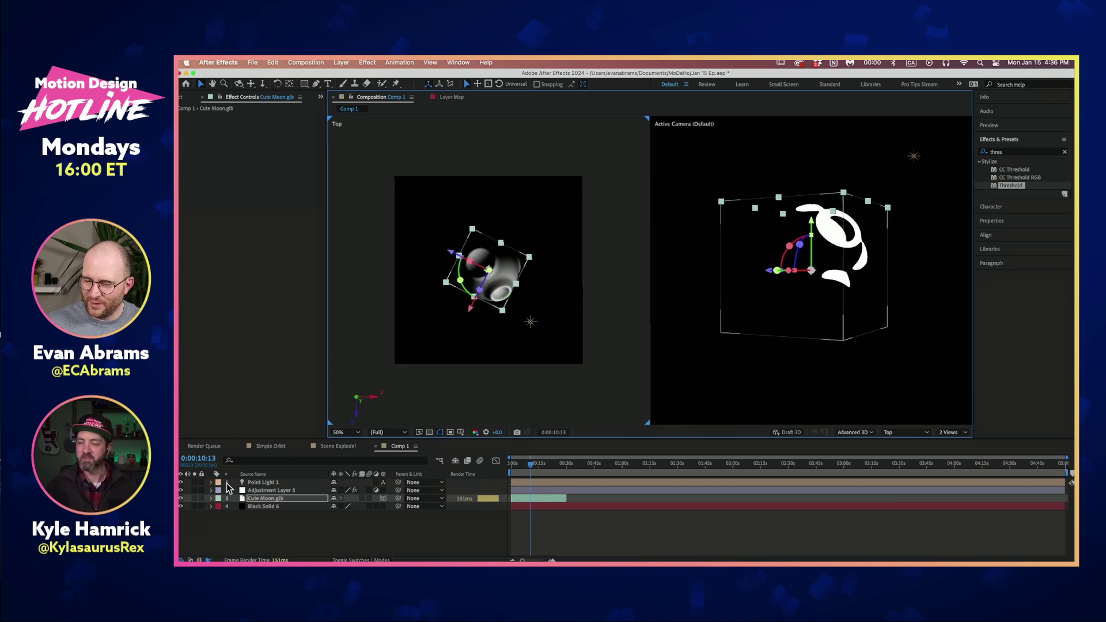
click(182, 499)
click(182, 499)
click(807, 230)
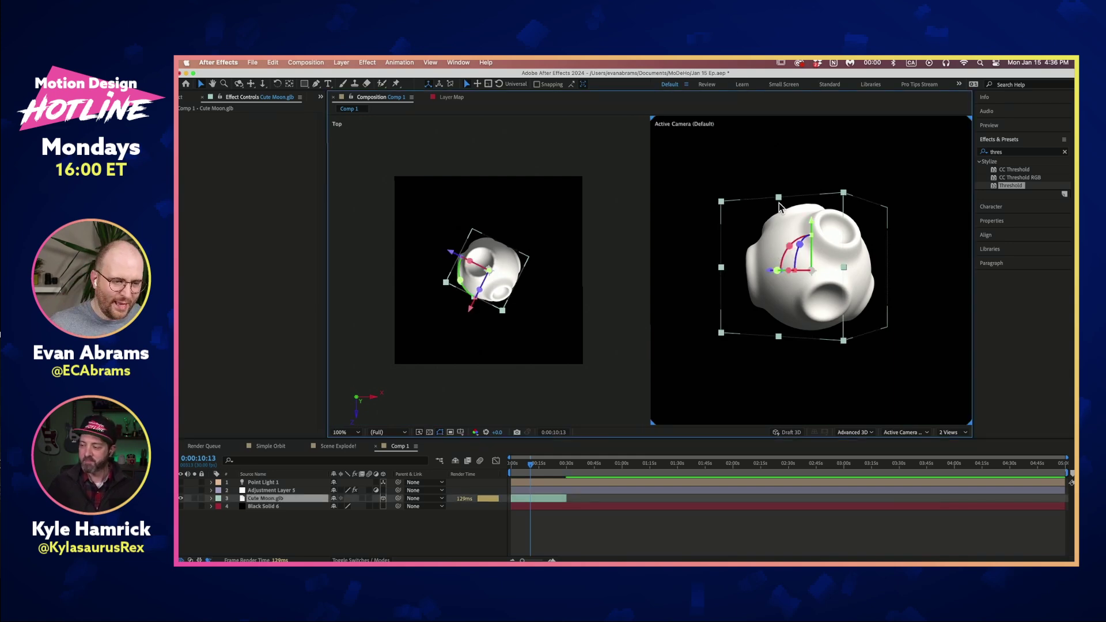
Step: Display the transparency grid and compare the moon with Black Solid 6 hidden and shown
click(181, 507)
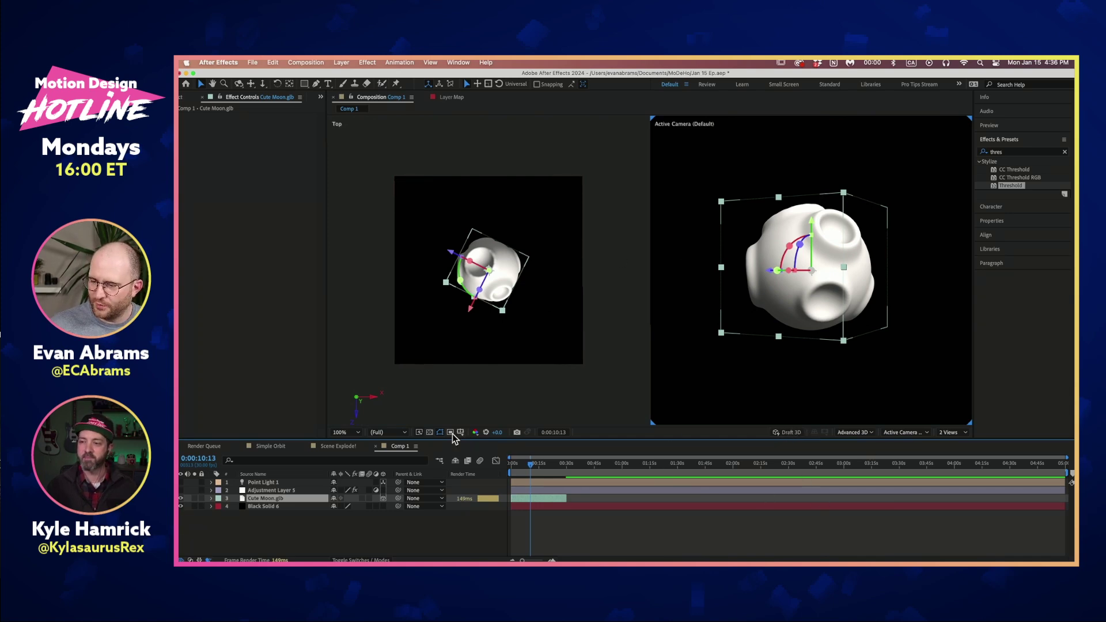
click(430, 433)
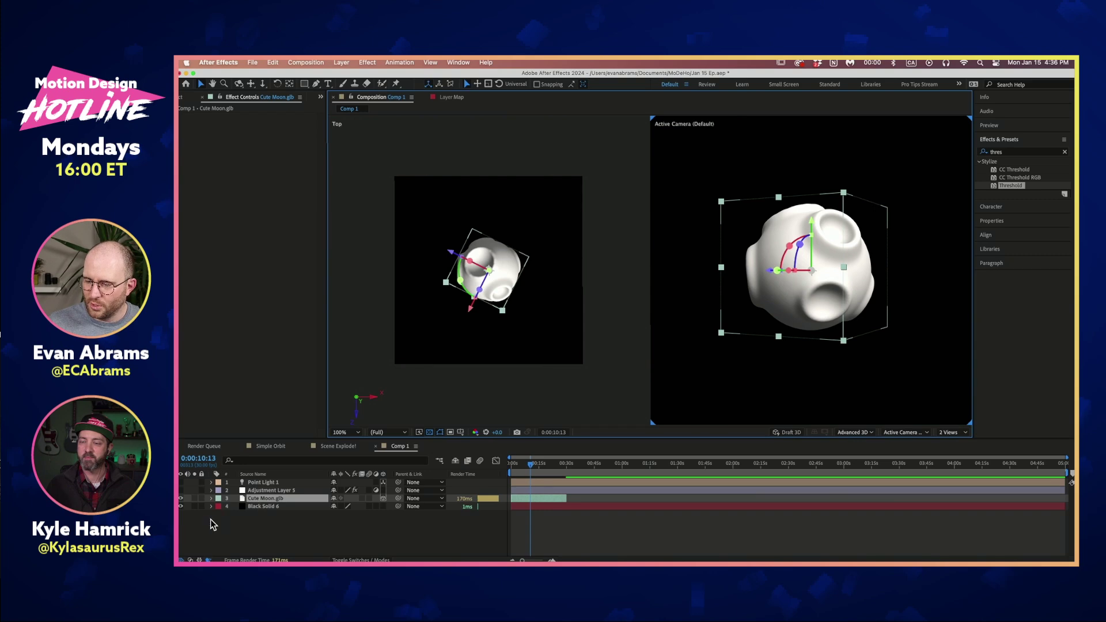
click(181, 507)
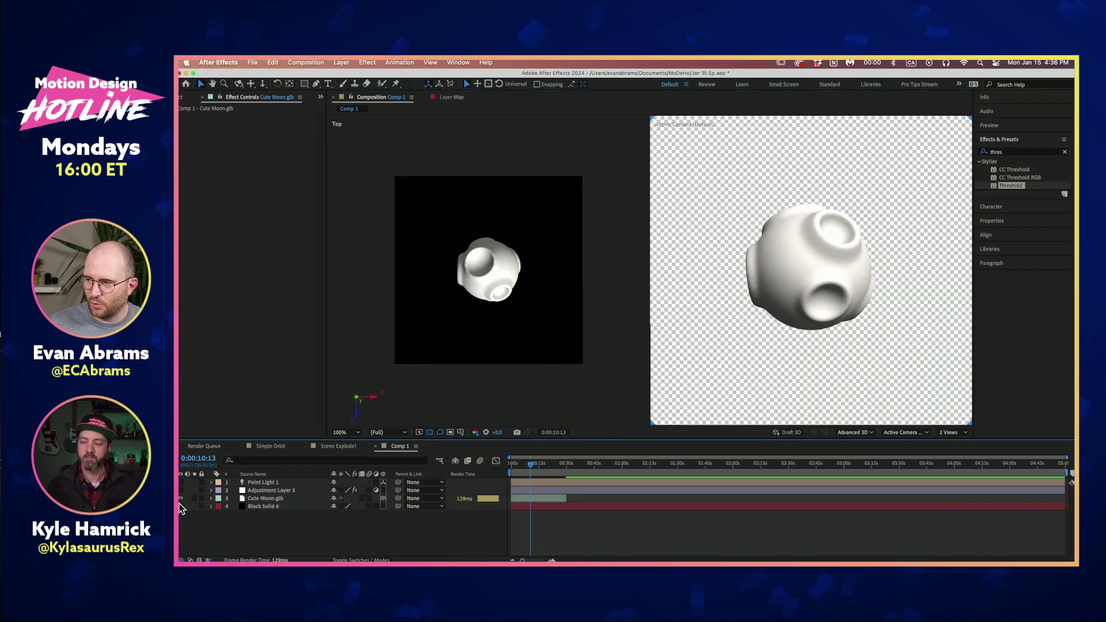
click(180, 507)
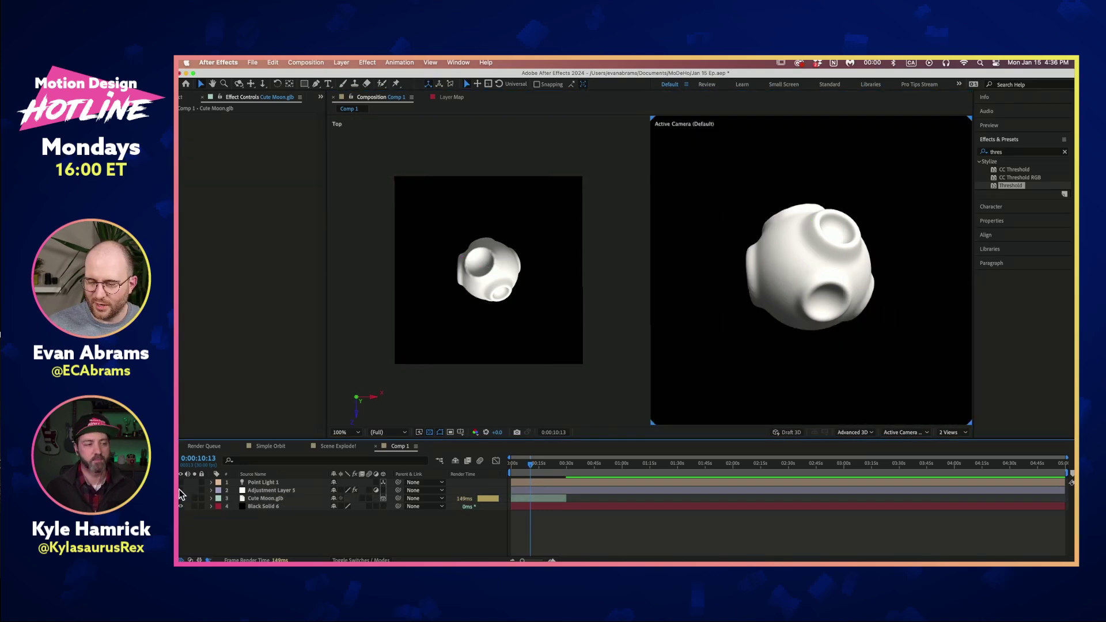
Step: Show Adjustment Layer 5 and switch its Threshold effect off and on to inspect the Gaussian Blur underneath
click(180, 490)
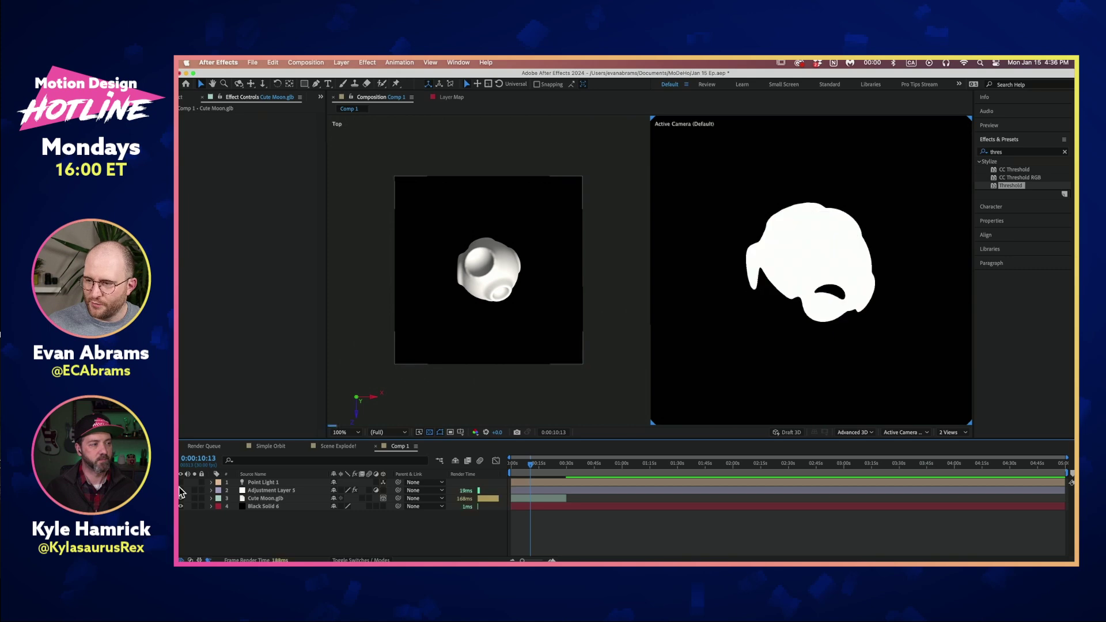
click(268, 491)
click(187, 148)
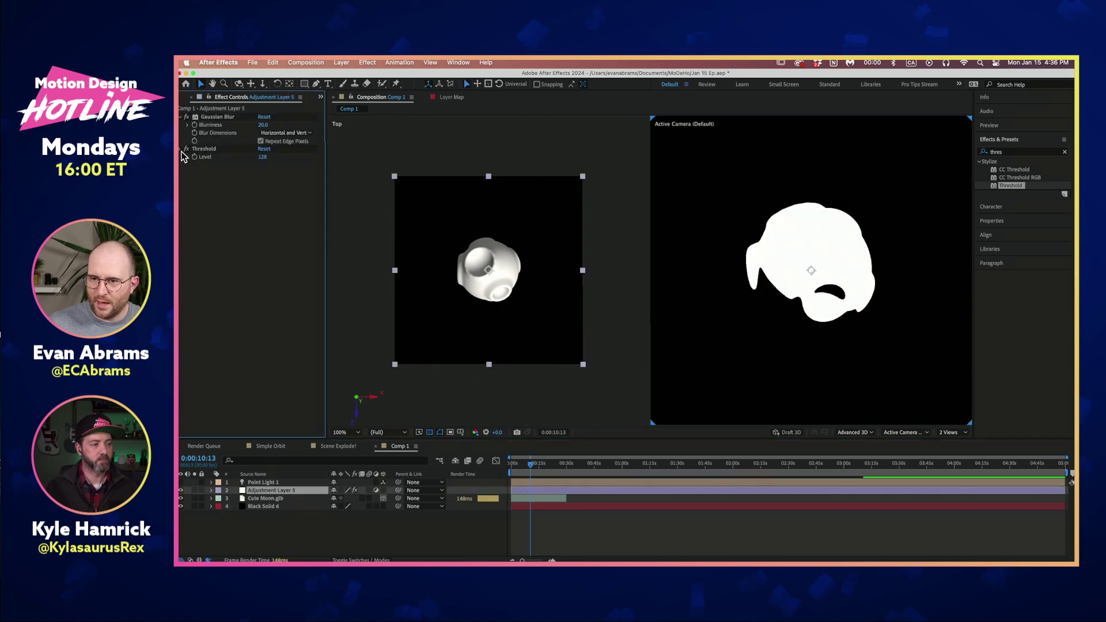
click(216, 117)
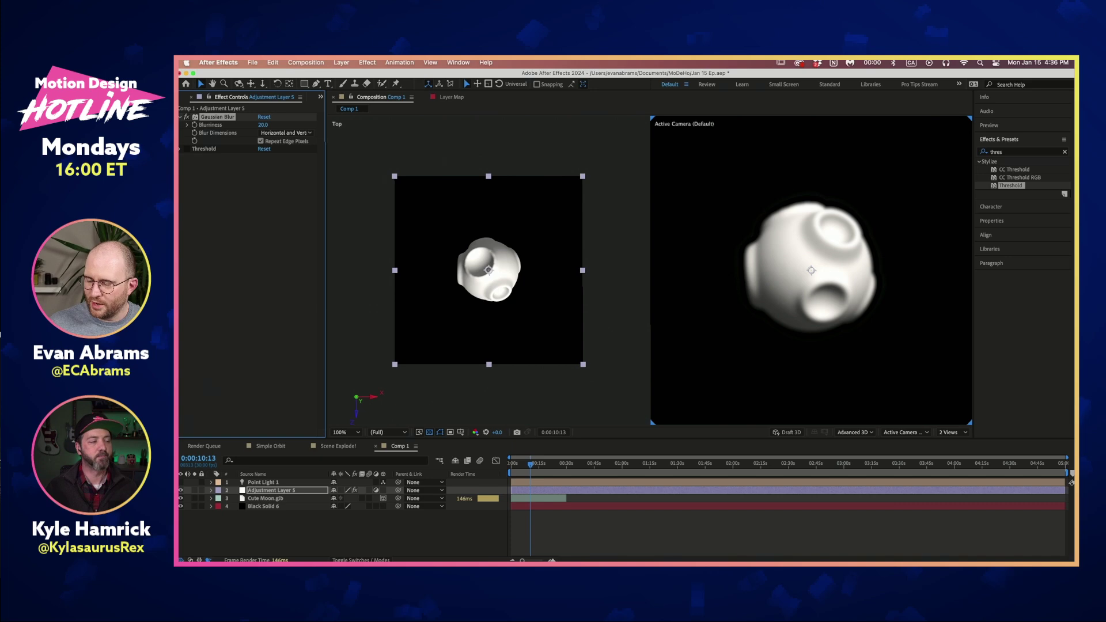
click(186, 149)
Step: Compare the thresholded moon's edges without Black Solid 6, with the transparency grid on and off
click(184, 515)
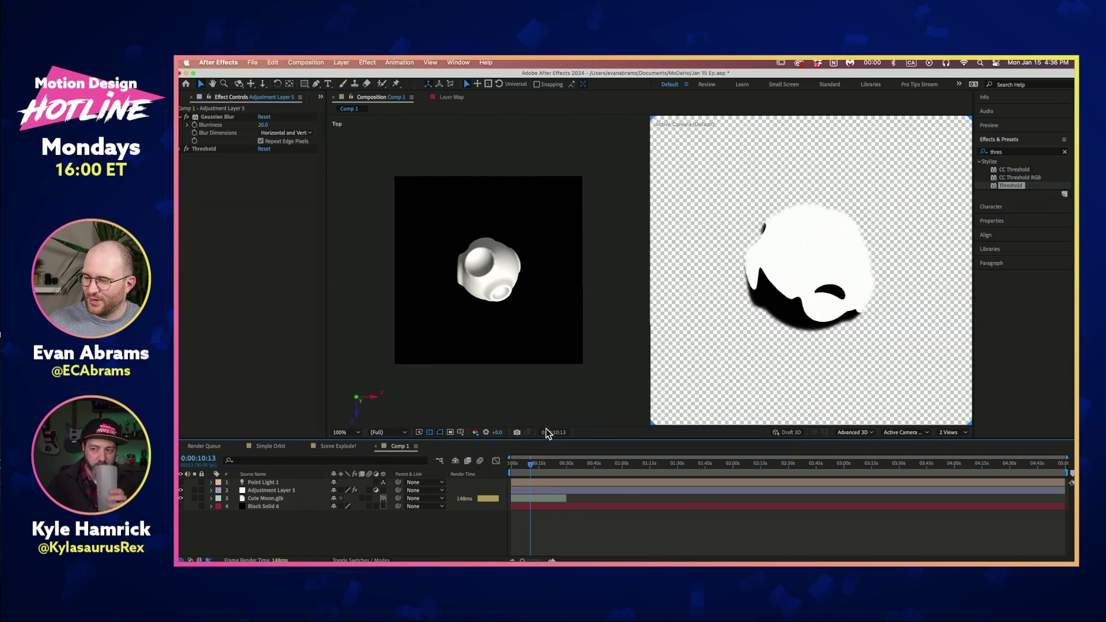
click(429, 432)
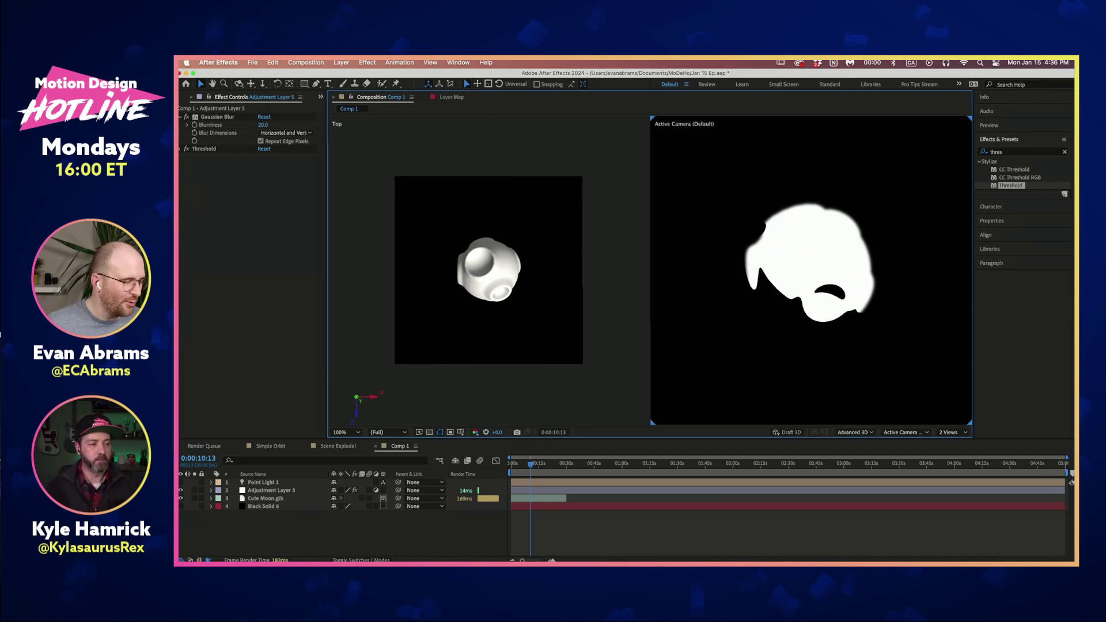
click(181, 506)
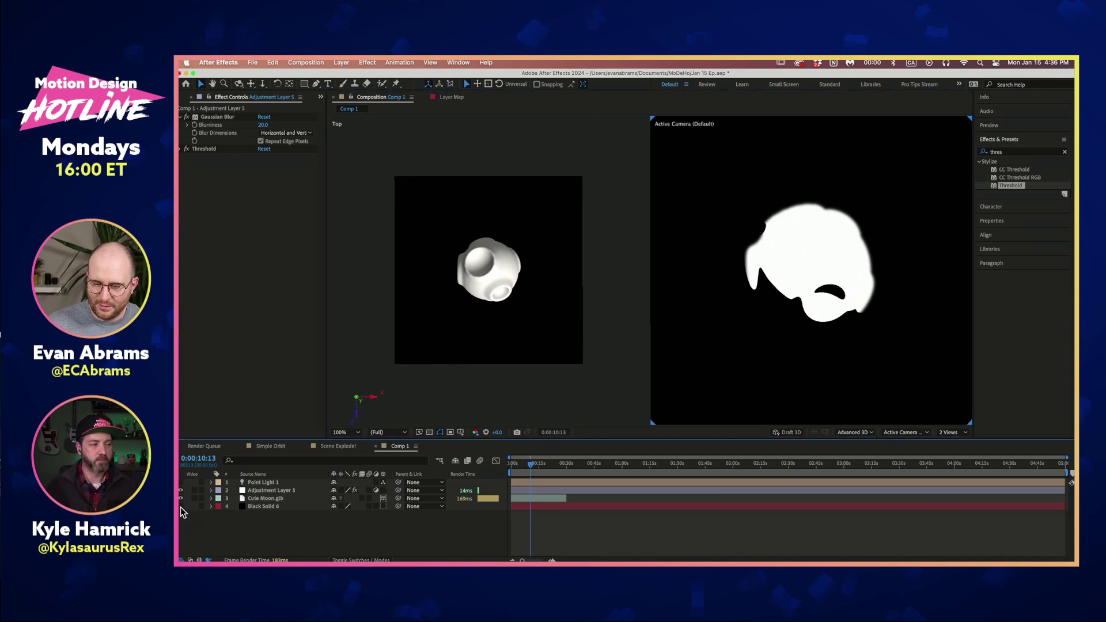
Step: Turn Point Light 1 back on and move it in the Top view to in front of the moon and slightly left
click(574, 483)
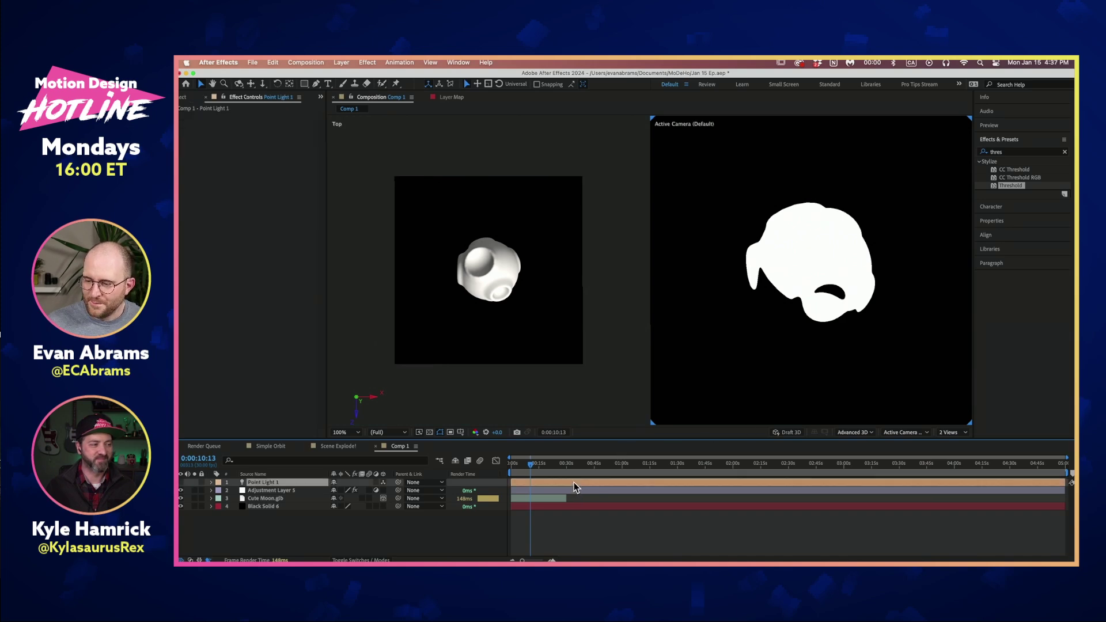
click(181, 482)
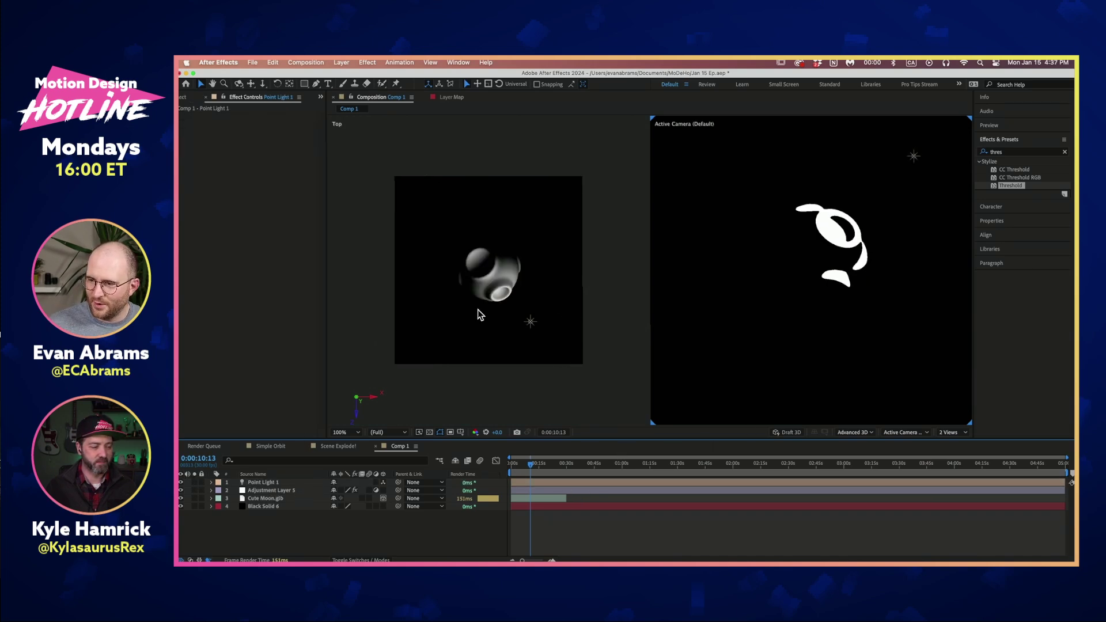
click(525, 483)
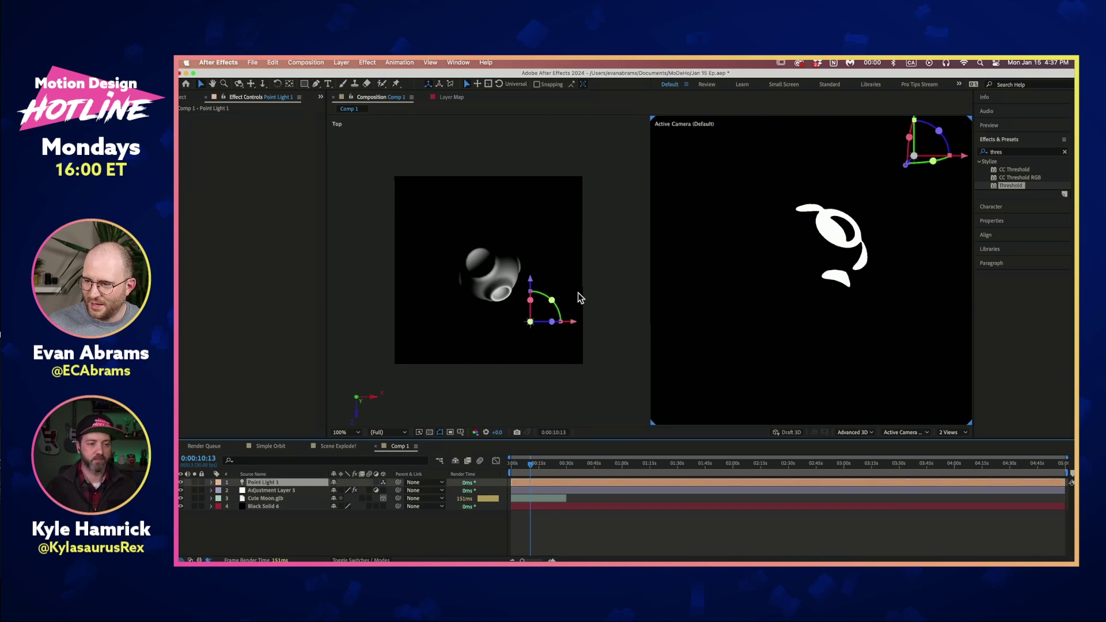
drag(530, 321, 477, 350)
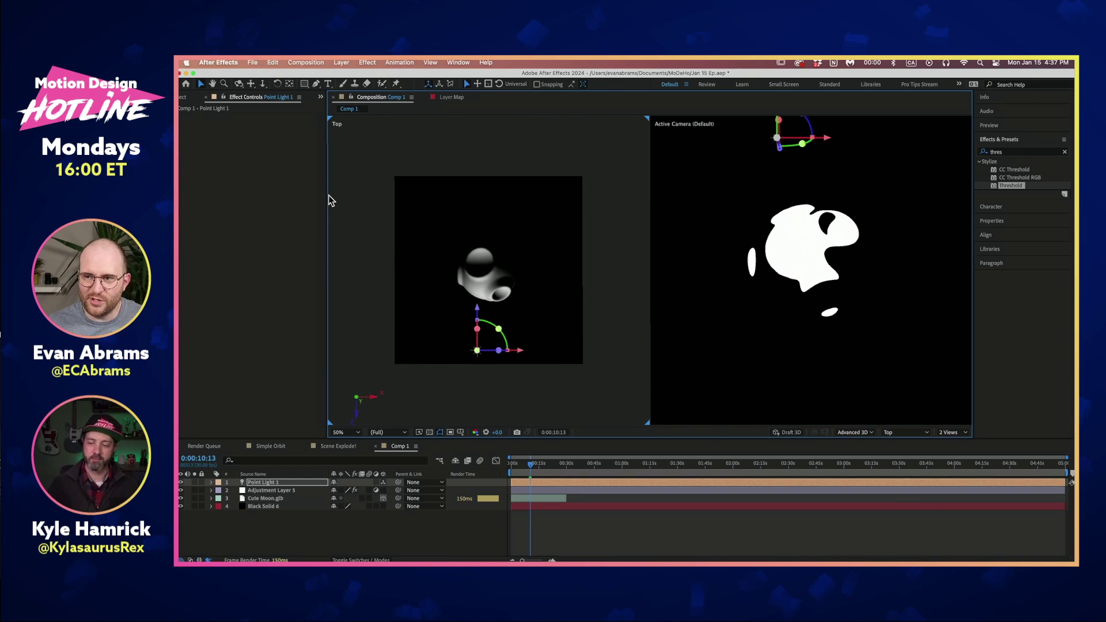
Step: Bring up the project's item list and hide the Black Solid 6 layer
key(super+0)
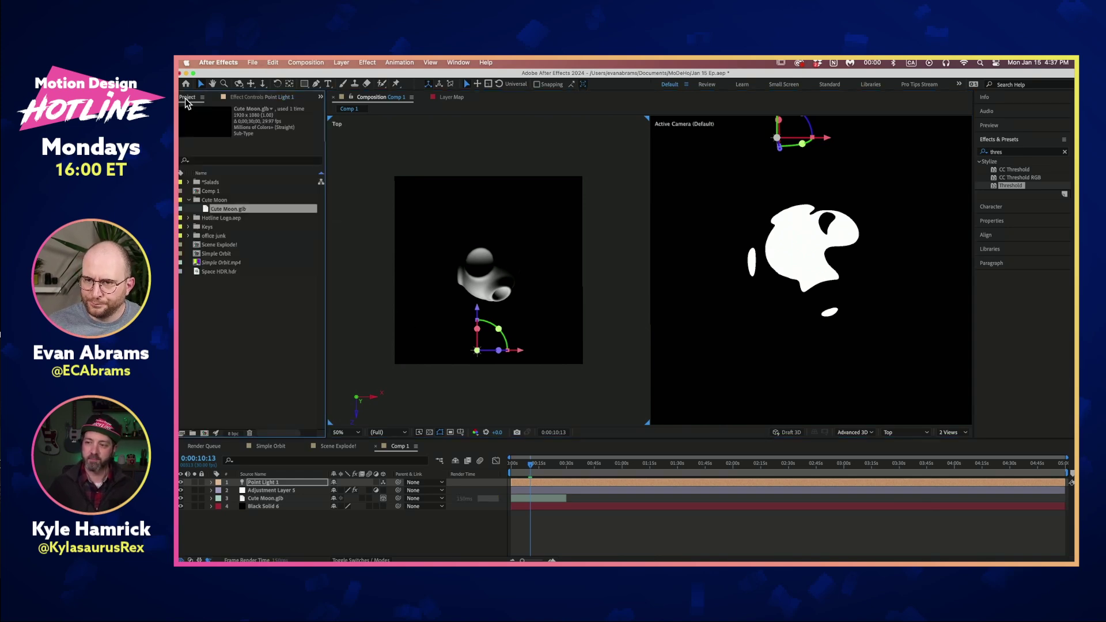
click(241, 358)
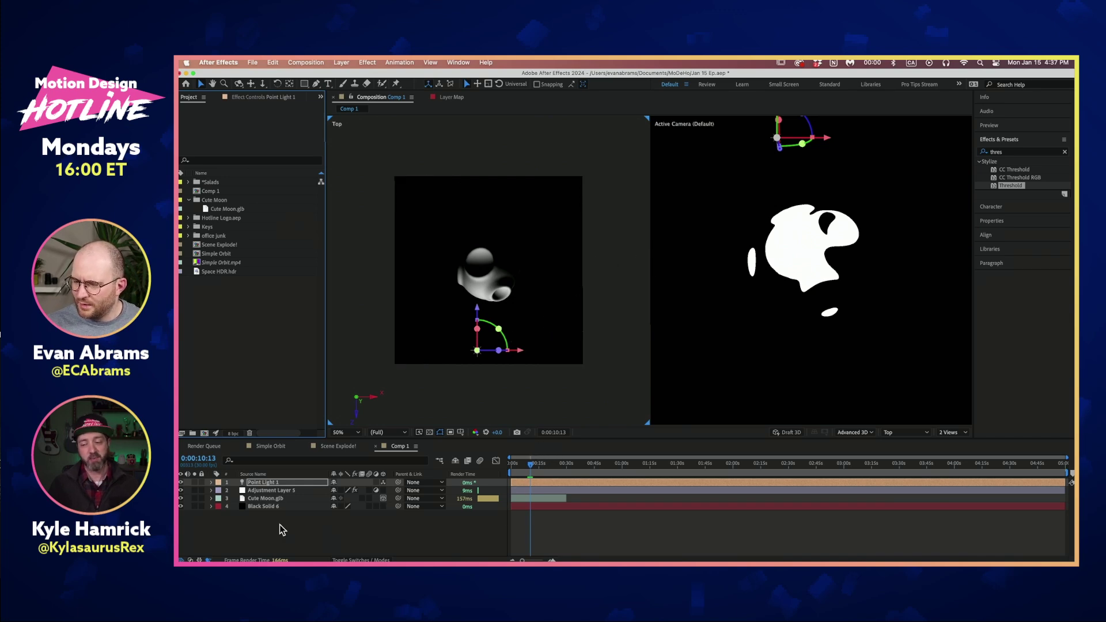
click(265, 491)
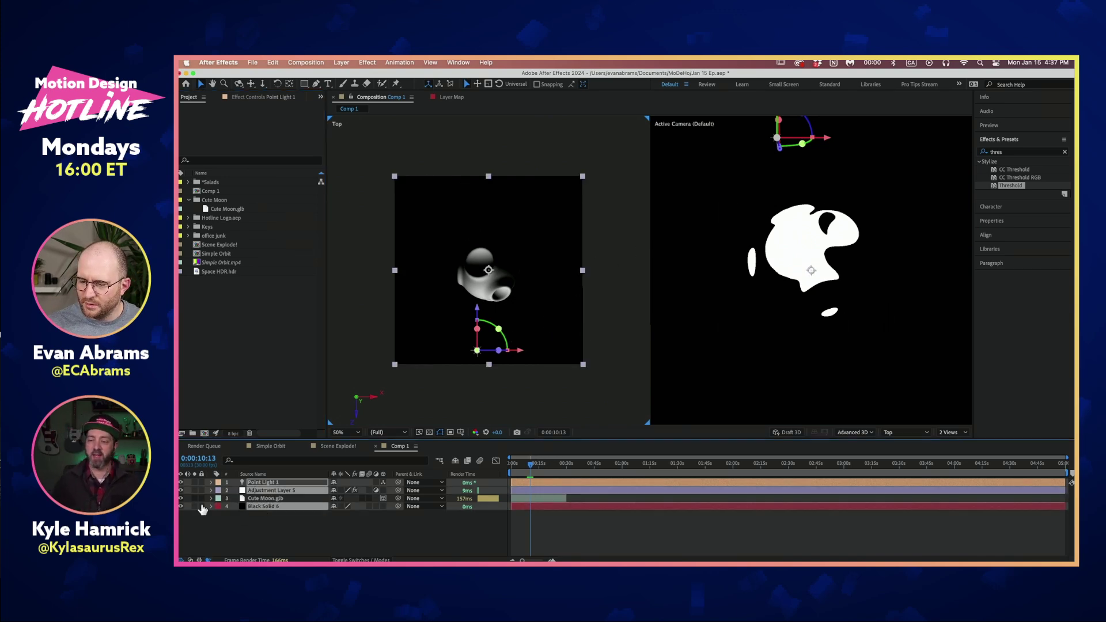
click(183, 512)
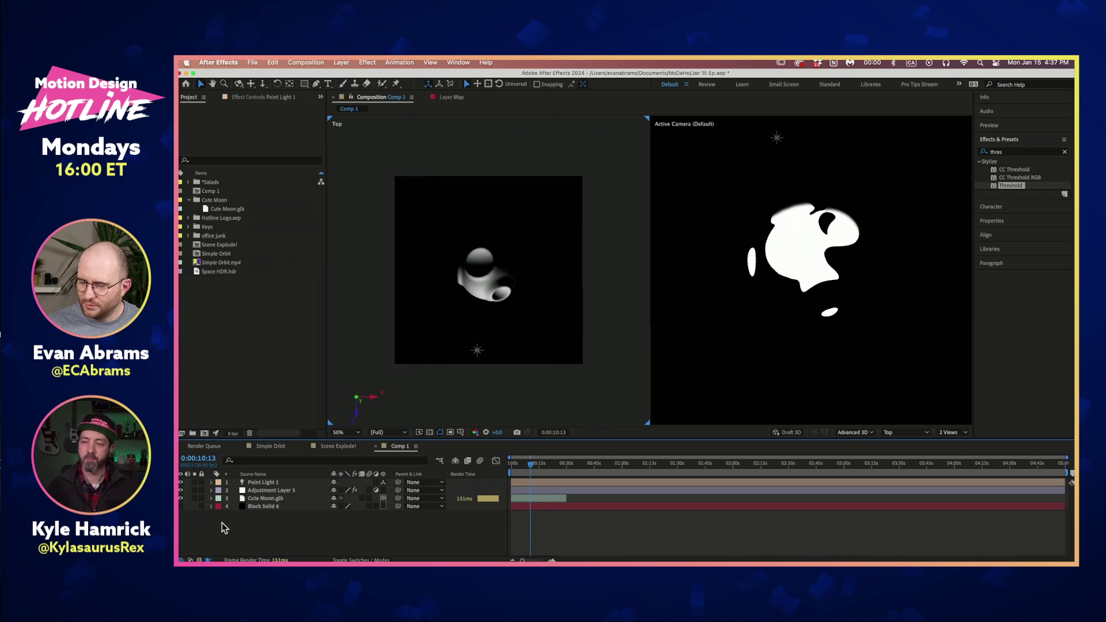
click(231, 358)
click(205, 433)
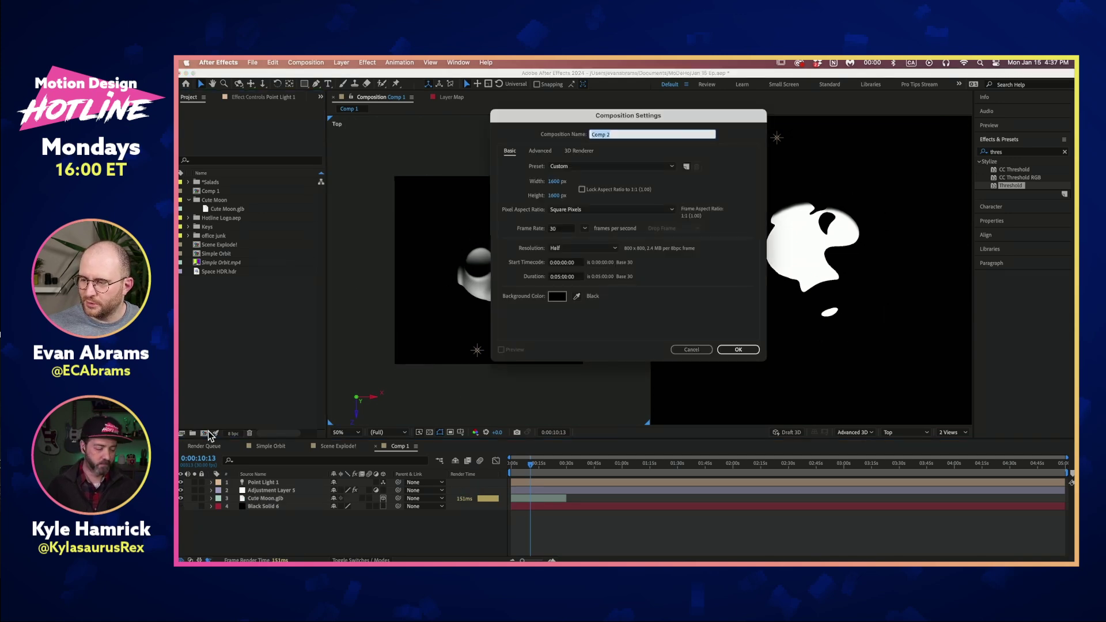
key(Return)
key(super+z)
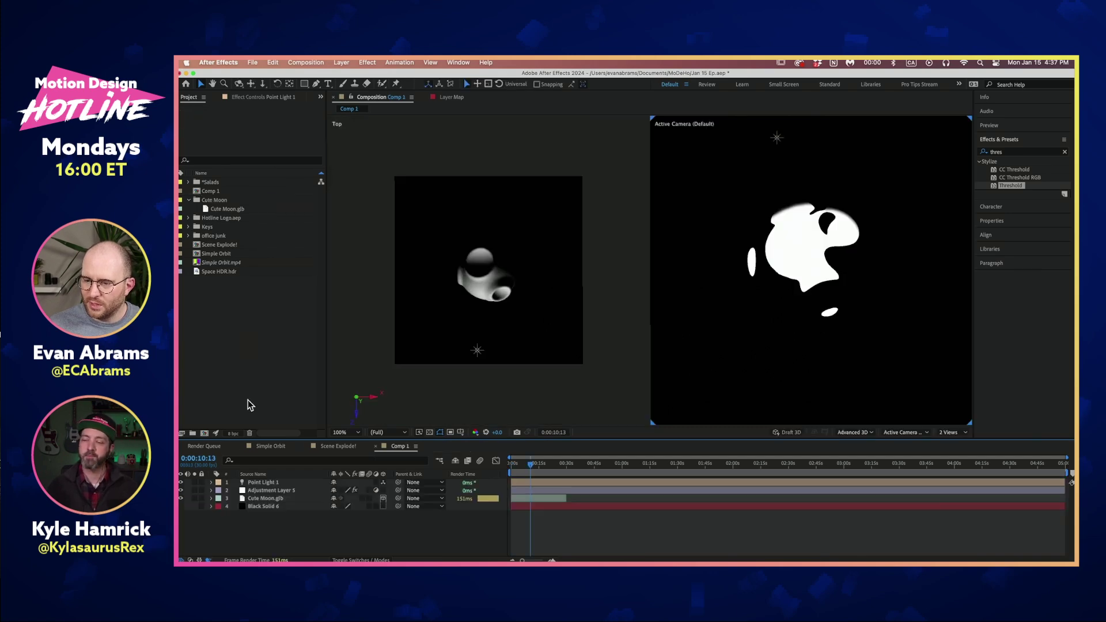
Step: Create a new composition using the Social Media Square 1080x1080, 30 fps preset
click(203, 435)
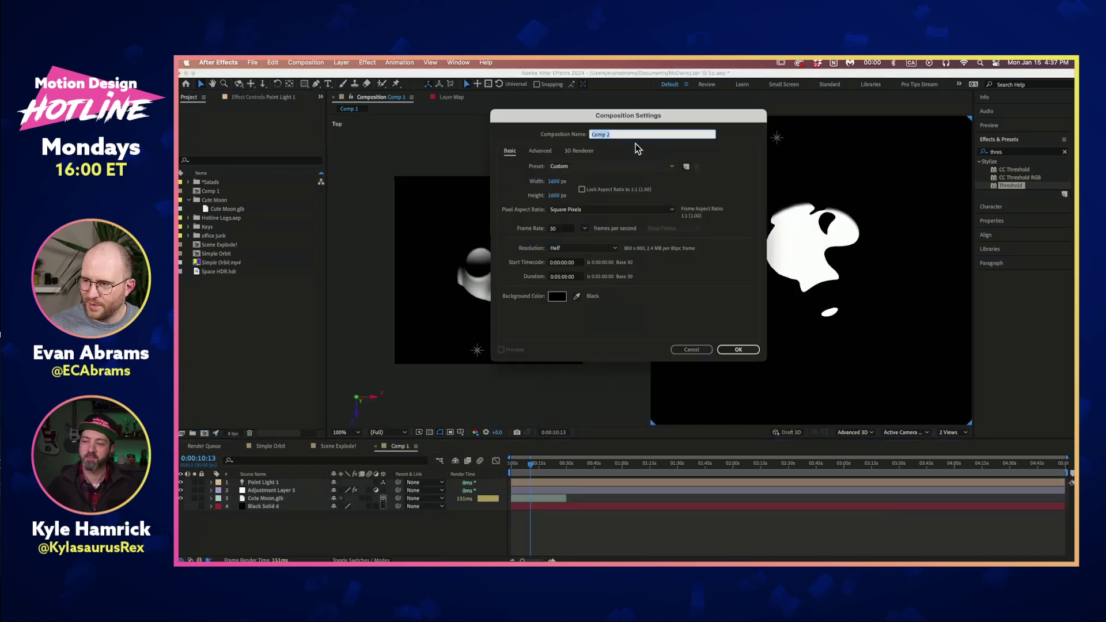
click(581, 168)
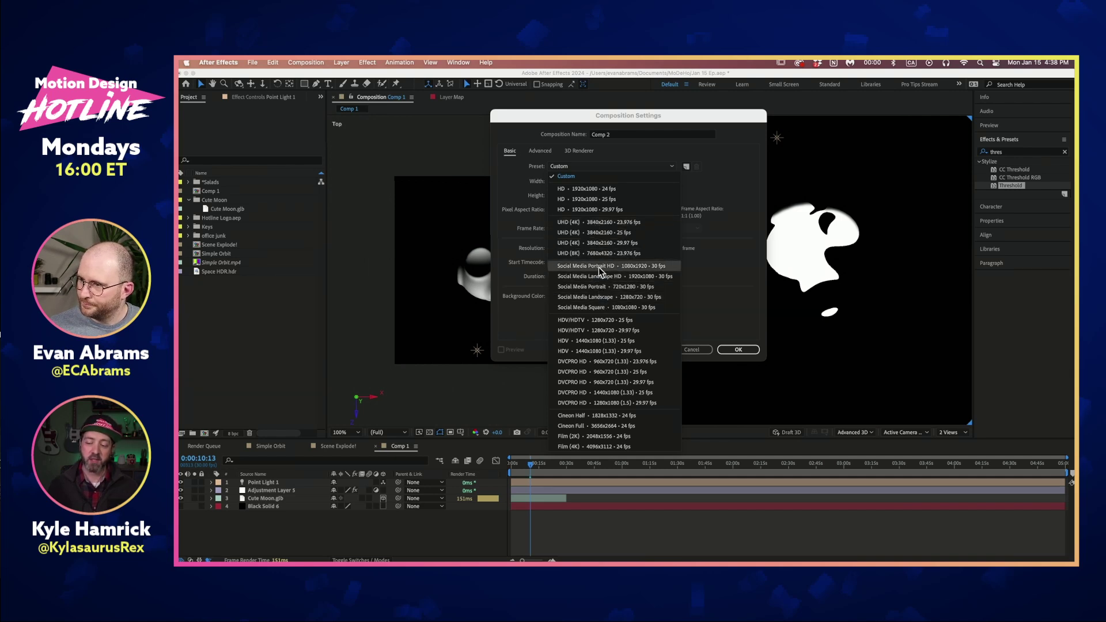
click(607, 307)
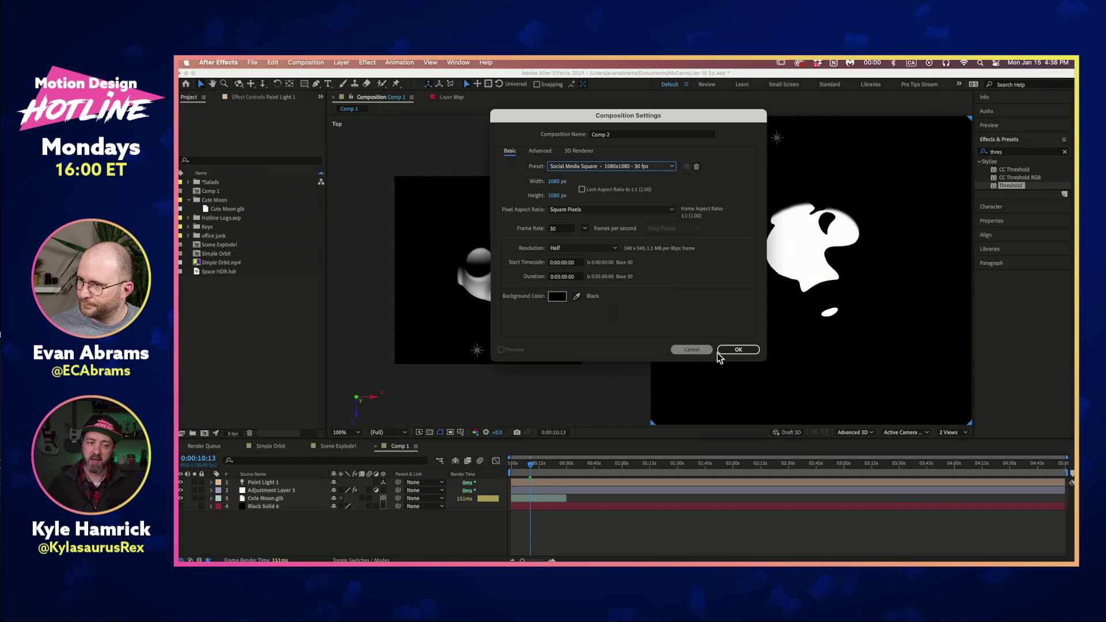
click(740, 349)
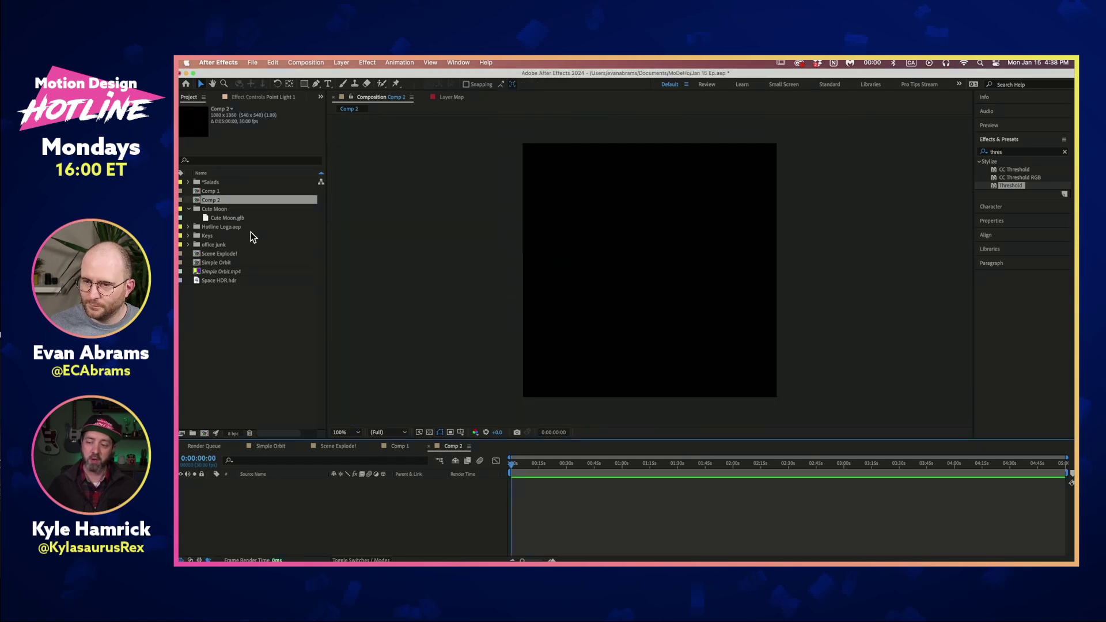
Step: Add Cute Moon.glb to the new composition, accept the Advanced 3D renderer, and set the current time to 0:00:06:26
drag(246, 220, 316, 484)
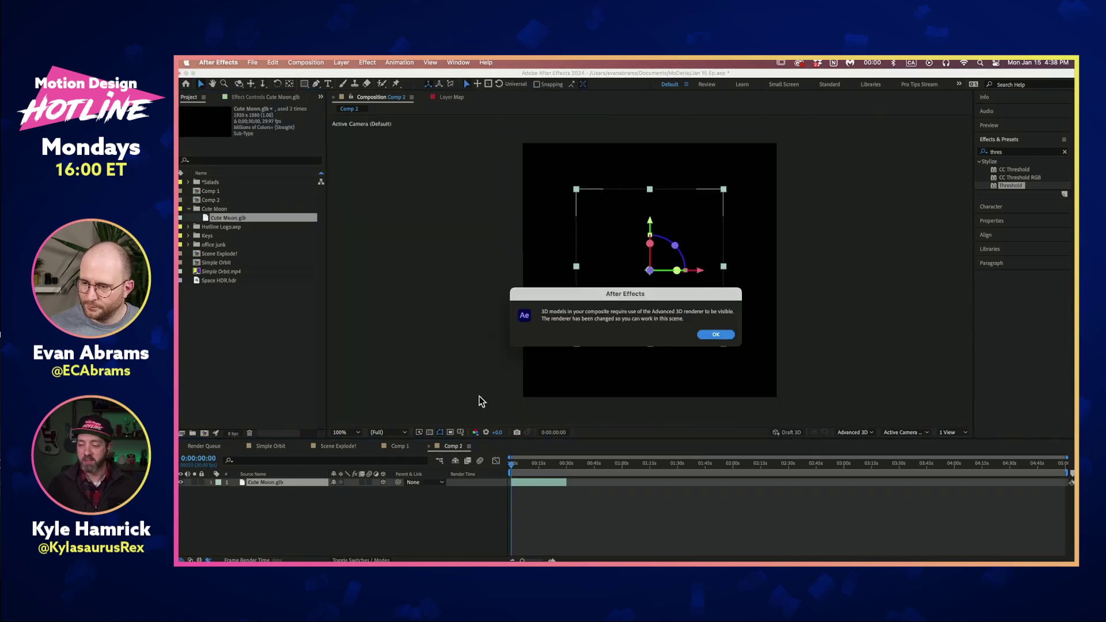
click(715, 335)
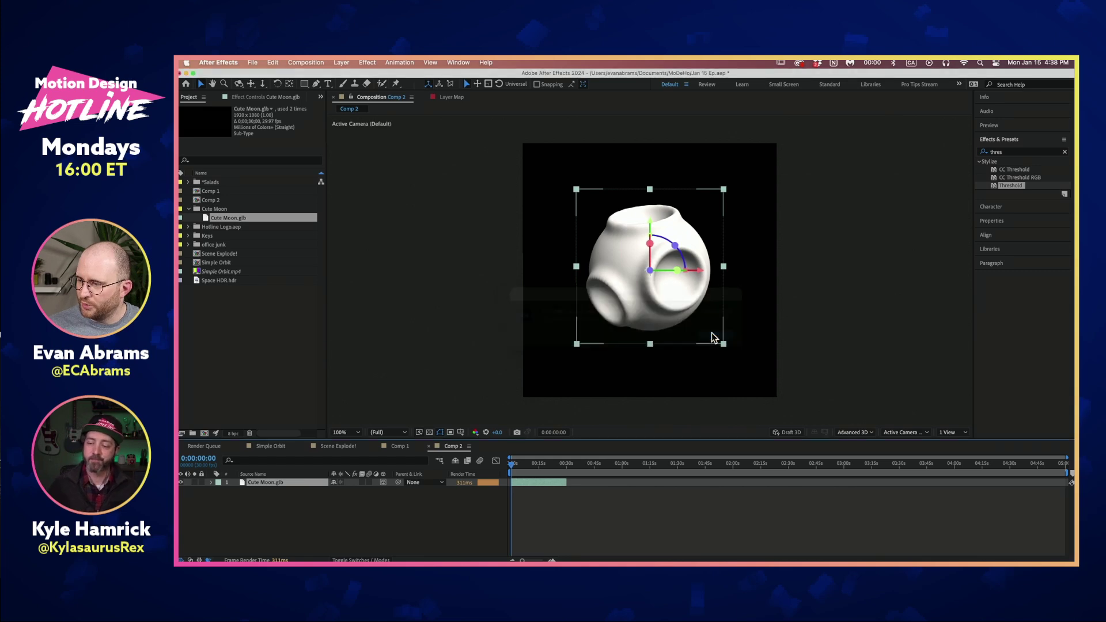
click(337, 496)
drag(523, 470, 534, 472)
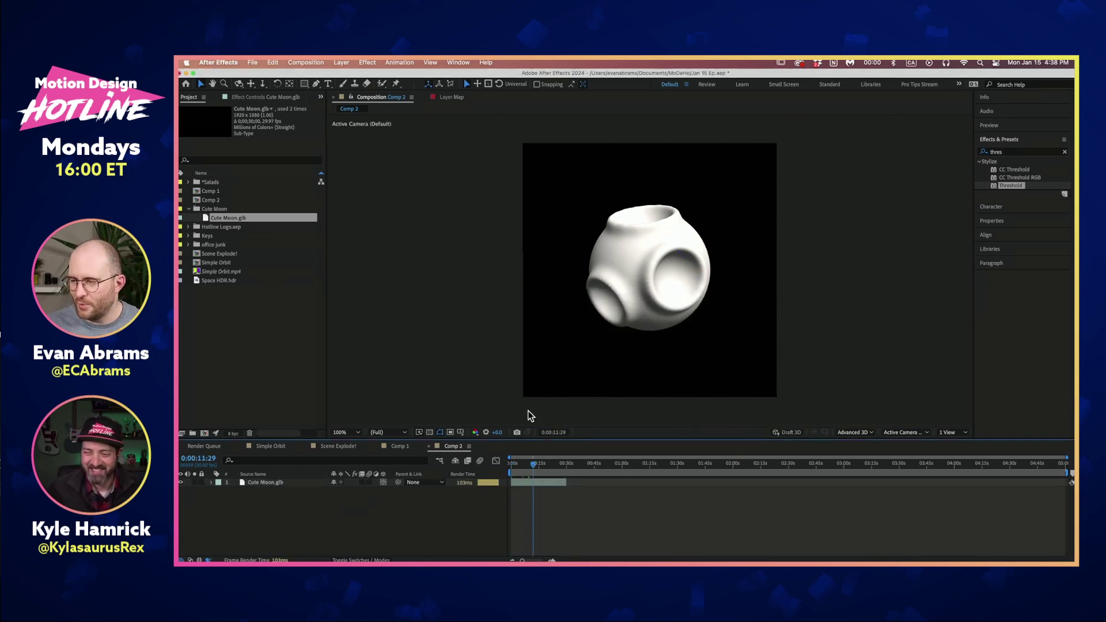
drag(529, 464, 523, 464)
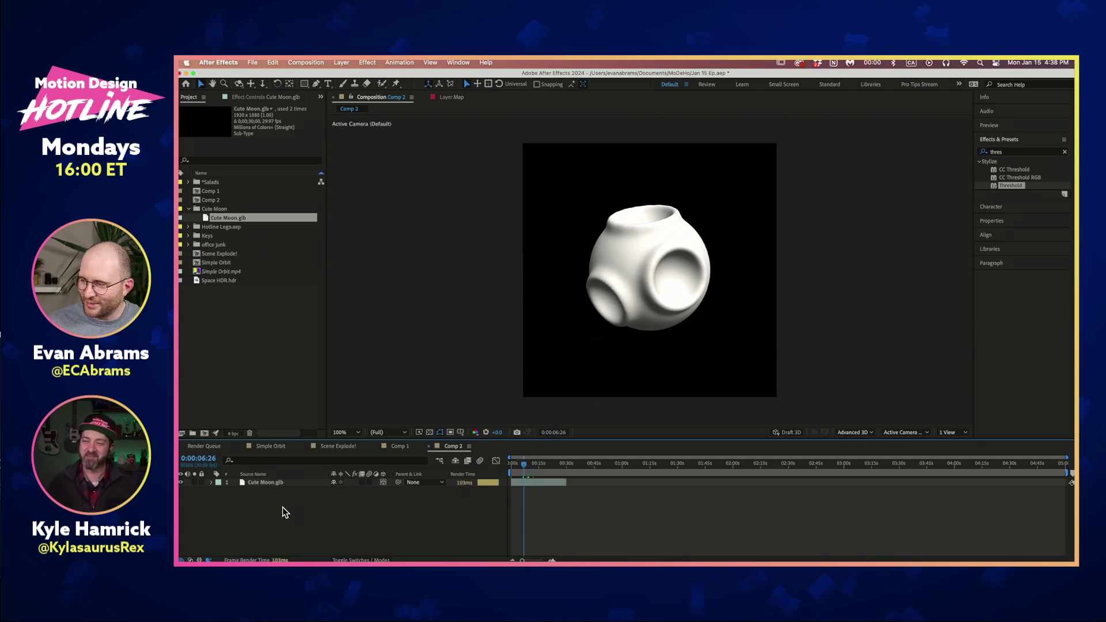
Step: Create a black composition-size solid and place it beneath the Cute Moon.glb layer
right_click(264, 510)
mouse_move(346, 441)
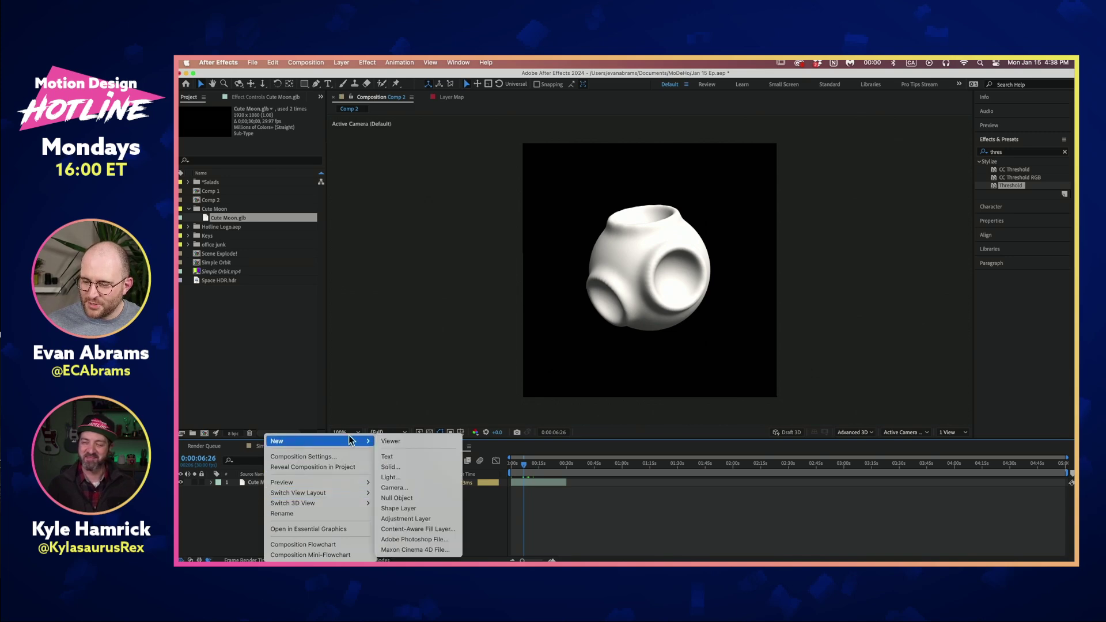
click(399, 467)
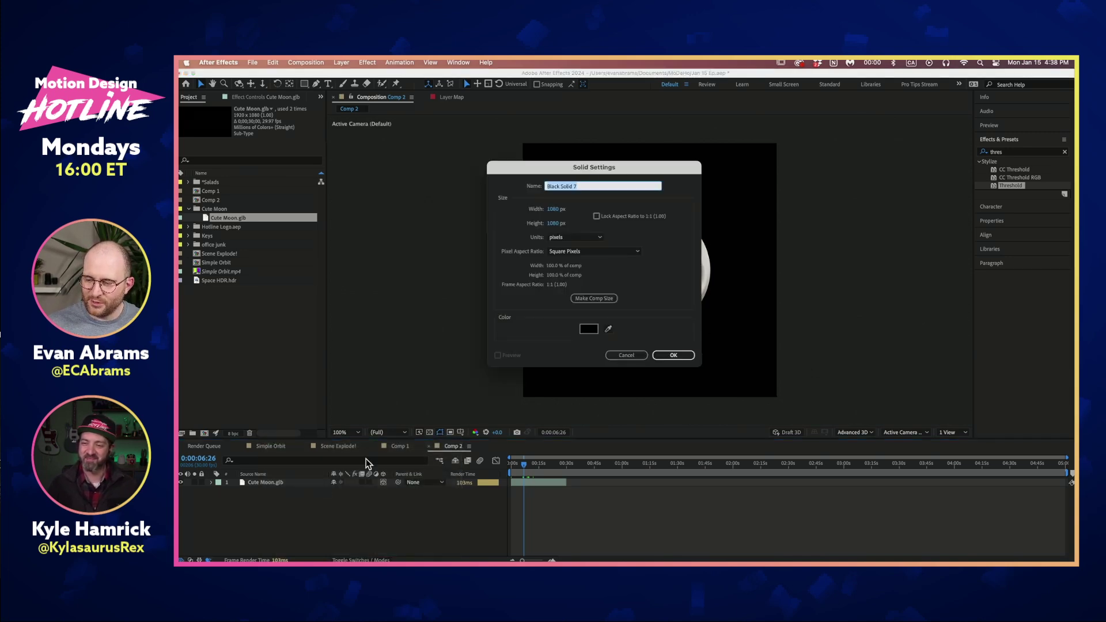
click(606, 298)
click(673, 355)
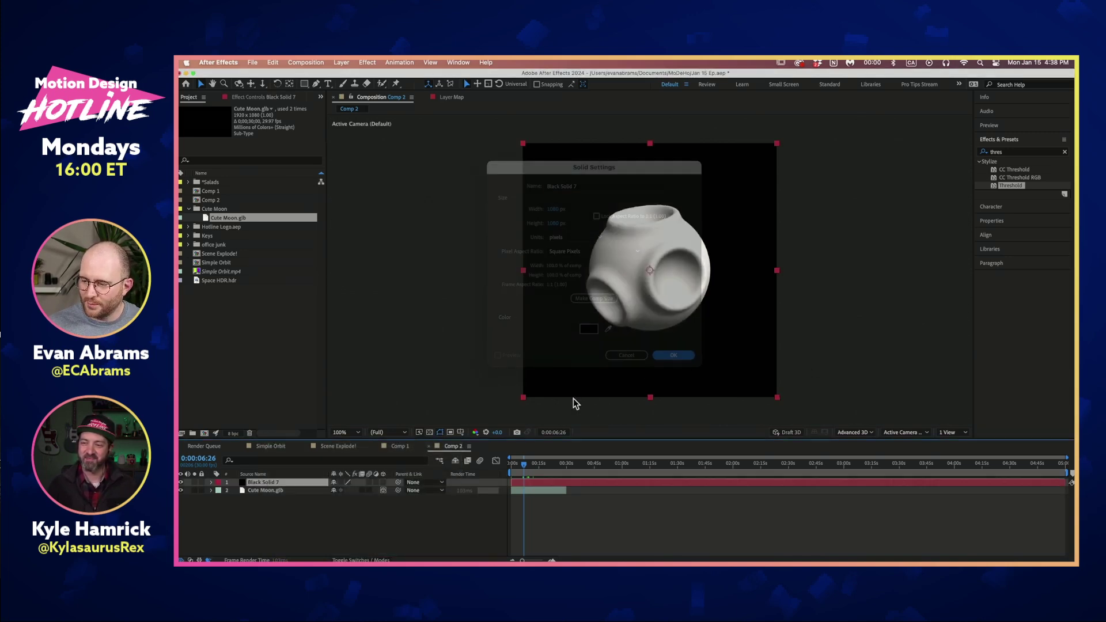
drag(265, 481, 273, 494)
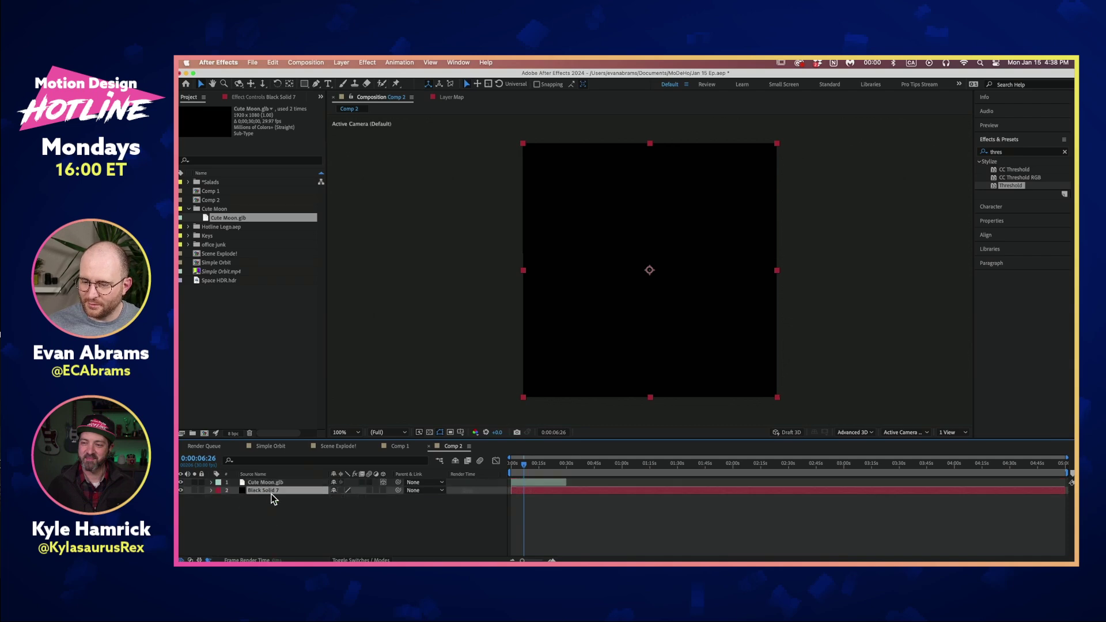
Step: Apply the Fractal Noise effect to the black solid behind the moon
click(1003, 153)
text(fractal)
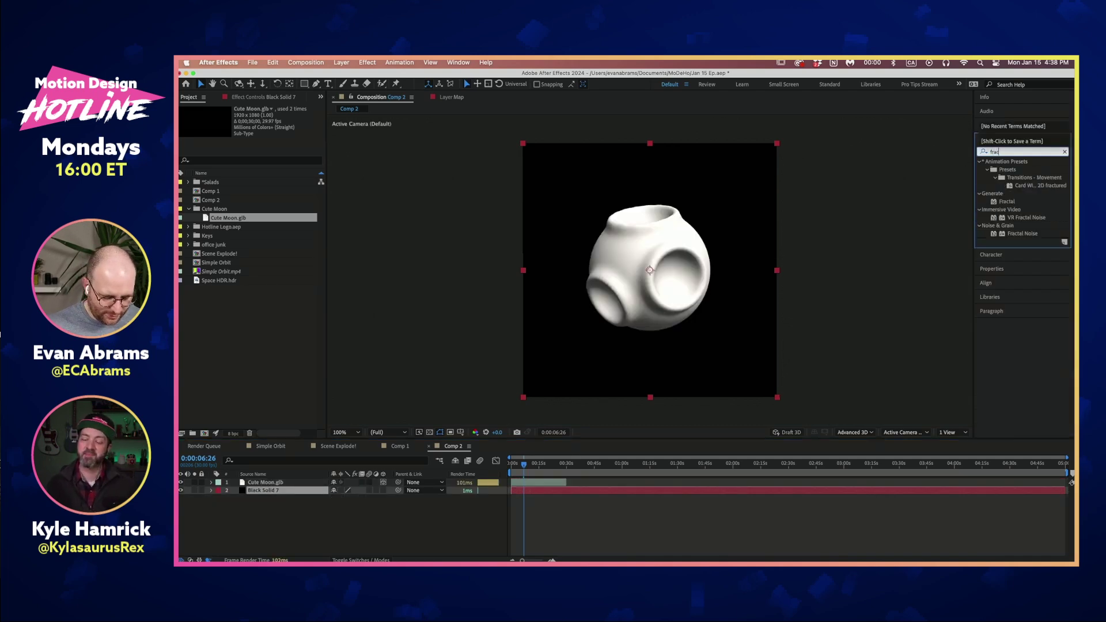
double_click(1023, 202)
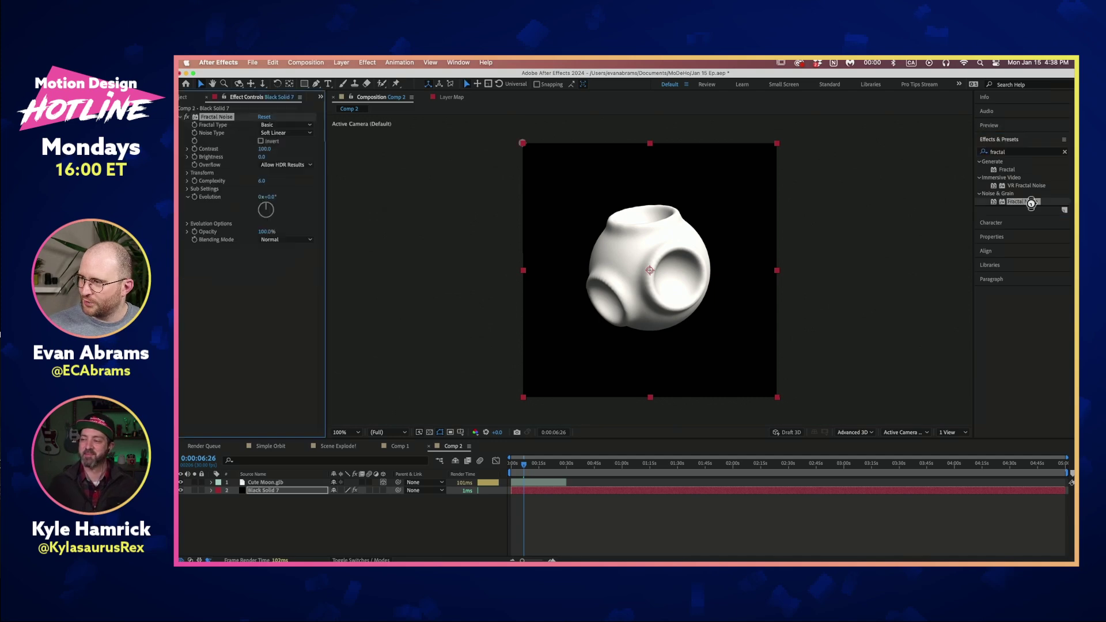
click(453, 534)
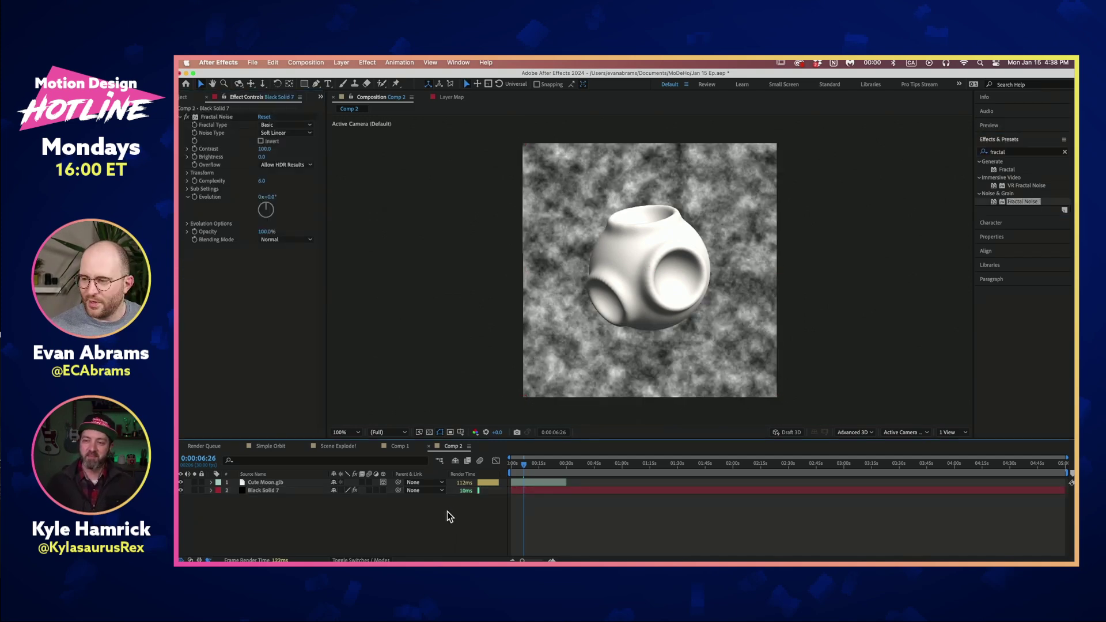
Step: Add a null object to the composition
click(596, 491)
right_click(566, 513)
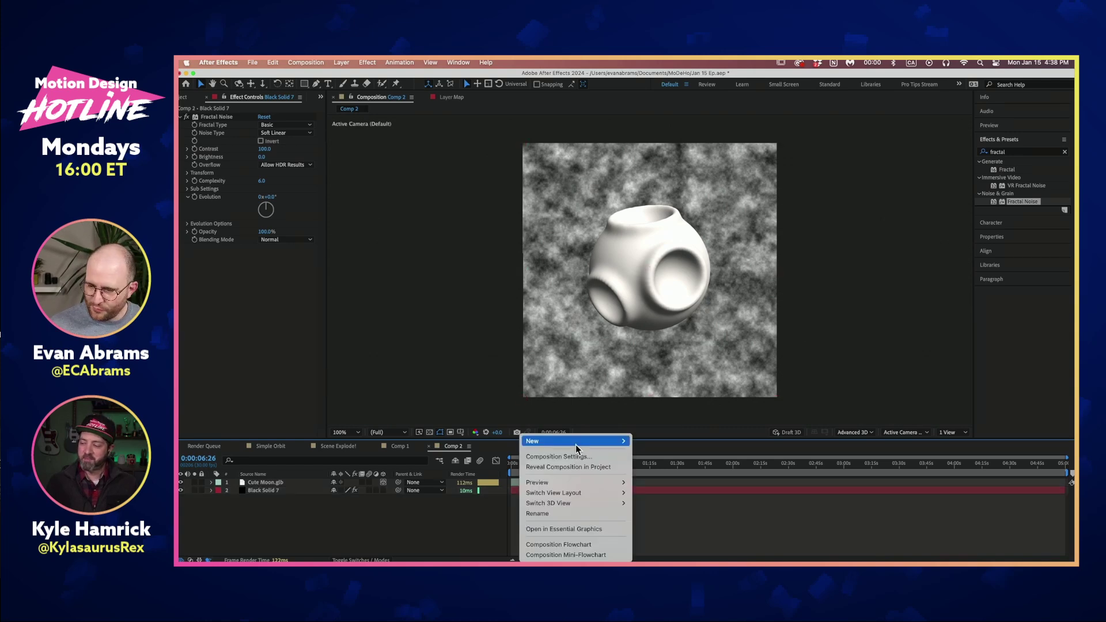
mouse_move(576, 441)
click(657, 498)
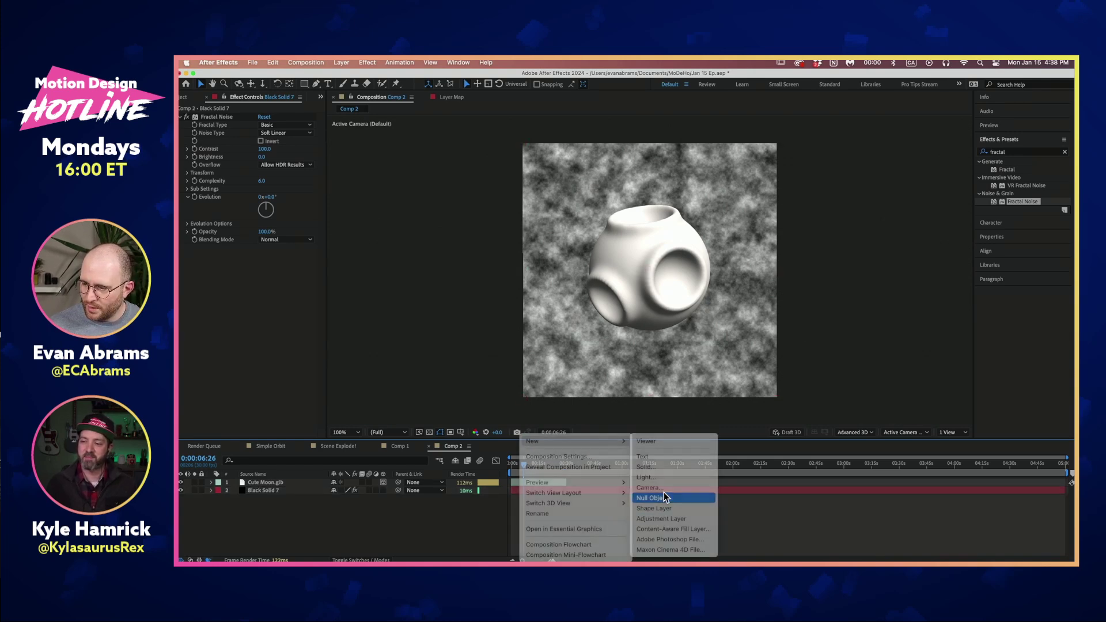
Step: Add a two-node camera to the composition with the 28mm preset
right_click(647, 503)
mouse_move(620, 441)
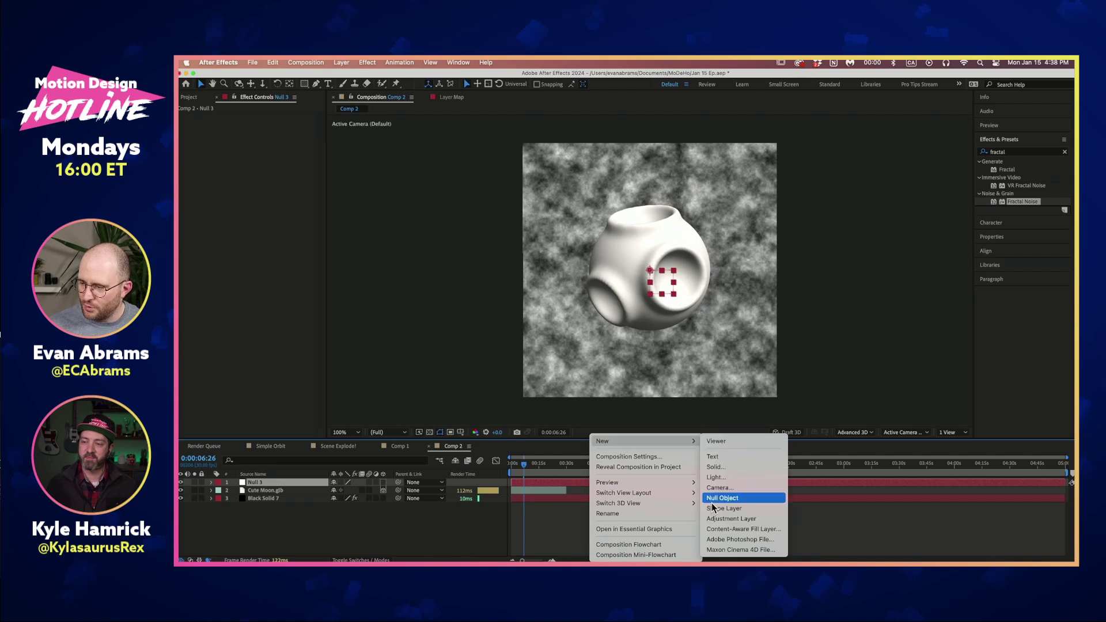
click(729, 490)
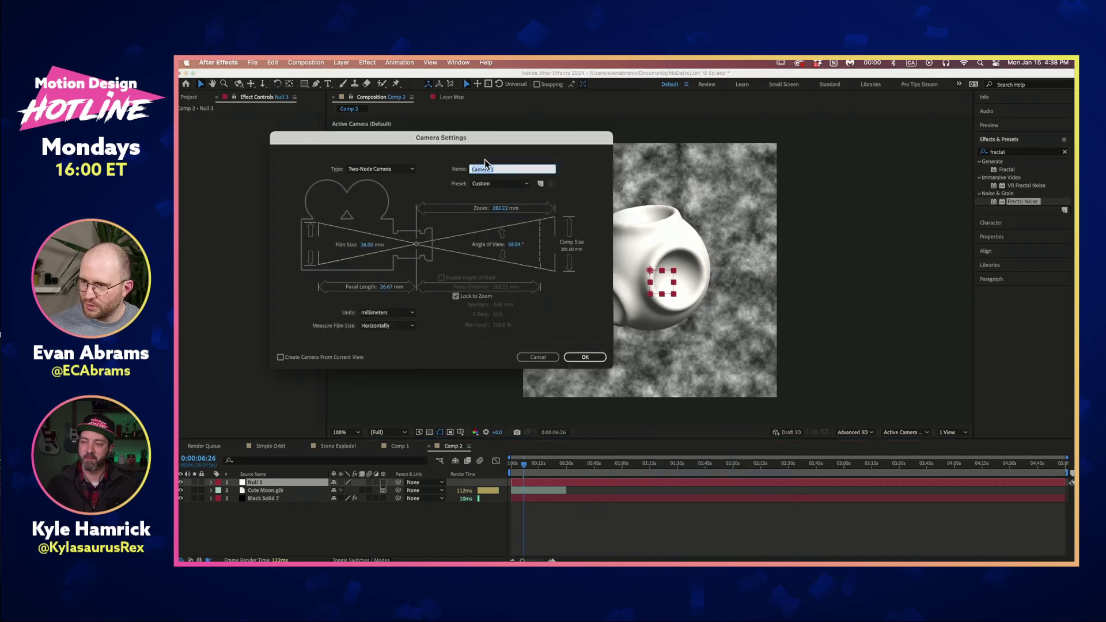
click(490, 186)
click(494, 240)
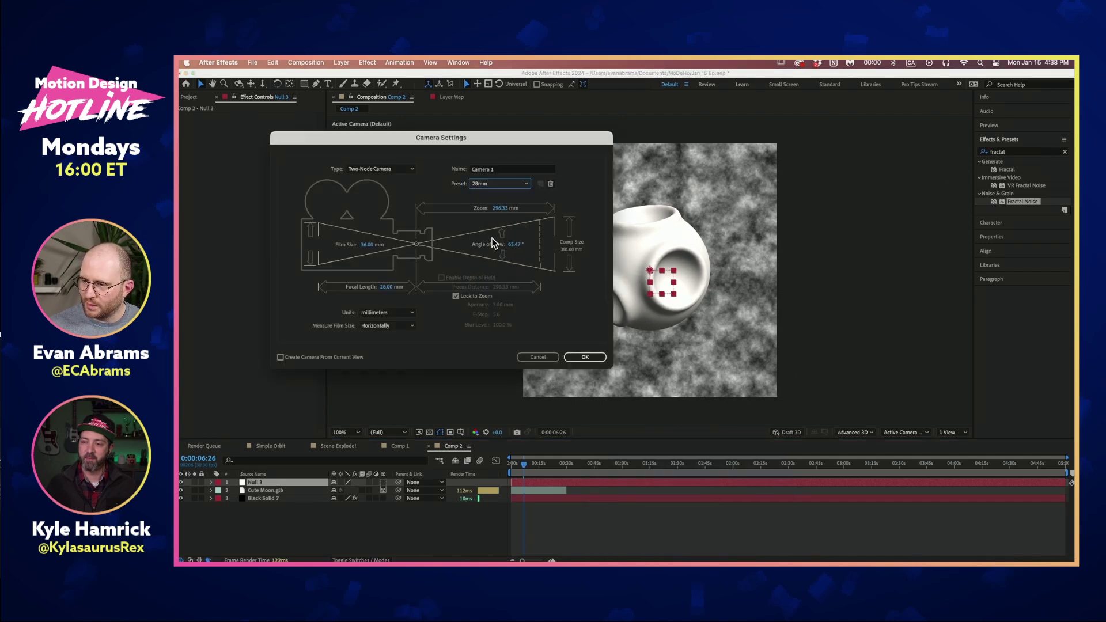
click(578, 358)
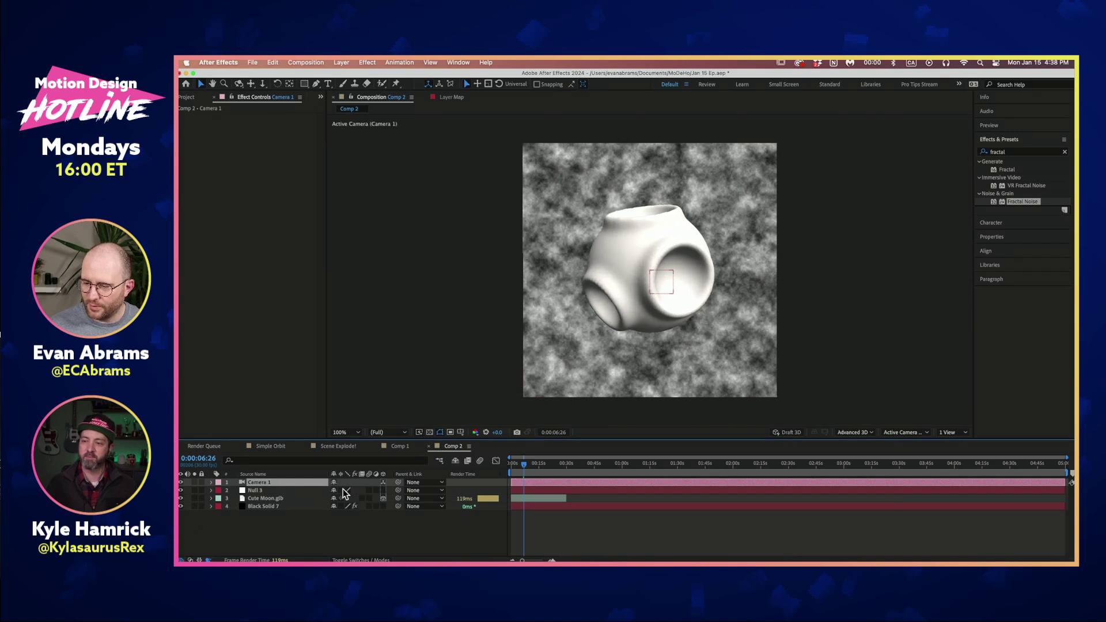
Step: Make the null a 3D layer, parent Camera 1 to it, and reveal the null's rotation properties
click(383, 490)
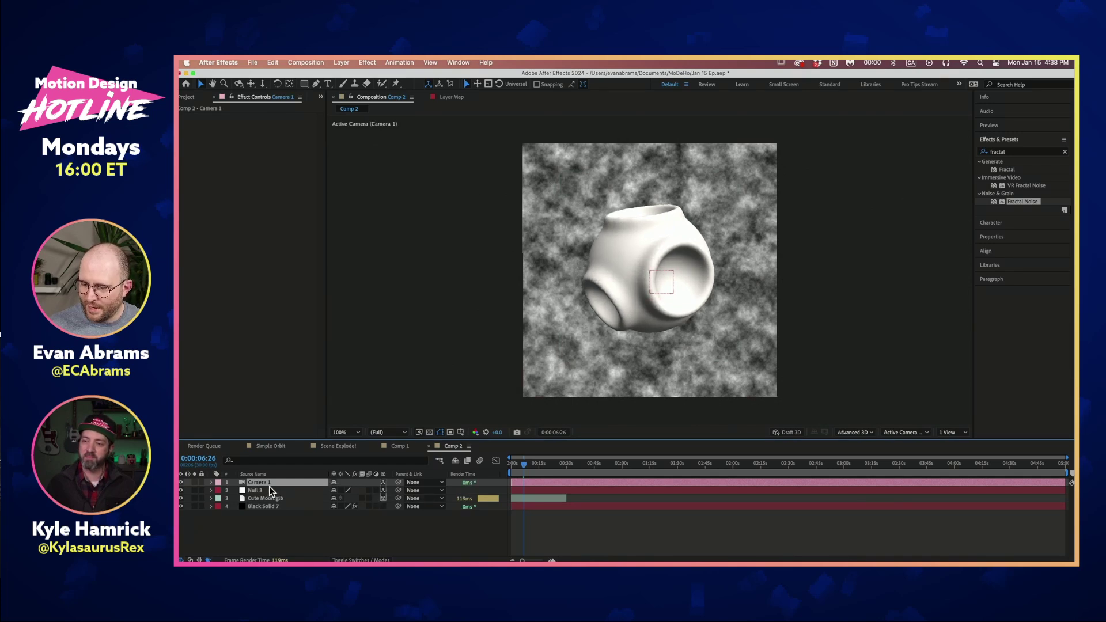
drag(399, 482, 343, 506)
key(r)
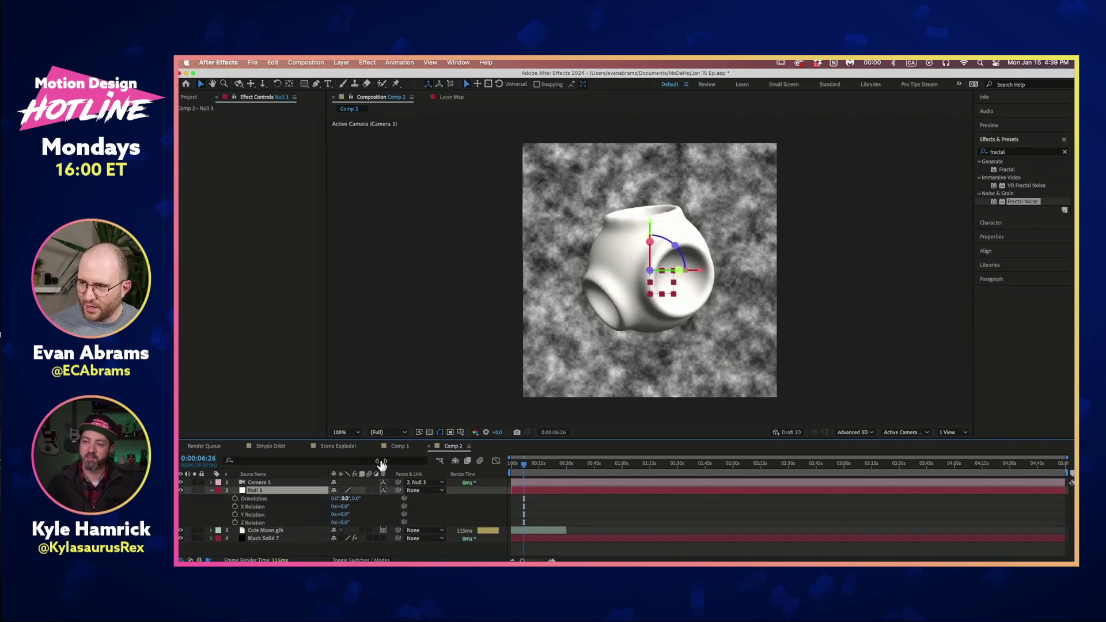
Step: Duplicate the Cute Moon.glb layer and place the copy farther back, above and to the right of the original moon
click(554, 531)
key(ctrl+d)
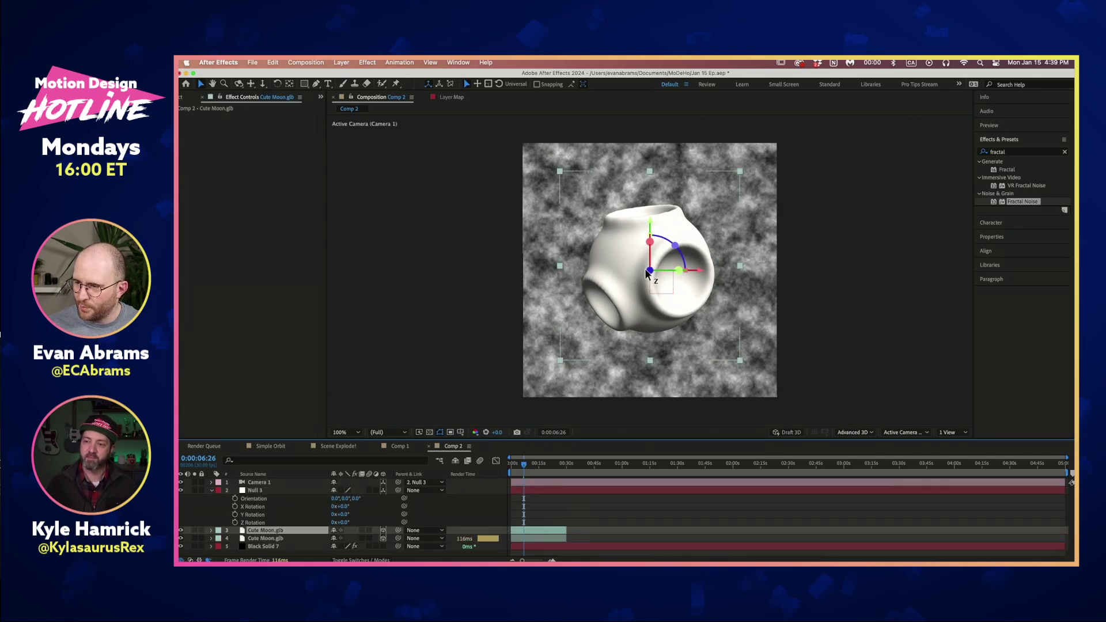
drag(696, 278, 747, 192)
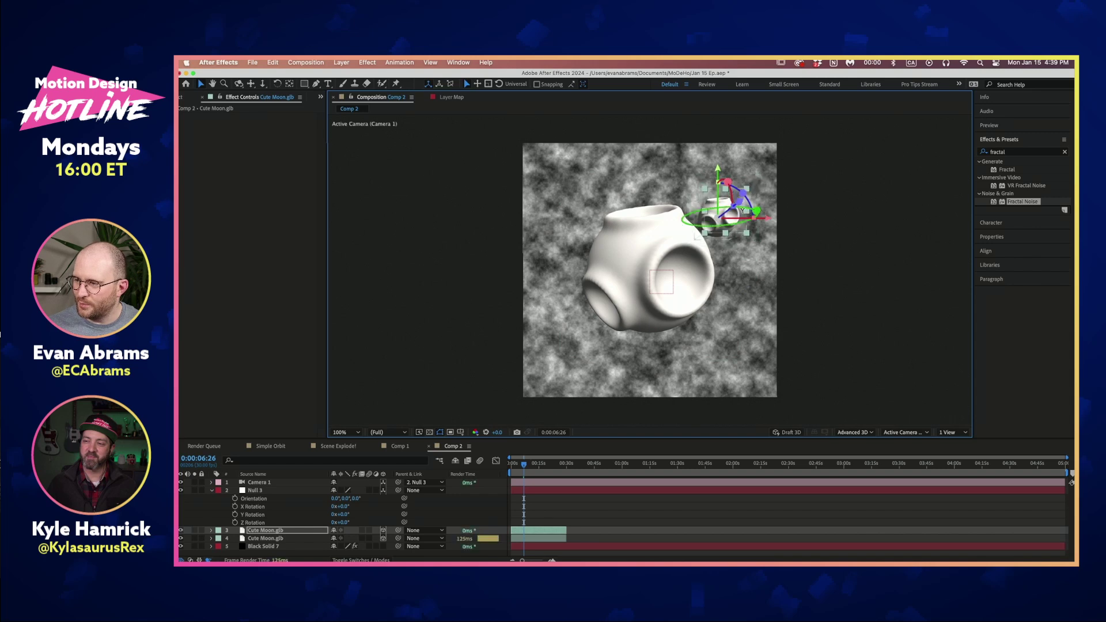
Step: Rotate the smaller moon copy on several axes so its craters face a different direction than the large moon's
drag(737, 232, 769, 214)
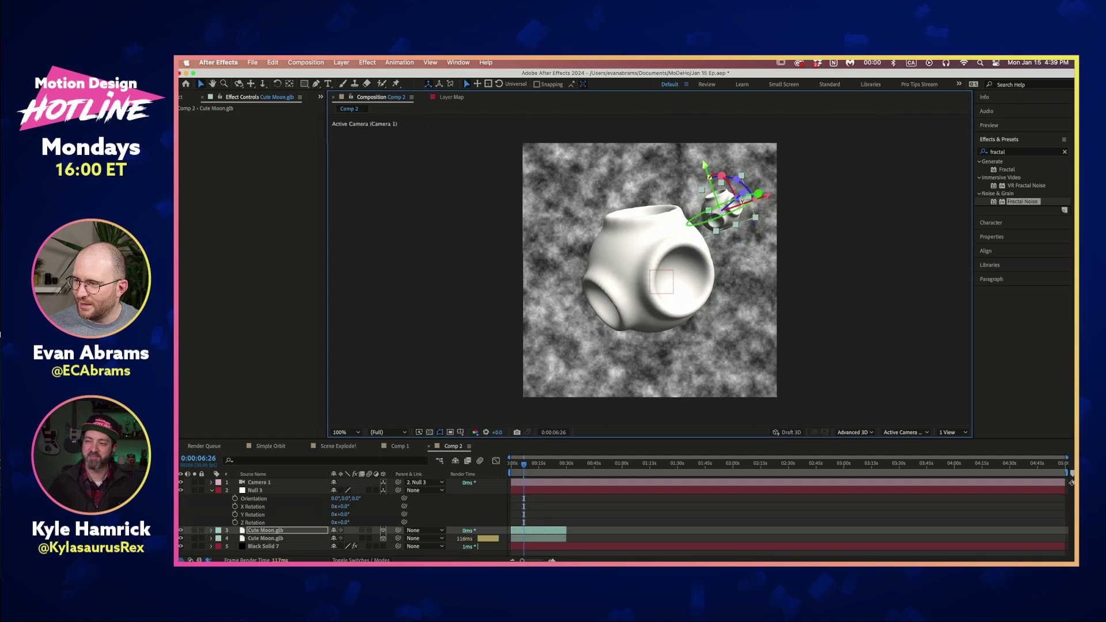
click(769, 213)
click(738, 220)
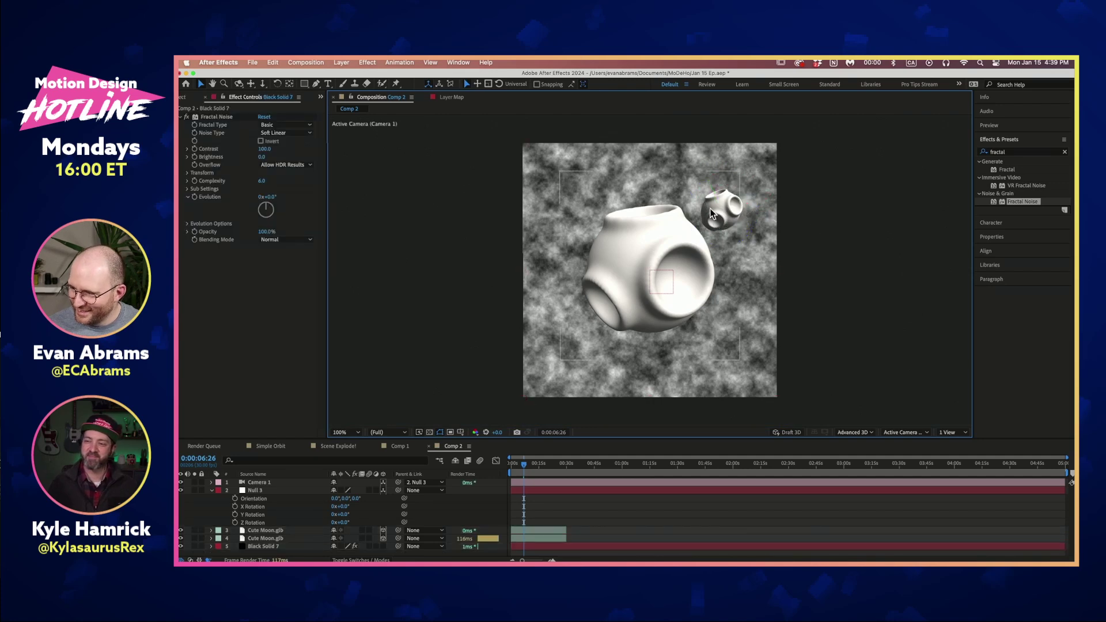
click(743, 208)
mouse_move(755, 202)
mouse_down()
mouse_move(720, 211)
mouse_move(747, 184)
mouse_move(748, 196)
mouse_up()
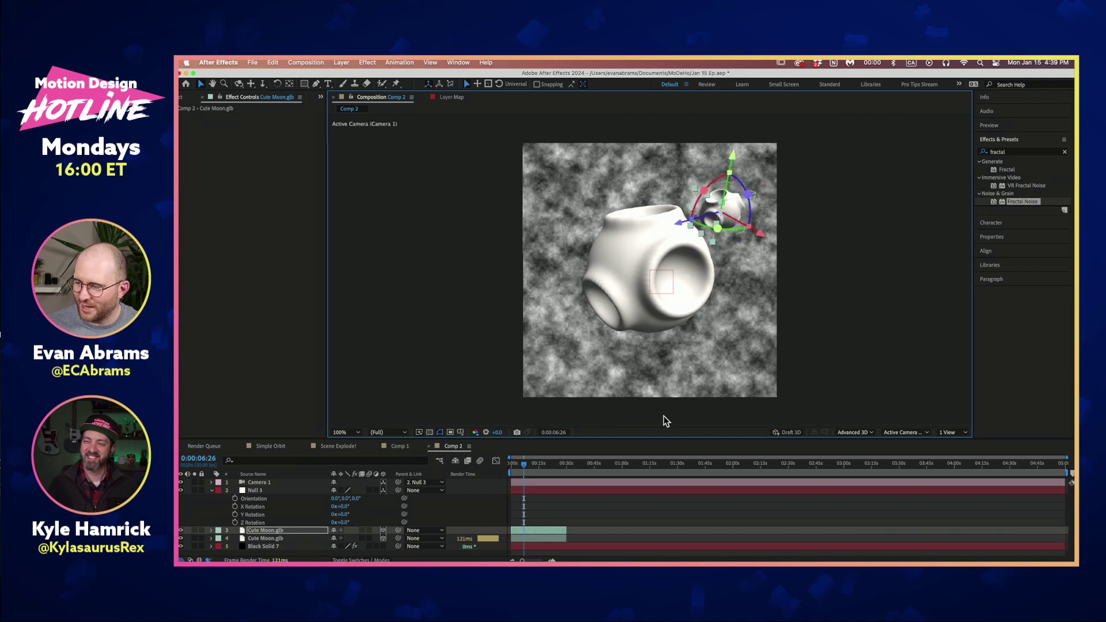
click(584, 501)
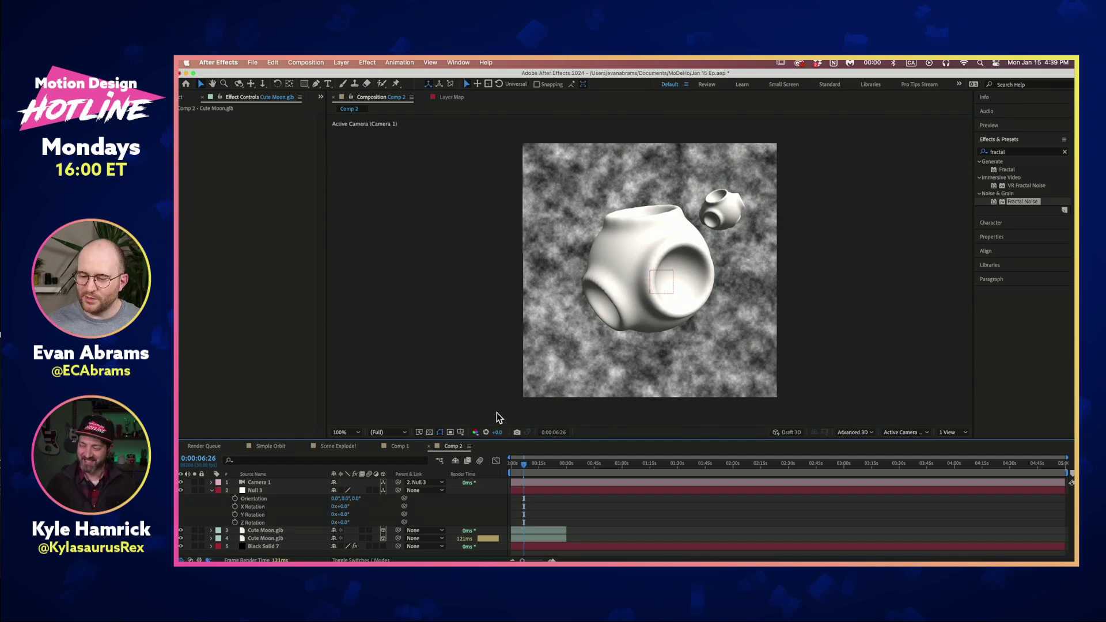
Step: Move the original large moon farther back from the camera and test the view by swinging the null's Y Rotation
mouse_move(350, 517)
mouse_down()
mouse_move(374, 514)
mouse_move(339, 514)
mouse_up()
click(346, 494)
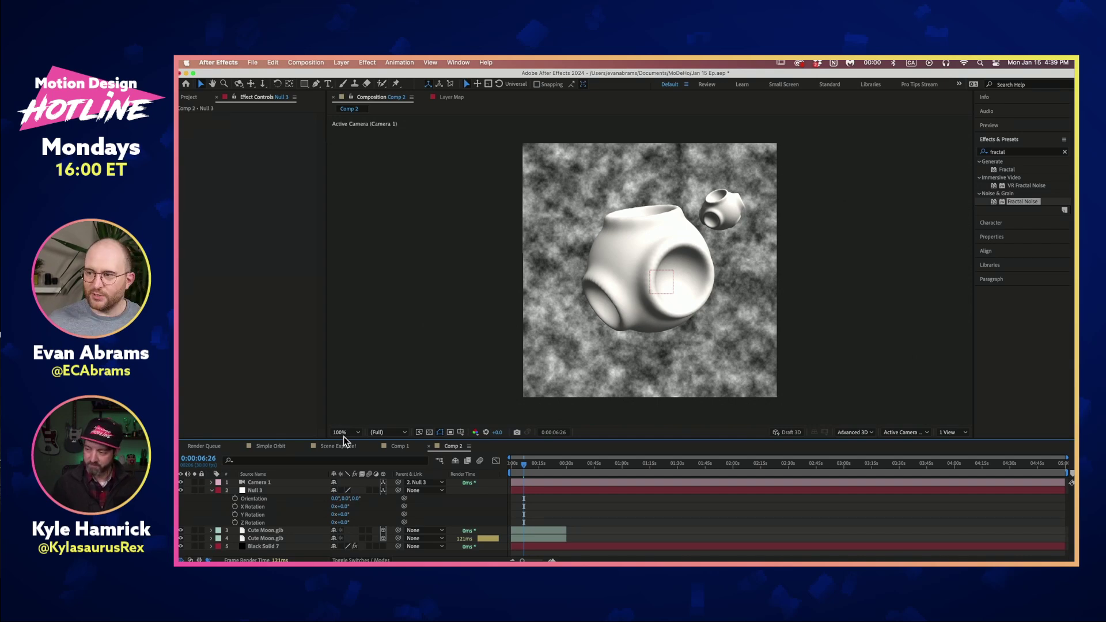
click(684, 297)
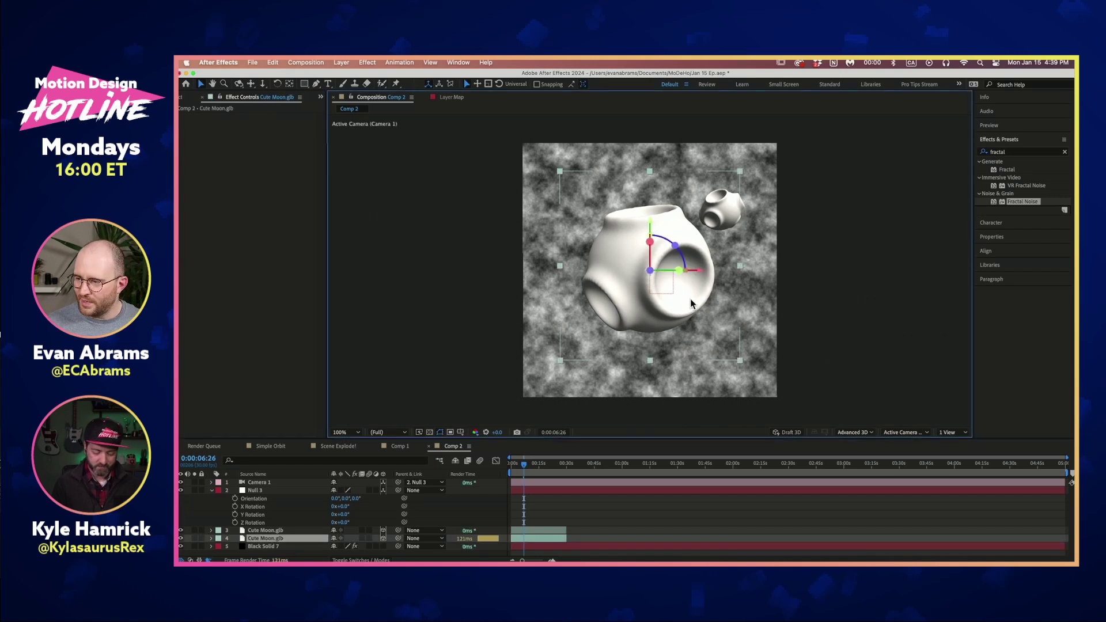
drag(652, 273, 787, 172)
click(539, 491)
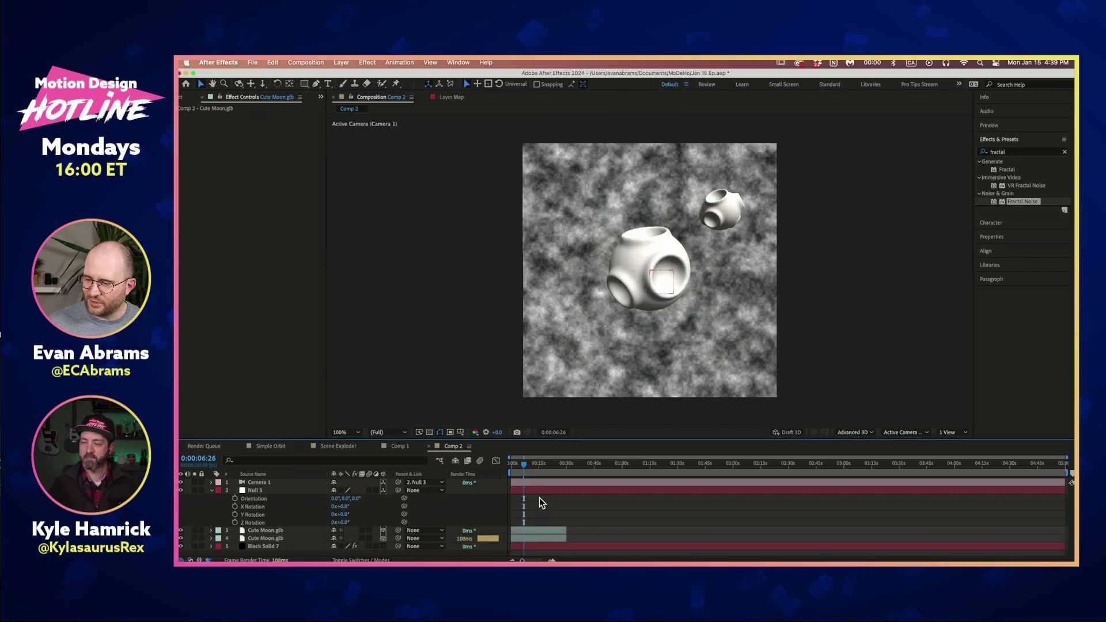
mouse_move(340, 515)
mouse_down()
mouse_move(349, 517)
mouse_move(329, 514)
mouse_up()
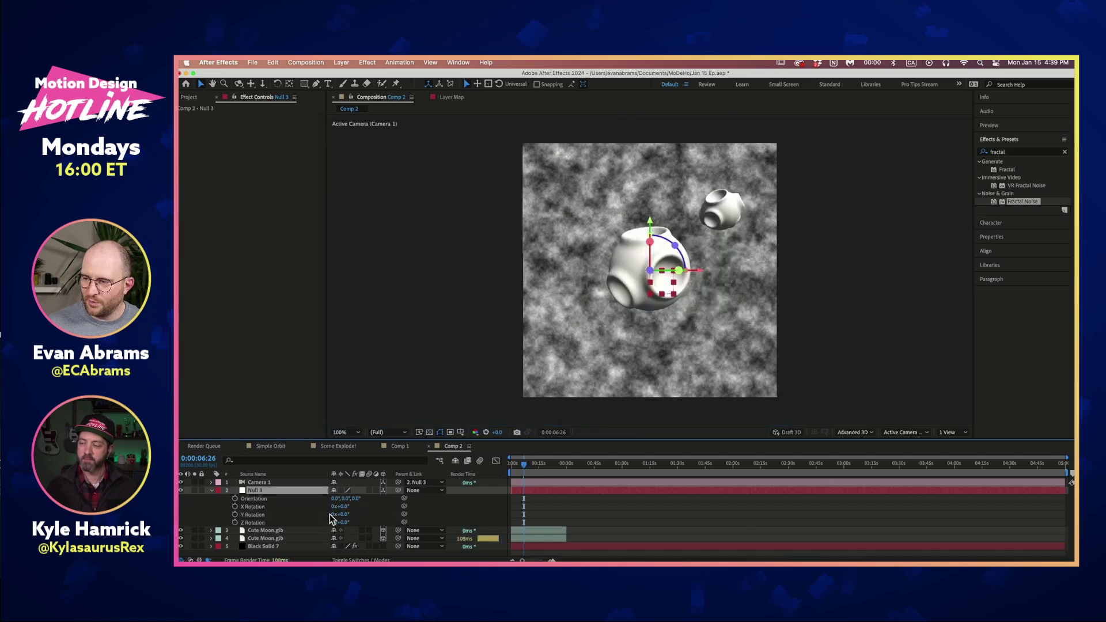
Step: Collapse the null's rotation properties and delete the Fractal Noise effect from Black Solid 7
click(212, 491)
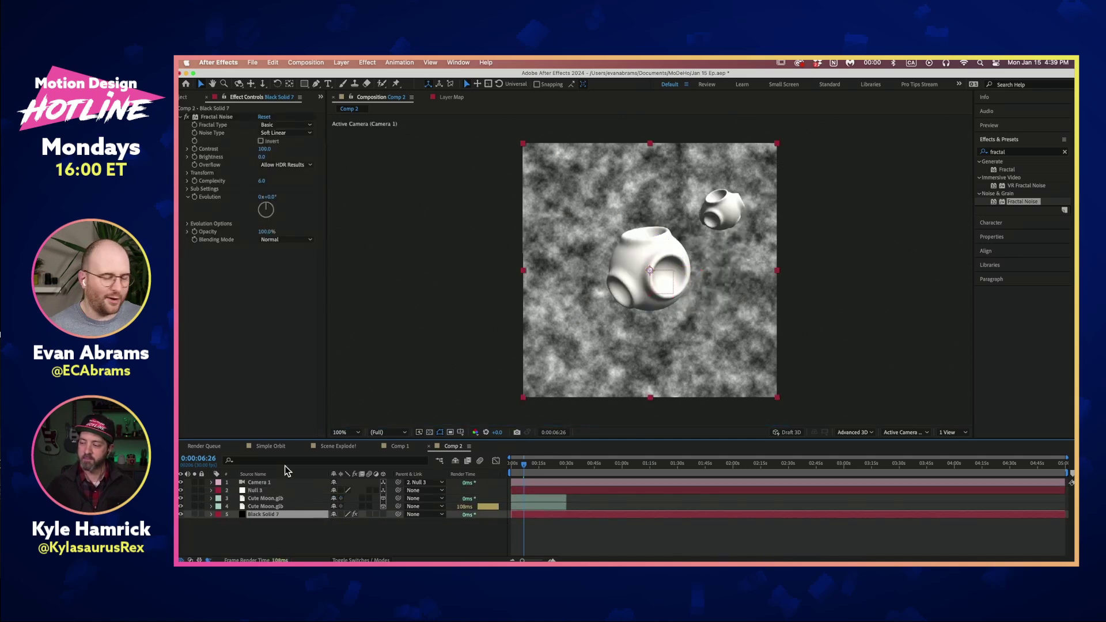
click(214, 118)
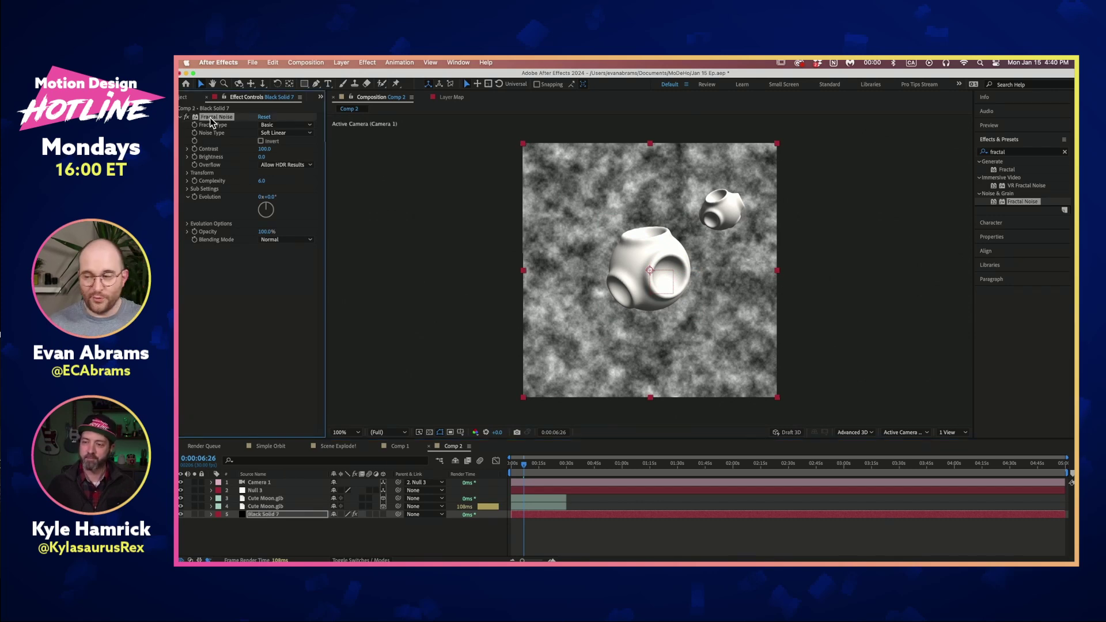
key(Delete)
click(309, 533)
Step: Find the CC Environment effect and apply it to Black Solid 7
click(271, 514)
click(1023, 152)
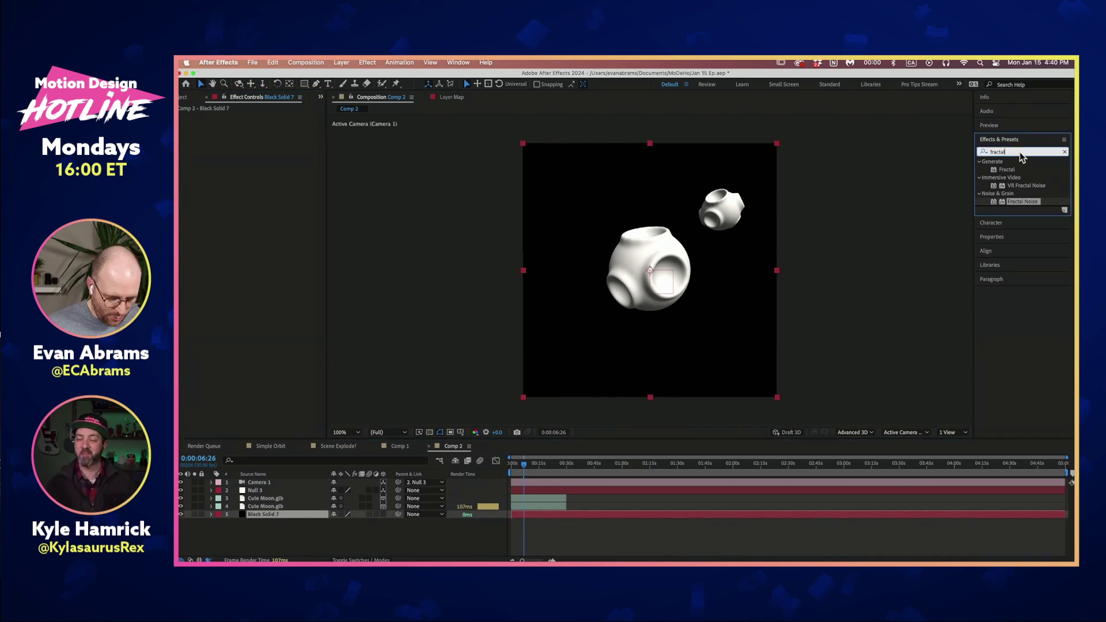
text(cc env)
drag(1018, 169, 520, 515)
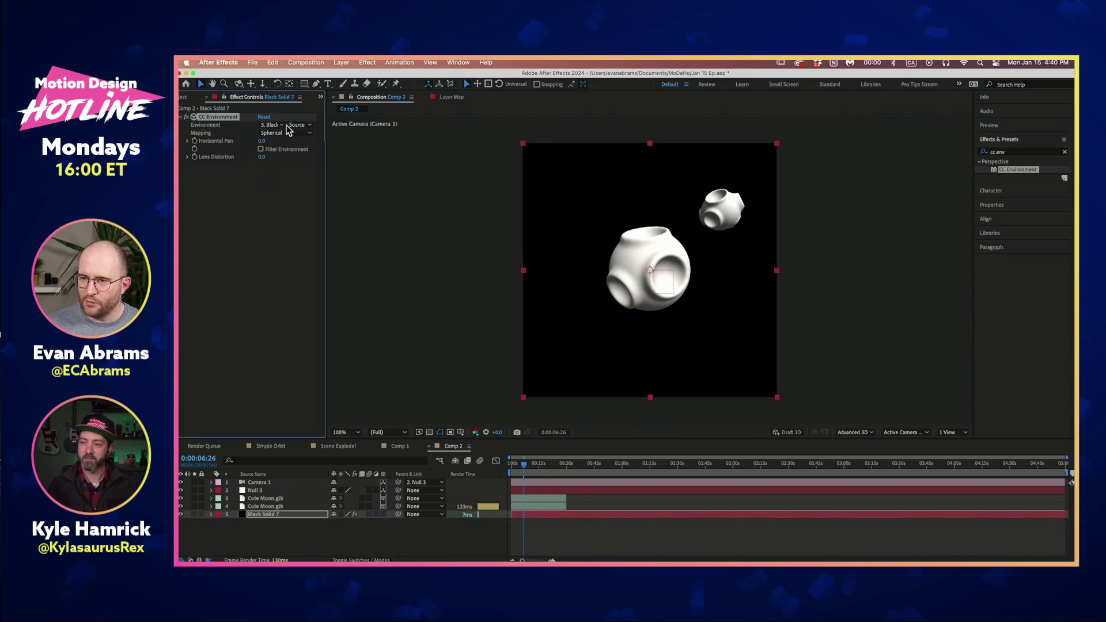
Step: Read the About information for CC Environment and look over its mapping options
right_click(219, 118)
click(245, 236)
drag(617, 281, 400, 170)
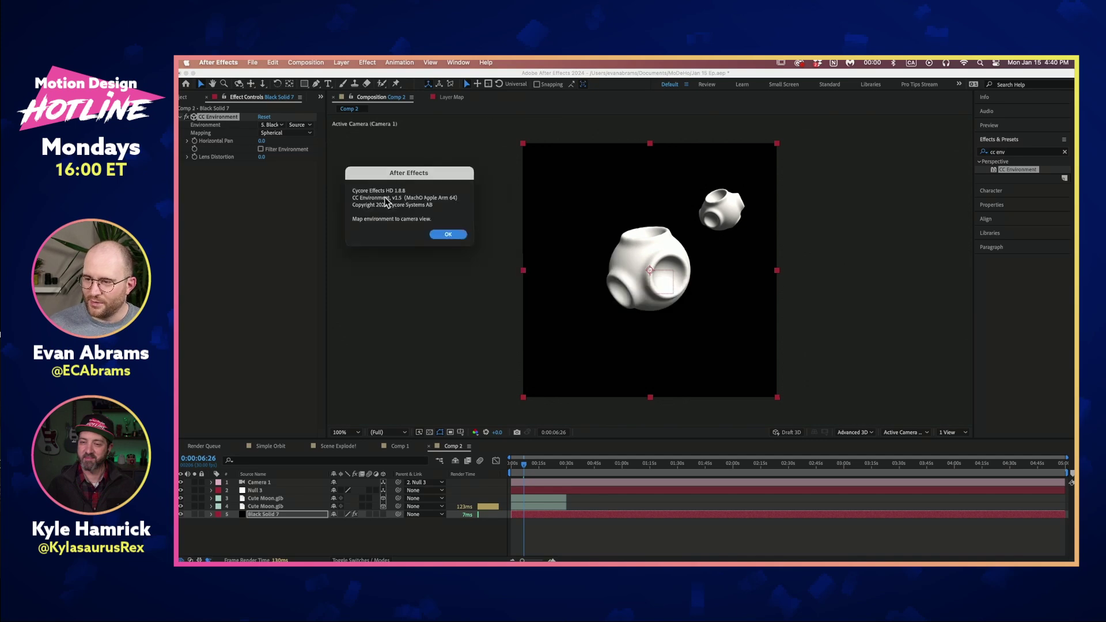
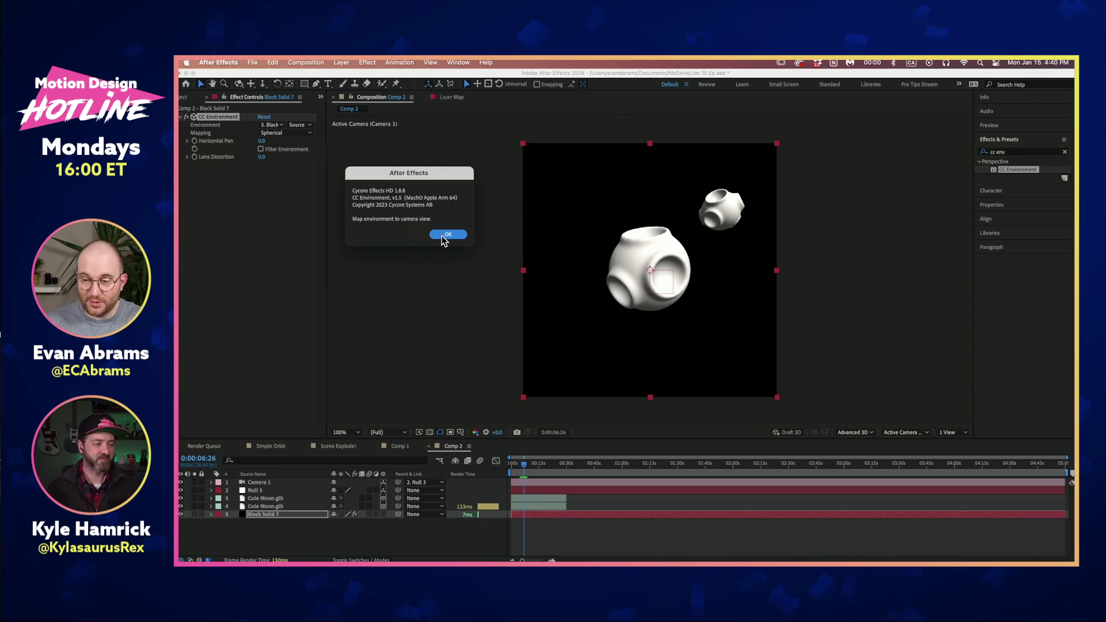
click(439, 237)
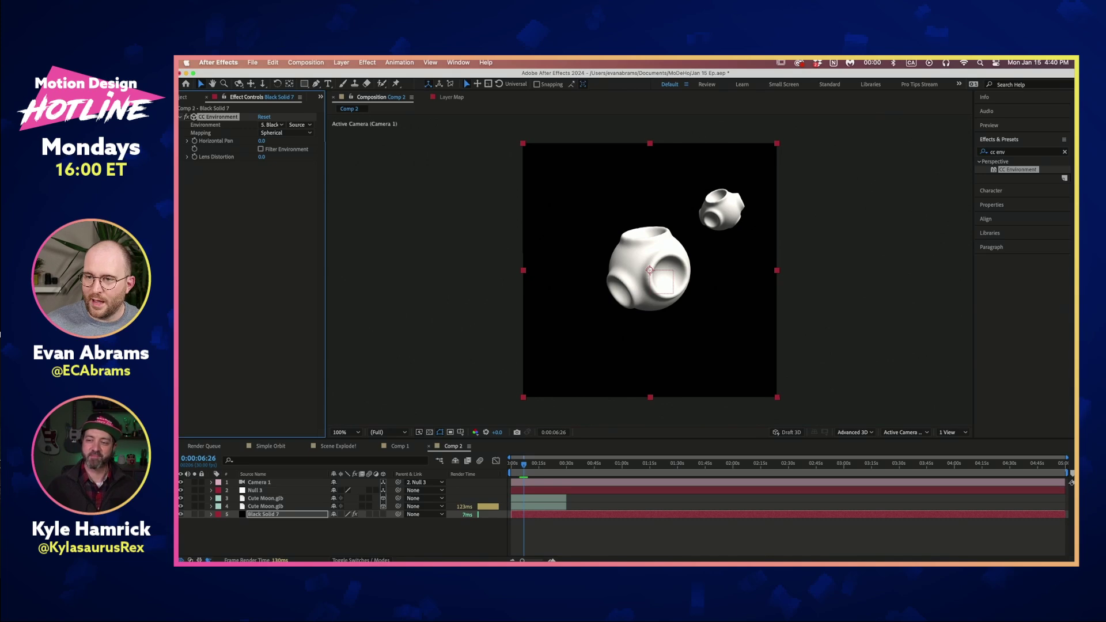
click(263, 132)
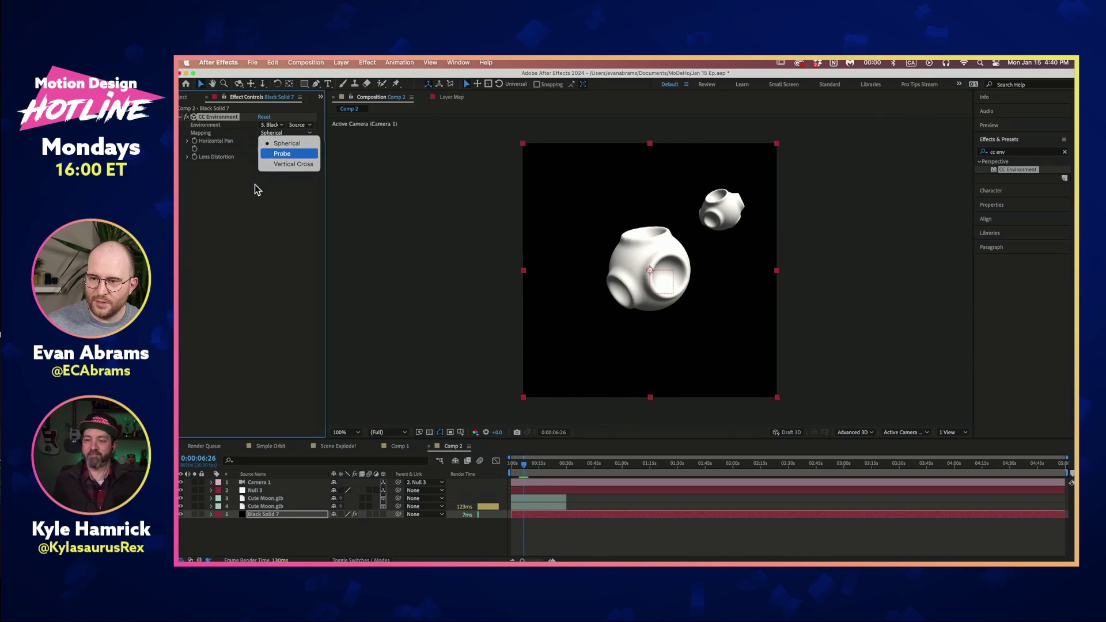
click(252, 492)
Step: Add a new black solid 2000 px wide and 1000 px high to the composition
right_click(249, 533)
mouse_move(279, 441)
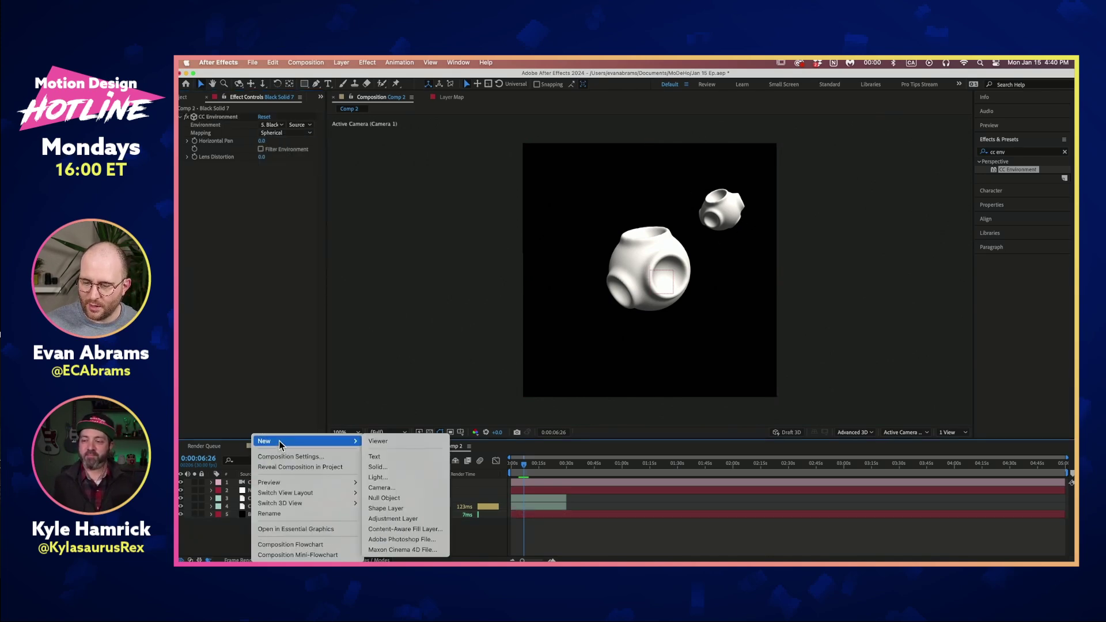
click(422, 464)
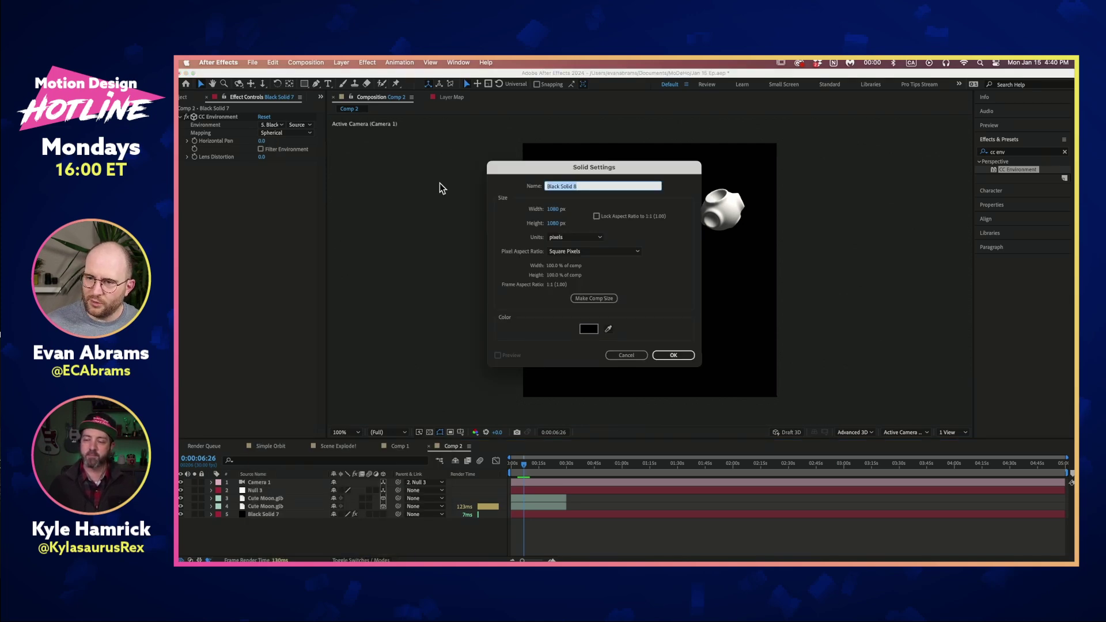
click(583, 298)
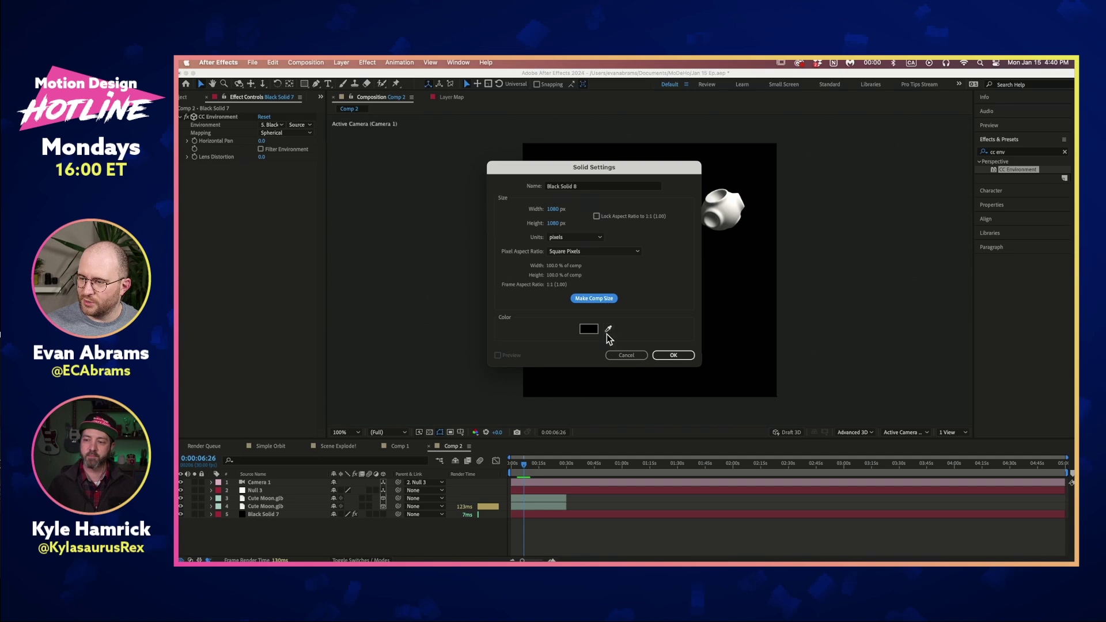
click(586, 188)
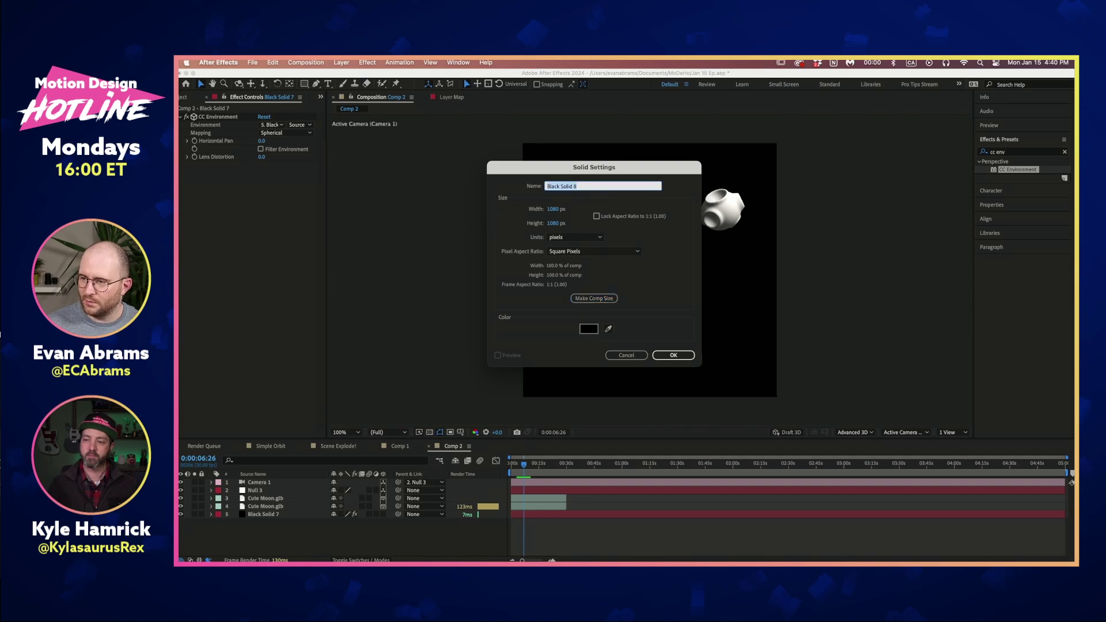
click(557, 210)
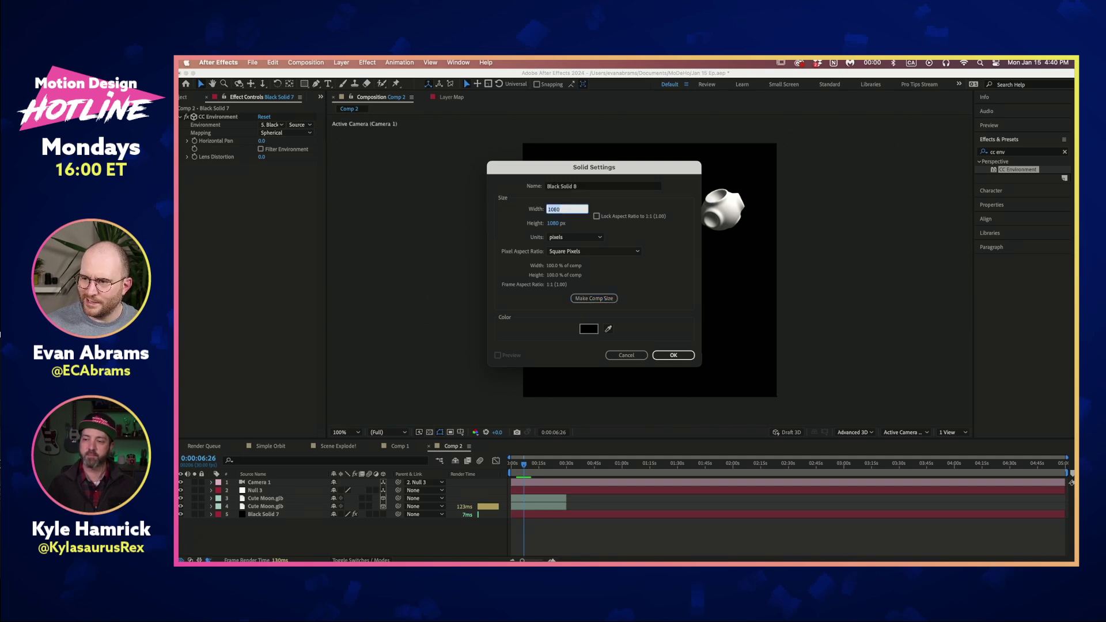
text(2000)
key(Tab)
text(1000)
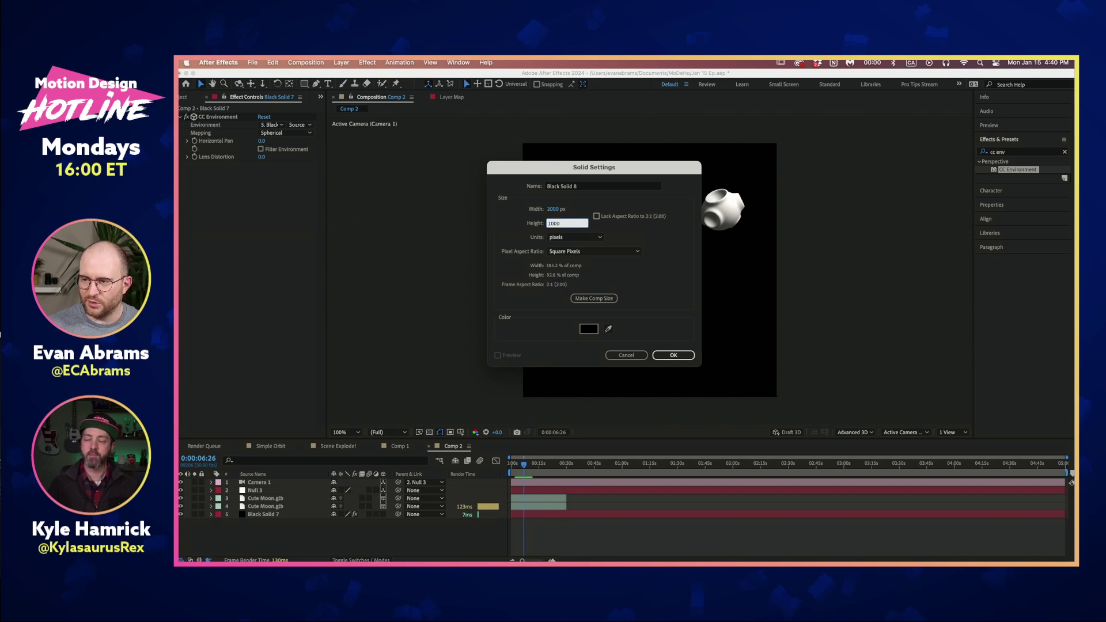
key(Return)
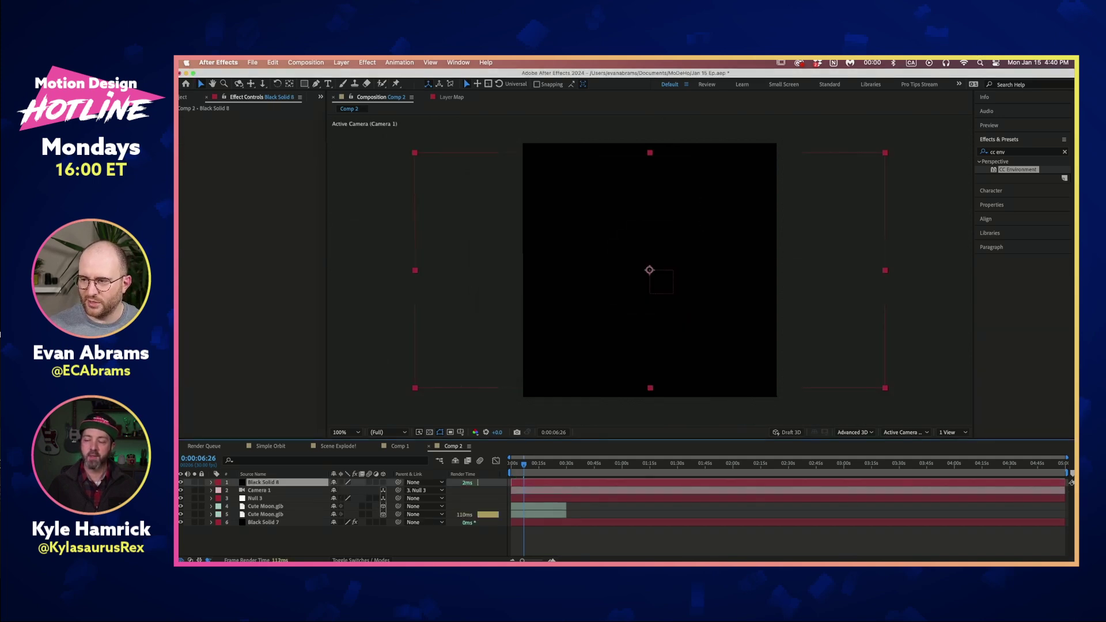
Step: Apply Fractal Noise to the new 2000 x 1000 solid and hide that layer
click(1028, 151)
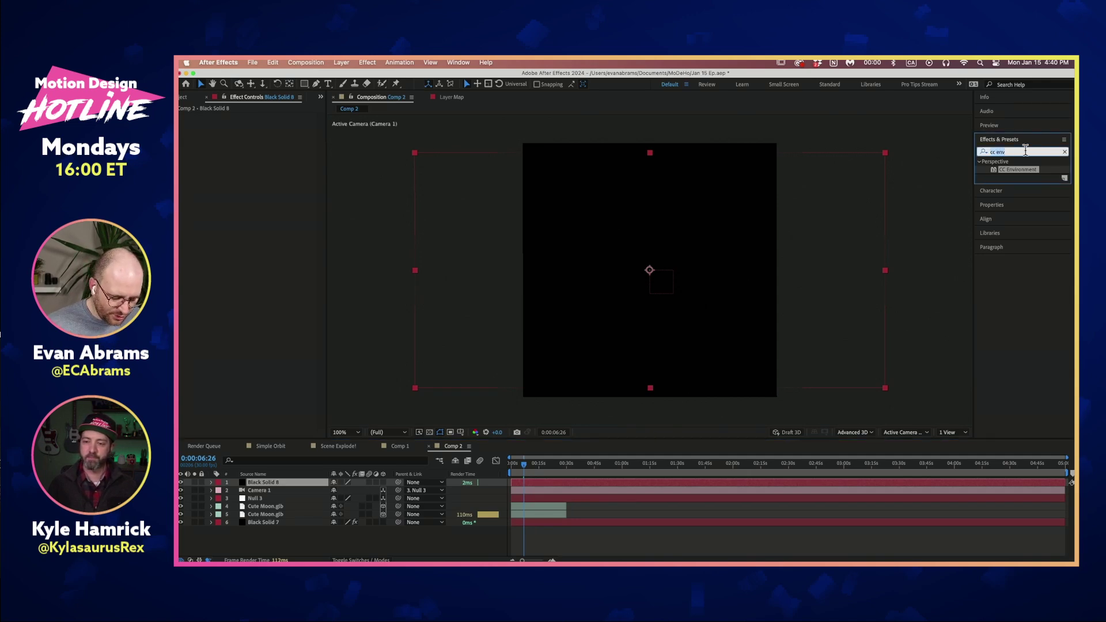
text(fractal)
drag(1023, 201, 860, 228)
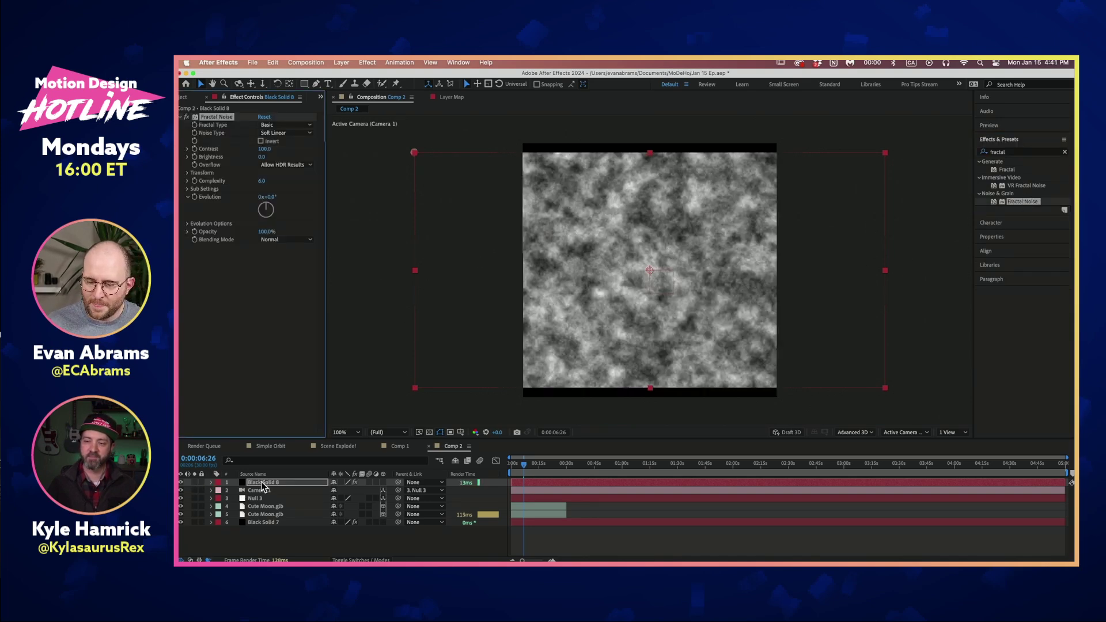
click(181, 483)
Step: Set the CC Environment source layer on Black Solid 7 to Black Solid 8
click(256, 523)
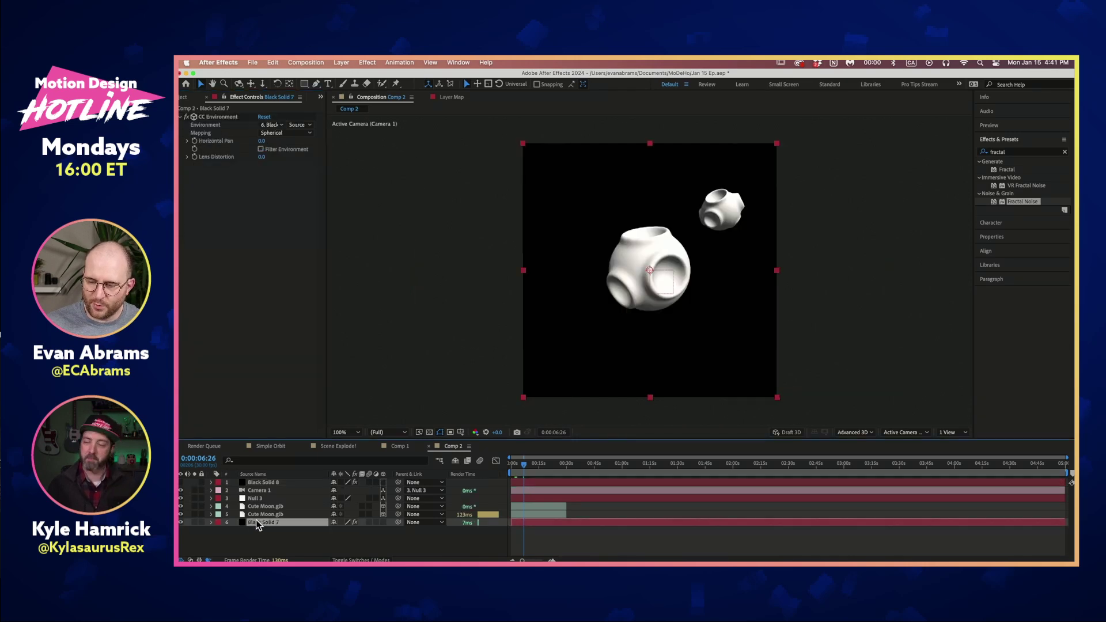
click(226, 119)
click(282, 125)
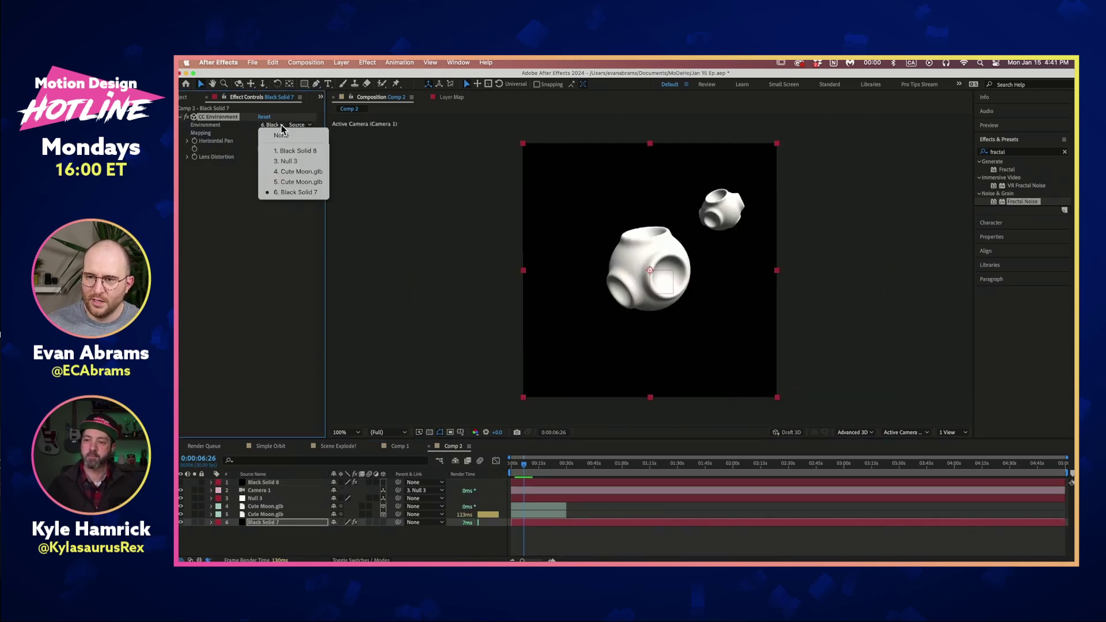
click(289, 151)
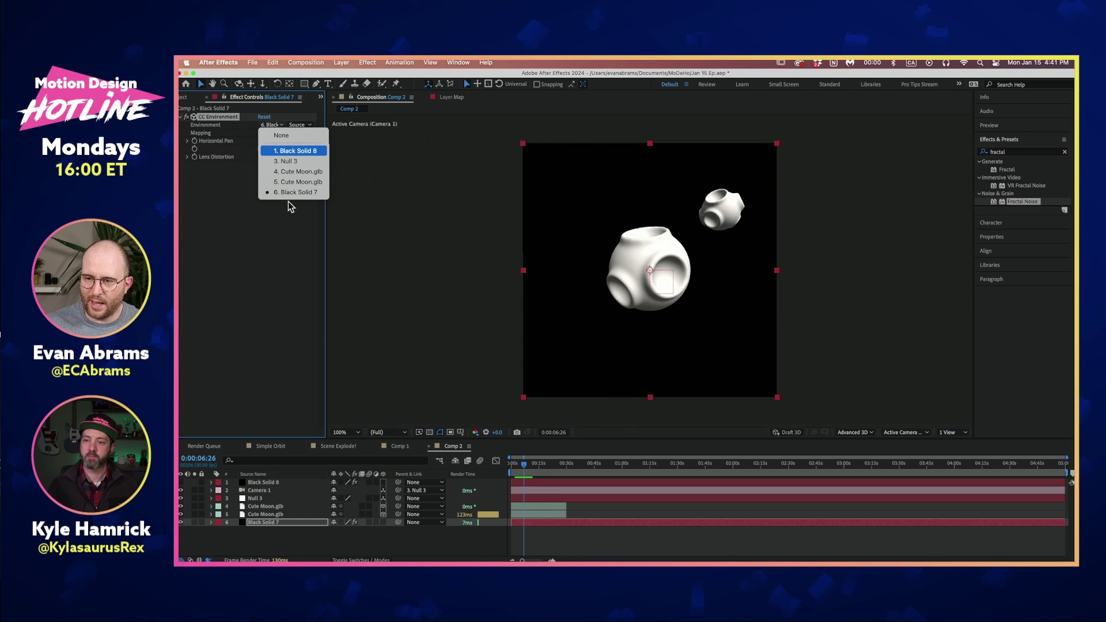
Step: Rename the Fractal Noise solid, Black Solid 8, as ENV
click(263, 482)
text(ENV)
key(Return)
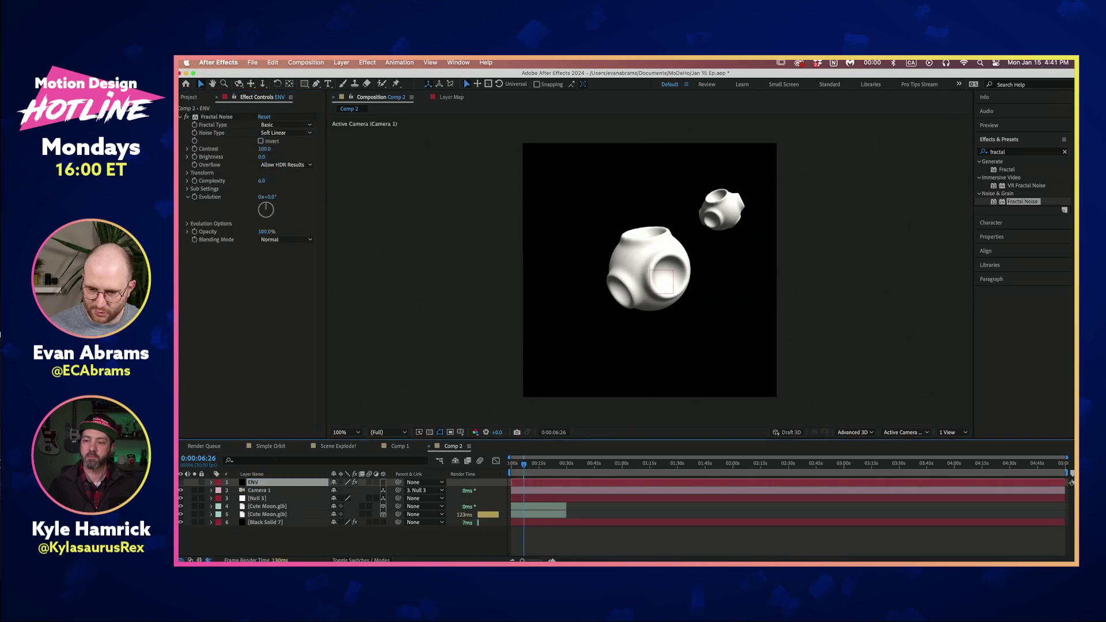
Step: Make CC Environment on Black Solid 7 read the ENV layer with Effects & Masks
click(277, 524)
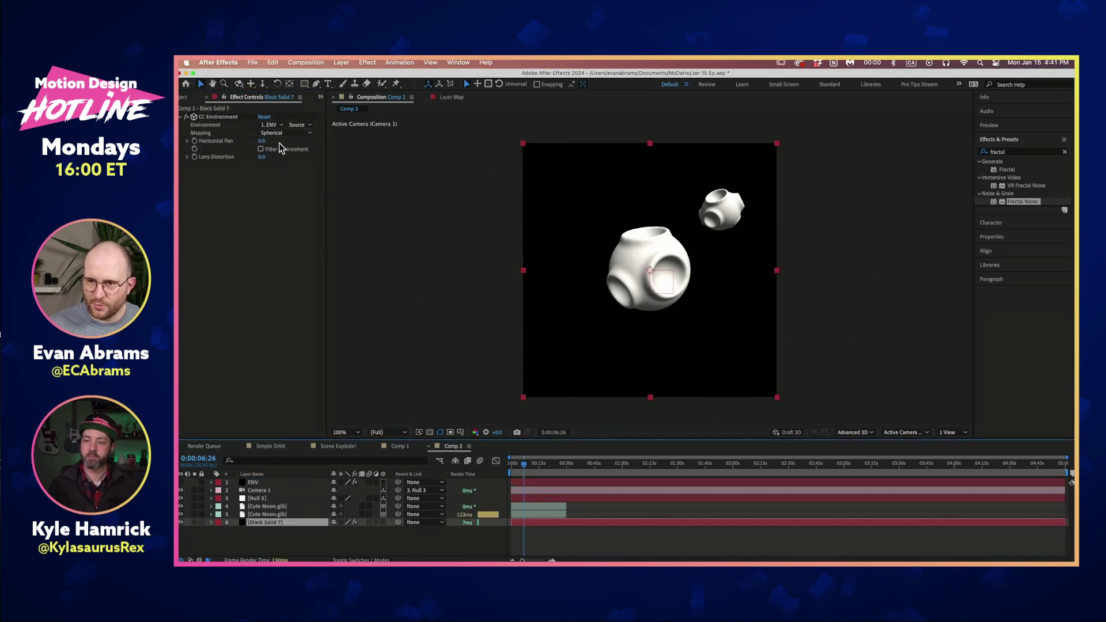
click(299, 124)
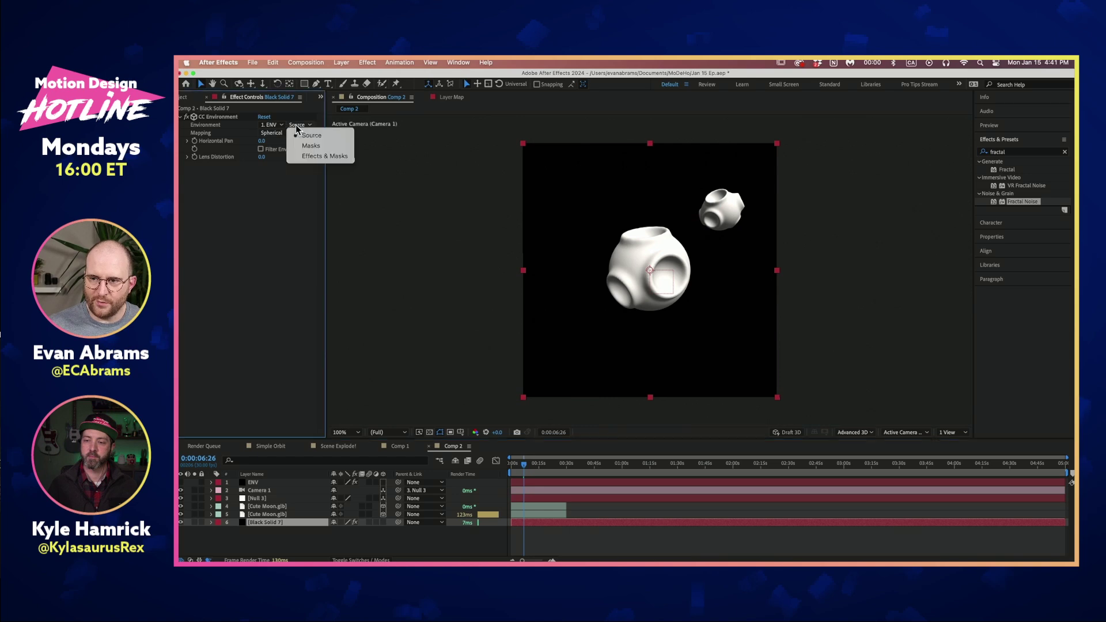
click(308, 158)
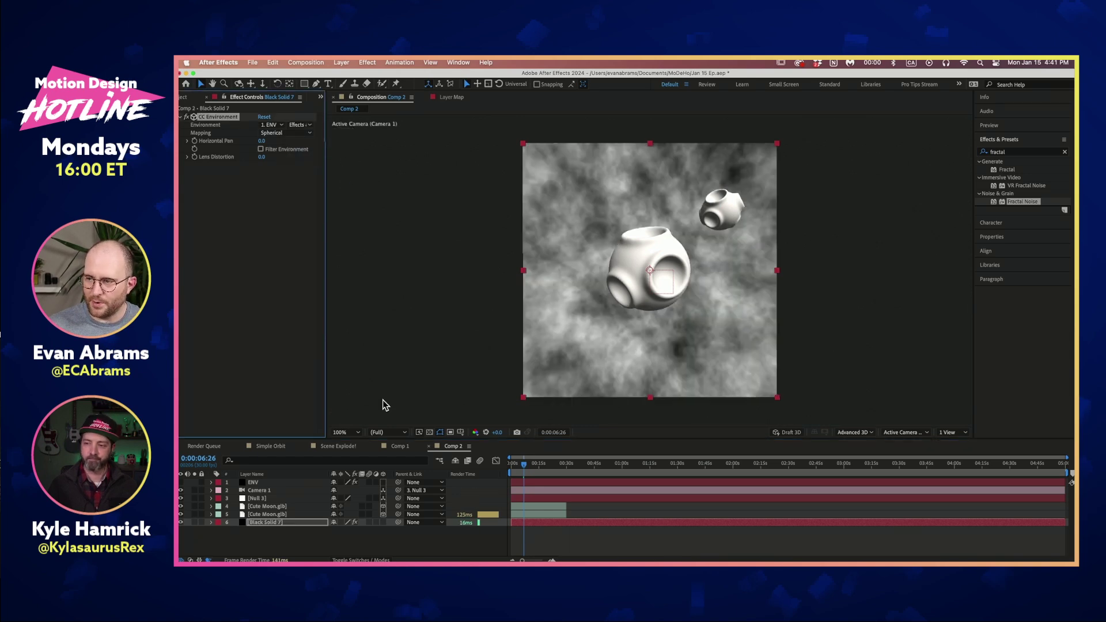
Step: Reveal the null's rotation properties and rotate it to 71° in X and 17° in Y to swing the camera
click(254, 499)
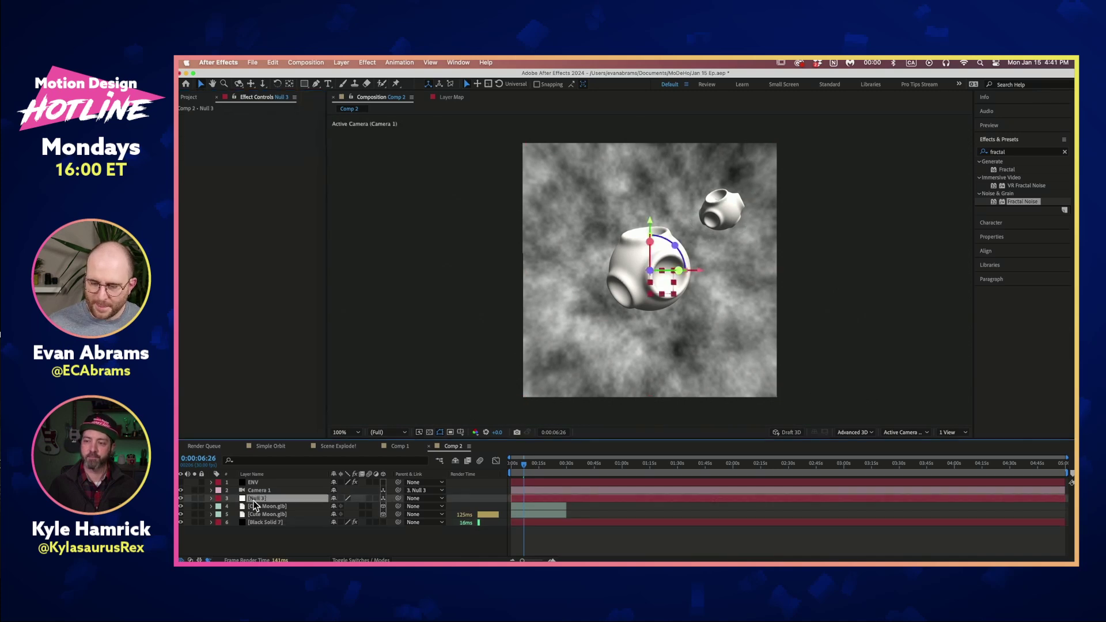
key(r)
drag(351, 523, 349, 484)
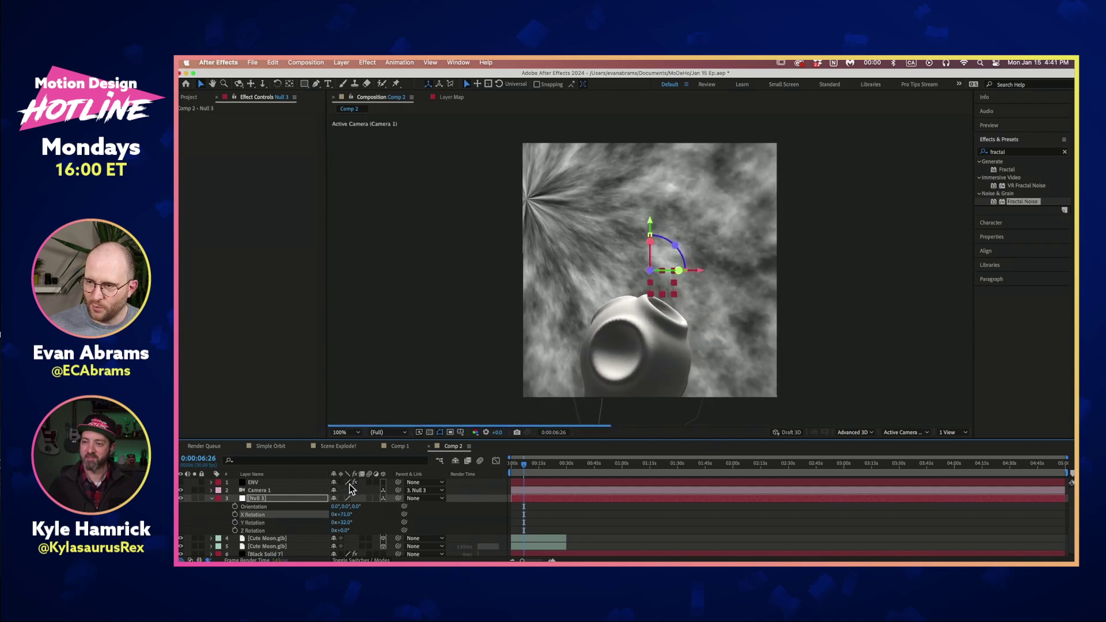
drag(343, 523, 351, 523)
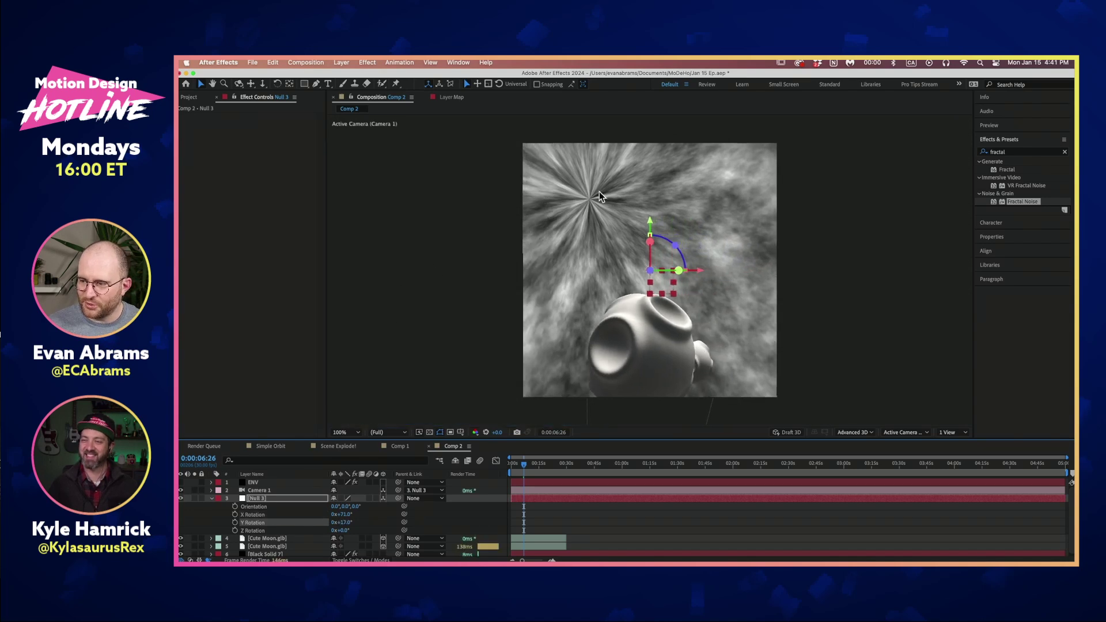
Step: Try the Probe and Vertical Cross mappings for CC Environment on Black Solid 7, then return to Probe
click(631, 535)
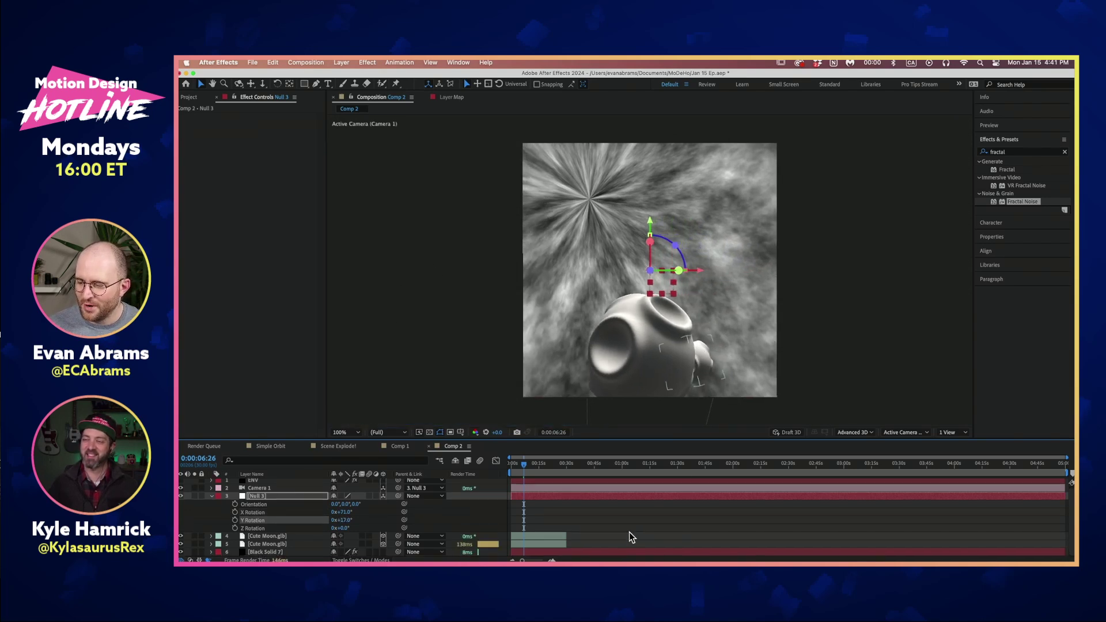
click(631, 554)
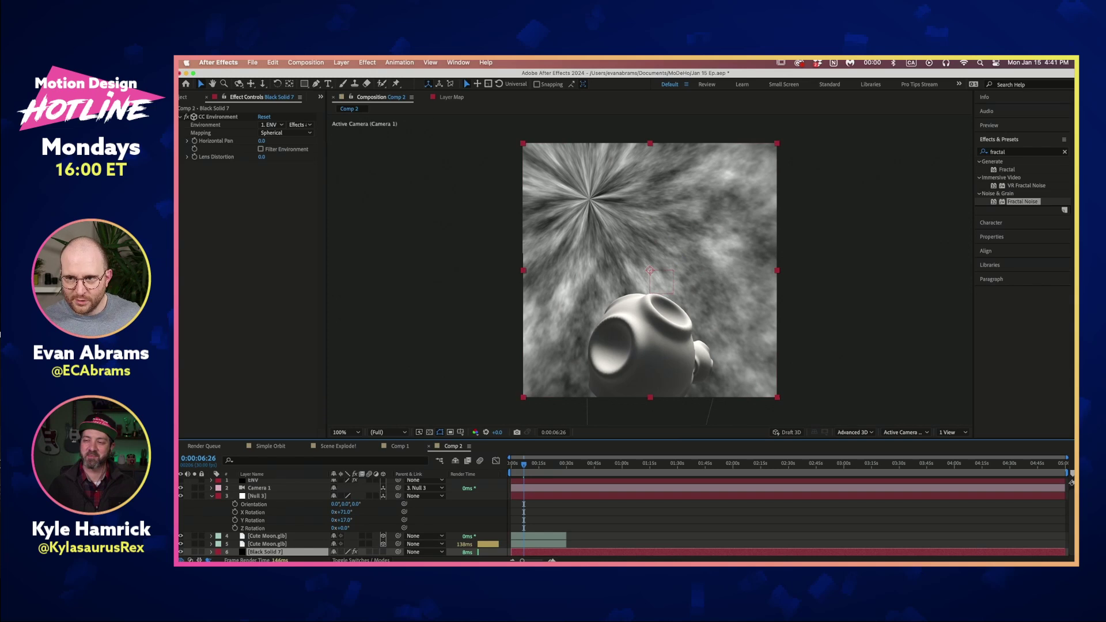
click(282, 133)
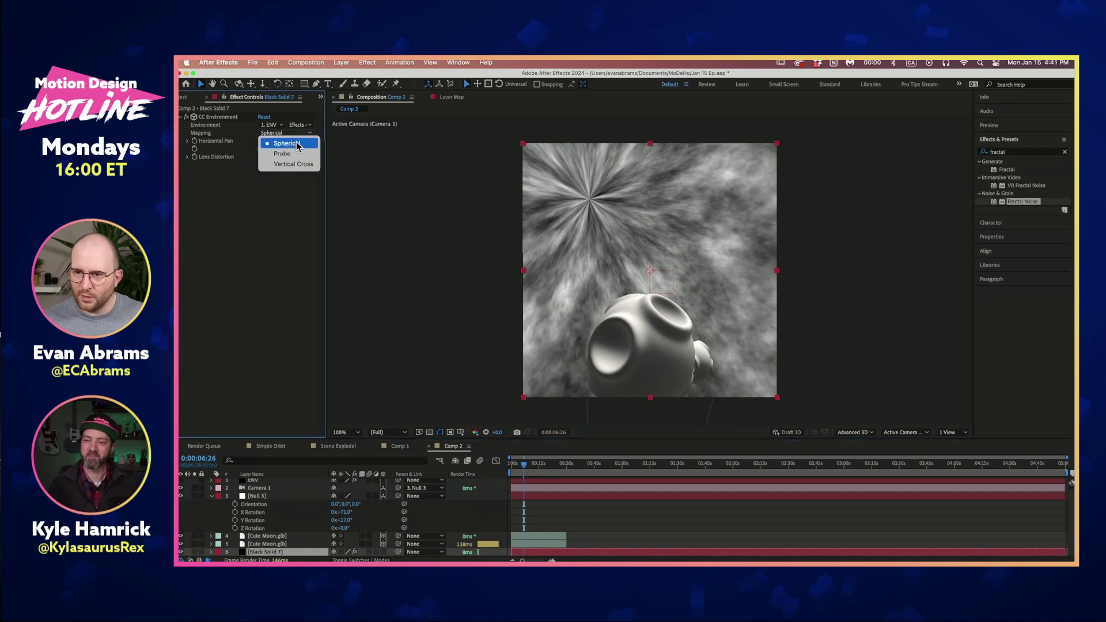
click(283, 154)
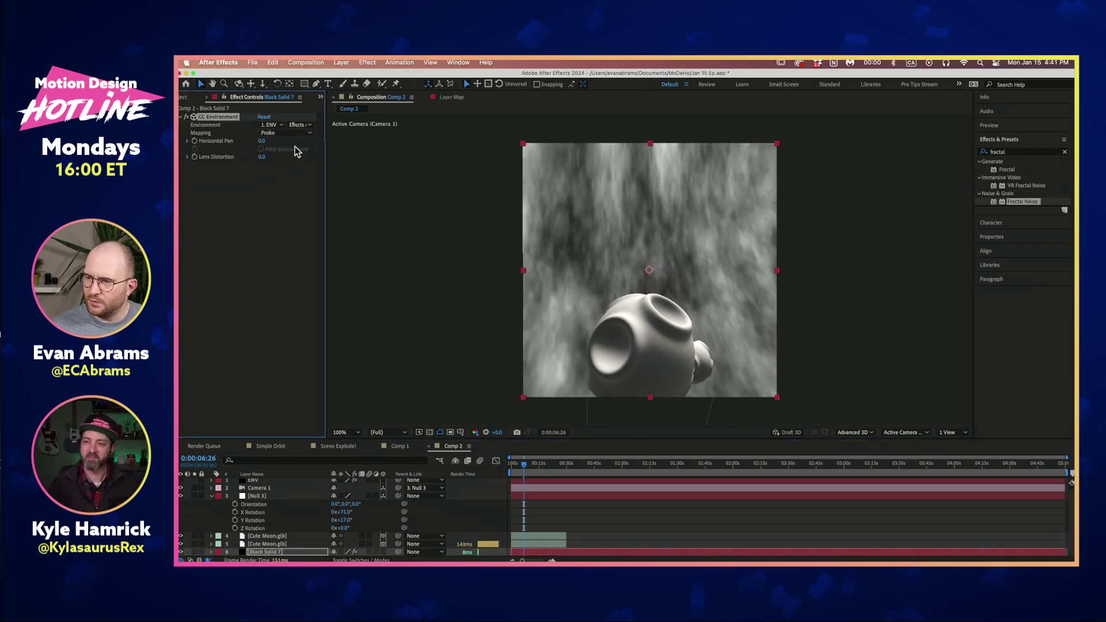
click(286, 132)
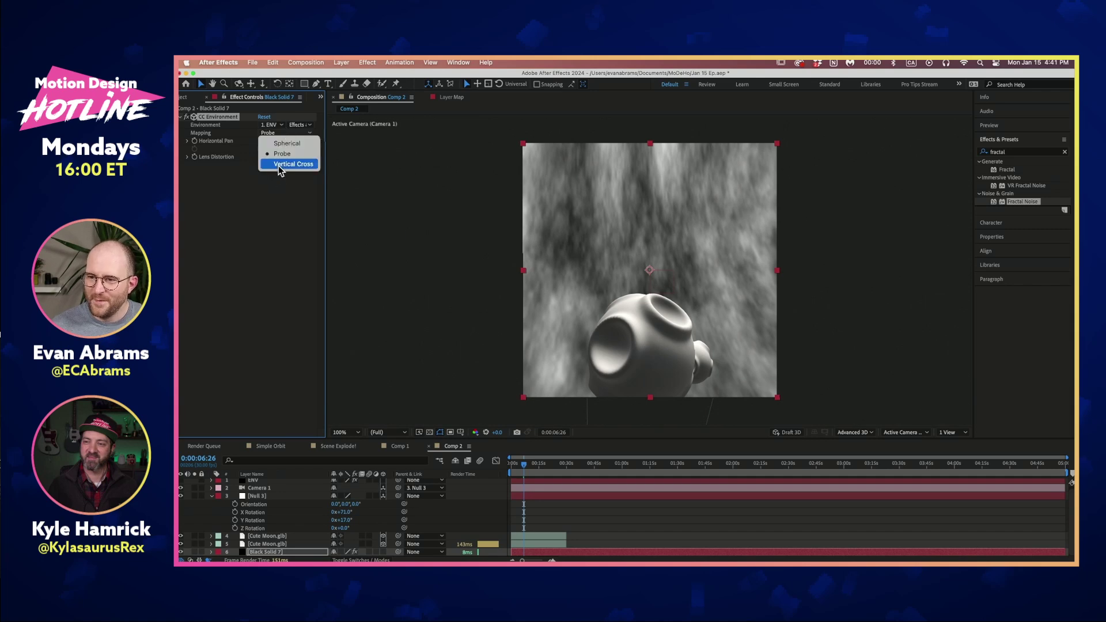
click(279, 165)
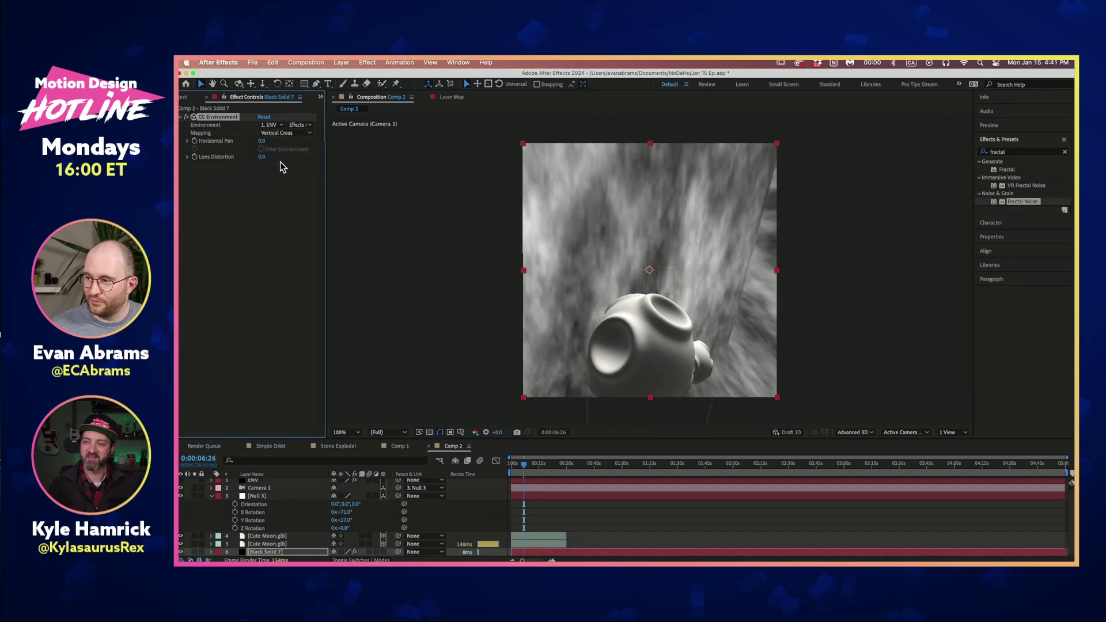
click(285, 135)
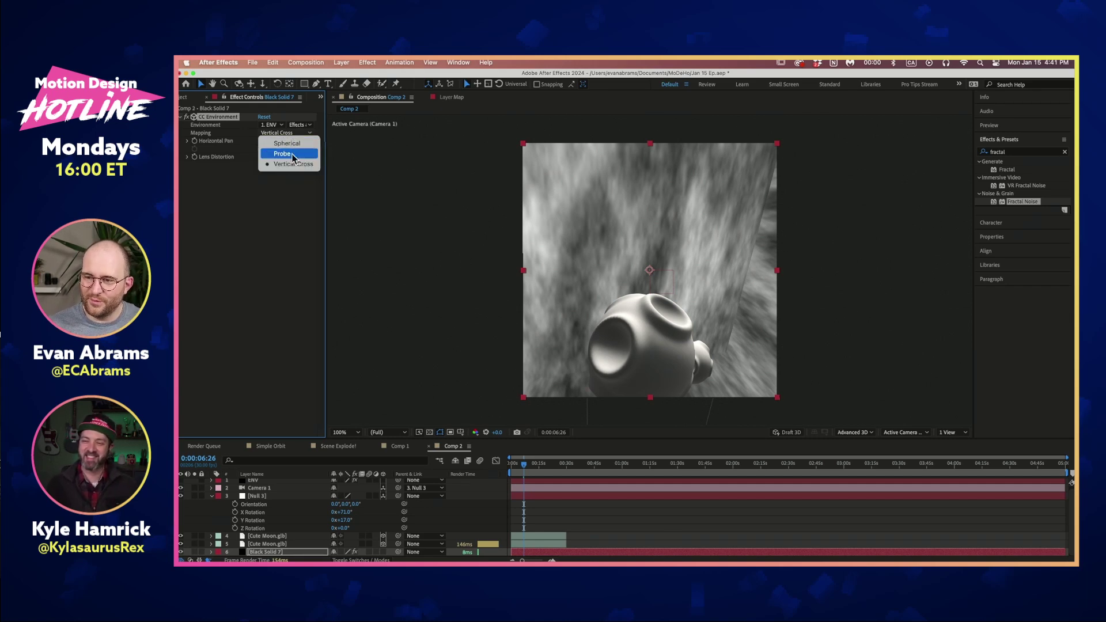
click(291, 153)
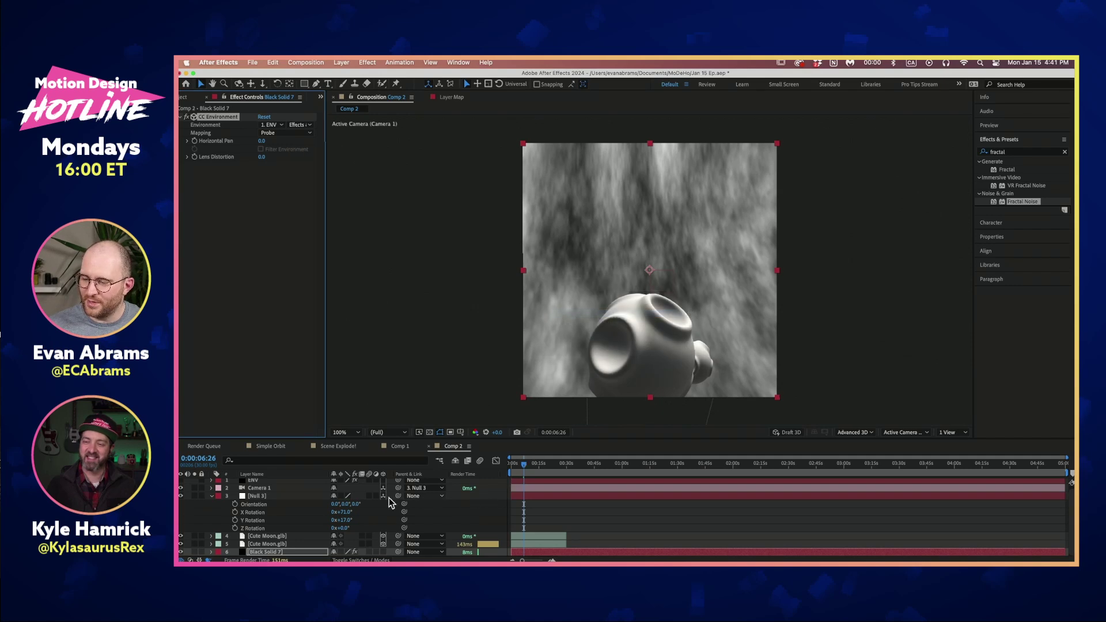
Step: Rotate Null 3 to about 156° in X and 10° in Y to swing the camera around the moon
drag(343, 520, 490, 510)
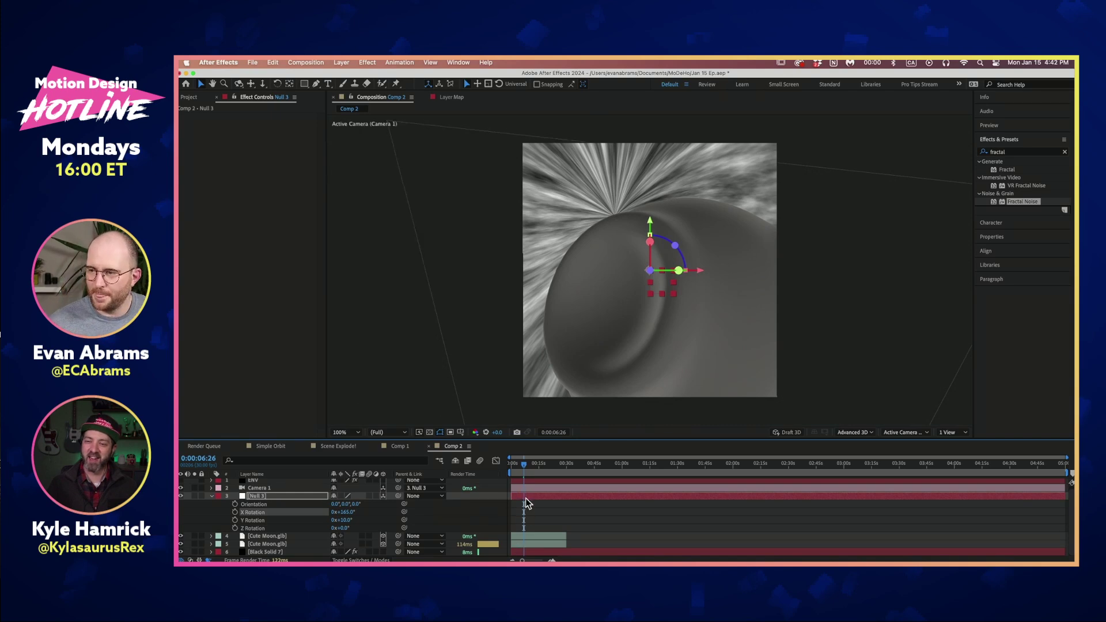
drag(346, 512, 342, 511)
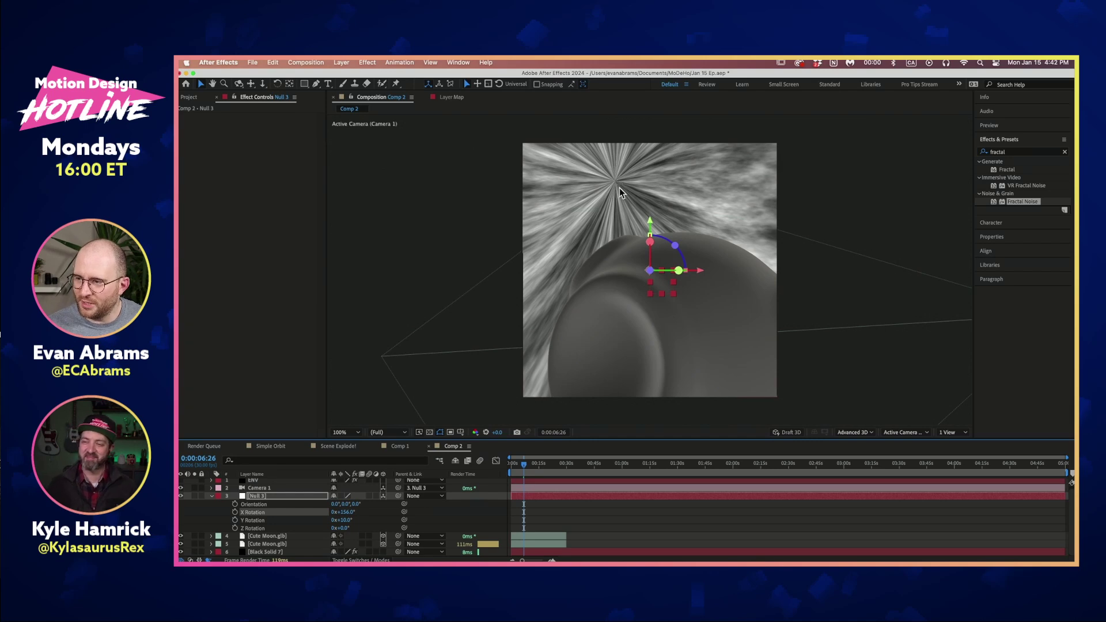
Step: Set the CC Environment mapping on Black Solid 7 to Spherical
click(542, 550)
click(286, 133)
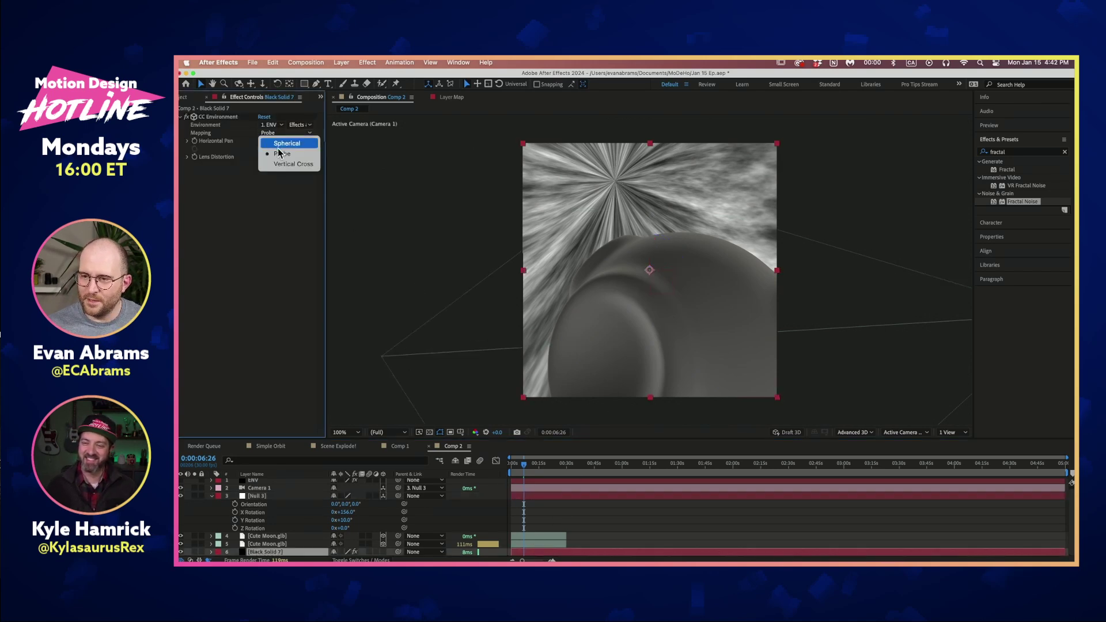
click(276, 144)
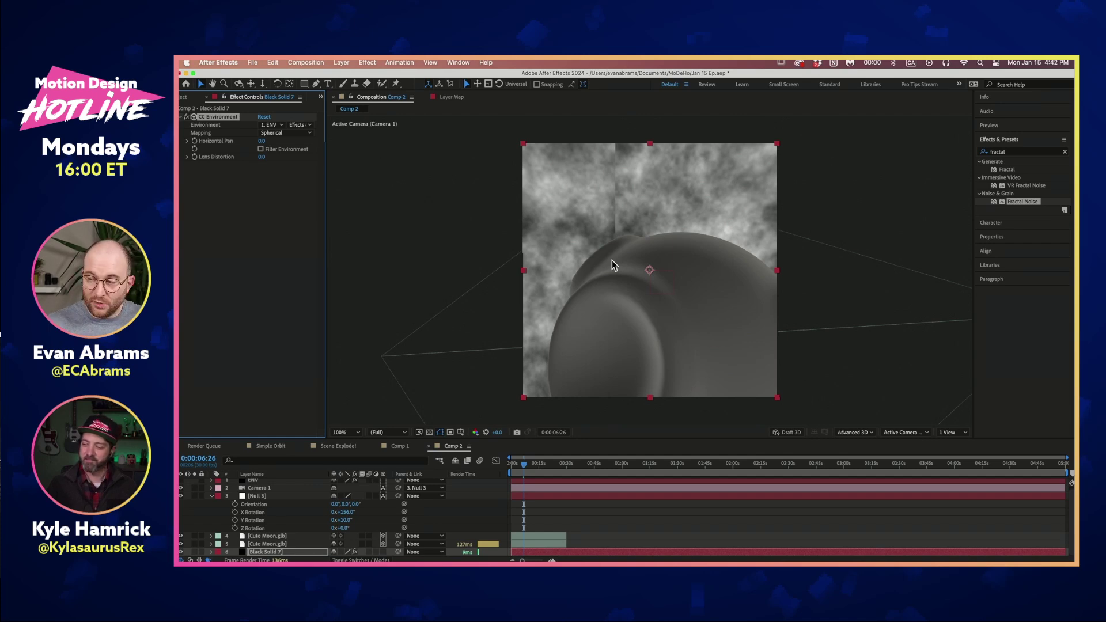
Step: Make the ENV layer visible and scale it down proportionally until the whole noise texture fits inside the frame
click(212, 497)
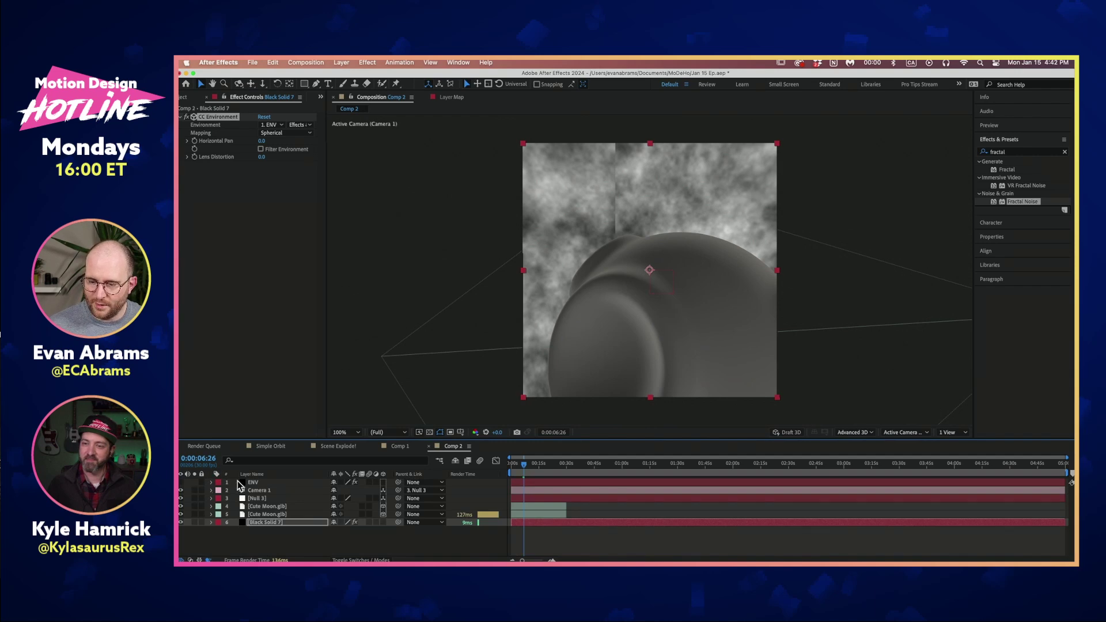
click(244, 483)
click(193, 483)
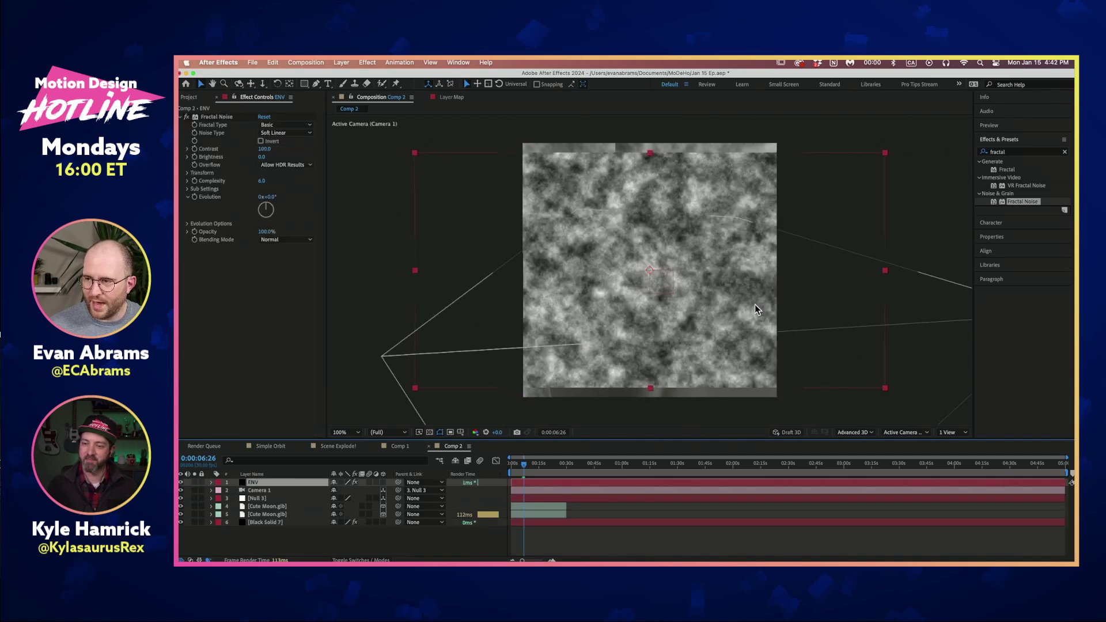
drag(885, 269, 751, 280)
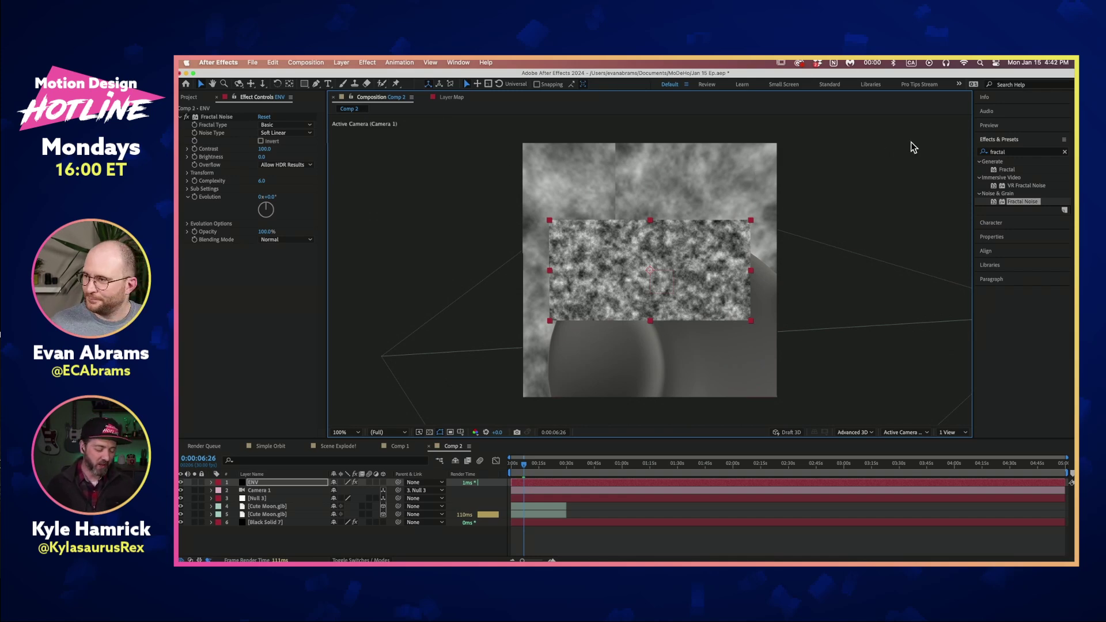
Step: Find the Offset effect and apply it to the ENV layer below Fractal Noise
double_click(1018, 150)
text(off)
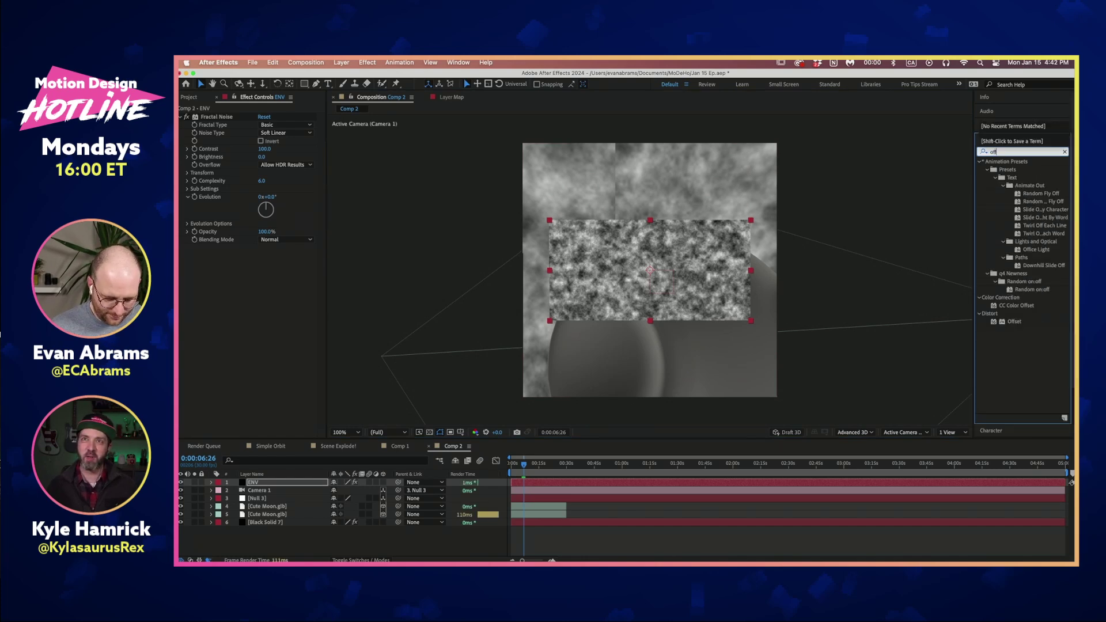
text(set)
drag(1017, 187, 234, 257)
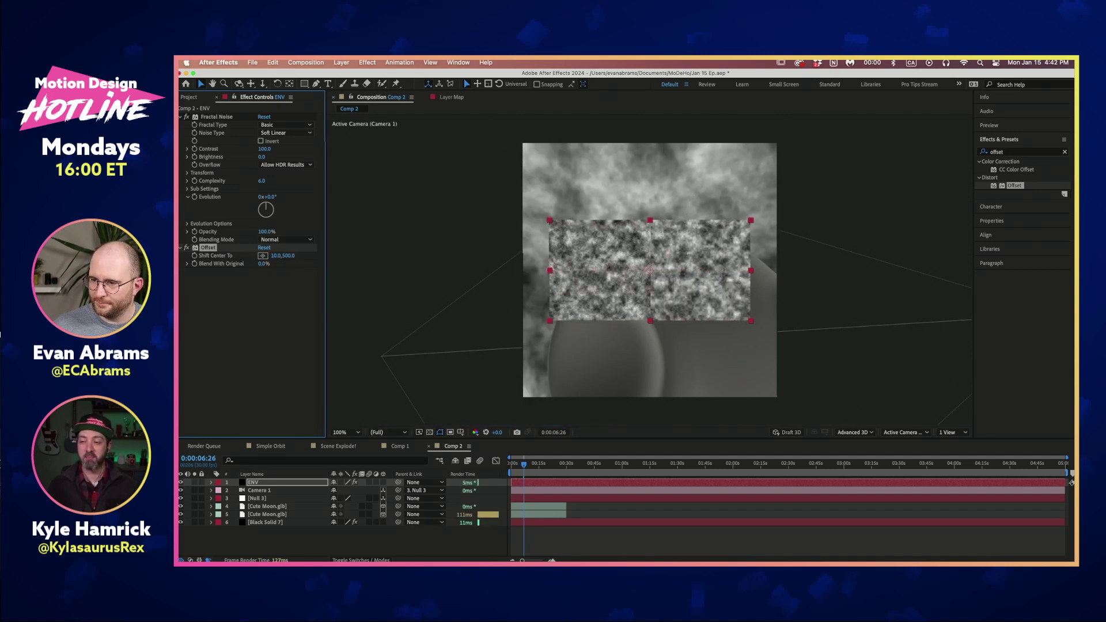
Step: Set the Offset effect's Shift Center To on ENV to 0, 1000 to bring the texture's edge seams into its middle
click(274, 257)
text(0)
key(Return)
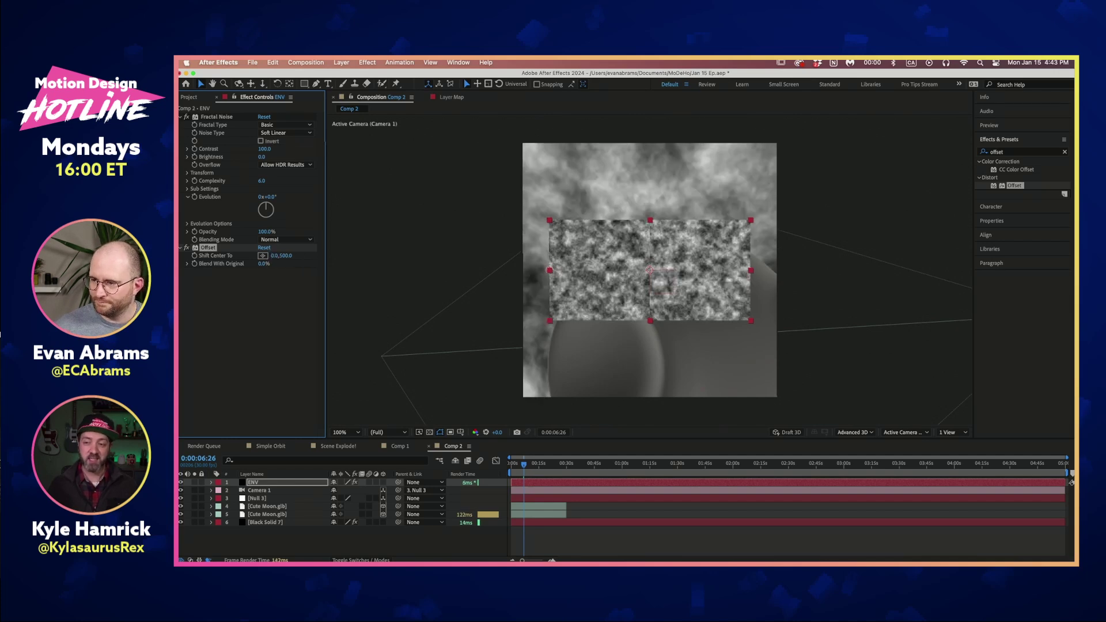
scroll(665, 248, up, 1)
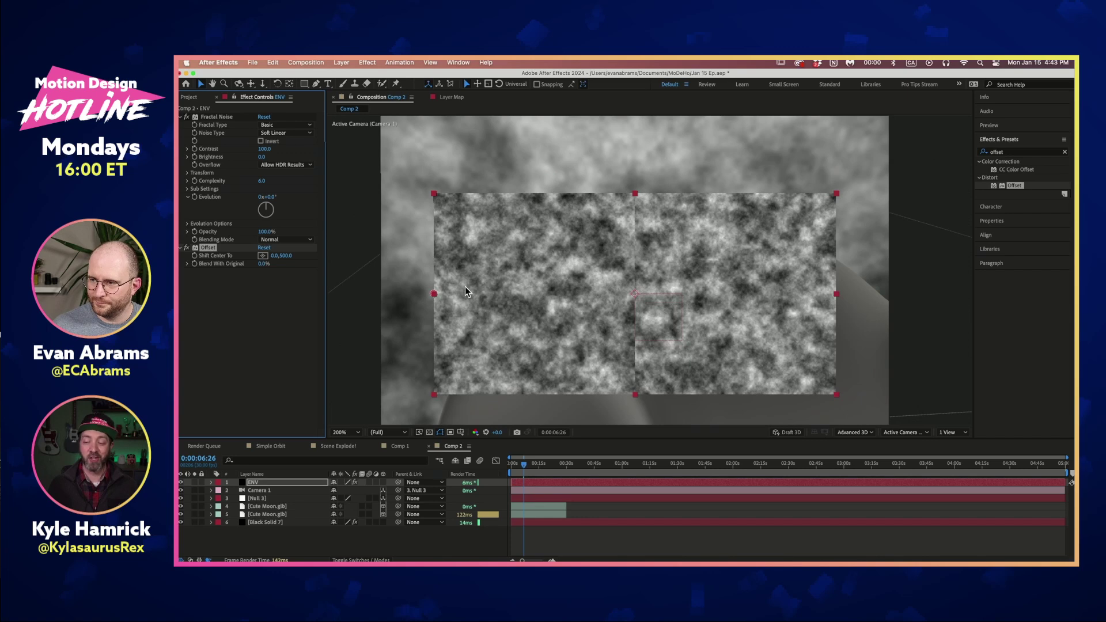
drag(286, 256, 566, 212)
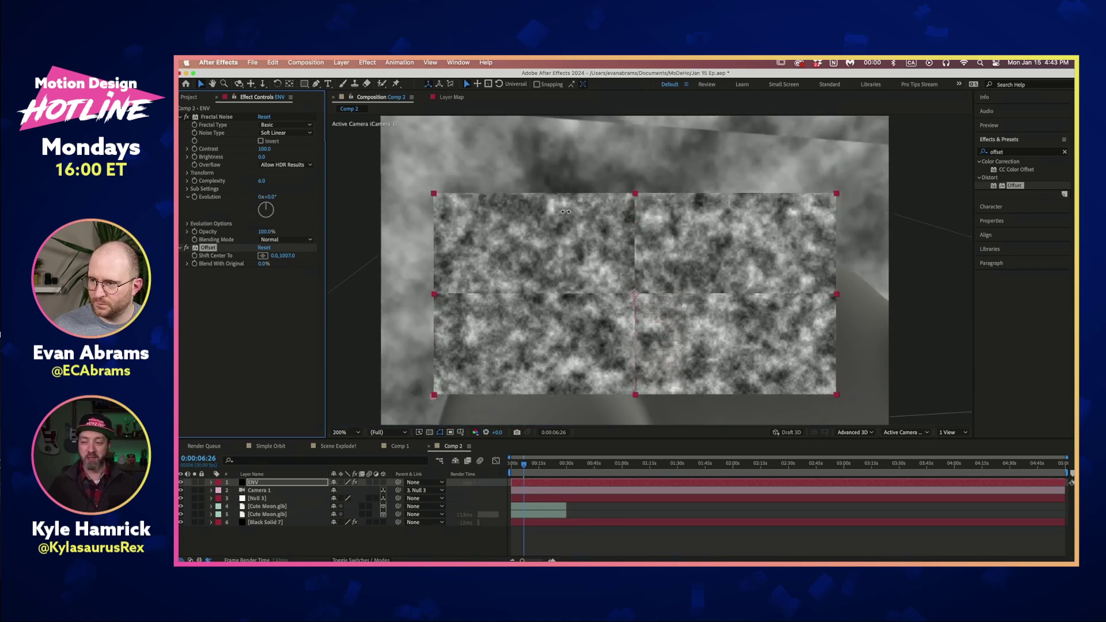
click(290, 257)
text(10)
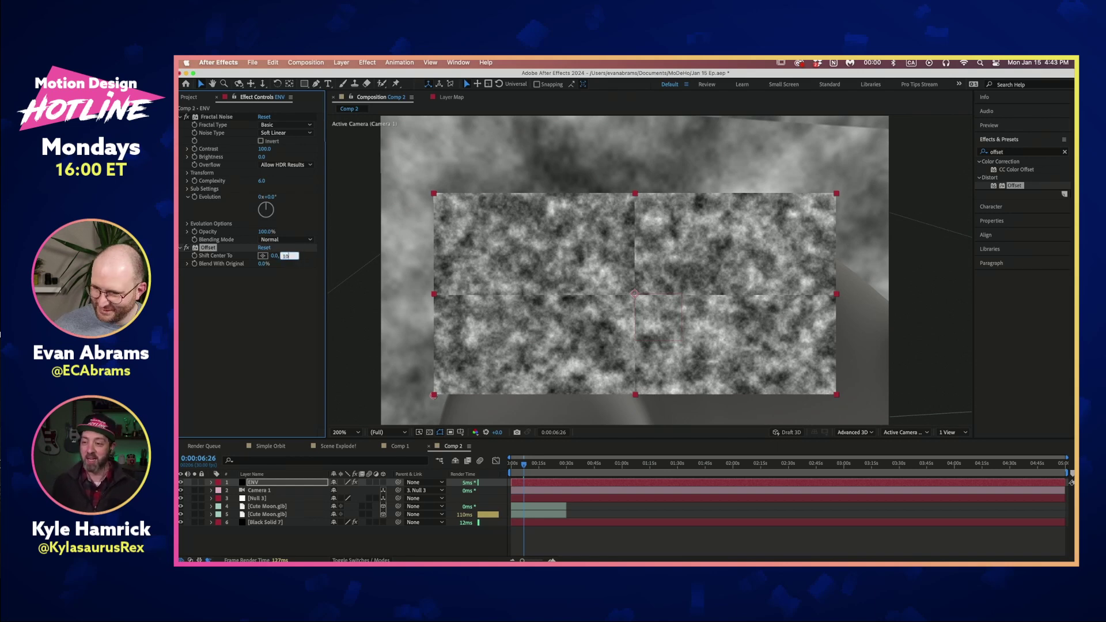
text(00)
key(Return)
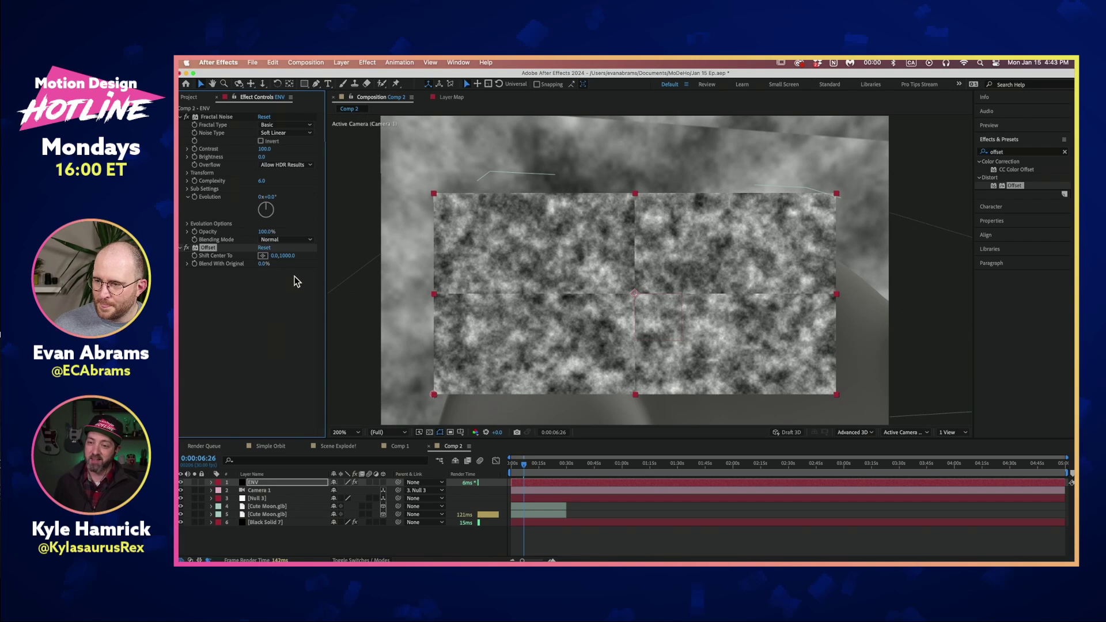
Step: Draw a thin, full-width rectangular mask over the horizontal seam across the middle of the ENV layer
click(269, 278)
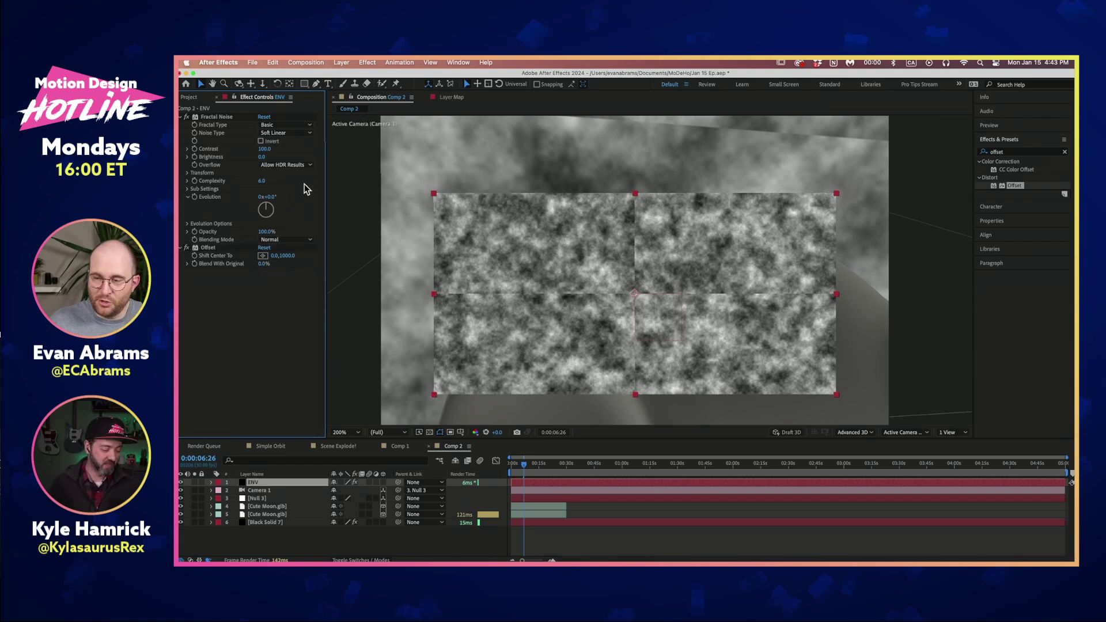
click(304, 84)
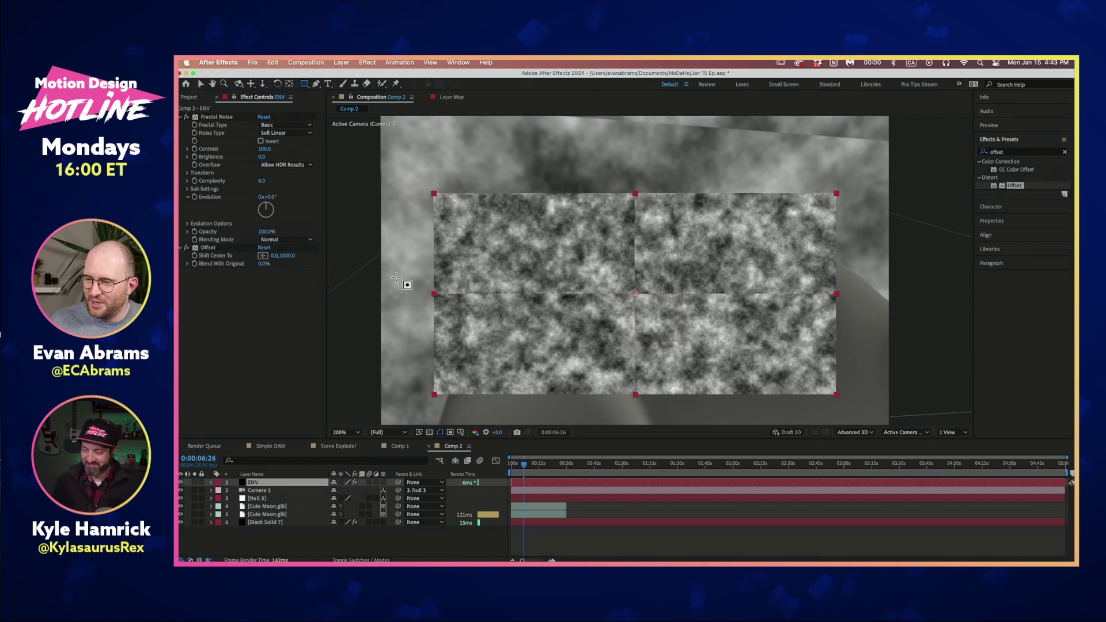
drag(423, 283, 869, 304)
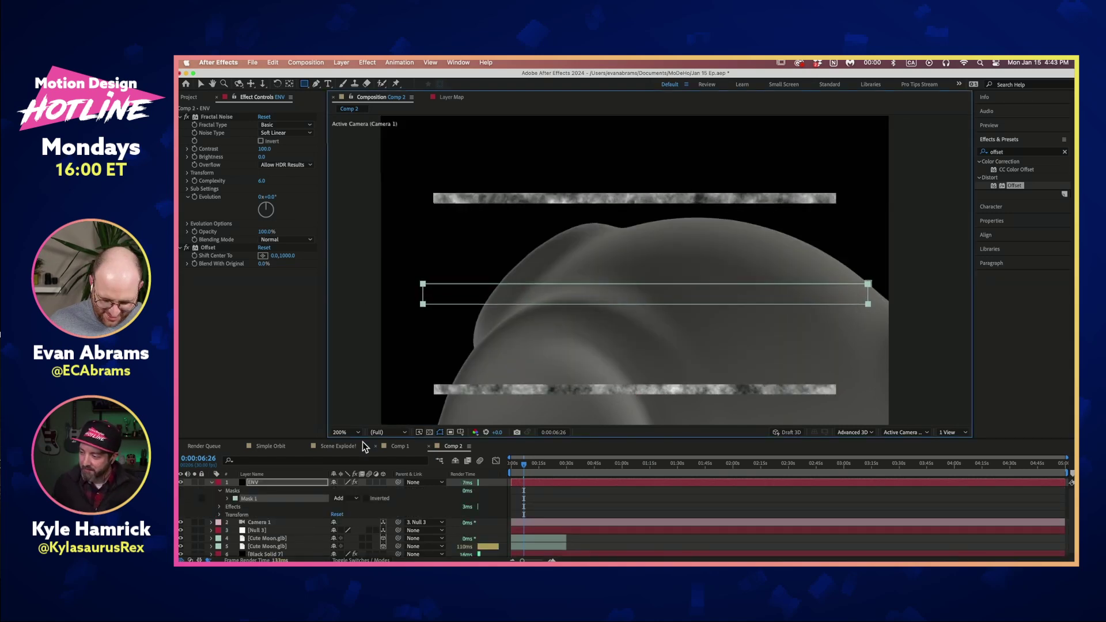
click(212, 482)
key(m)
key(m)
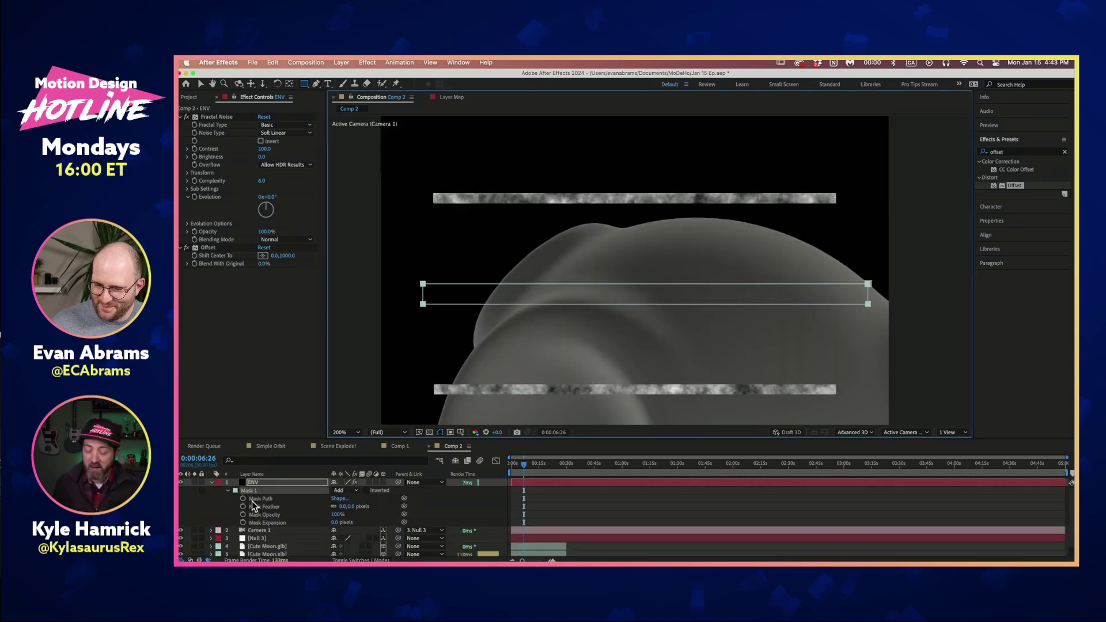
click(351, 491)
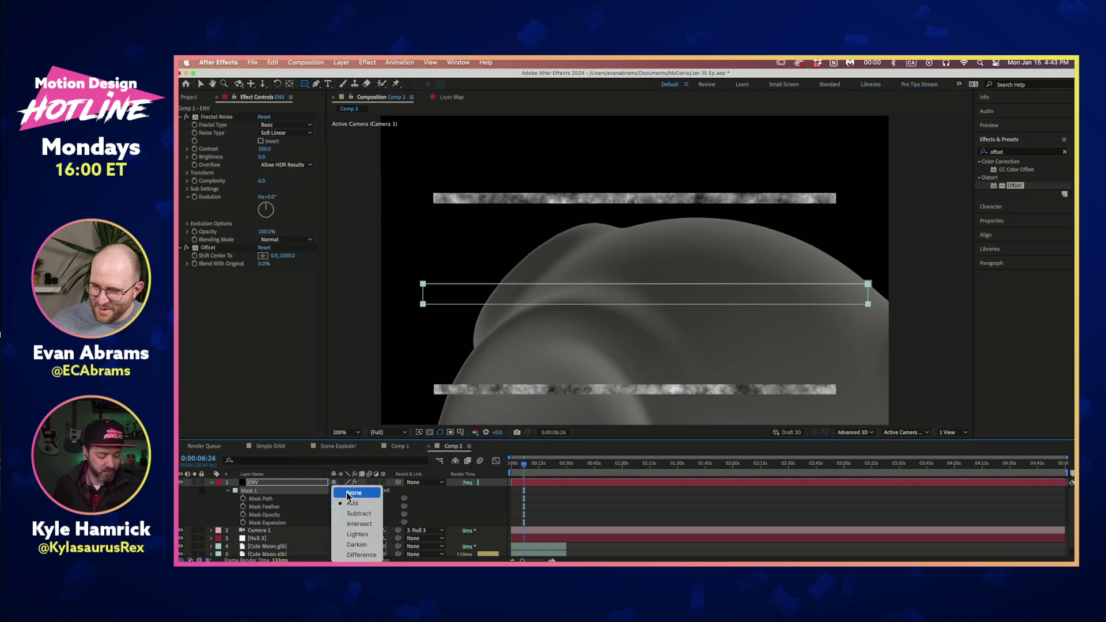
click(292, 490)
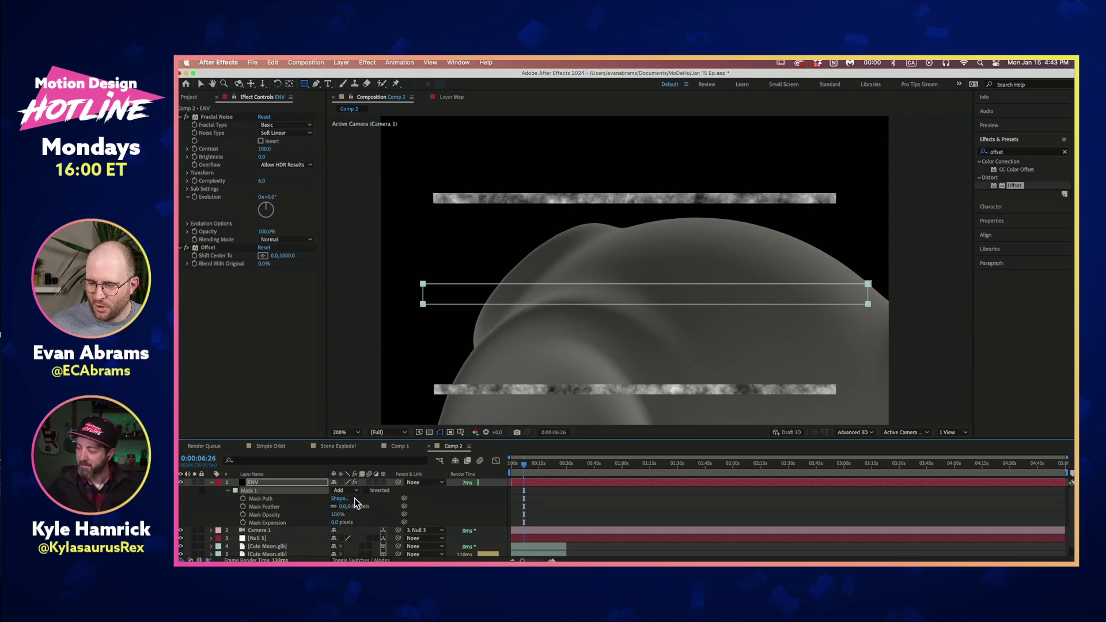
Step: Expand the Offset effect's Compositing Options on ENV and add a mask reference to Mask 1
click(209, 247)
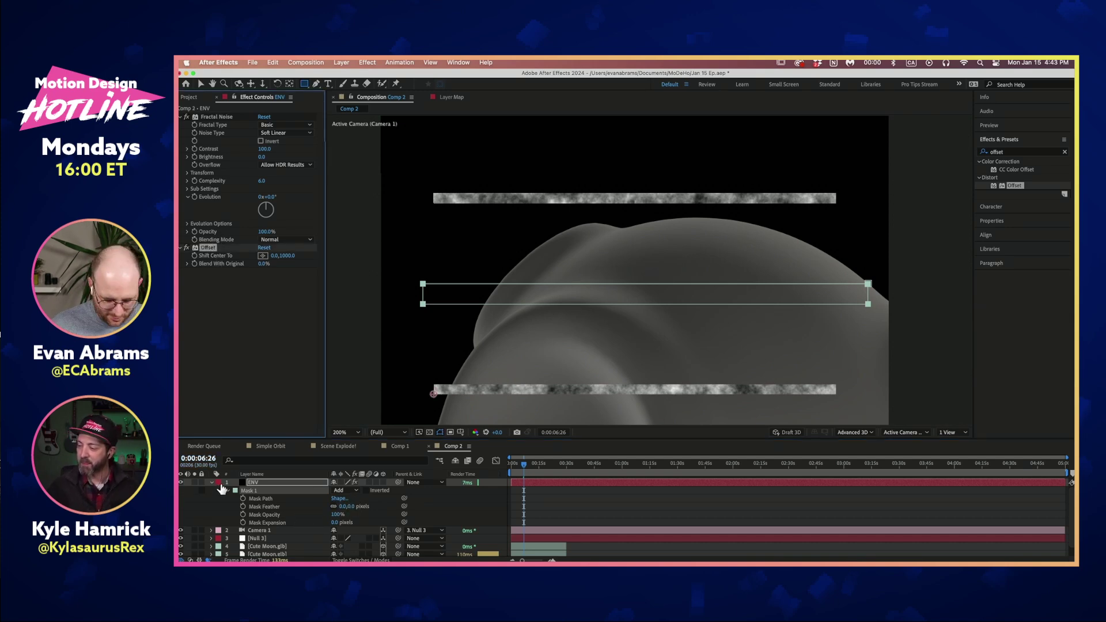
click(228, 491)
click(210, 483)
click(211, 483)
click(211, 482)
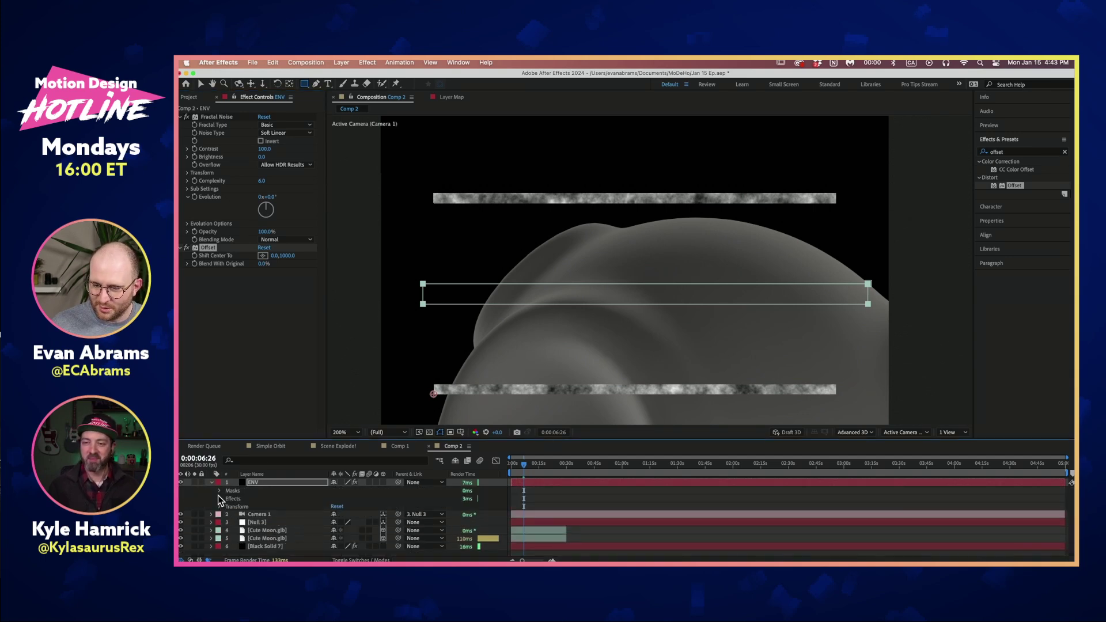
click(219, 492)
click(220, 506)
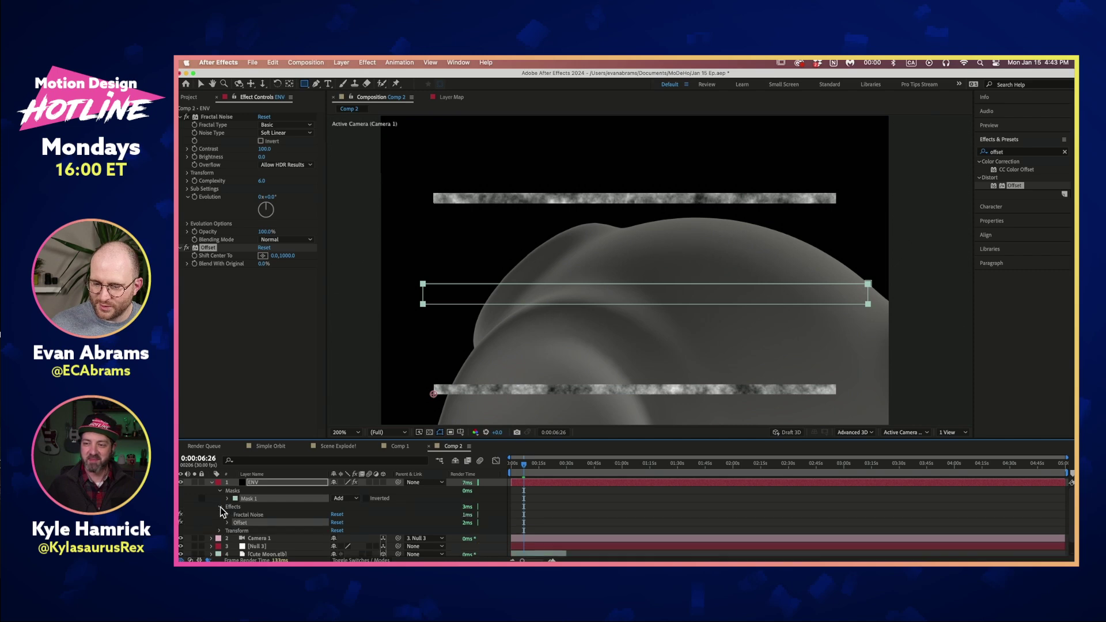
scroll(225, 506, down, 1)
click(228, 504)
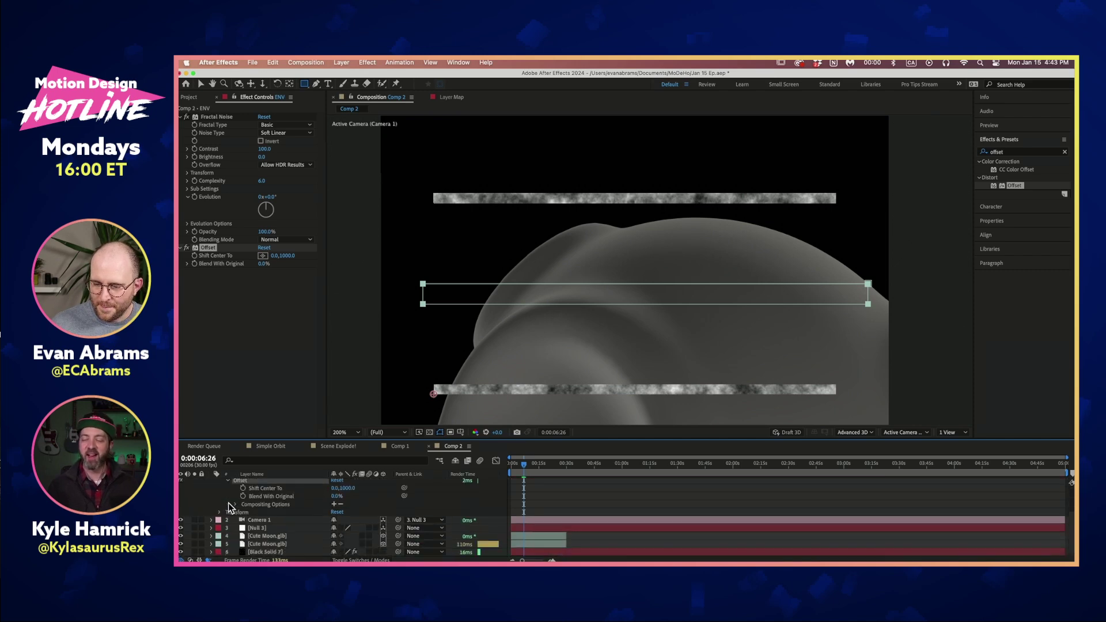
click(334, 505)
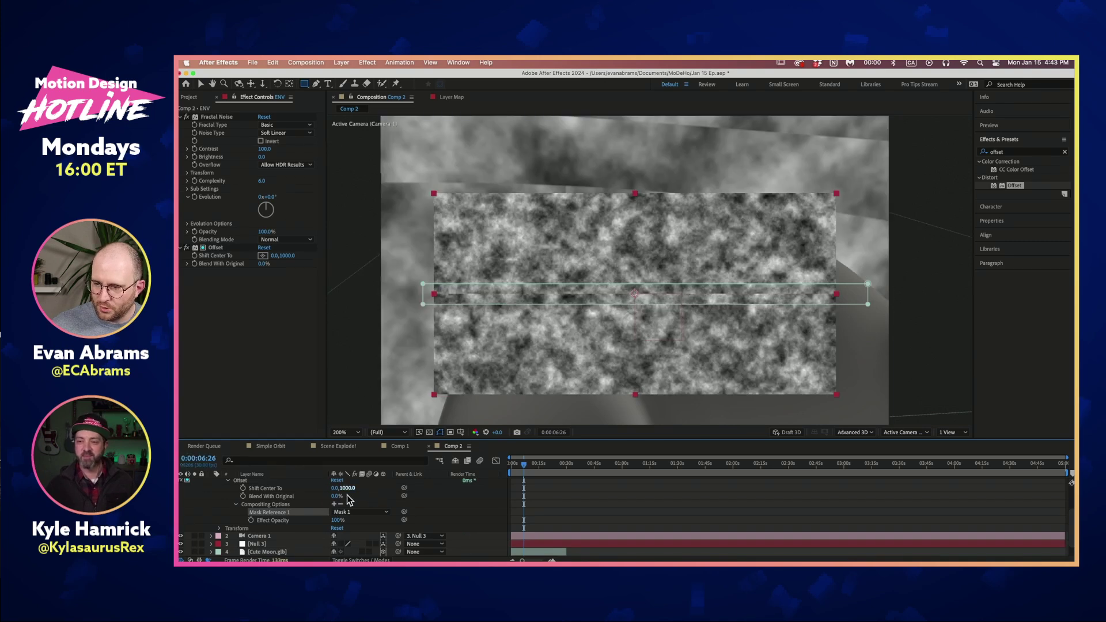
Step: Set the mode of Mask 1 on the ENV layer to Subtract
scroll(234, 493, up, 1)
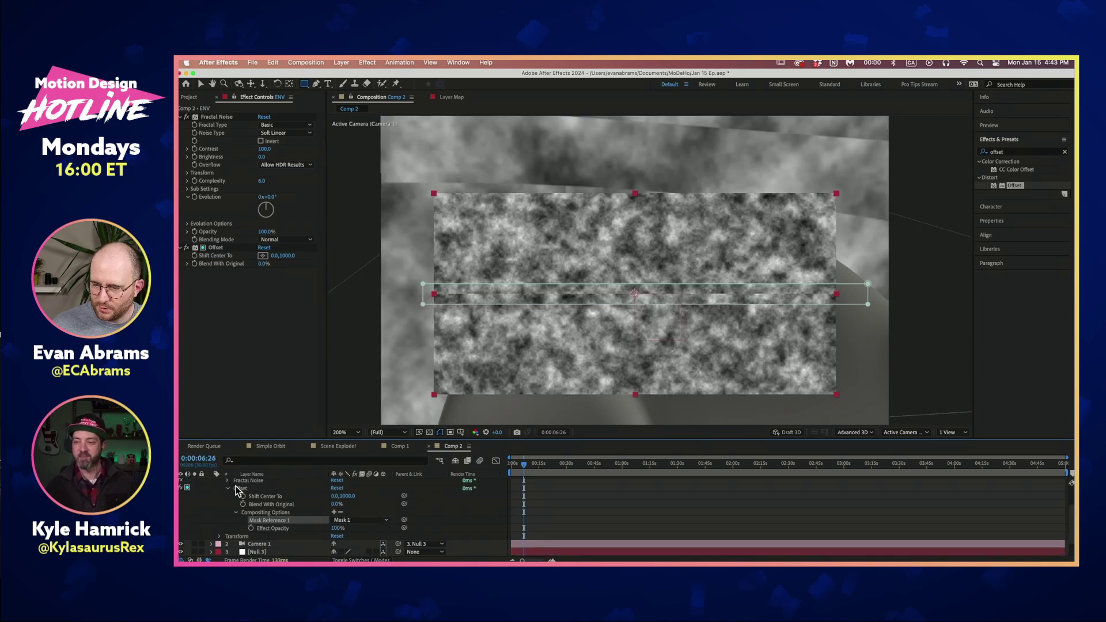
scroll(238, 490, up, 4)
click(349, 499)
click(357, 514)
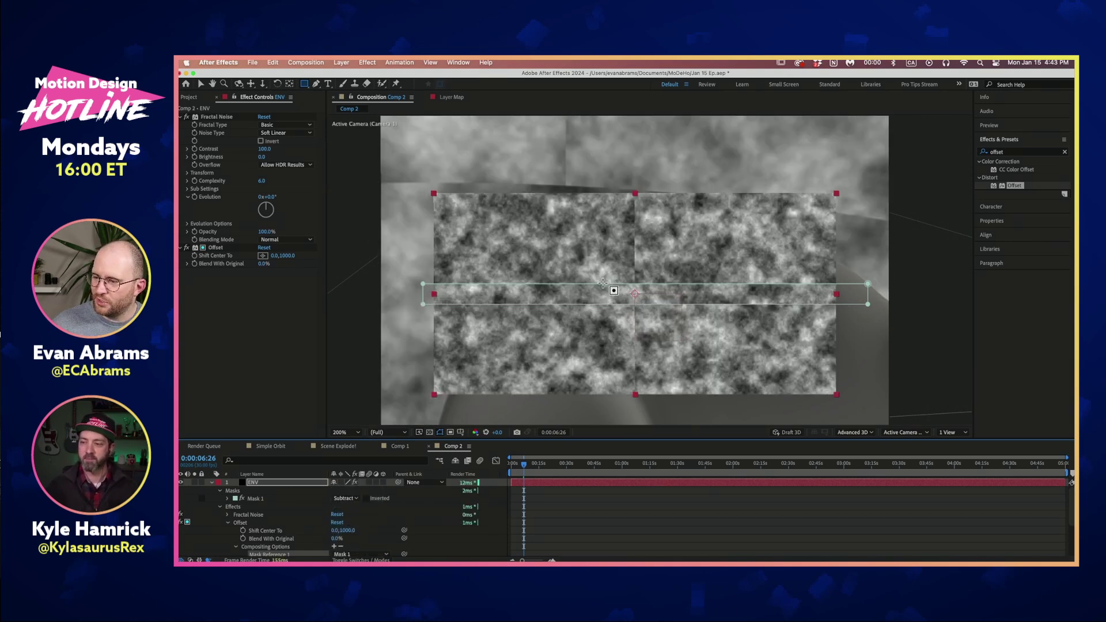
Step: Set the Offset effect's Shift Center To on the ENV layer to 0, 0
key(v)
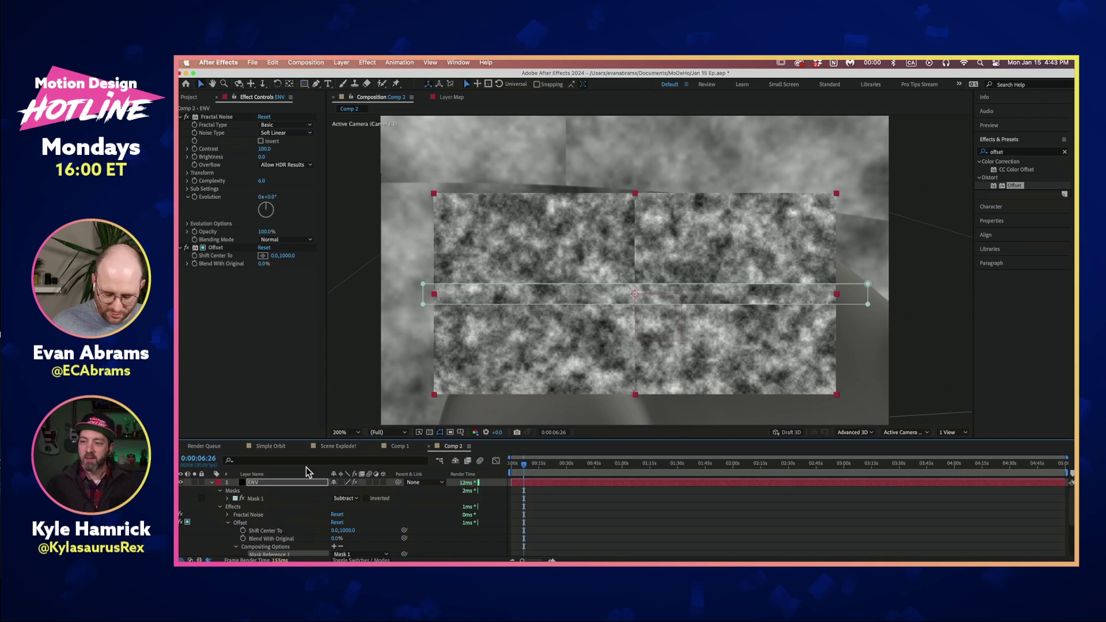
click(288, 256)
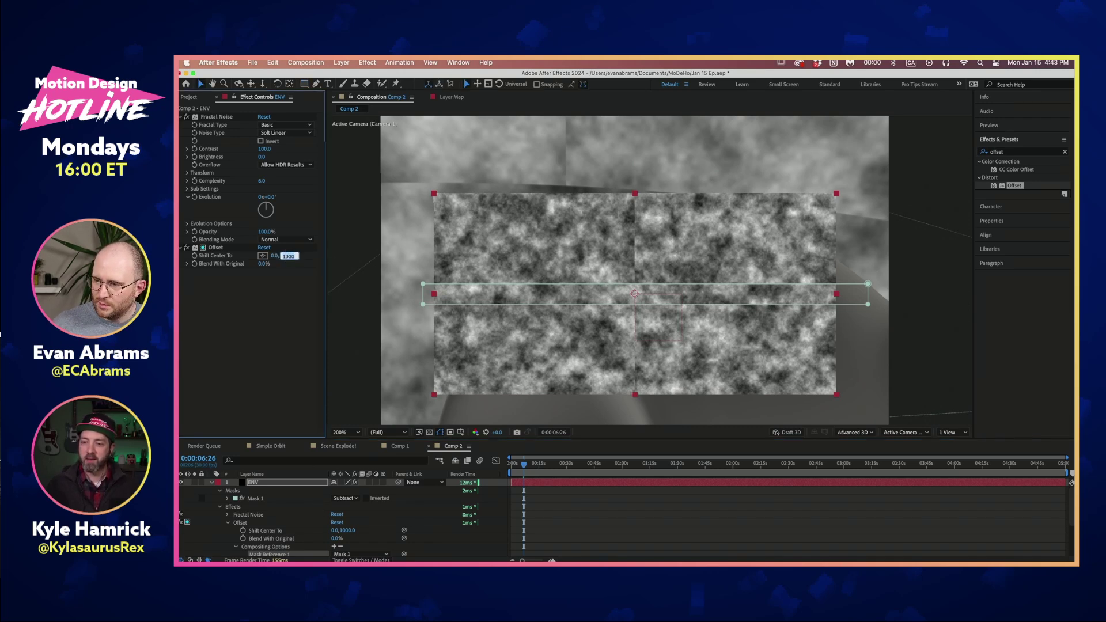
text(0)
key(Return)
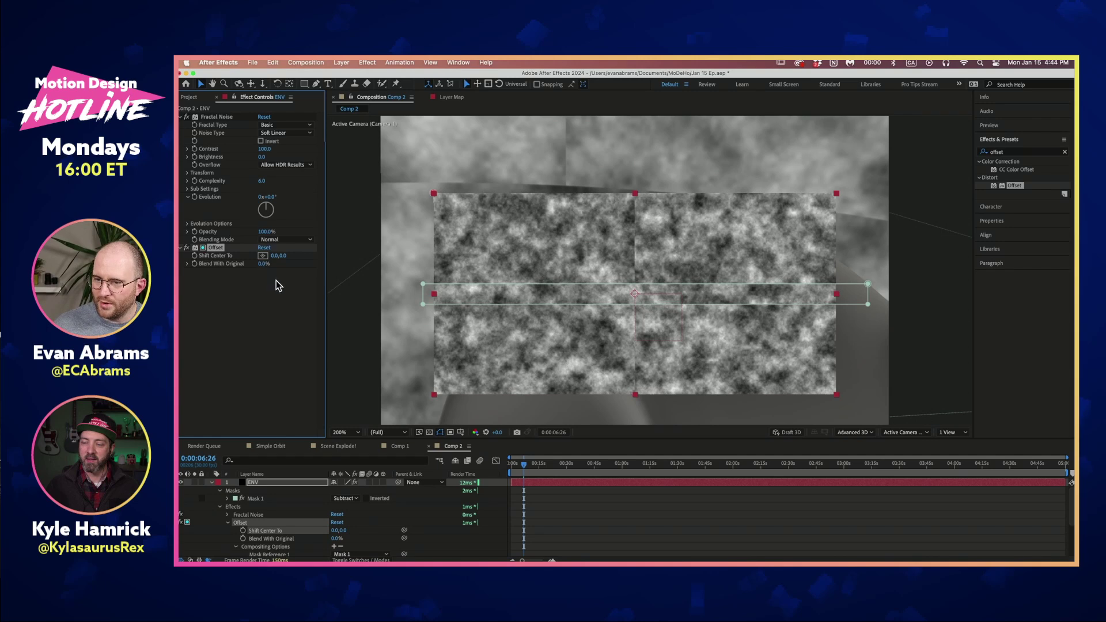
drag(276, 256, 272, 262)
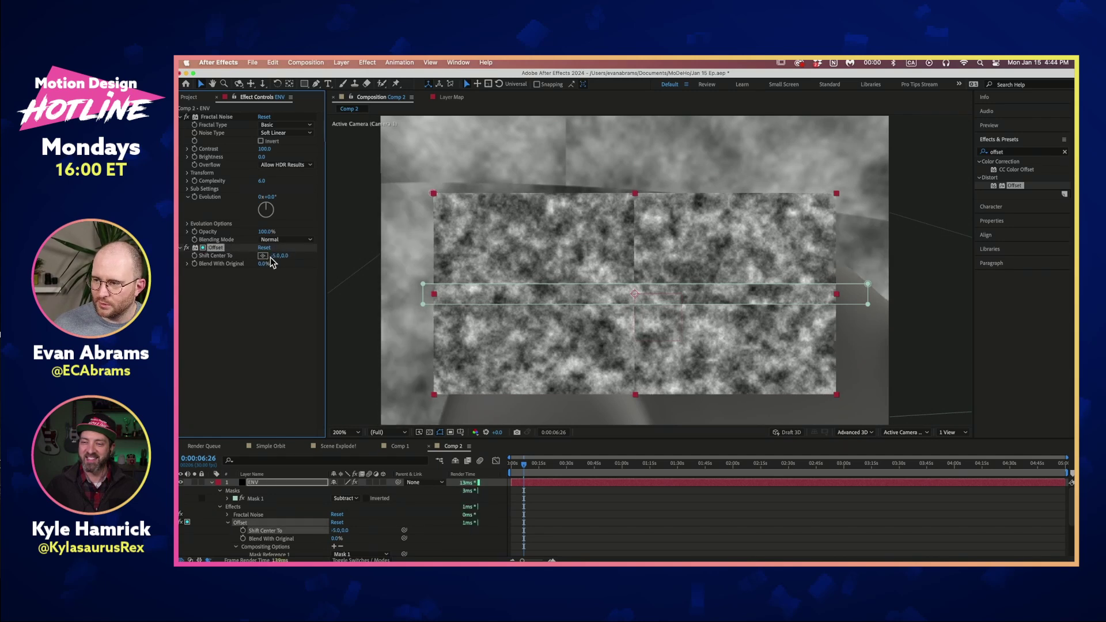
click(273, 256)
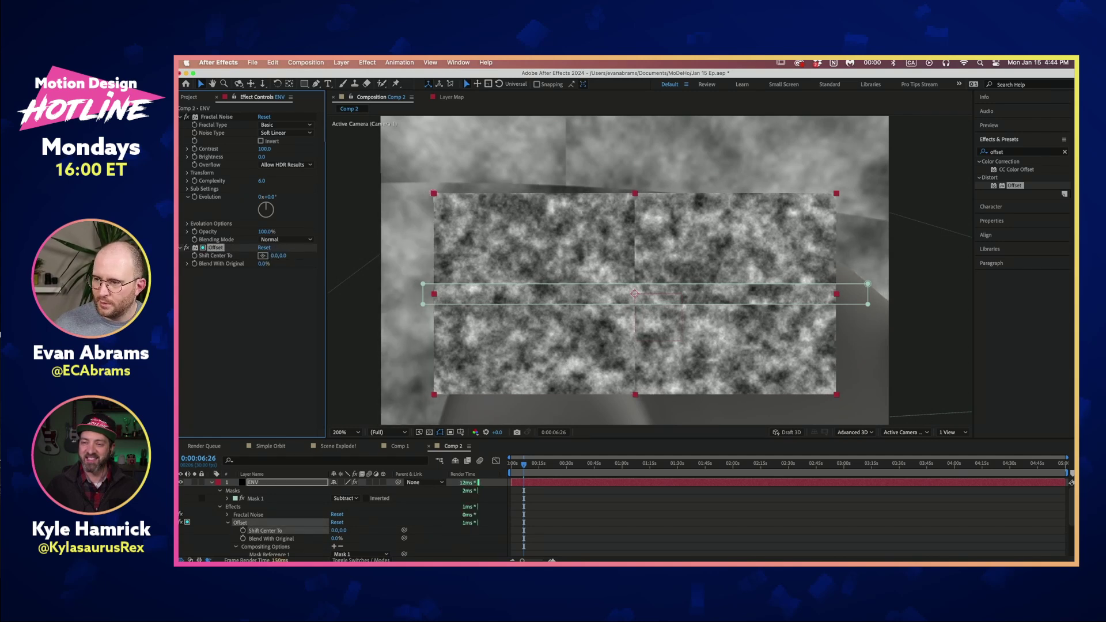
key(Return)
mouse_move(287, 259)
mouse_down()
mouse_move(297, 258)
mouse_move(284, 260)
mouse_up()
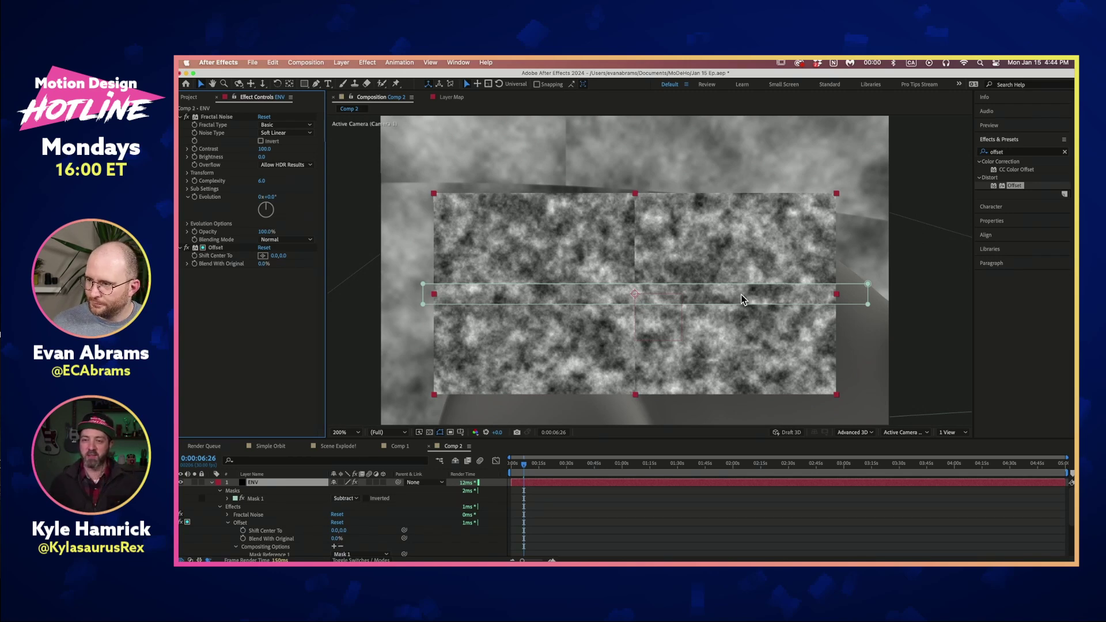
Step: Make Mask 1 on the ENV layer taller so it covers a wider band around the horizontal seam
drag(740, 284, 724, 316)
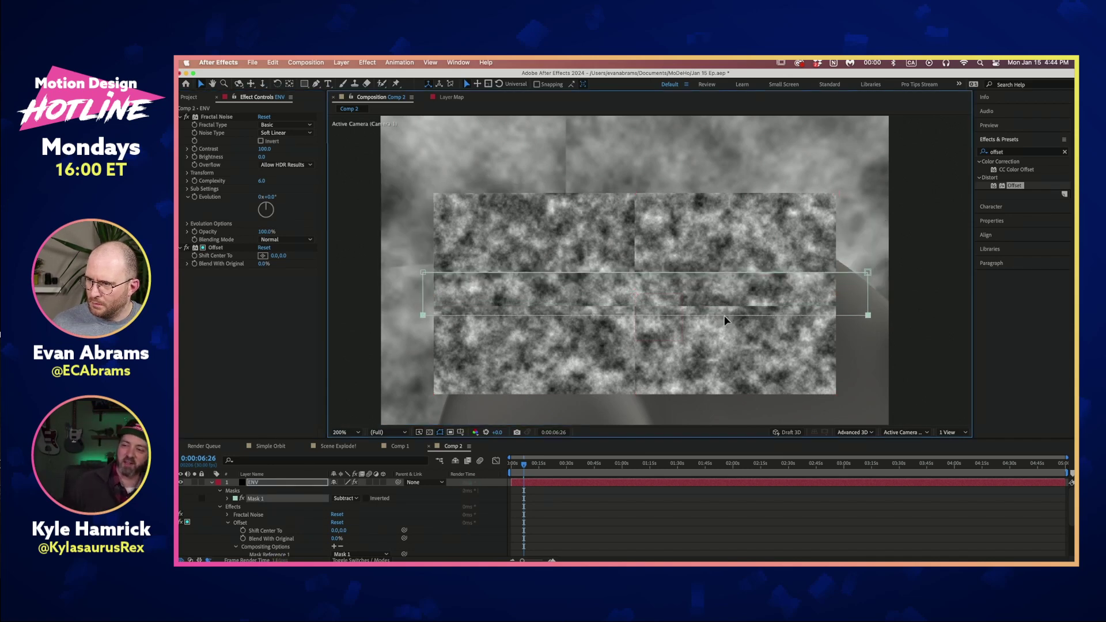
click(346, 498)
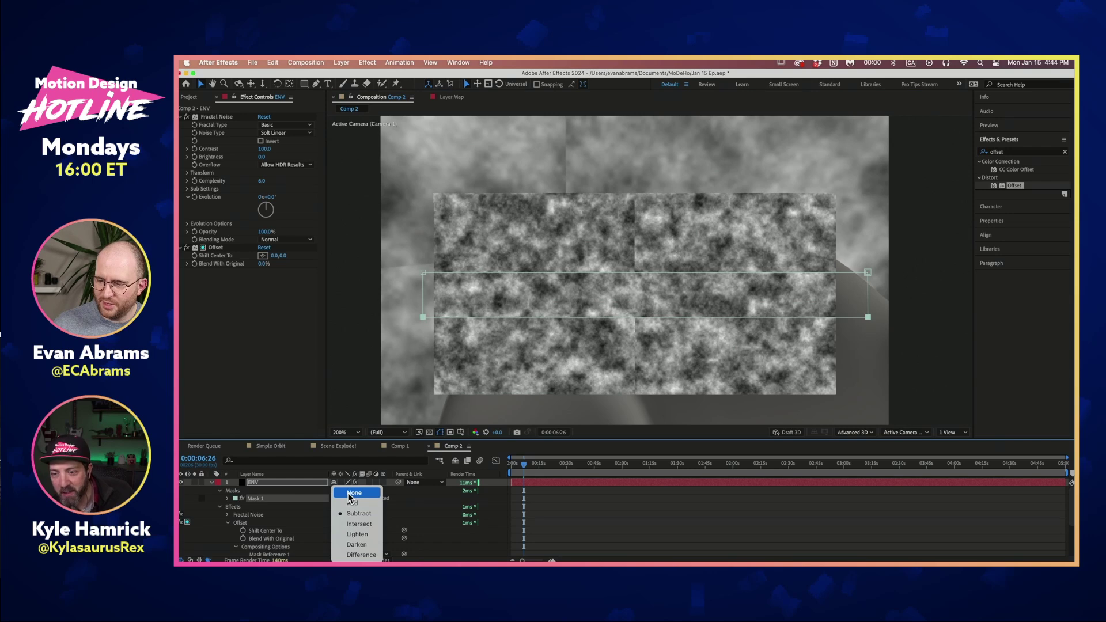
click(272, 500)
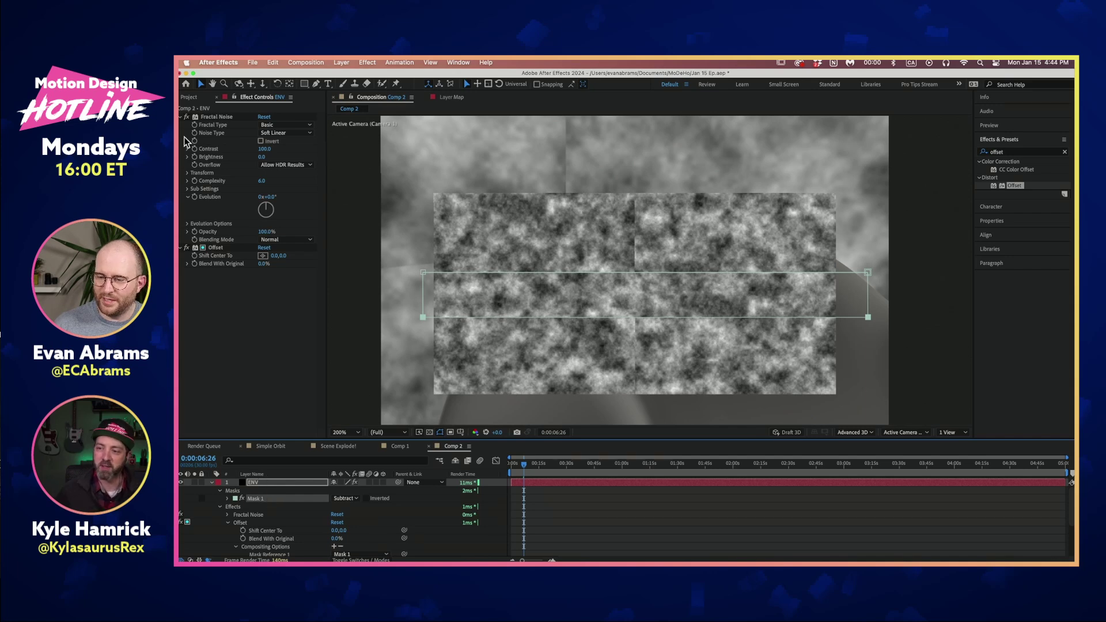
Step: Delete the Offset effect and Mask 1 from the ENV layer
click(216, 249)
key(Delete)
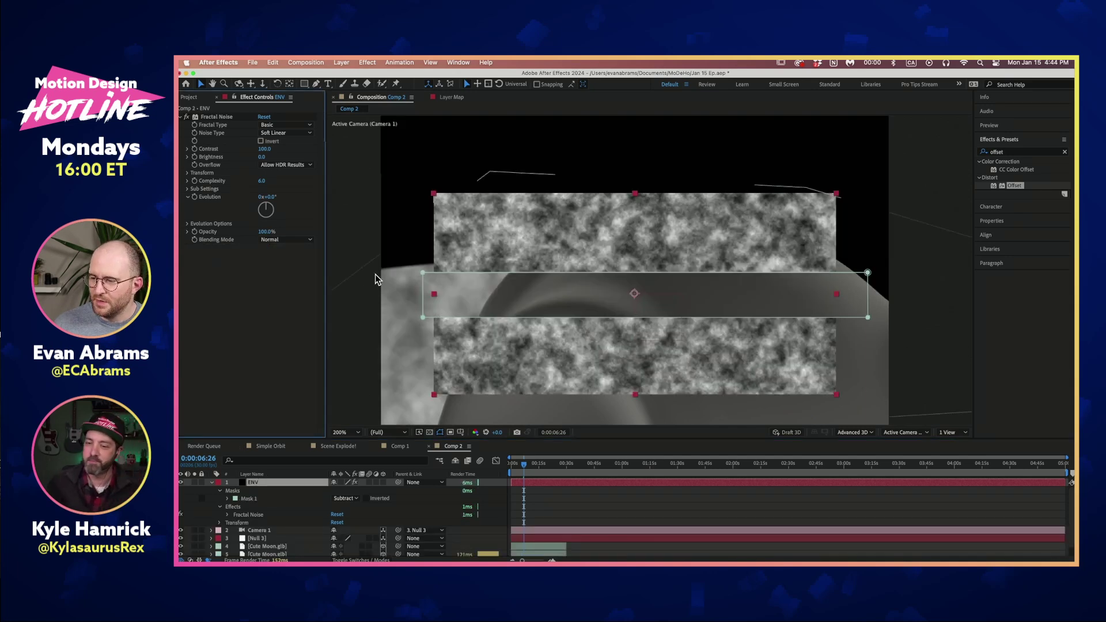
click(247, 500)
key(Delete)
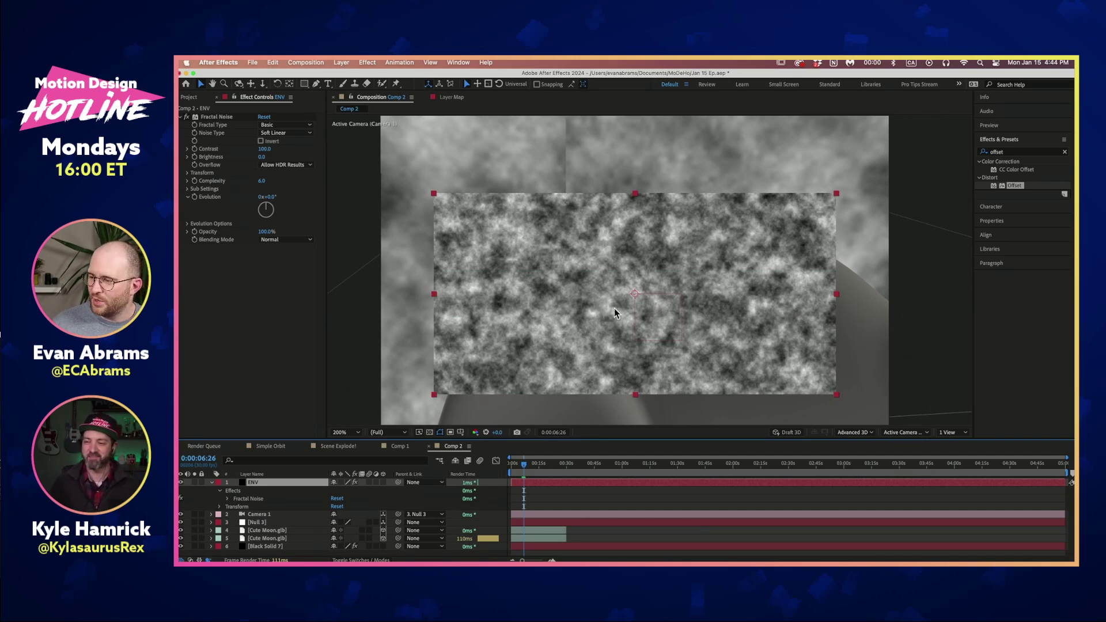
Step: Apply Gaussian Blur to the ENV layer and set its Blurriness to 23
click(1011, 152)
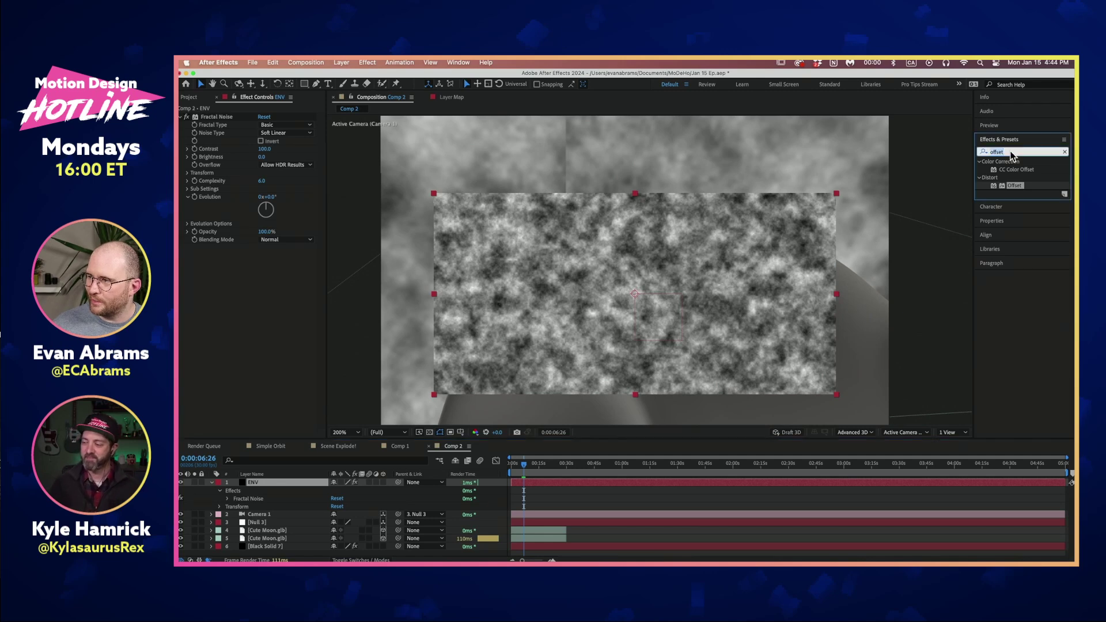
text(gaus)
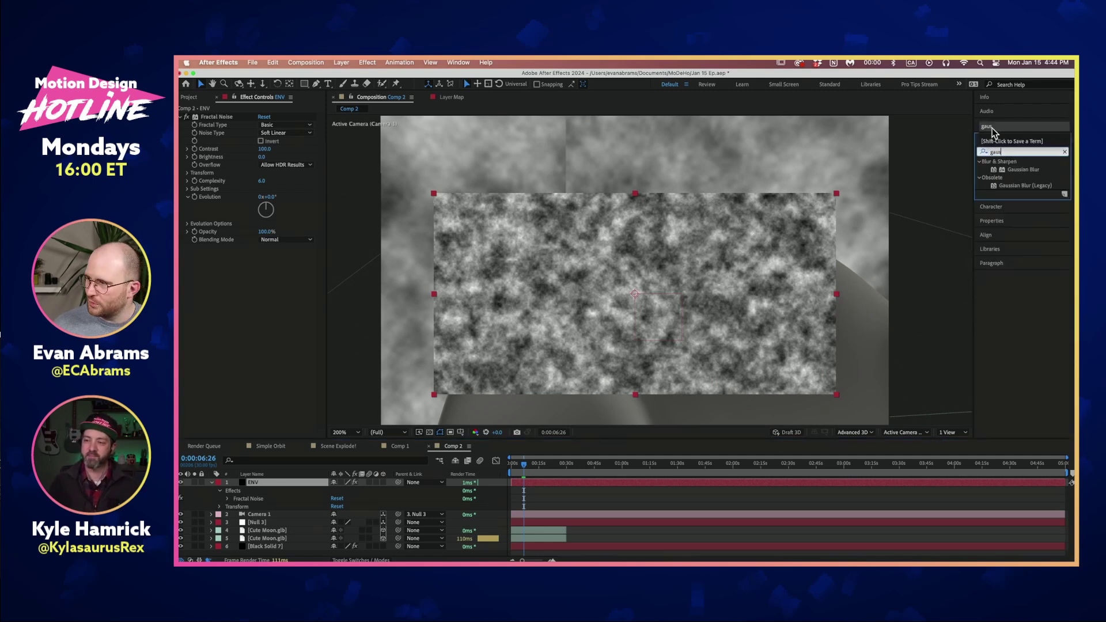
double_click(1023, 169)
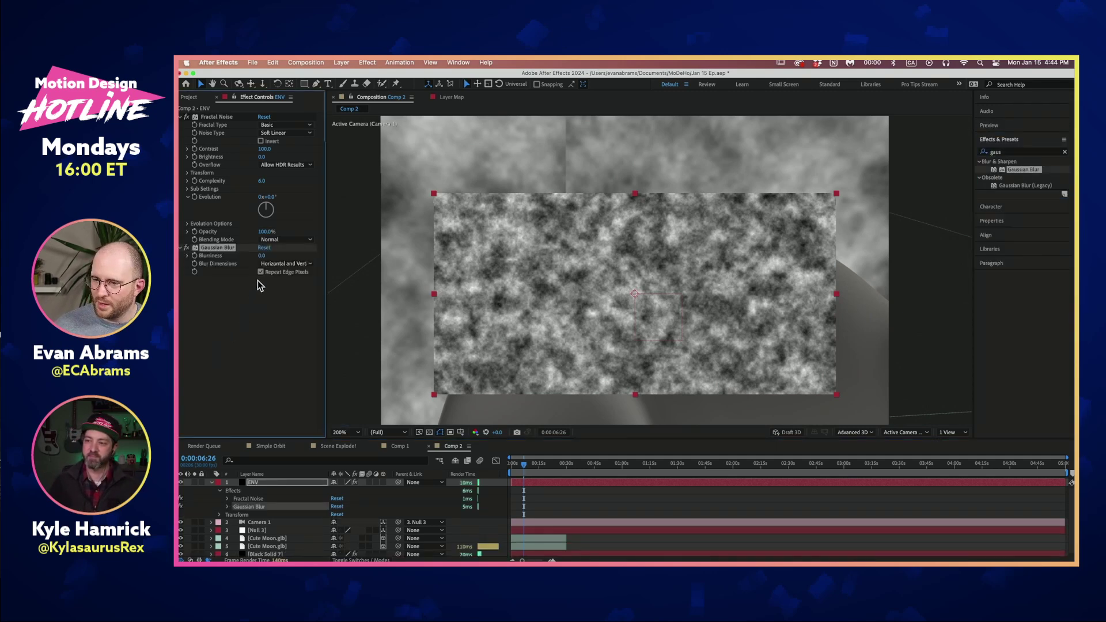
drag(262, 258, 274, 258)
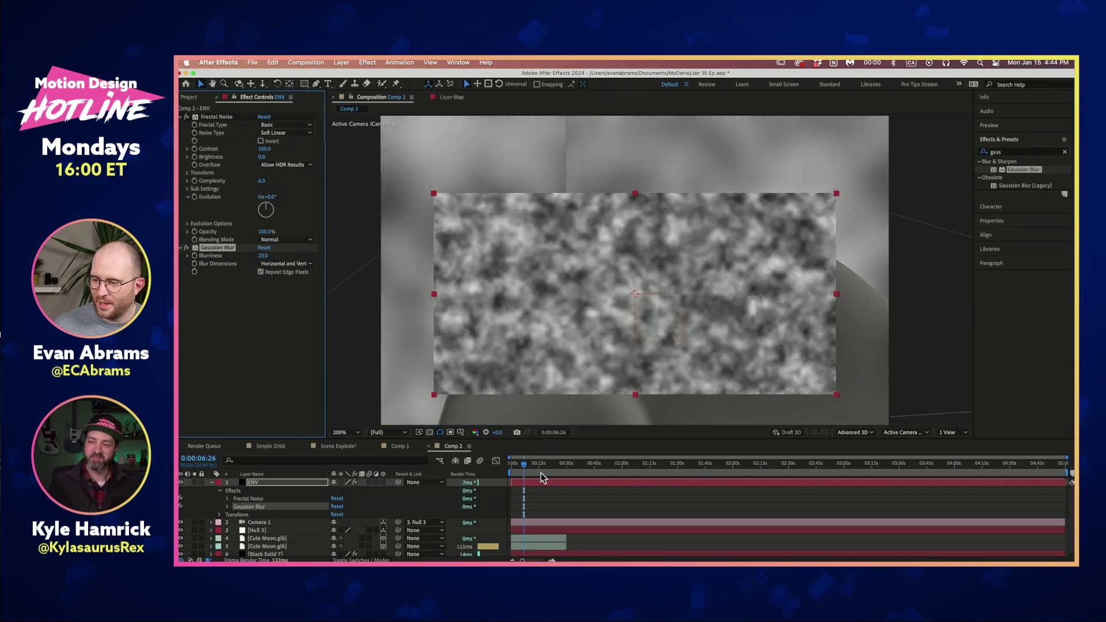
Step: Add a Gradient Ramp effect to the ENV layer, placed above Fractal Noise in the effect order
click(989, 151)
text(ramp)
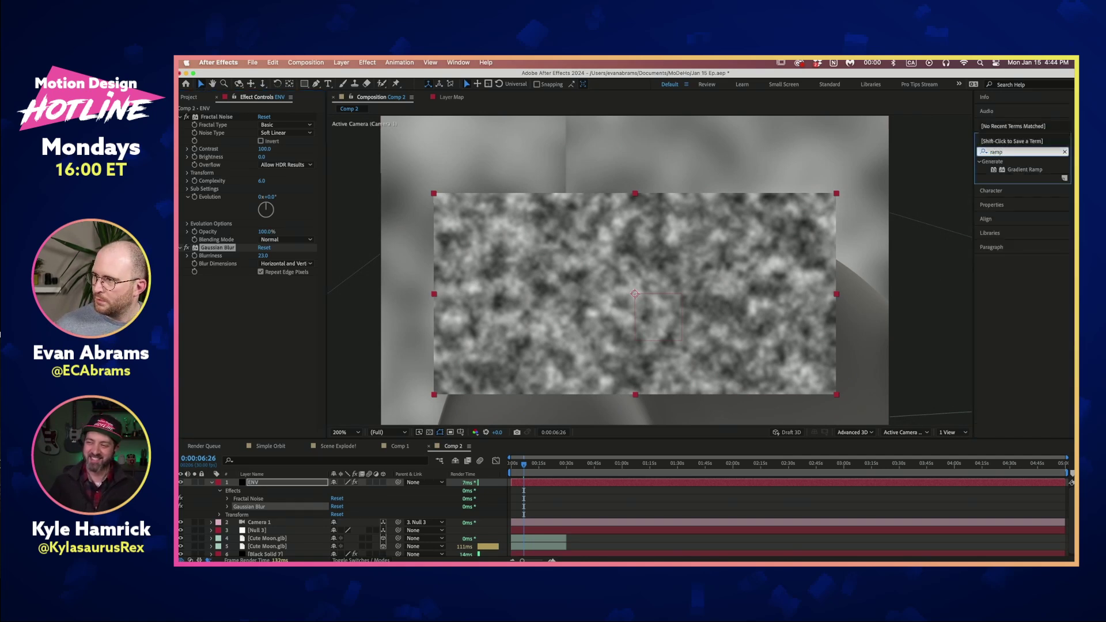
drag(1031, 170, 233, 118)
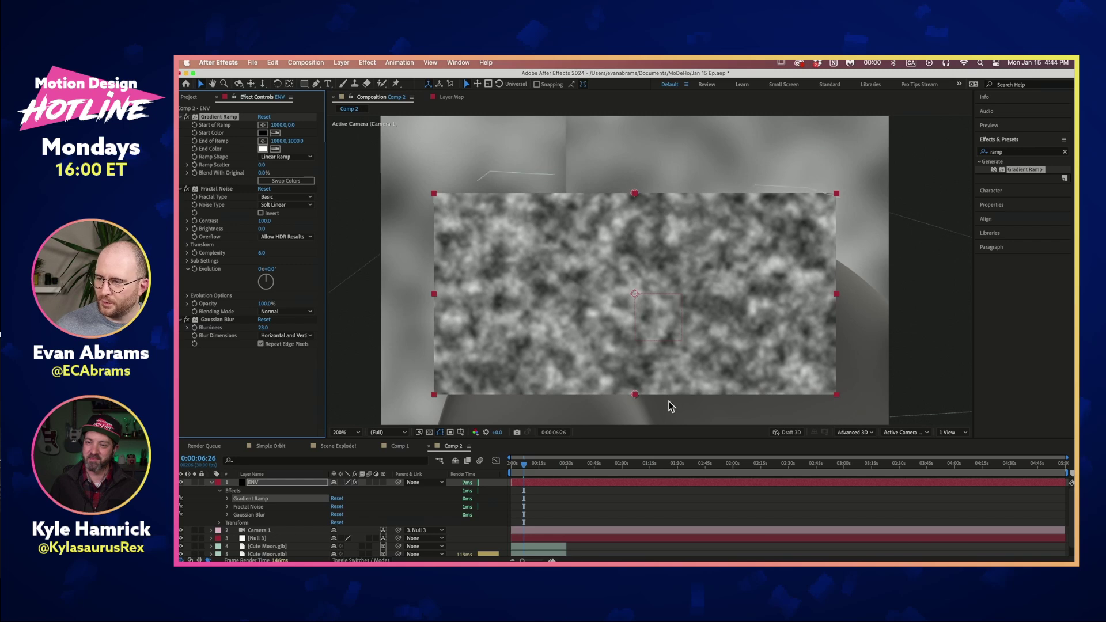
Step: Set the Gradient Ramp's shape to Radial Ramp and move its start point to the centre of the ENV layer
click(283, 157)
click(284, 167)
click(284, 159)
click(290, 177)
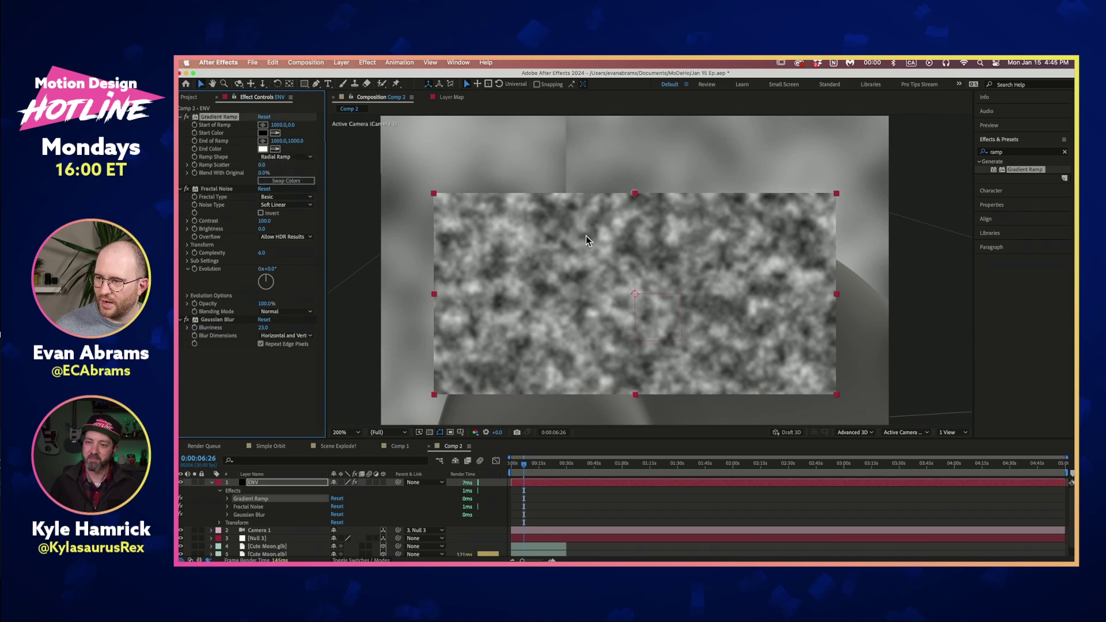
drag(632, 199, 635, 292)
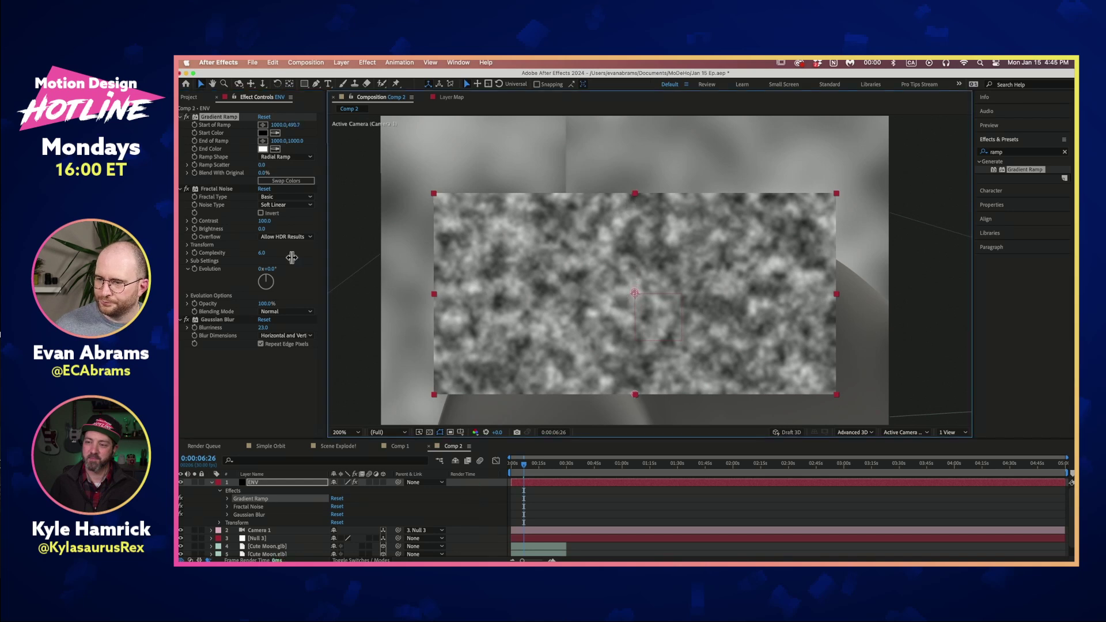
Step: Set the Fractal Noise blending mode on ENV to Overlay so the noise combines with the radial ramp
click(275, 312)
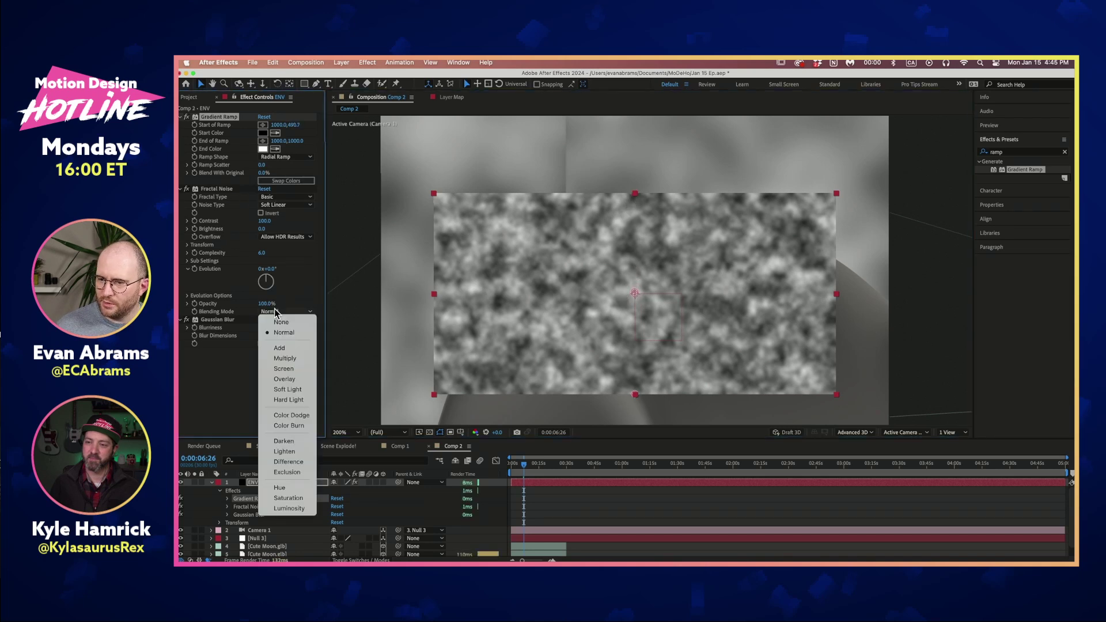
click(297, 381)
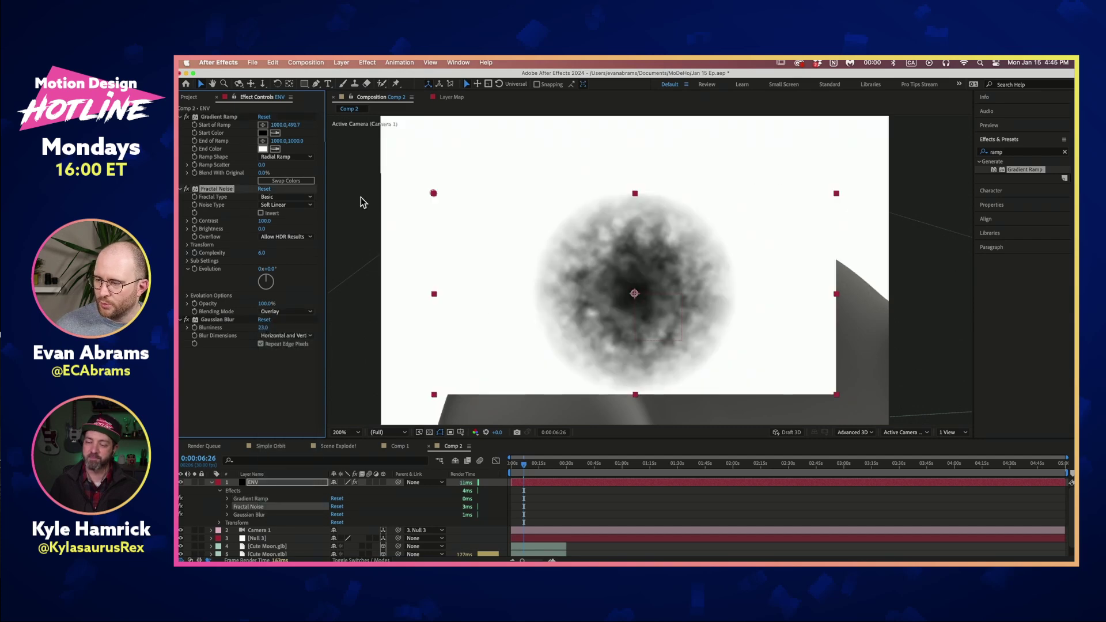
click(221, 124)
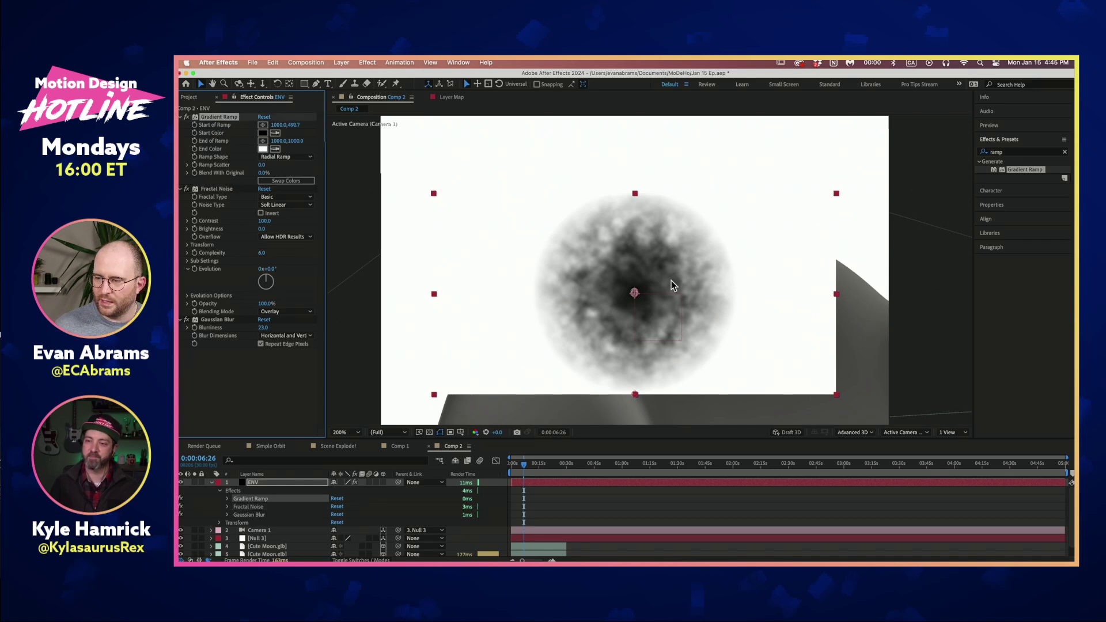
mouse_move(635, 294)
mouse_down()
mouse_move(716, 289)
mouse_move(624, 299)
mouse_up()
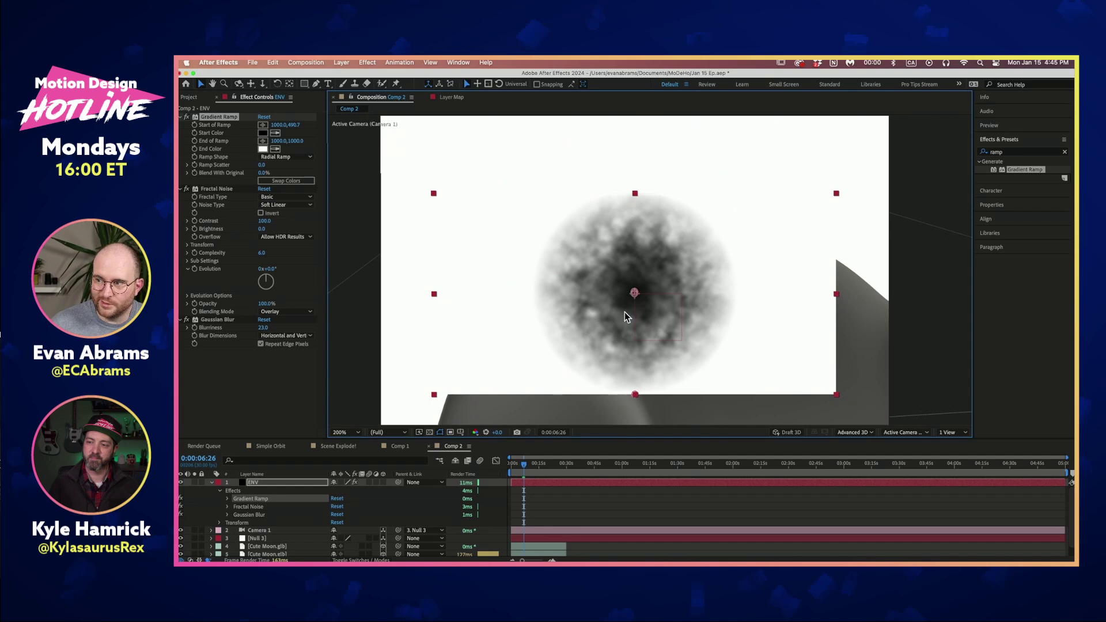
click(546, 496)
scroll(328, 524, down, 1)
click(251, 531)
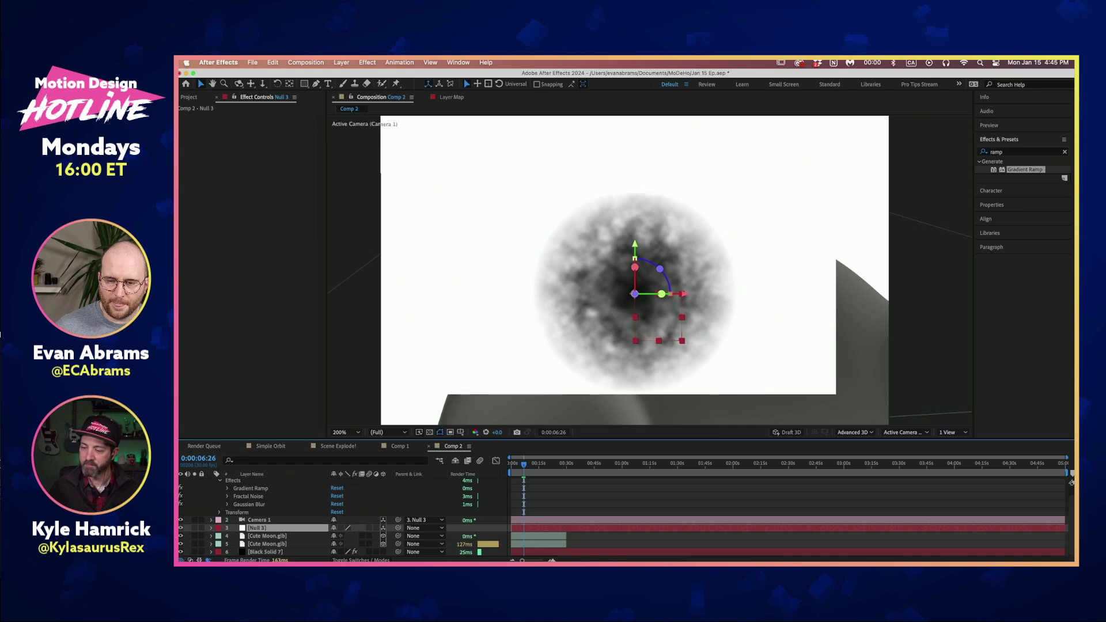
Step: Import Space HDR.hdr from Finder into the project and add it to Comp 2 directly below Camera 1
key(super+Tab)
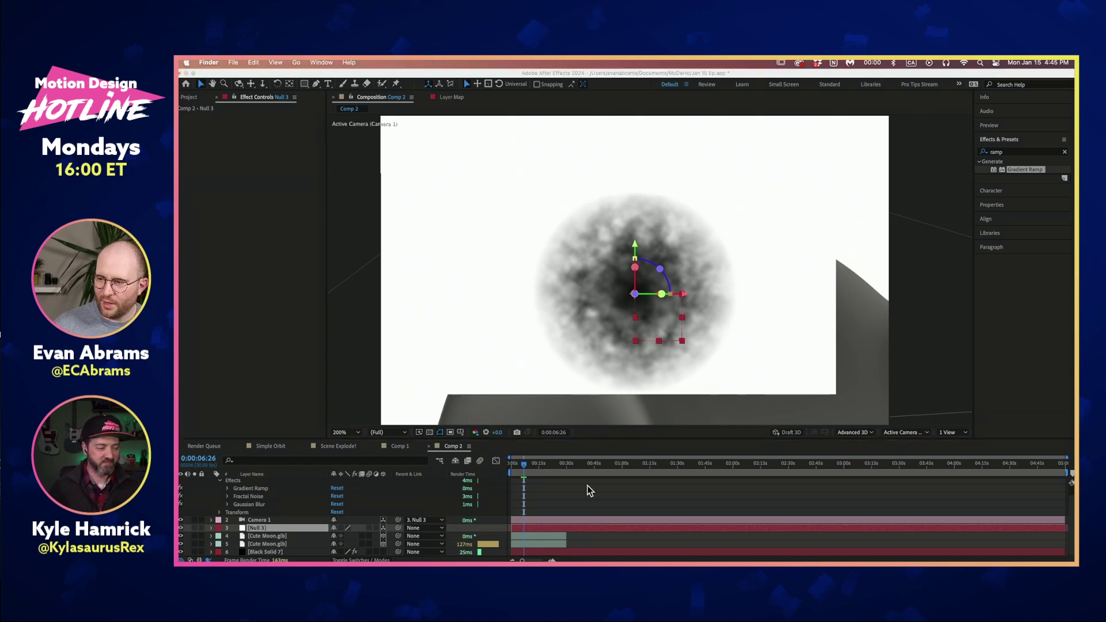
click(189, 105)
click(189, 97)
click(235, 325)
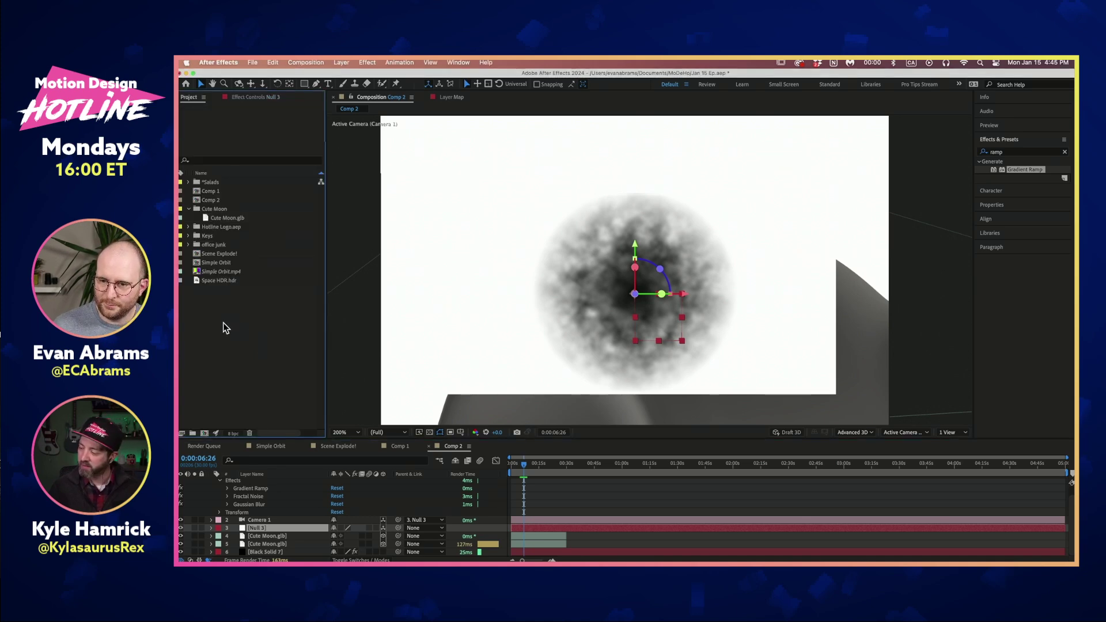
key(super+Tab)
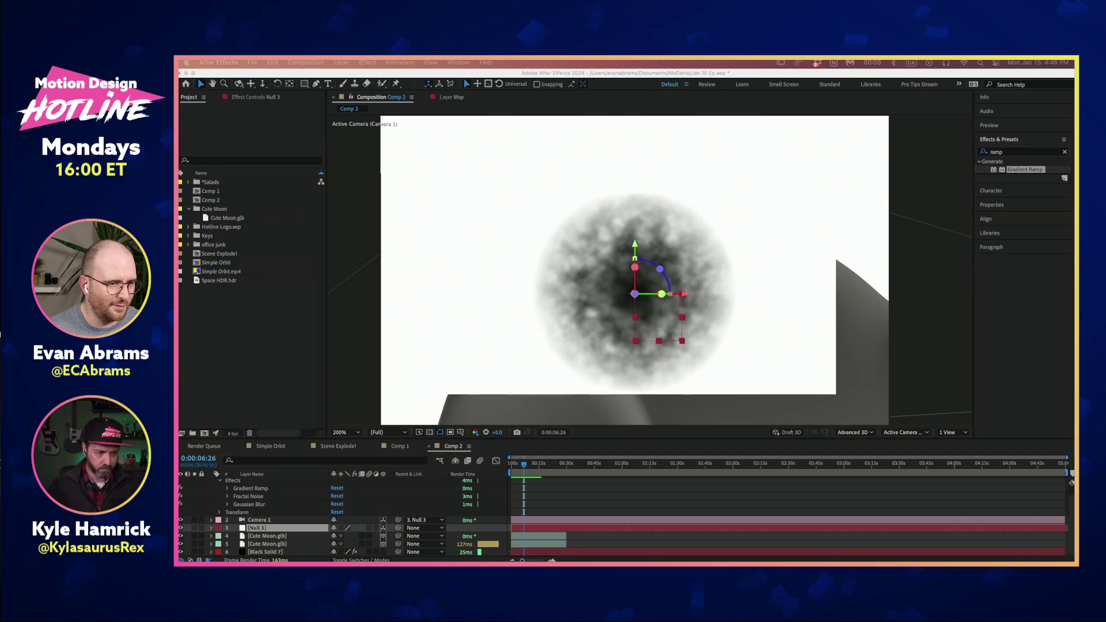
drag(470, 412, 314, 339)
drag(262, 290, 279, 536)
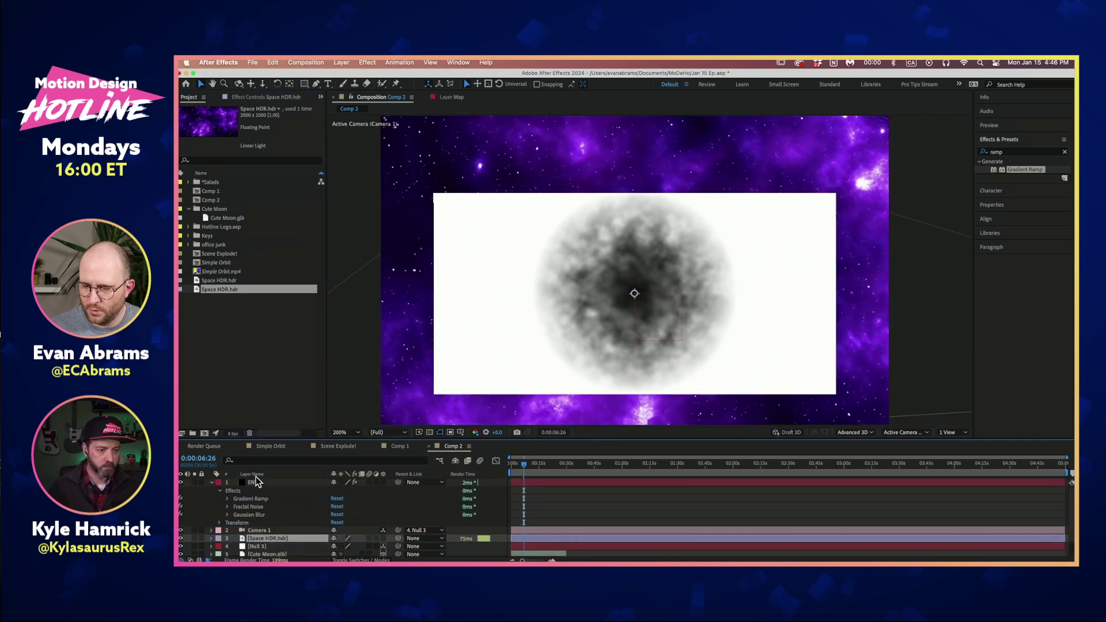
Step: Collapse the ENV layer's properties and hide the layer in Comp 2
click(257, 481)
click(212, 482)
click(181, 483)
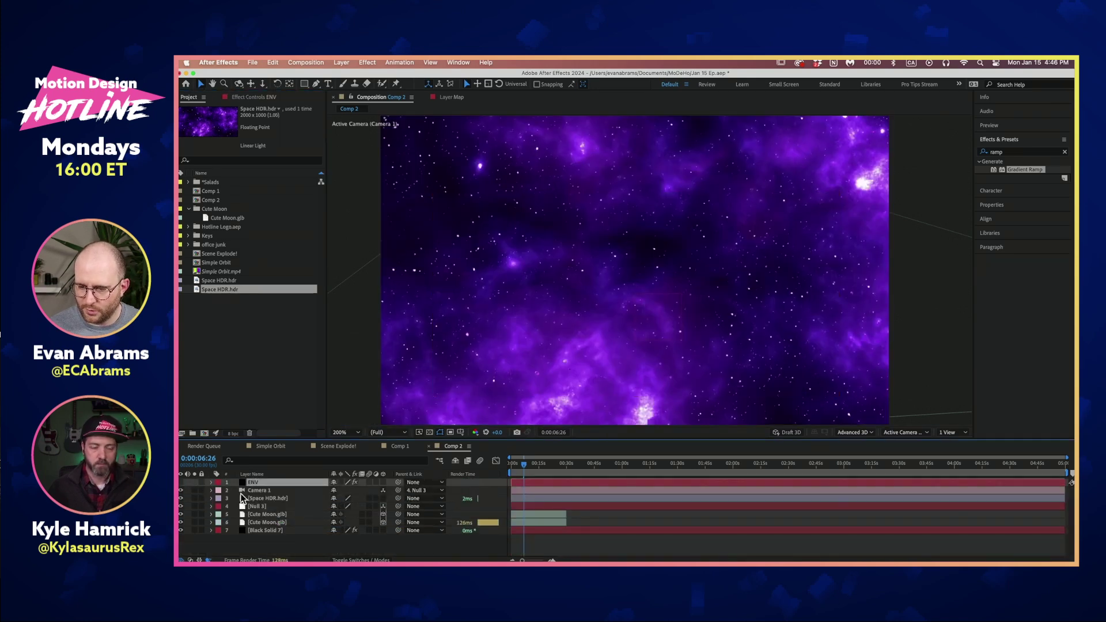
Step: Scale the Space HDR.hdr layer down to match the width of the composition
click(265, 499)
key(comma)
drag(879, 286, 770, 283)
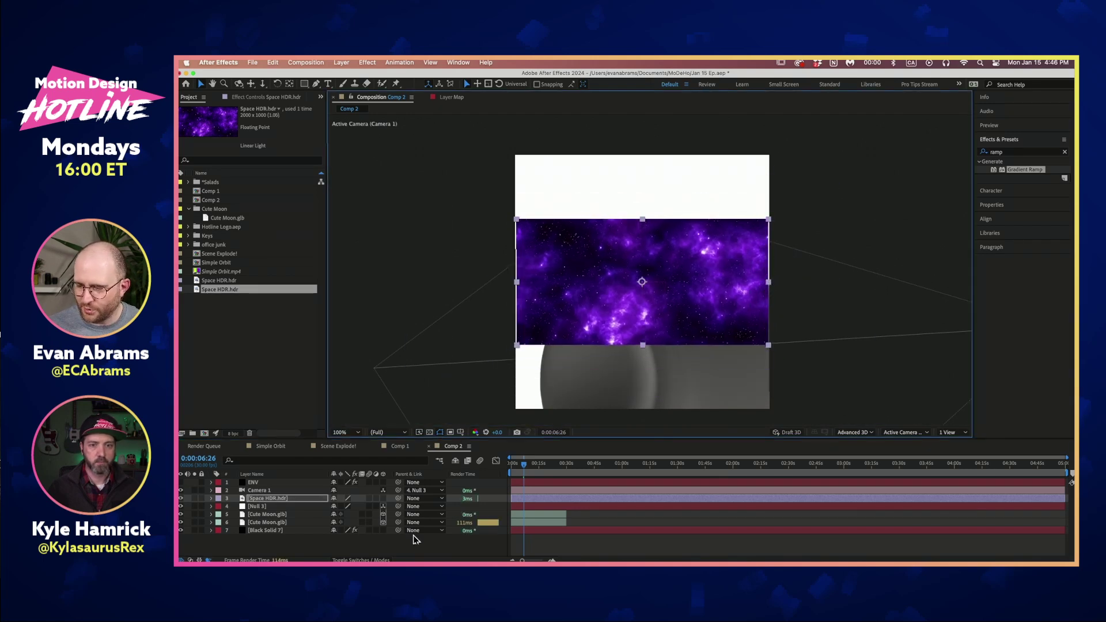
Step: Set the CC Environment source on Black Solid 7 to the Space HDR.hdr layer, and hide that layer
click(253, 531)
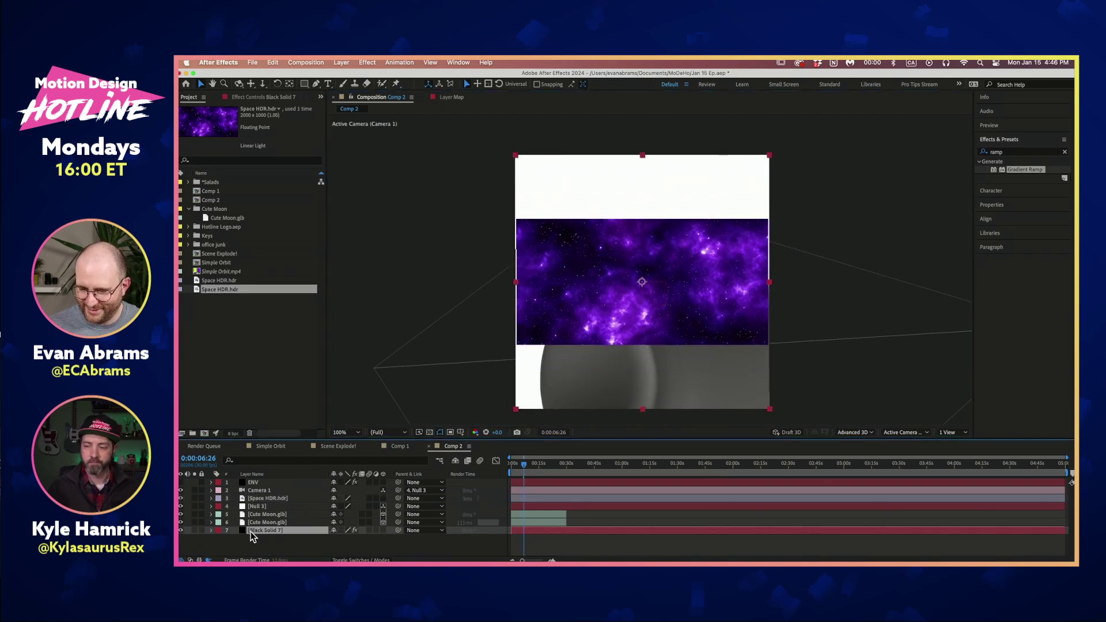
click(275, 98)
click(272, 125)
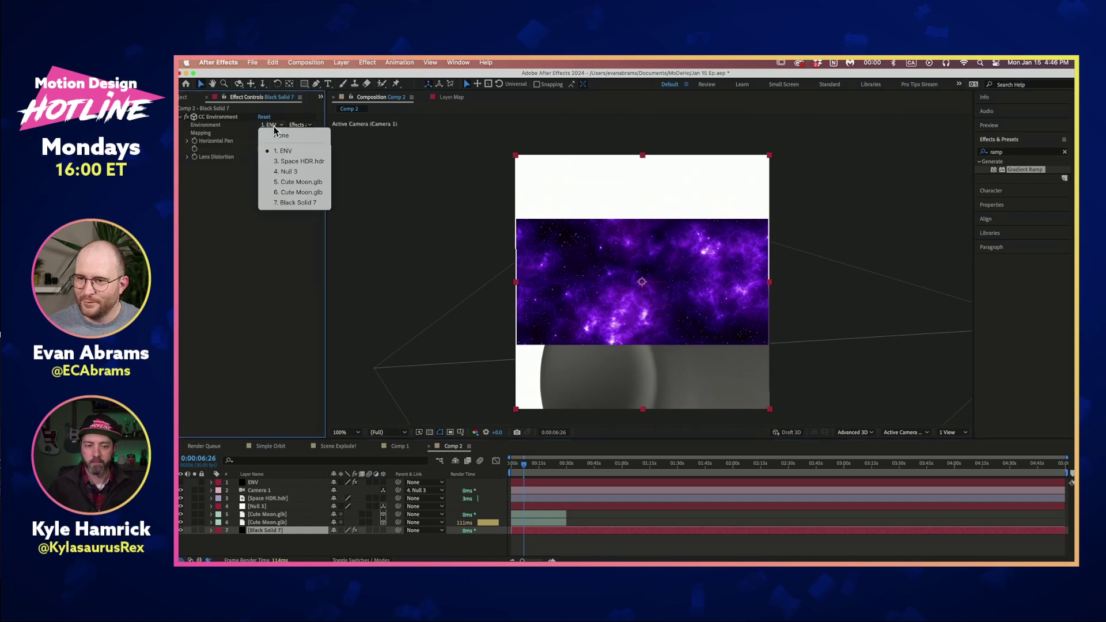
click(299, 161)
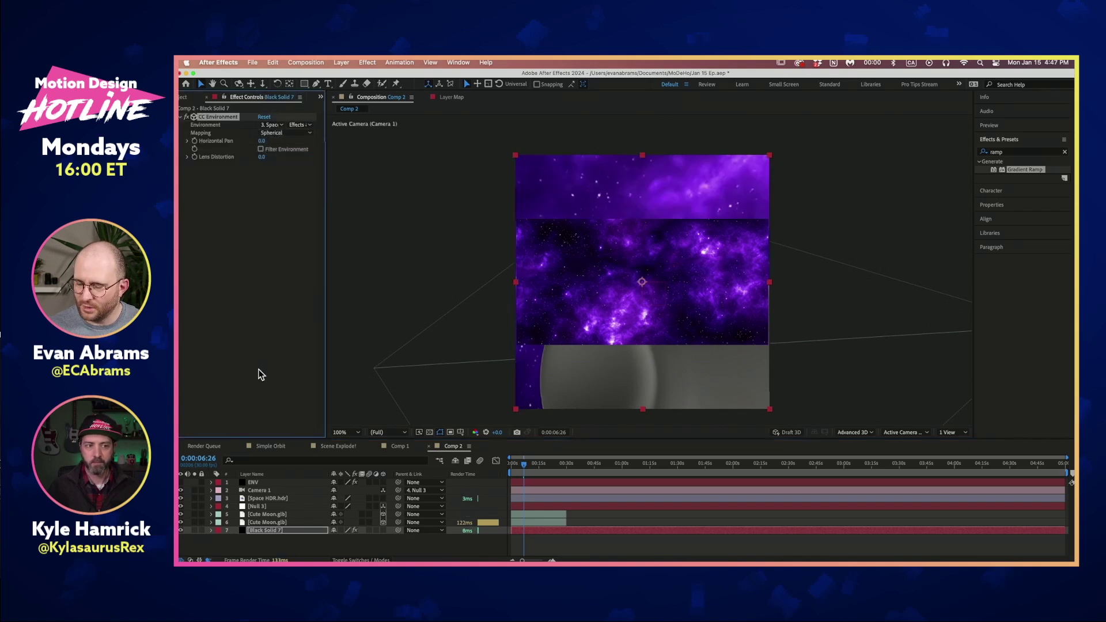
click(181, 498)
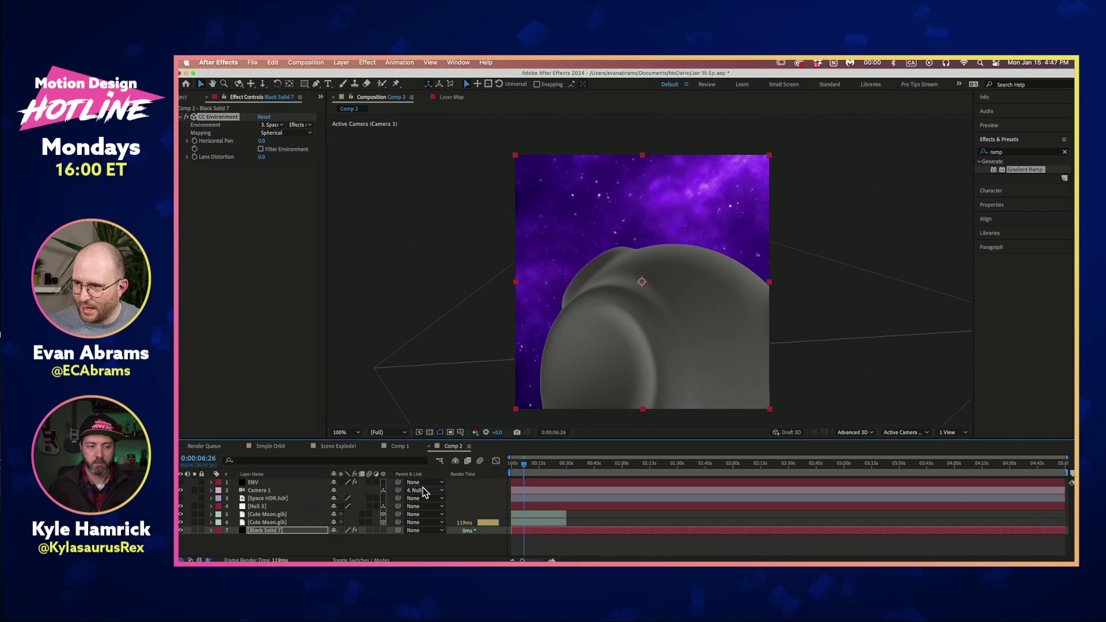
Step: Reveal the rotation properties of Null 3 and orbit the camera view to X Rotation 185° and Y Rotation -333°
click(522, 507)
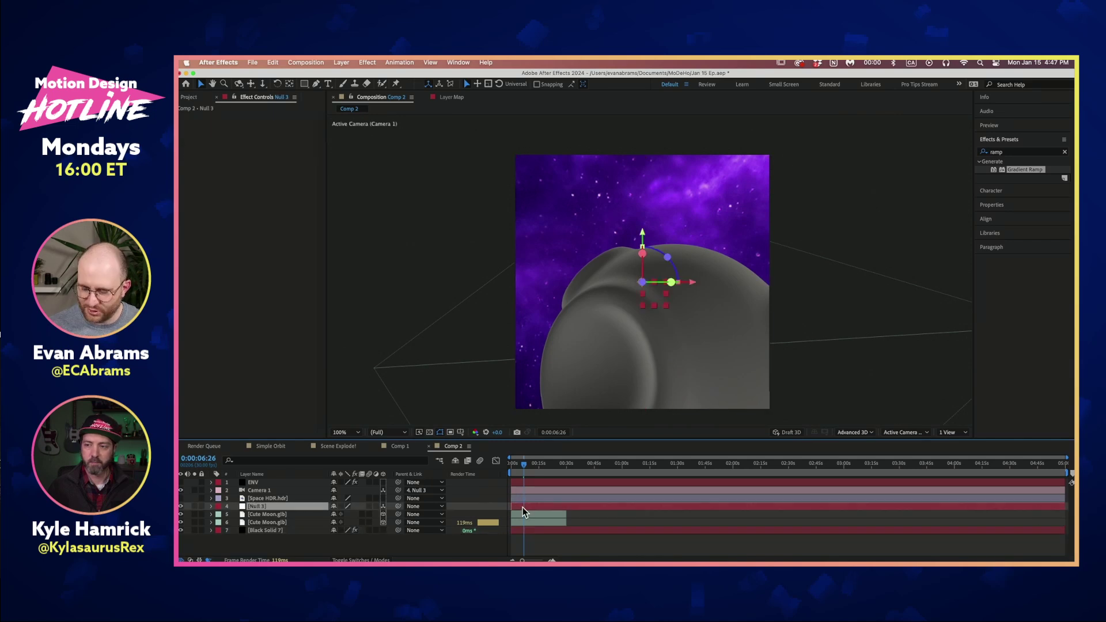
key(u)
key(u)
drag(343, 523, 163, 511)
Step: Find the Gaussian Blur effect and apply it to the Space HDR.hdr layer
click(258, 499)
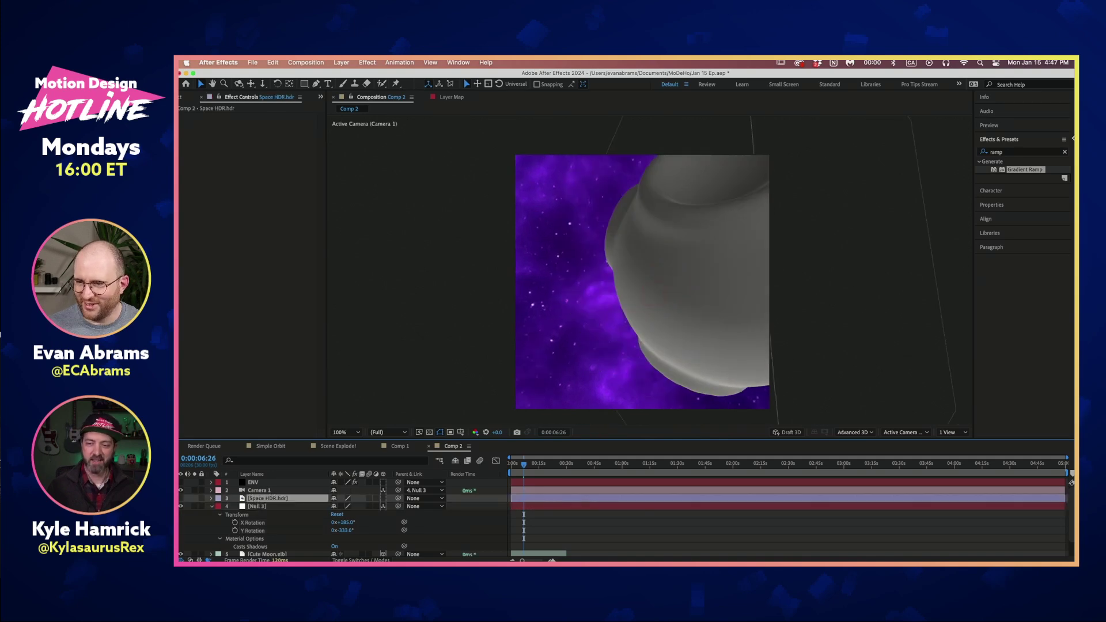
click(1029, 170)
click(1020, 152)
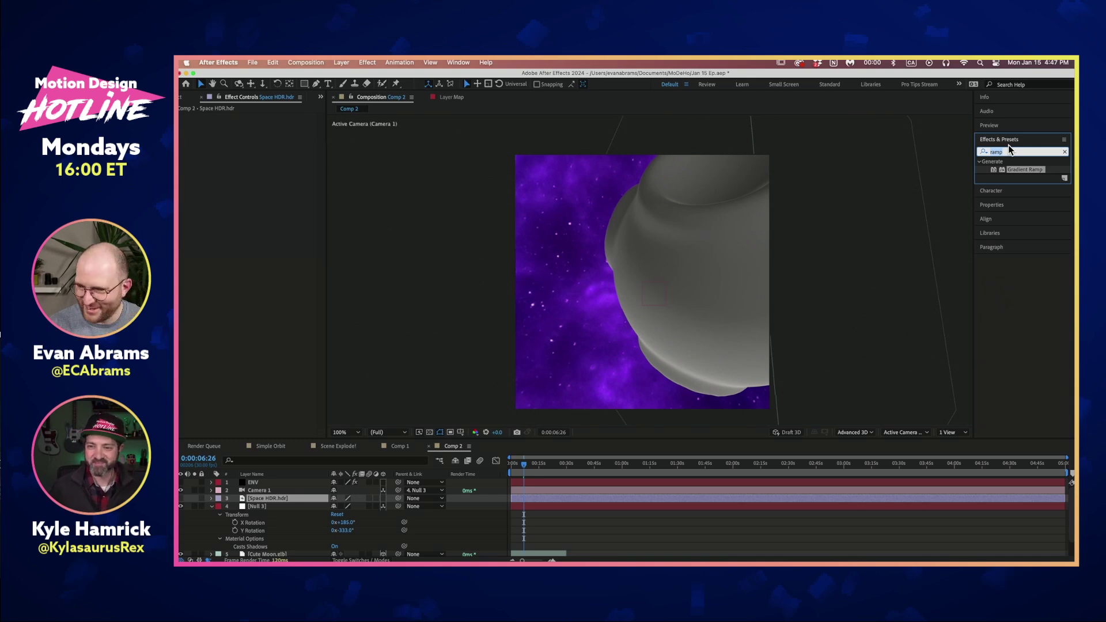
text(gaus)
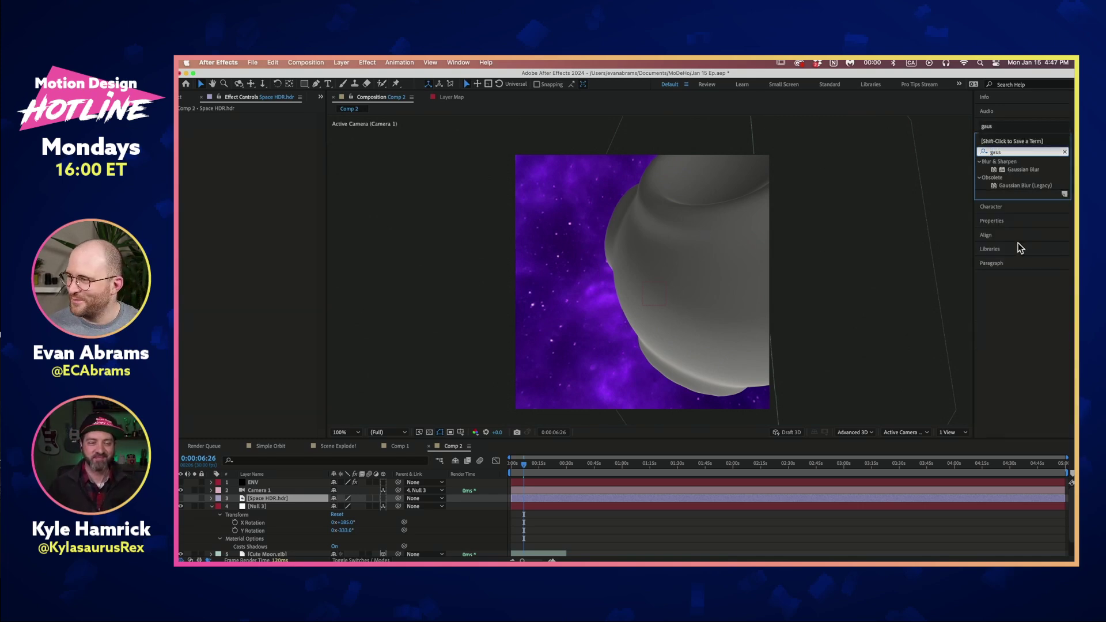
drag(1023, 169, 267, 309)
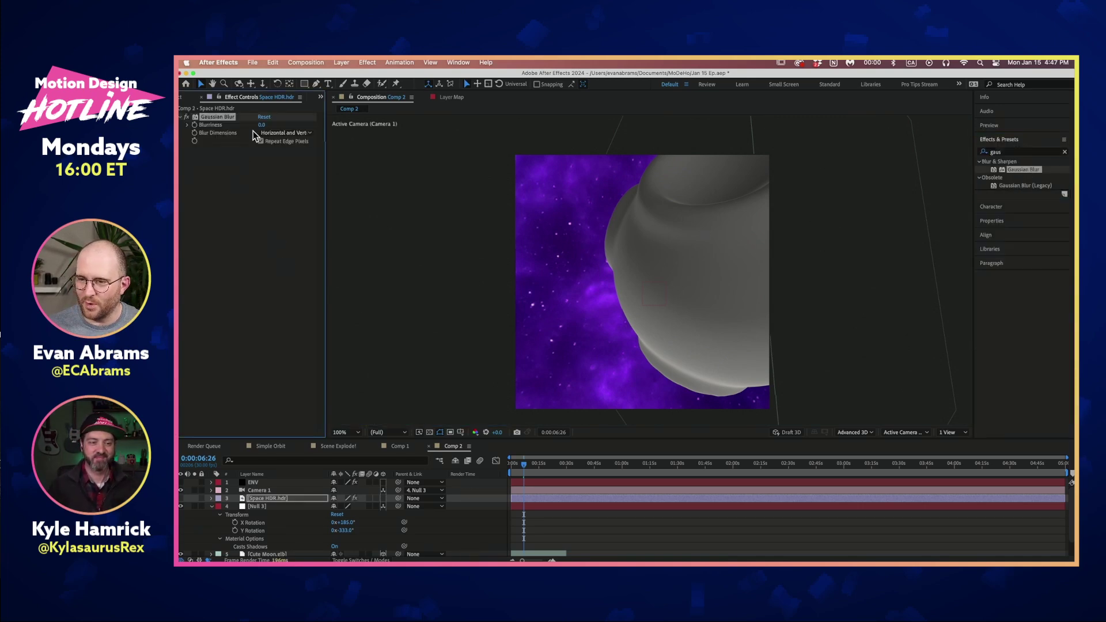
Step: Set the Gaussian Blur's Blurriness to 36 on the Space HDR.hdr layer, with Repeat Edge Pixels enabled
drag(261, 125, 277, 130)
click(267, 132)
click(264, 128)
mouse_move(263, 124)
mouse_down()
mouse_move(271, 120)
mouse_move(259, 119)
mouse_up()
click(260, 141)
click(260, 141)
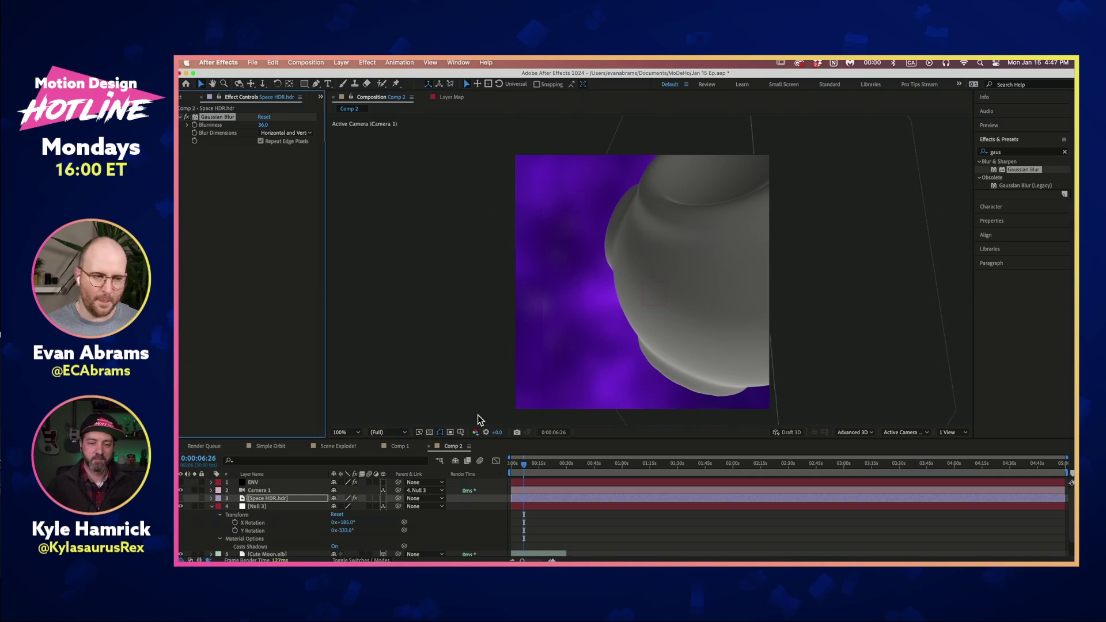
click(601, 530)
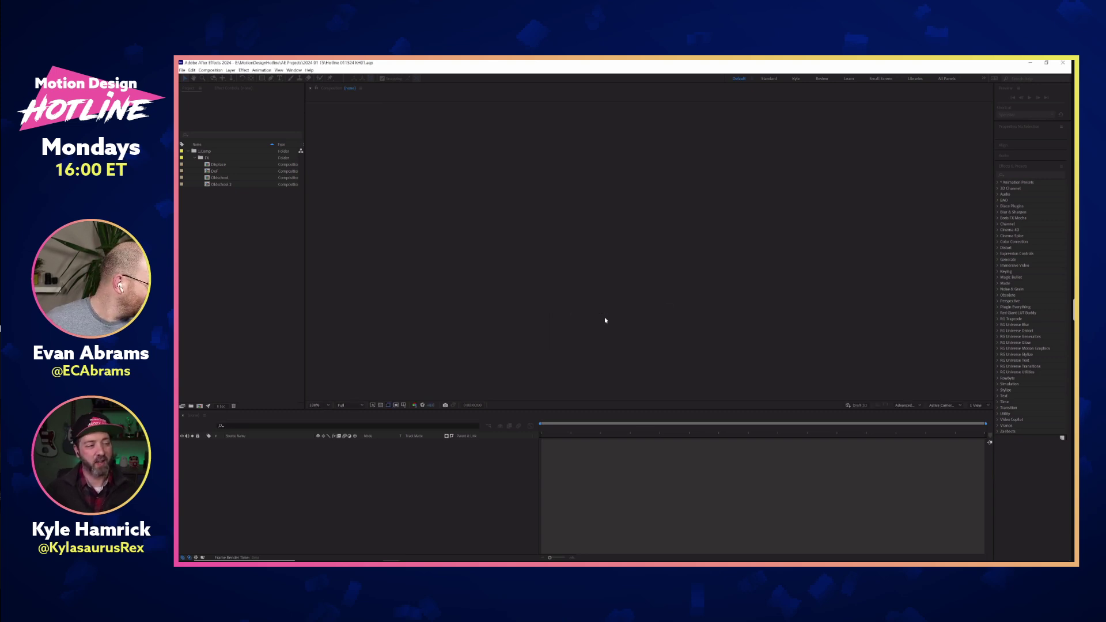
Step: Delete the keyboard model layer from the Displace composition and set the composition's renderer to Classic 3D
click(253, 373)
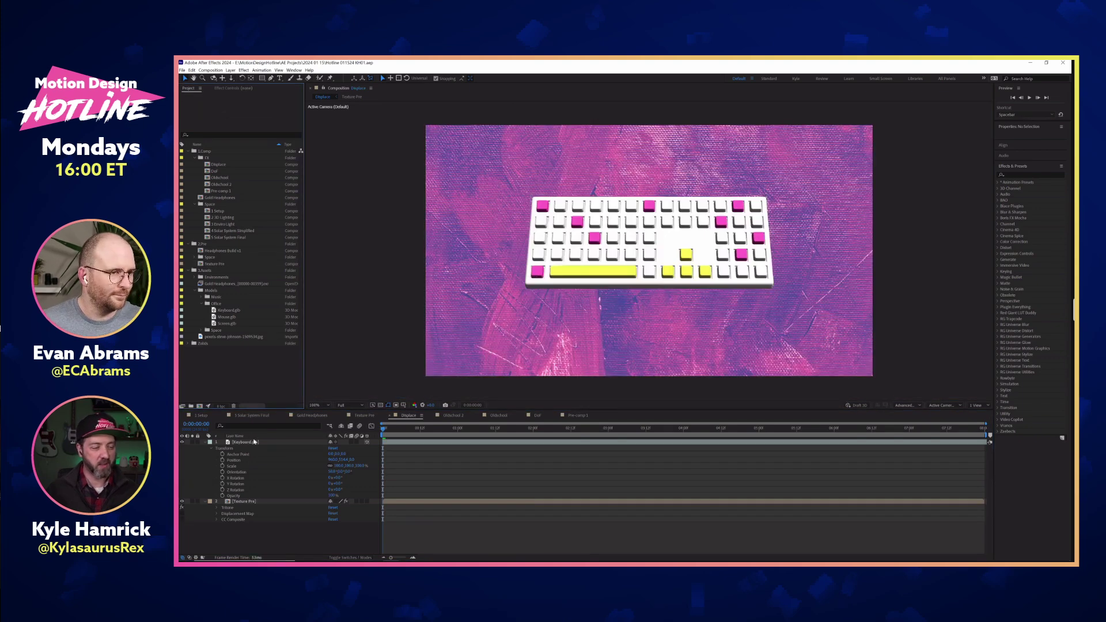
click(251, 461)
key(Delete)
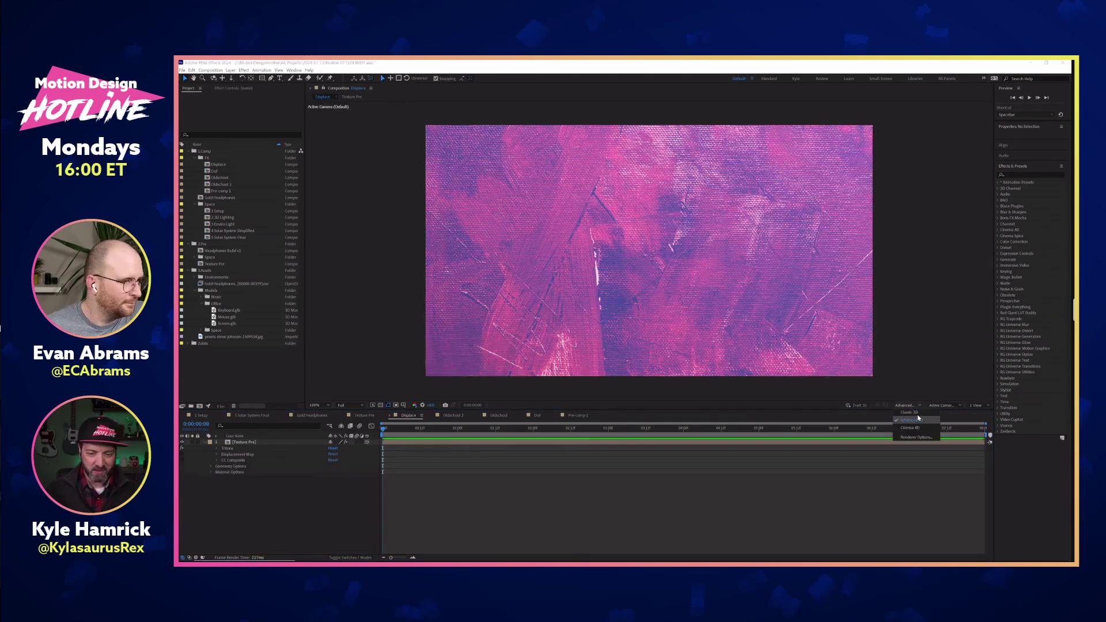
Step: Close all other timeline panels so that only the Displace composition's timeline stays open
click(421, 415)
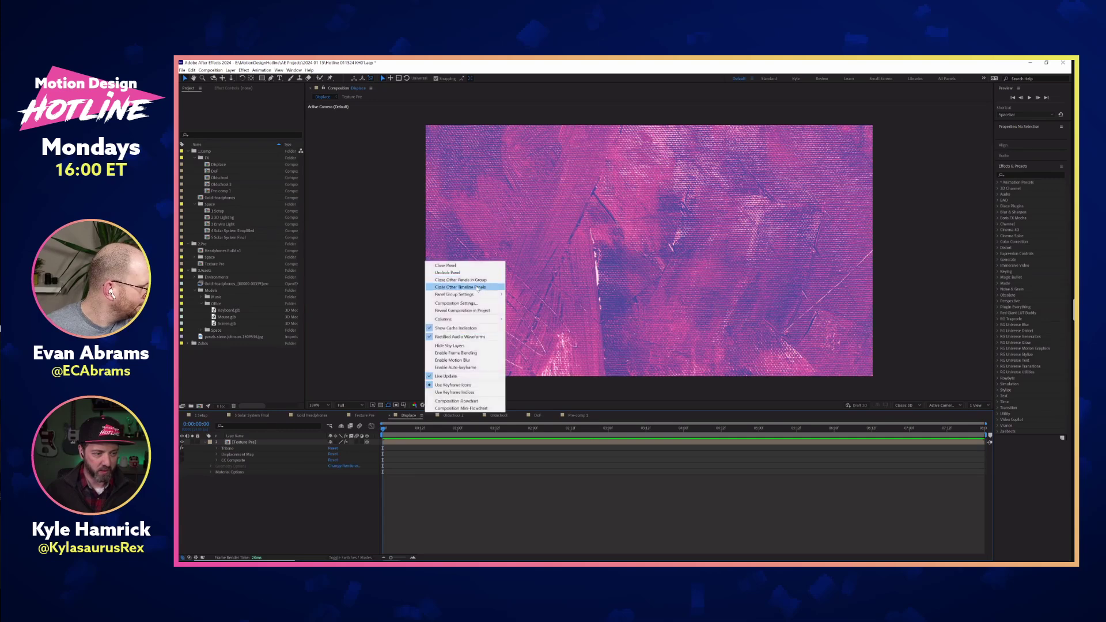
click(477, 287)
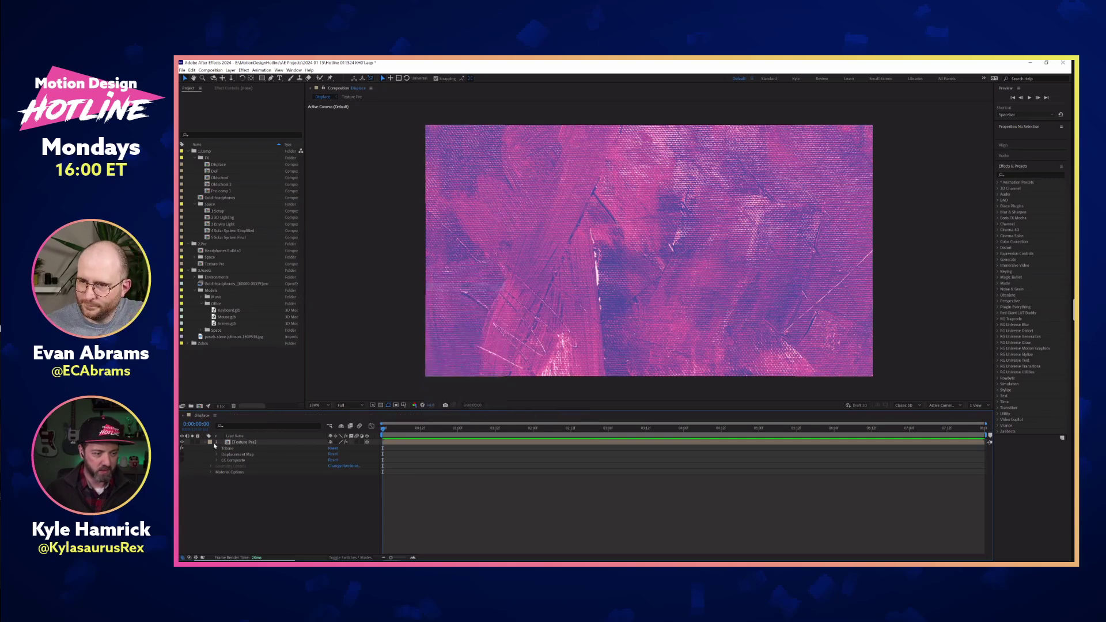
click(215, 416)
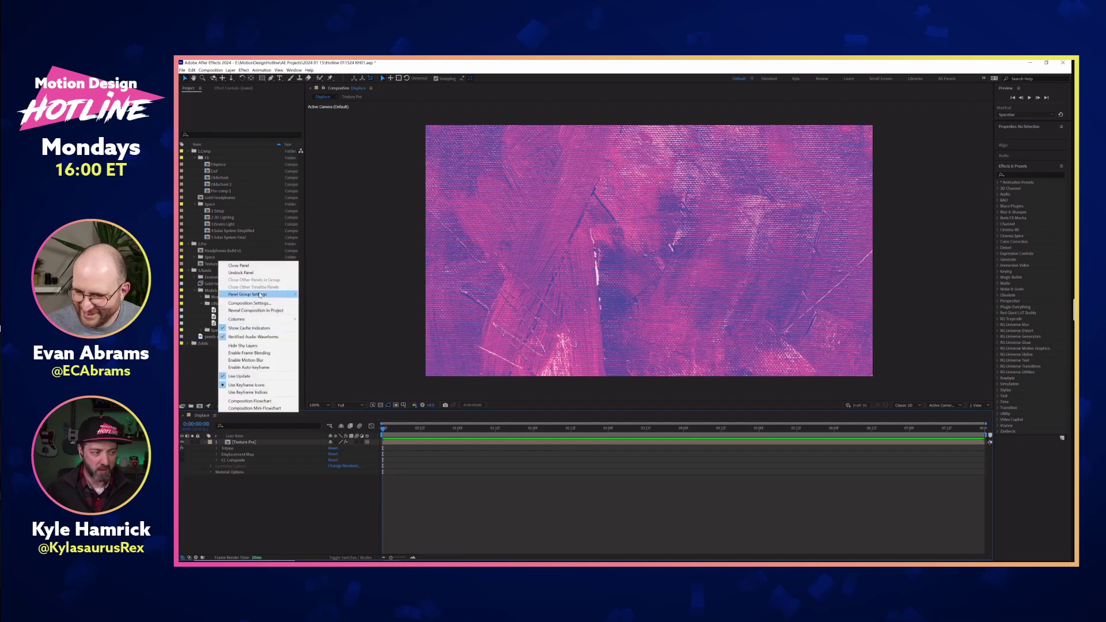
click(293, 496)
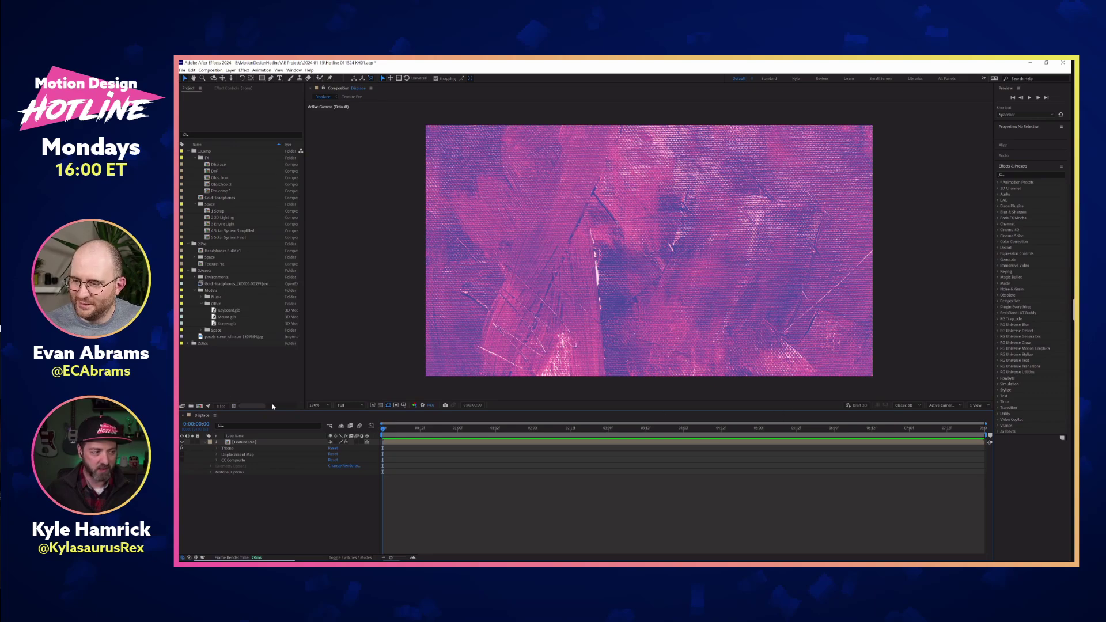
Step: Create a text layer in the Displace composition reading "LAYER STYLE", with each word on its own line
key(ctrl+t)
click(572, 251)
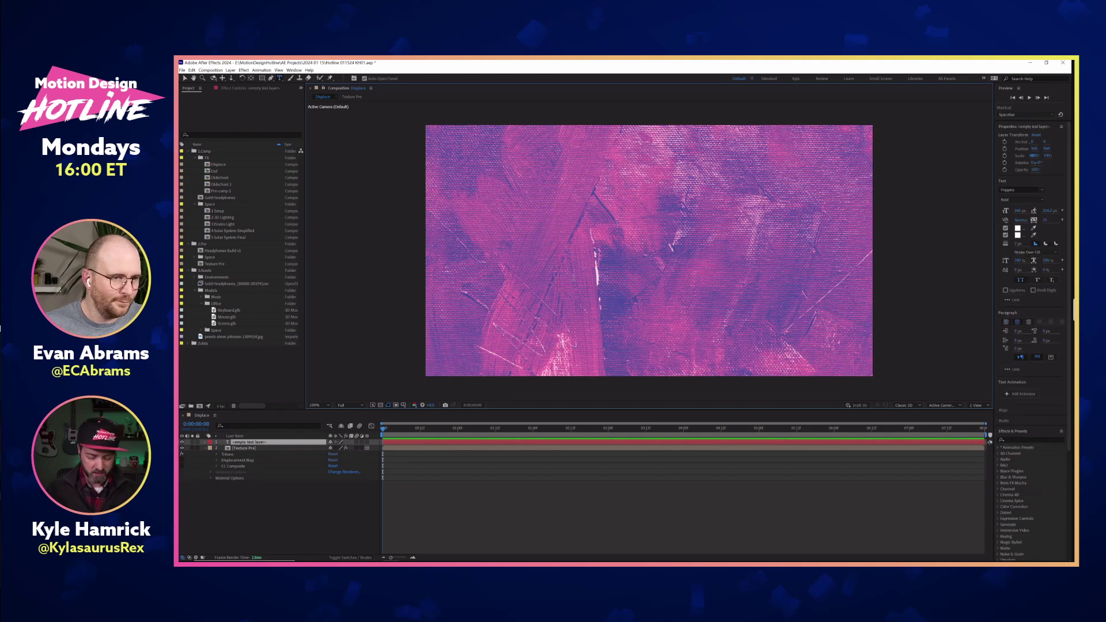
text(LAyer style)
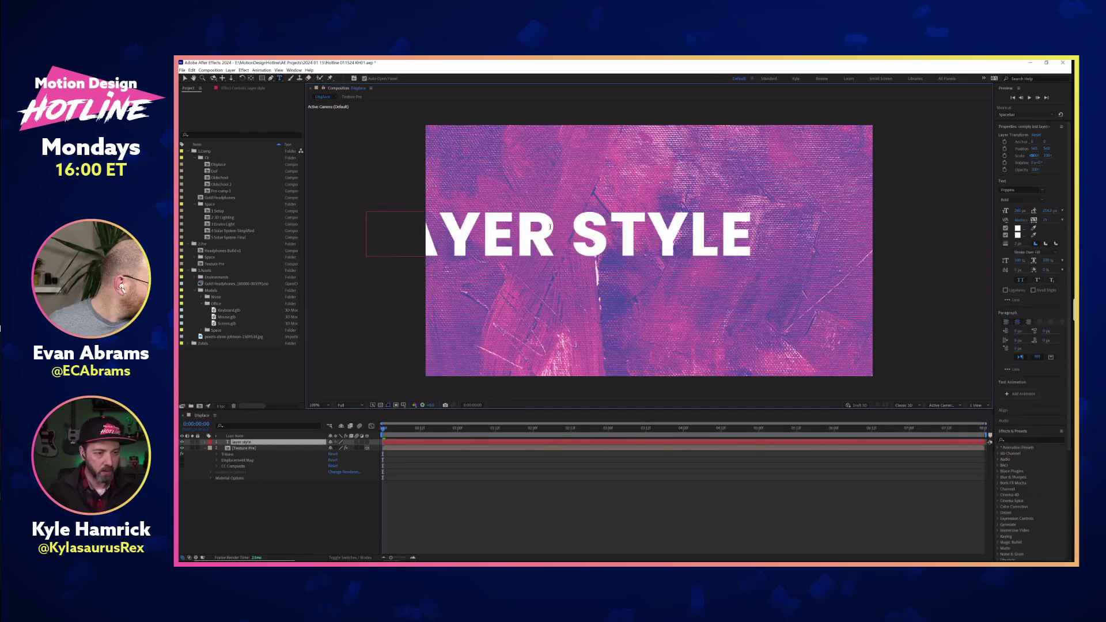
key(Left)
key(Left)
key(Left)
key(Left)
key(Left)
key(BackSpace)
key(Return)
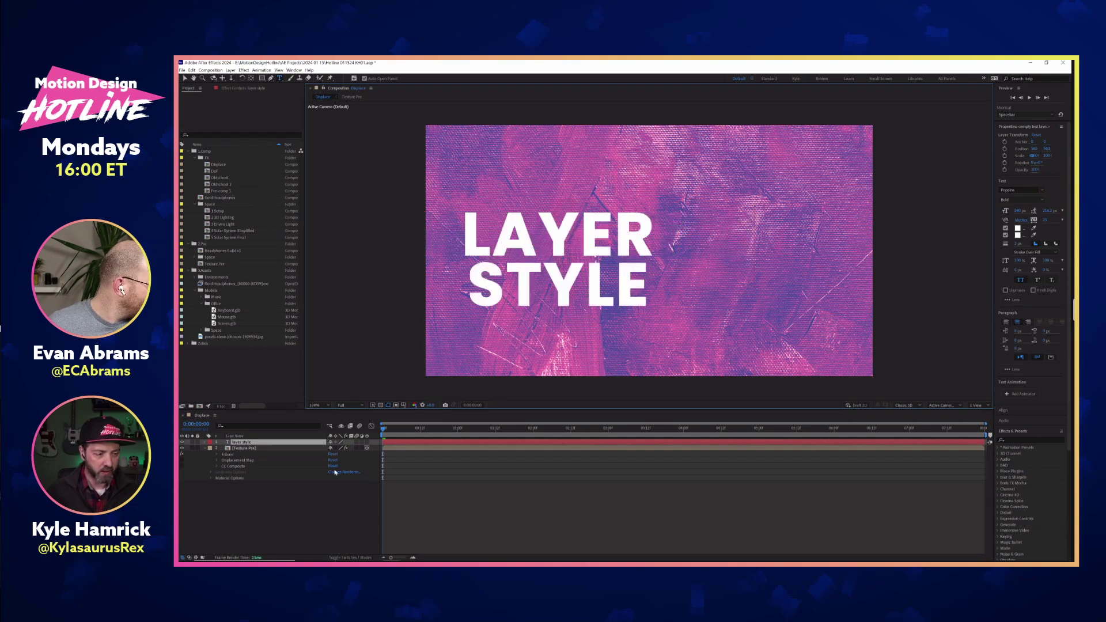
Step: Finish editing the text and move it to the centre of the composition
key(Escape)
key(v)
drag(629, 236, 683, 241)
Step: Apply a Gradient Overlay layer style to the text layer and expand its properties in the timeline
right_click(271, 446)
mouse_move(309, 341)
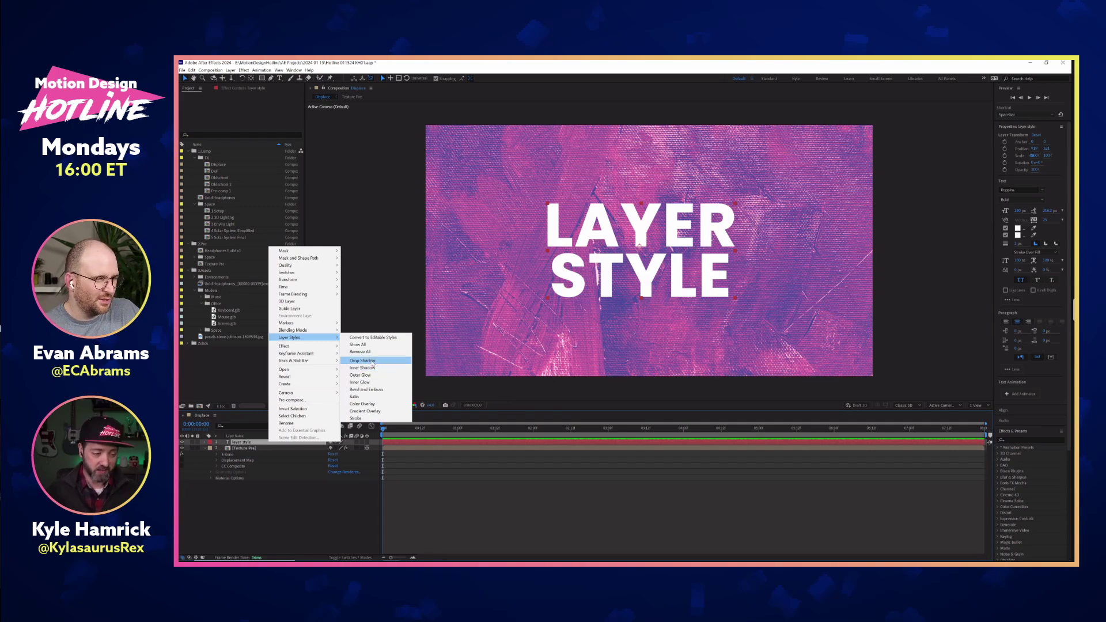
click(366, 411)
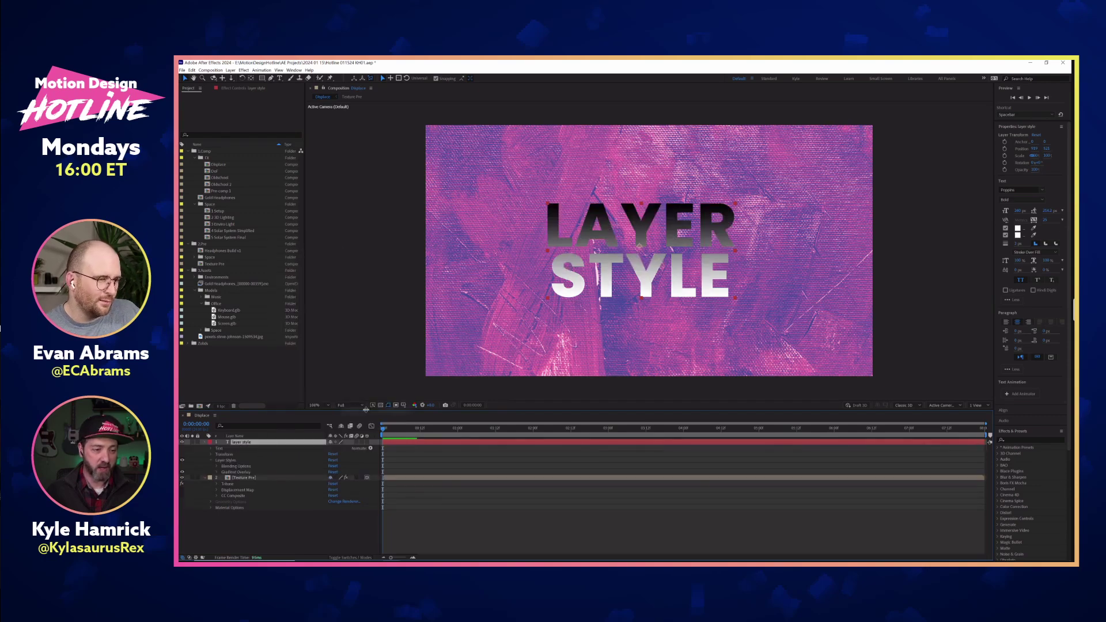
click(232, 88)
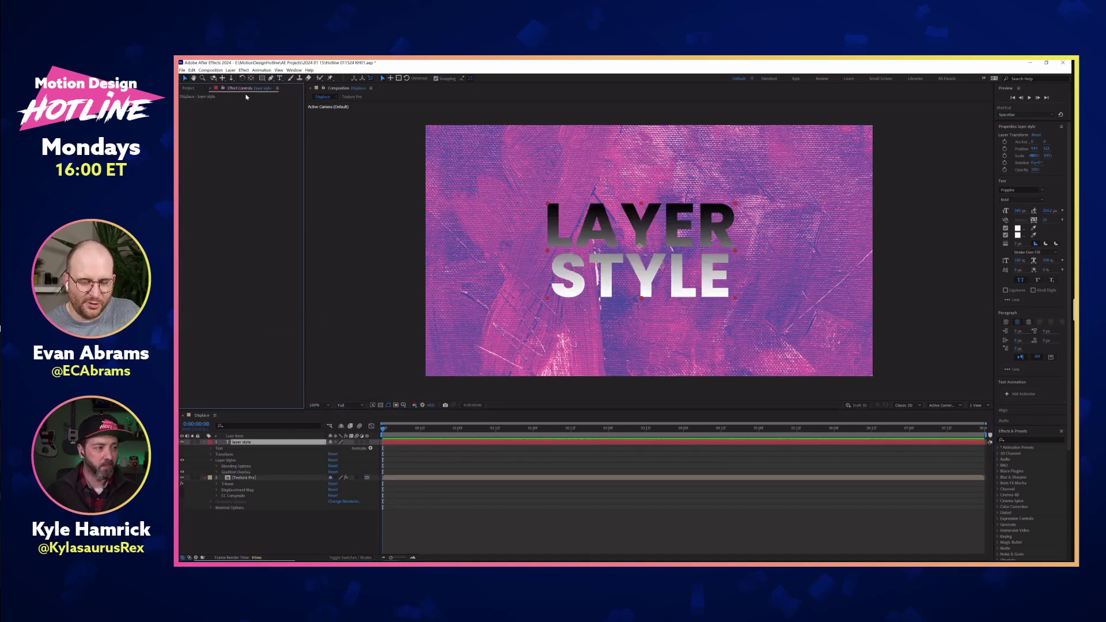
click(218, 473)
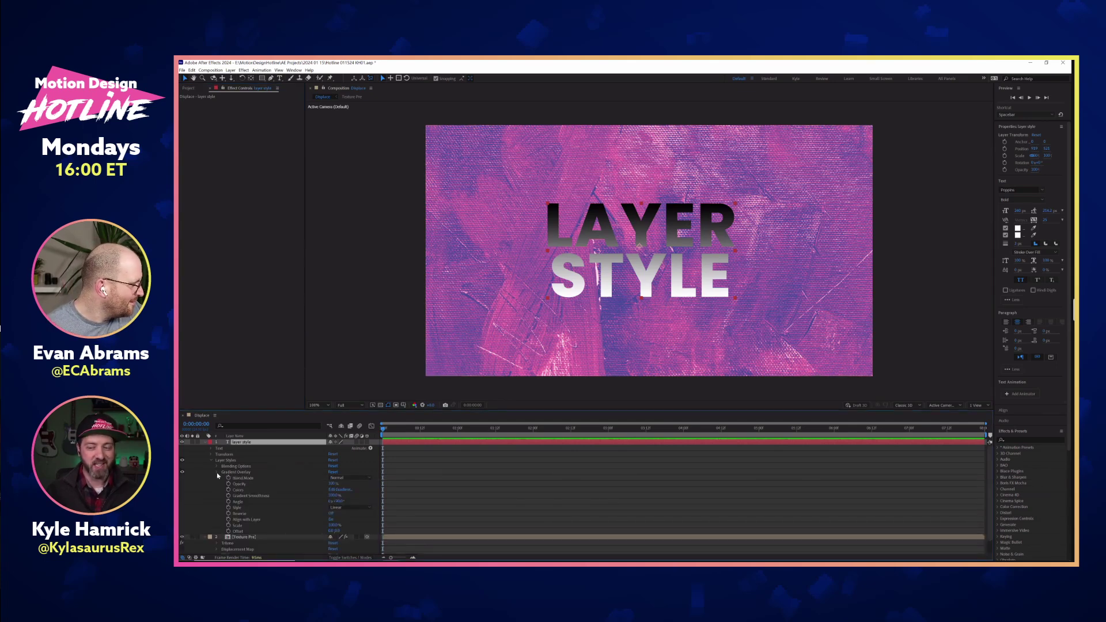
click(254, 473)
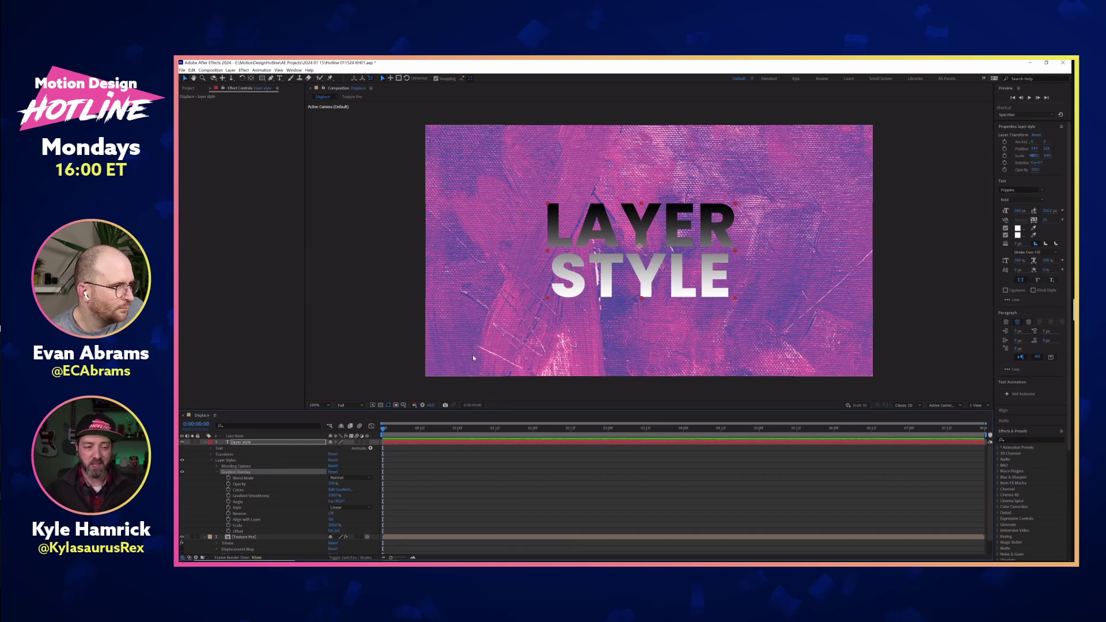
Step: Try removing the line break between LAYER and STYLE, and undo that change
click(286, 445)
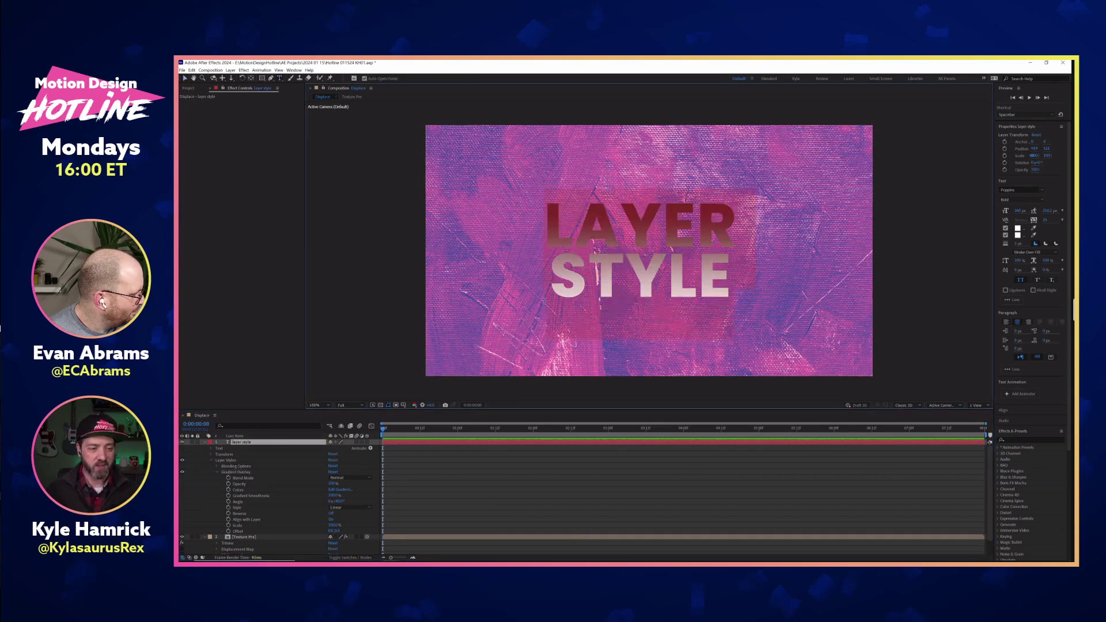
click(204, 487)
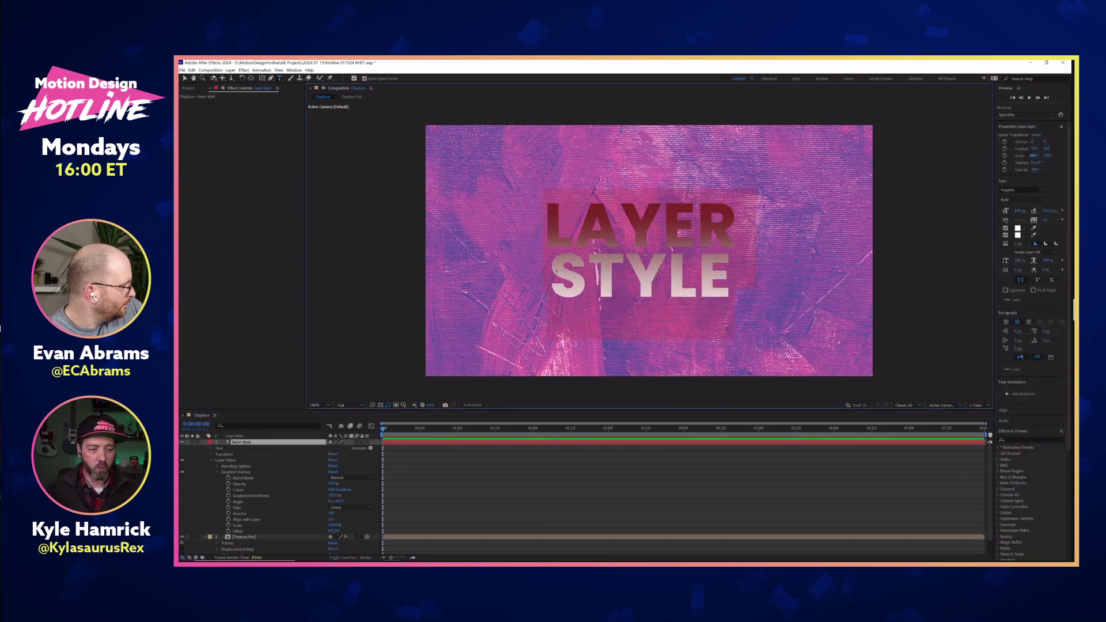
key(BackSpace)
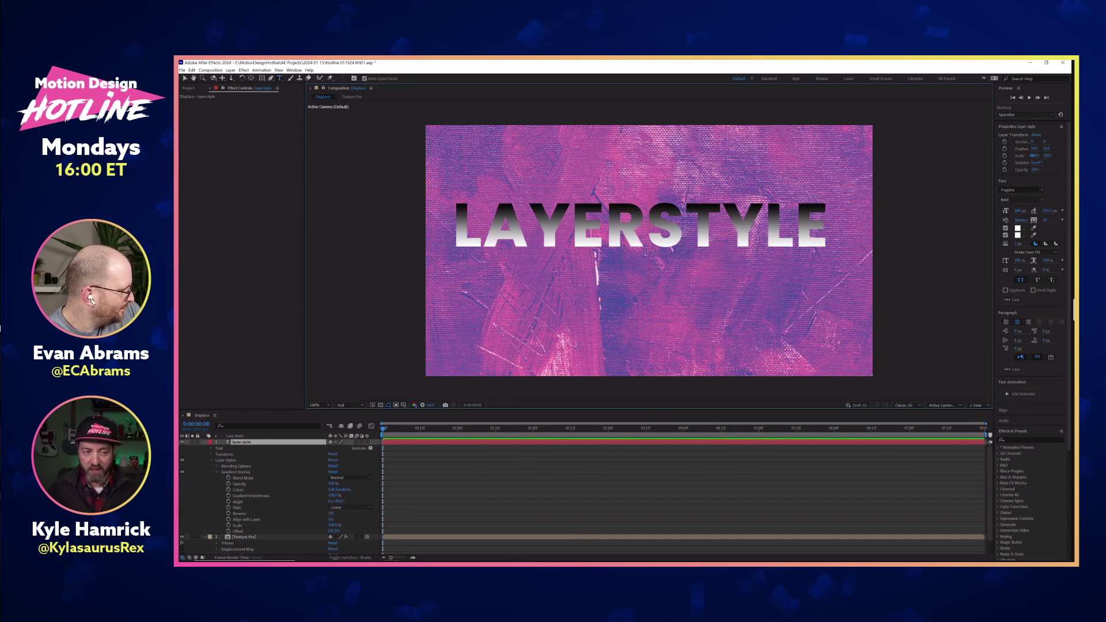
key(ctrl+z)
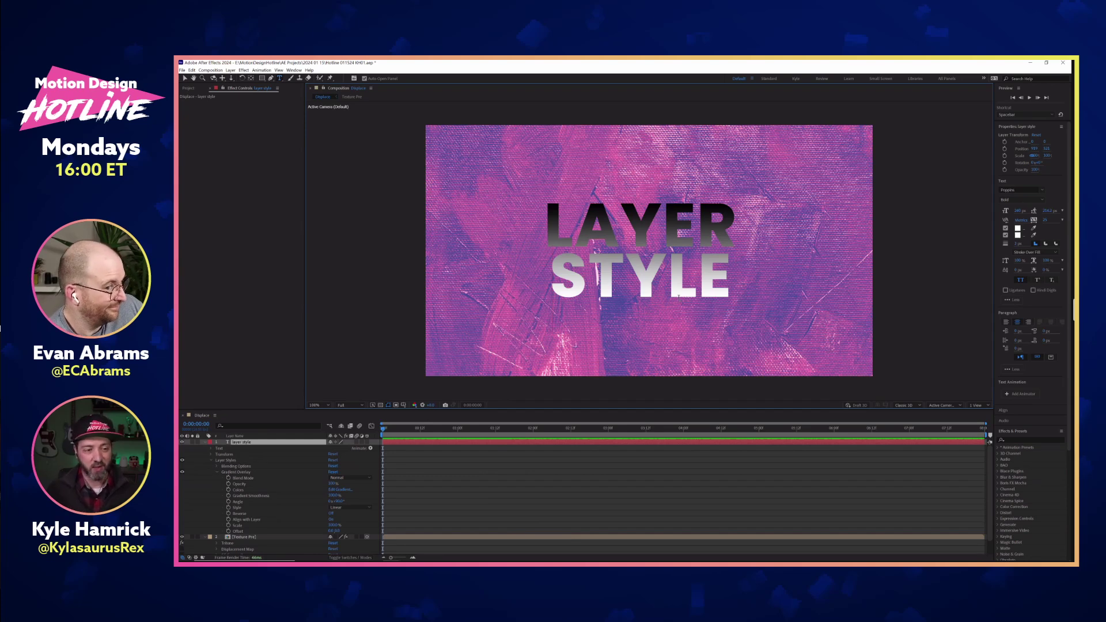
Step: Make the text layer 3D and rotate it so the words tilt in perspective
click(367, 443)
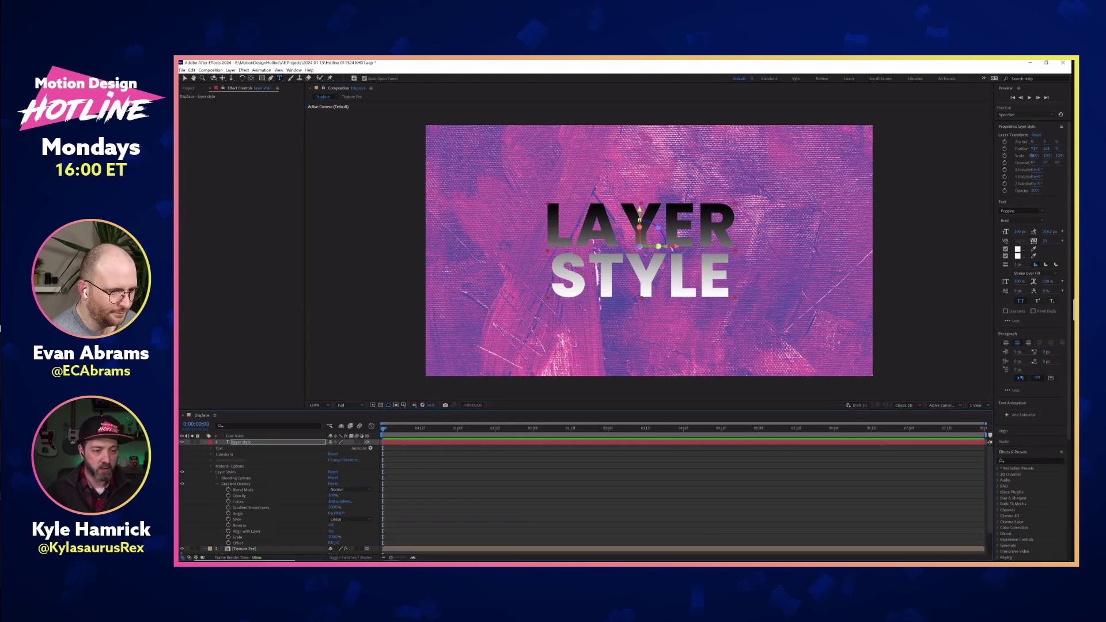
mouse_move(647, 256)
mouse_down()
mouse_move(655, 248)
mouse_move(643, 249)
mouse_up()
Step: Switch the composition's renderer to Advanced 3D and shift the text slightly along its X axis
click(921, 406)
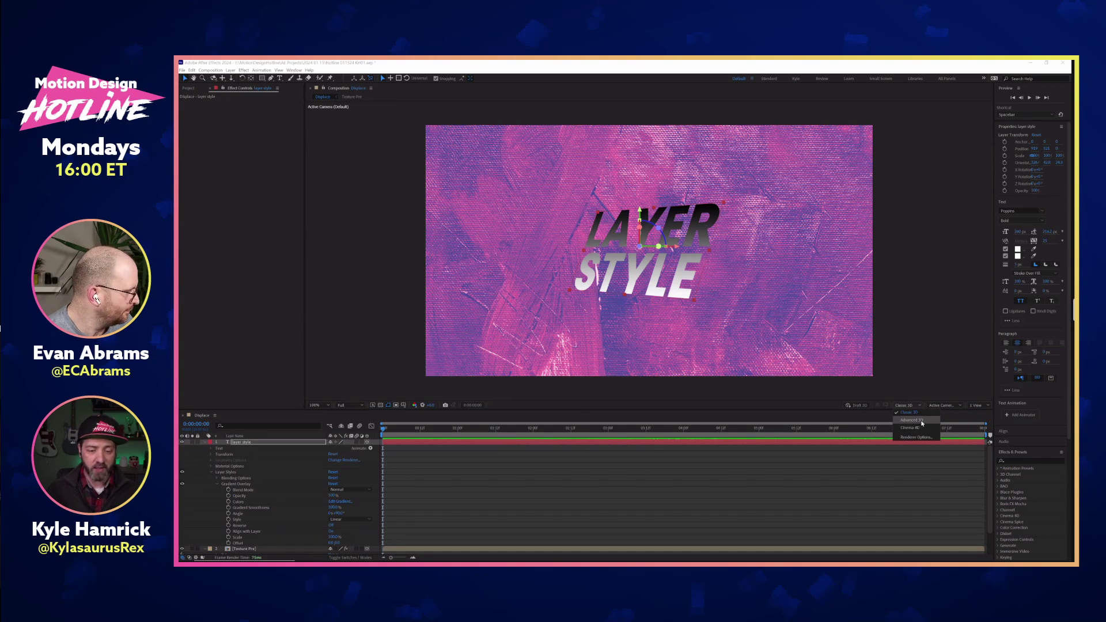
click(921, 420)
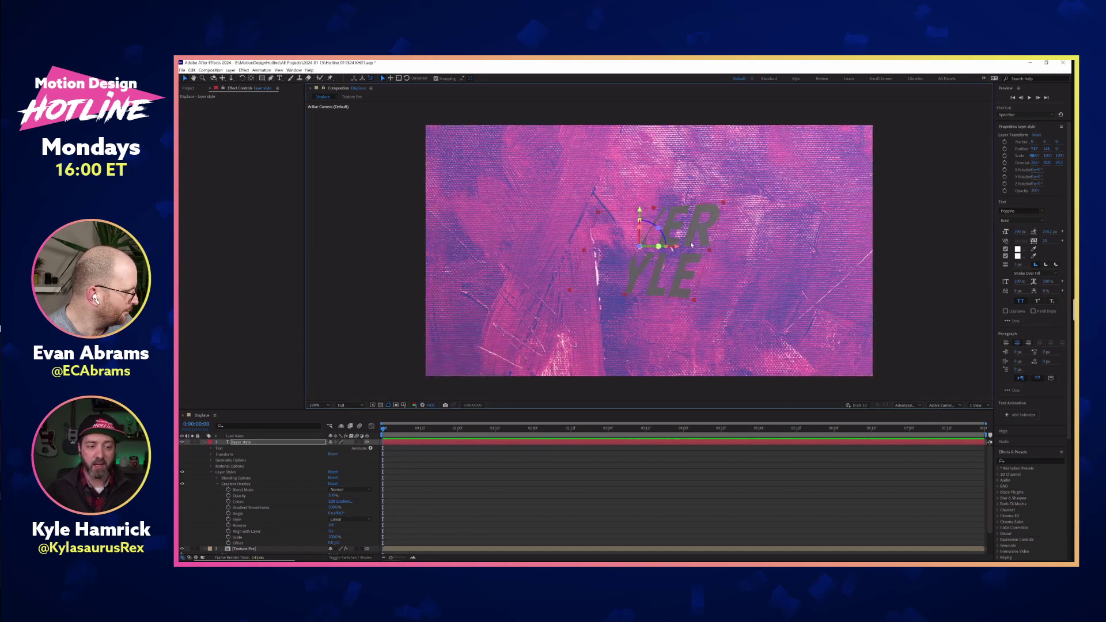
drag(657, 254, 667, 254)
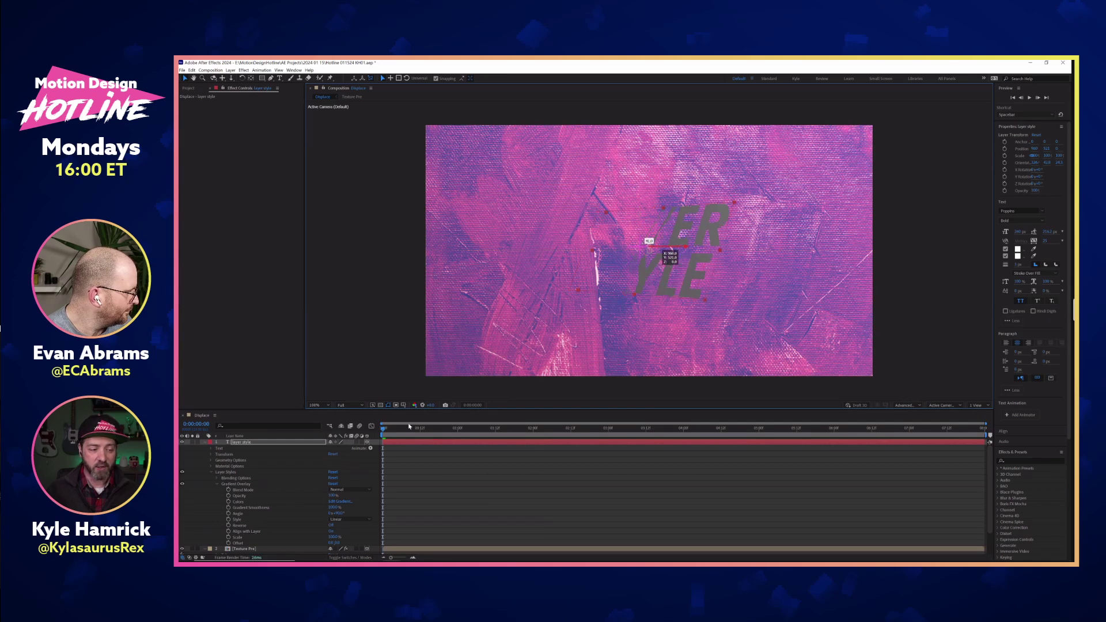
scroll(355, 493, down, 2)
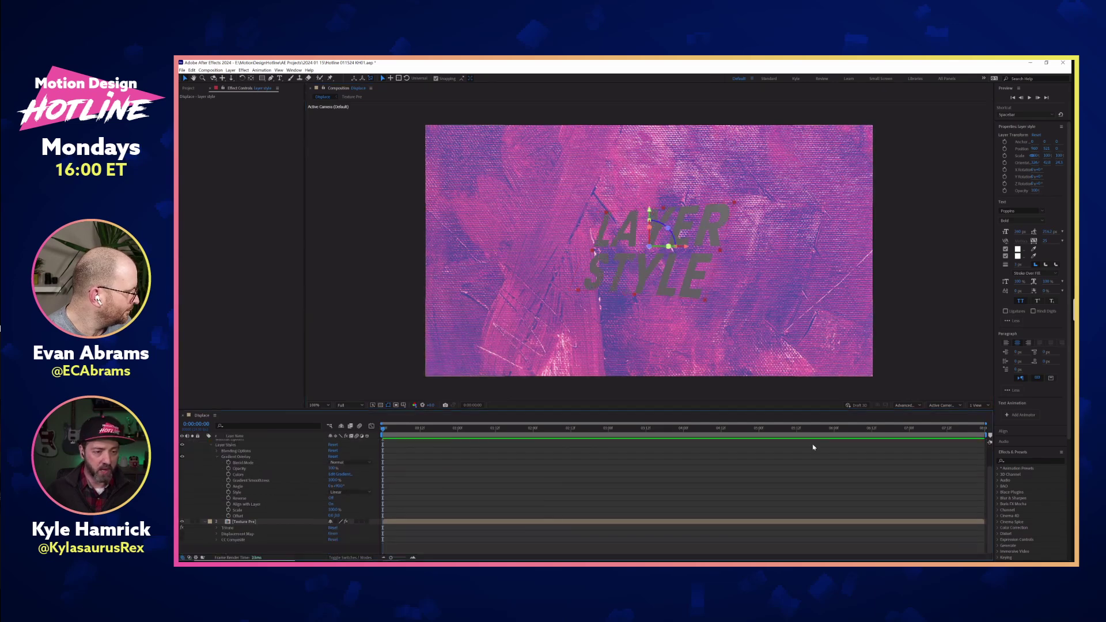
Step: Examine the 3D Renderer settings of the Displace composition and highlight layer styles among the features disabled in Advanced 3D
click(920, 406)
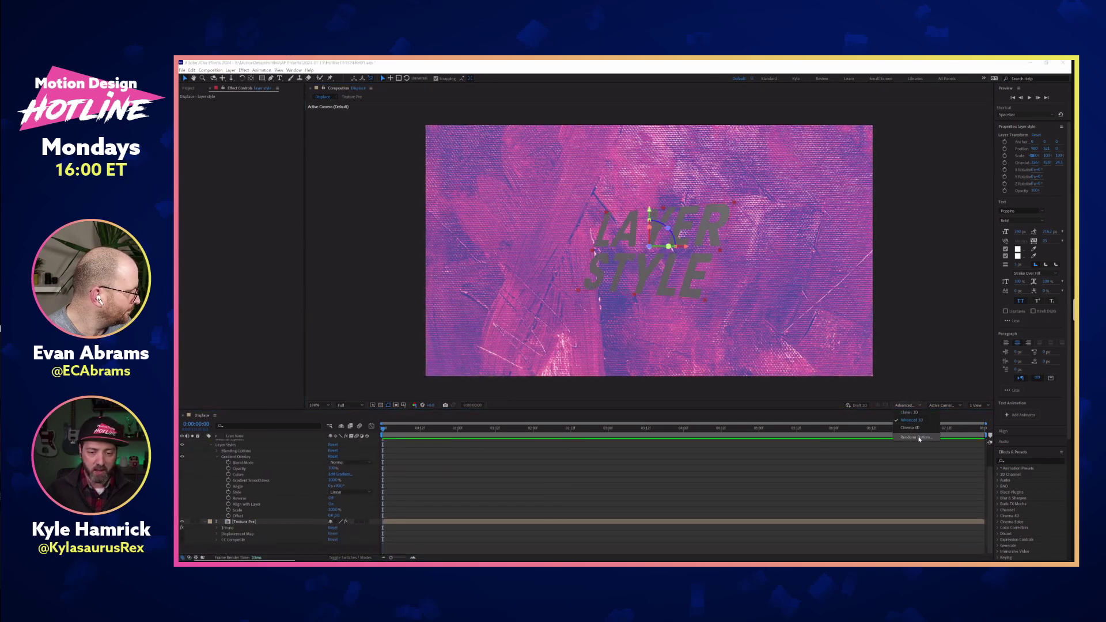
click(917, 440)
click(744, 224)
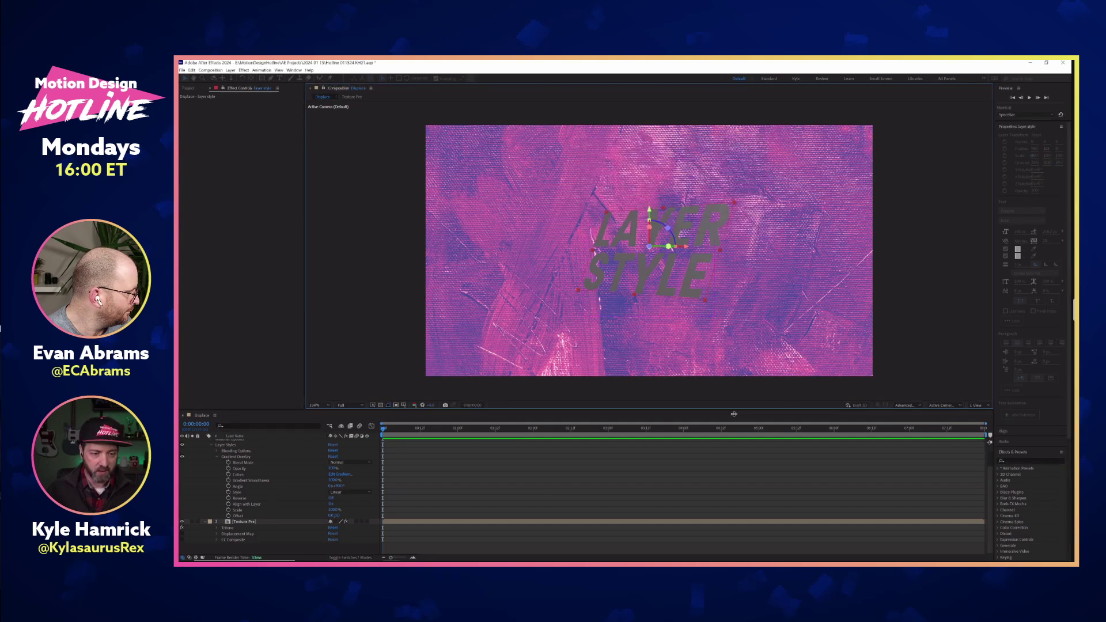
key(ctrl+k)
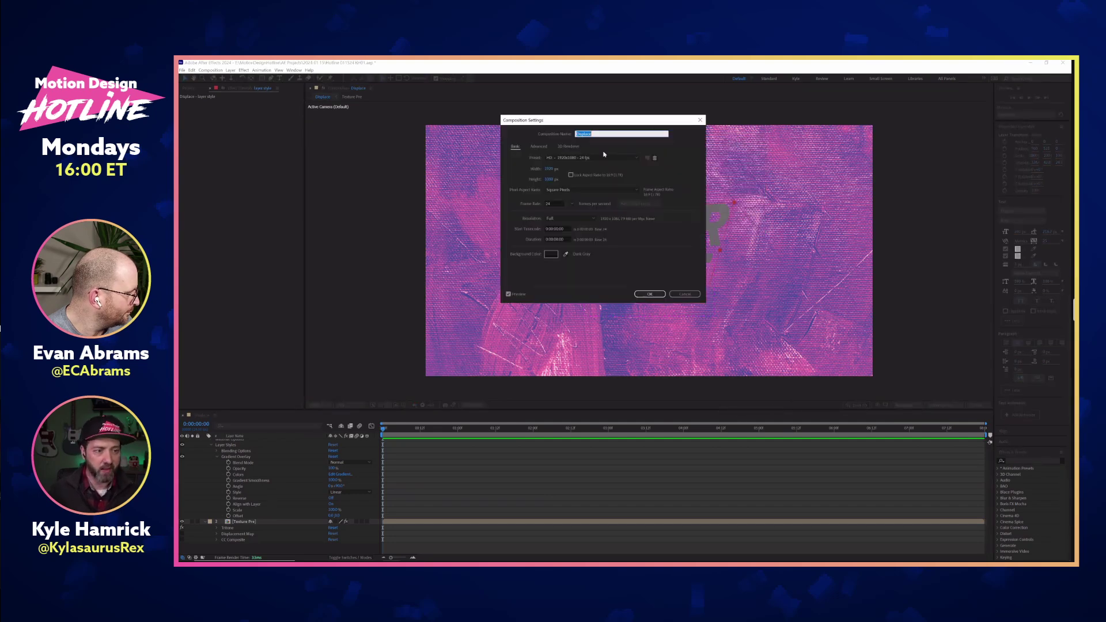
click(576, 147)
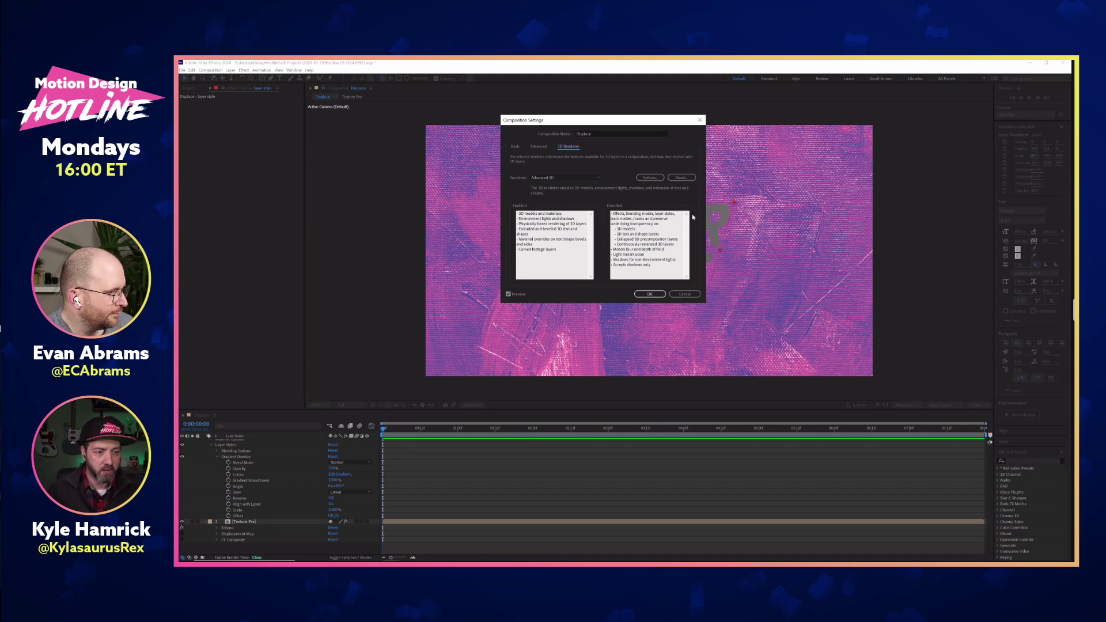
drag(655, 214, 676, 214)
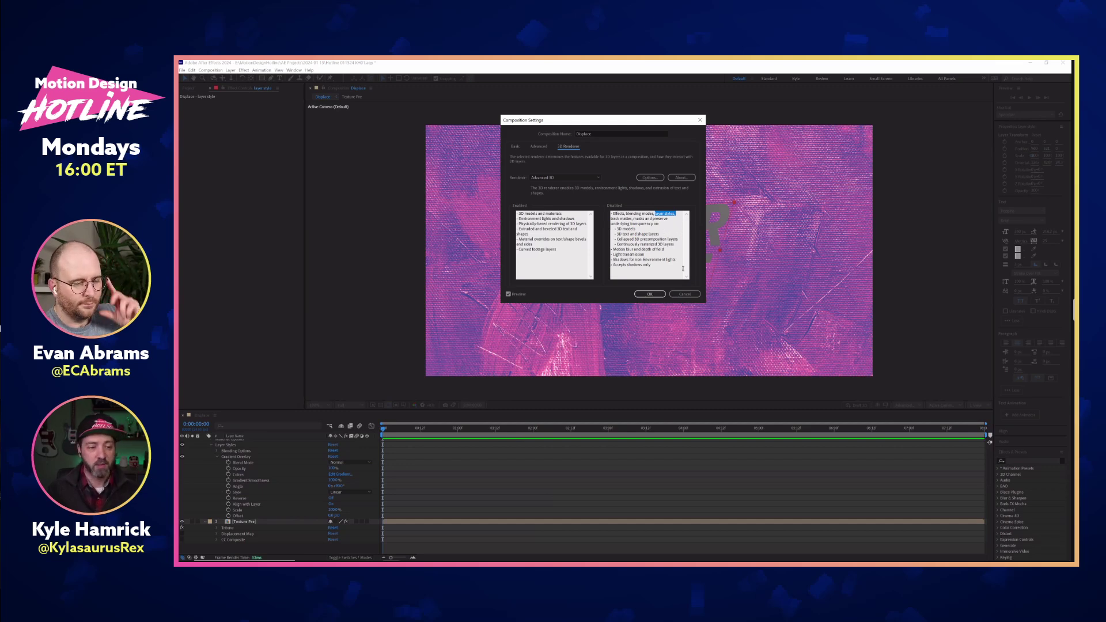
Step: Close the composition settings without changes and switch the Displace composition's renderer to Classic 3D
click(689, 295)
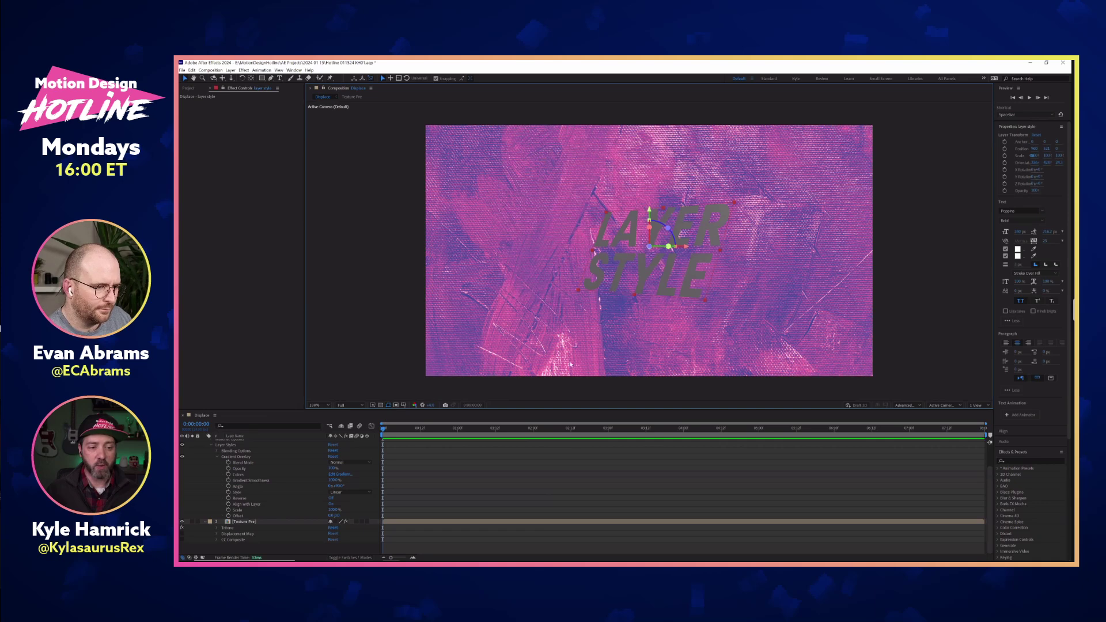
click(918, 408)
click(914, 418)
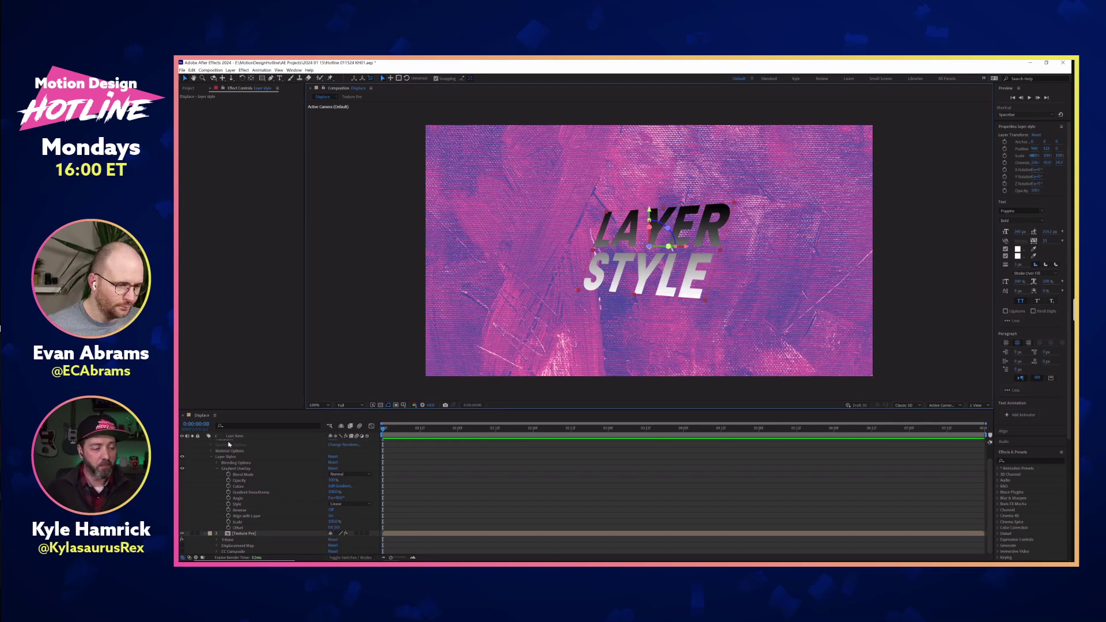
Step: Add a camera with its default settings to the Displace composition and make the Texture Pre layer 3D
scroll(233, 451, up, 1)
key(Return)
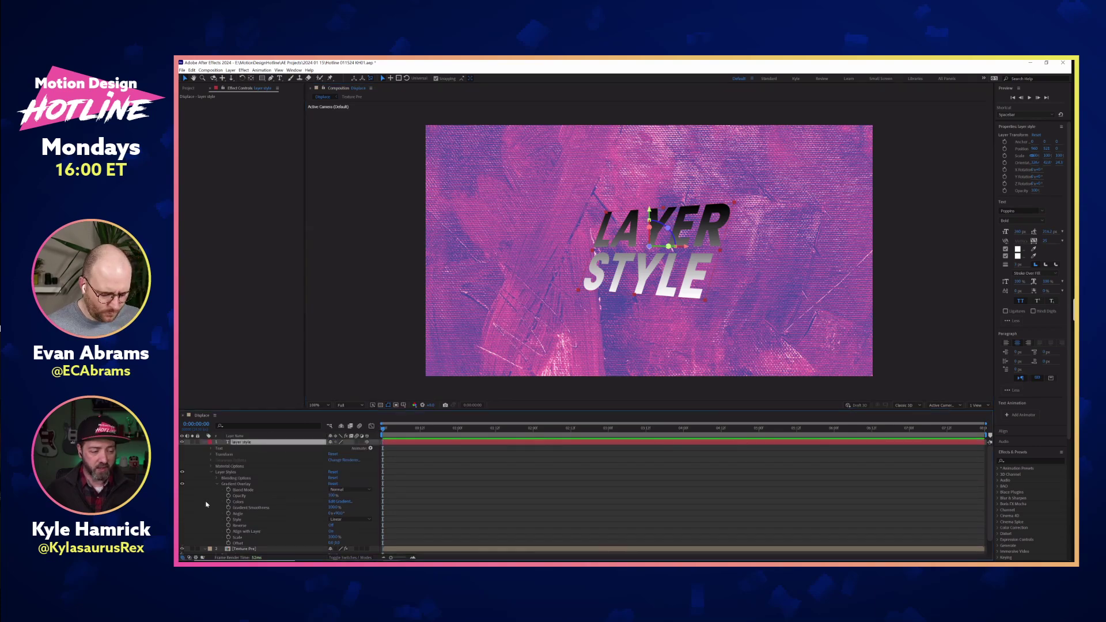
key(ctrl+alt+shift+c)
key(Return)
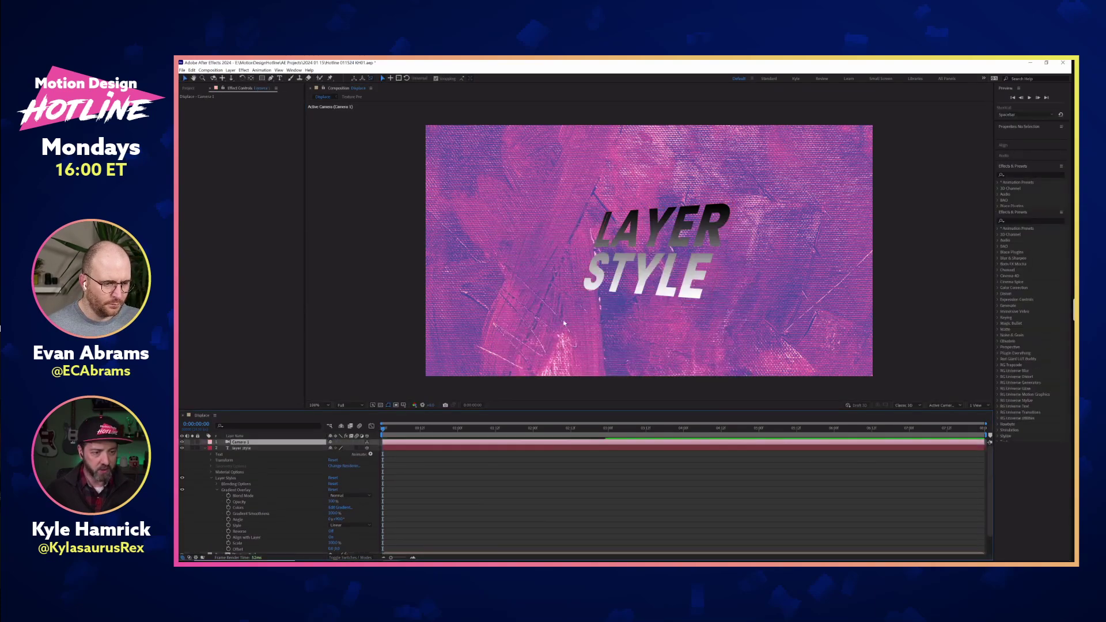
scroll(363, 530, down, 1)
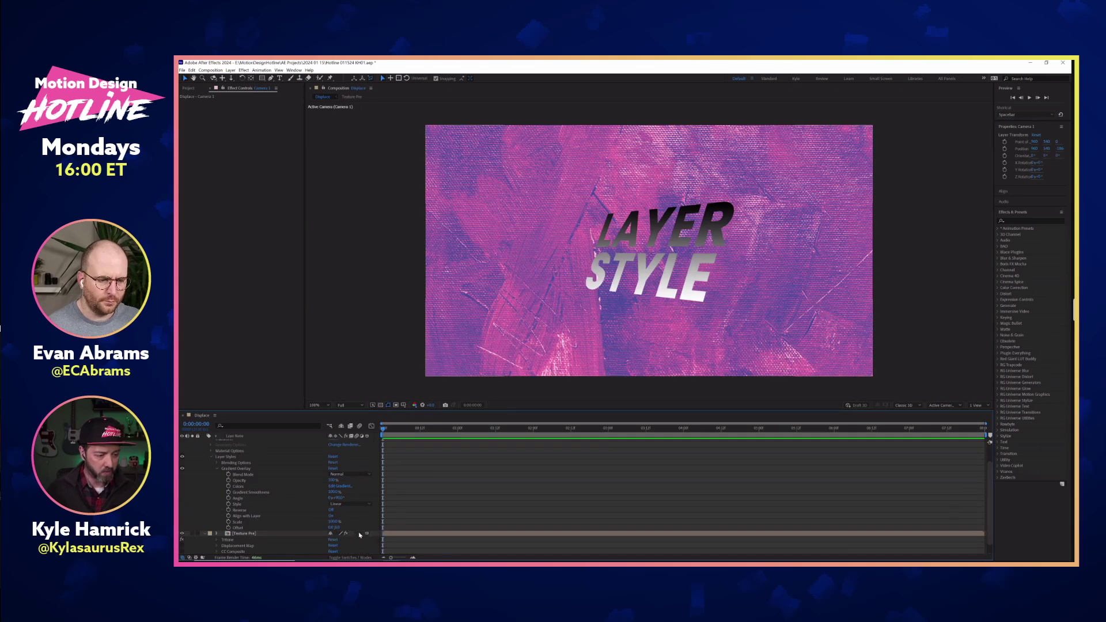
scroll(360, 536, up, 3)
Step: Collapse the text layer's properties and move the text along Z toward the camera, away from the texture
click(217, 448)
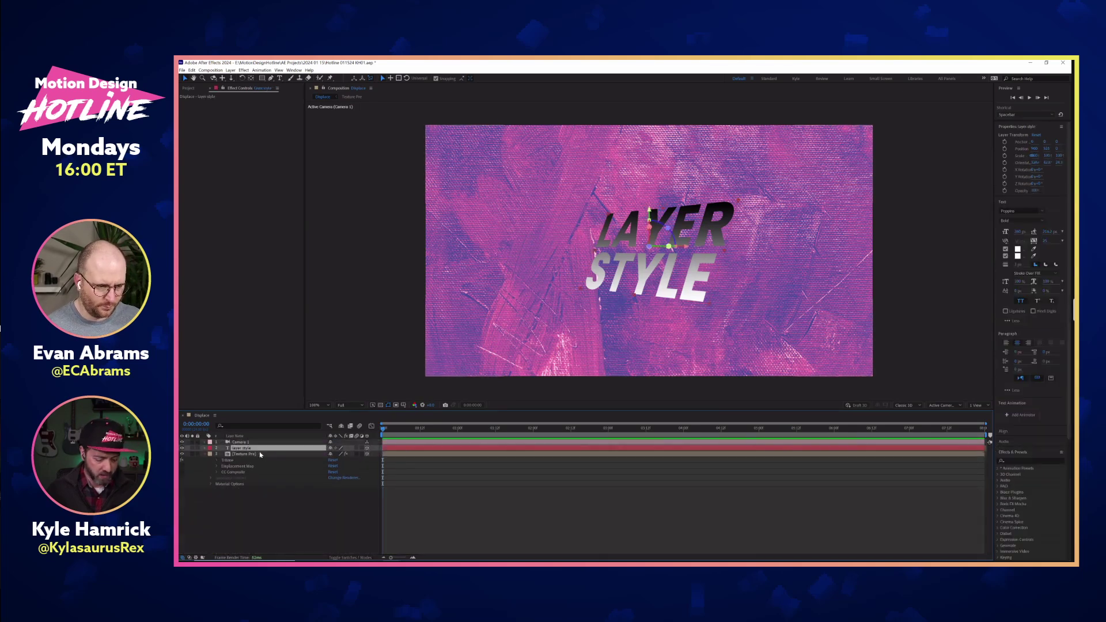
key(p)
drag(298, 454, 262, 450)
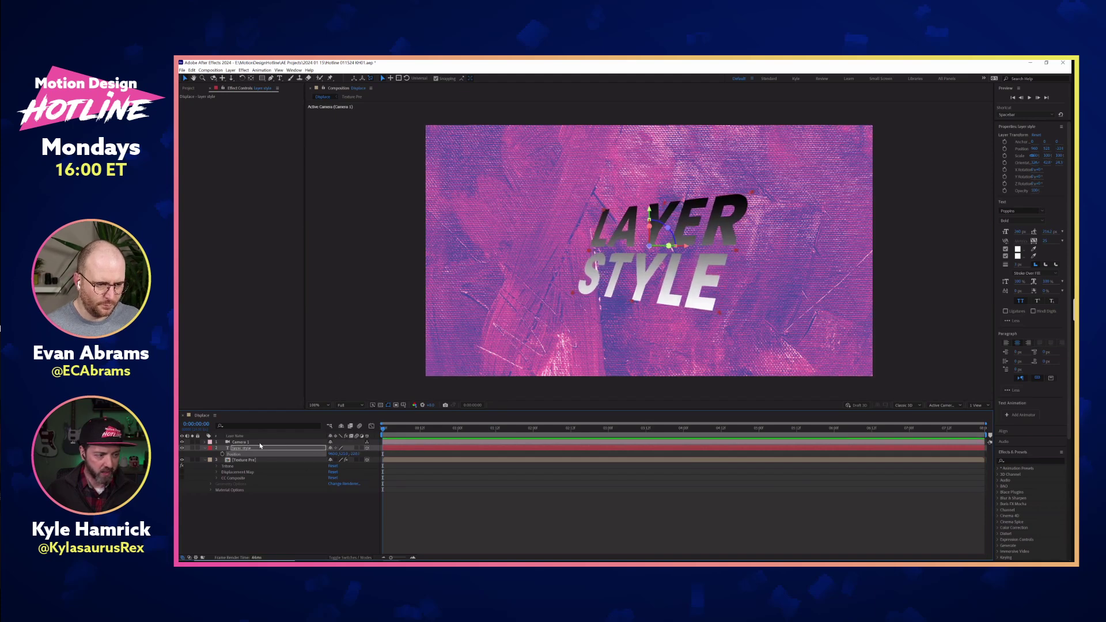
Step: Keyframe the camera's point of interest and position at the start, and orbit it to a steep side angle at 0:00:02:07
key(c)
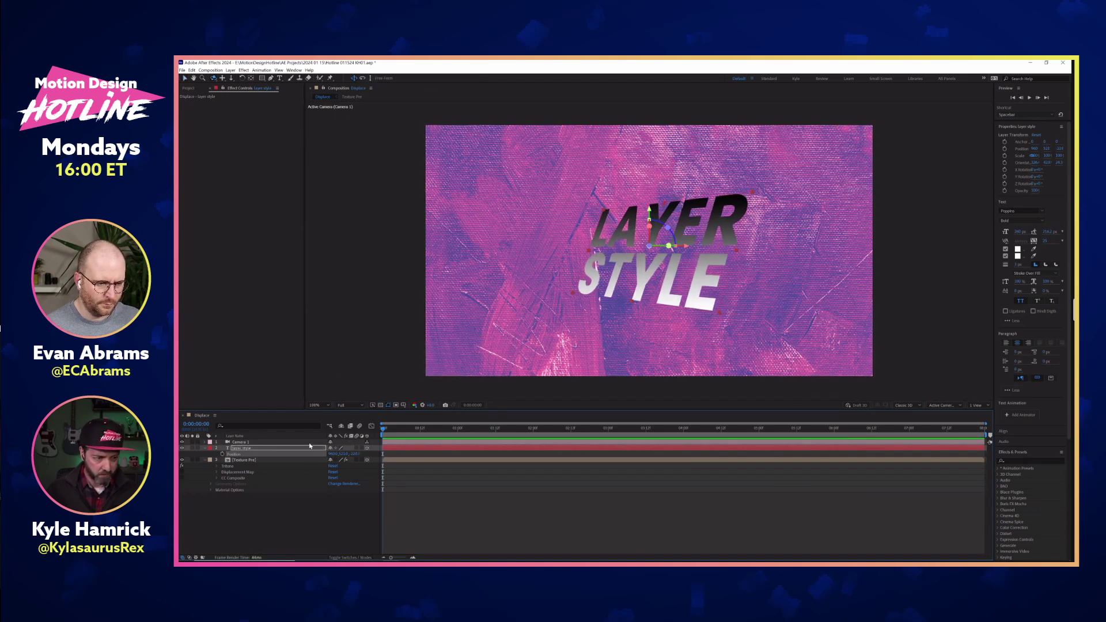
click(264, 444)
key(a)
key(shift+p)
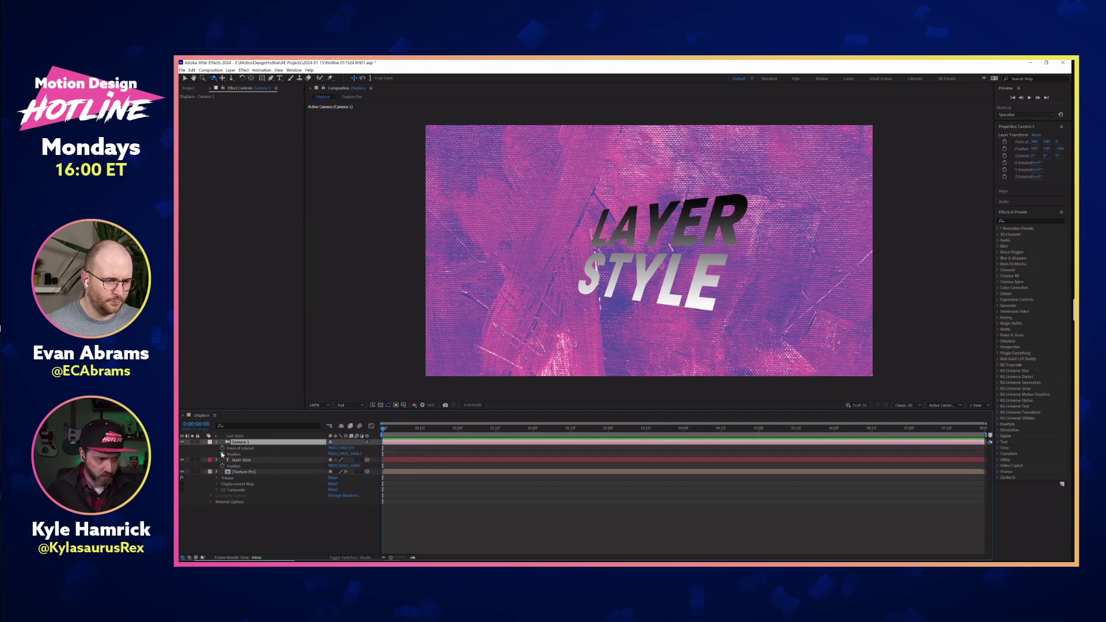
click(223, 448)
click(223, 454)
drag(383, 428, 555, 429)
drag(593, 286, 634, 301)
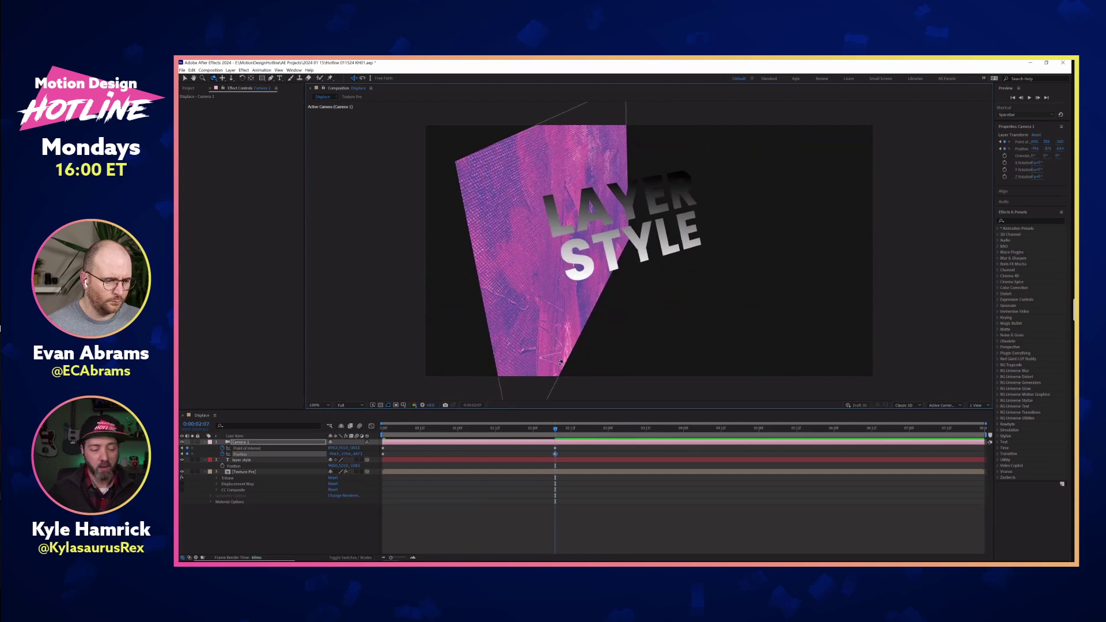
Step: Duplicate the animated camera and pre-compose the duplicate together with the text layer
click(251, 467)
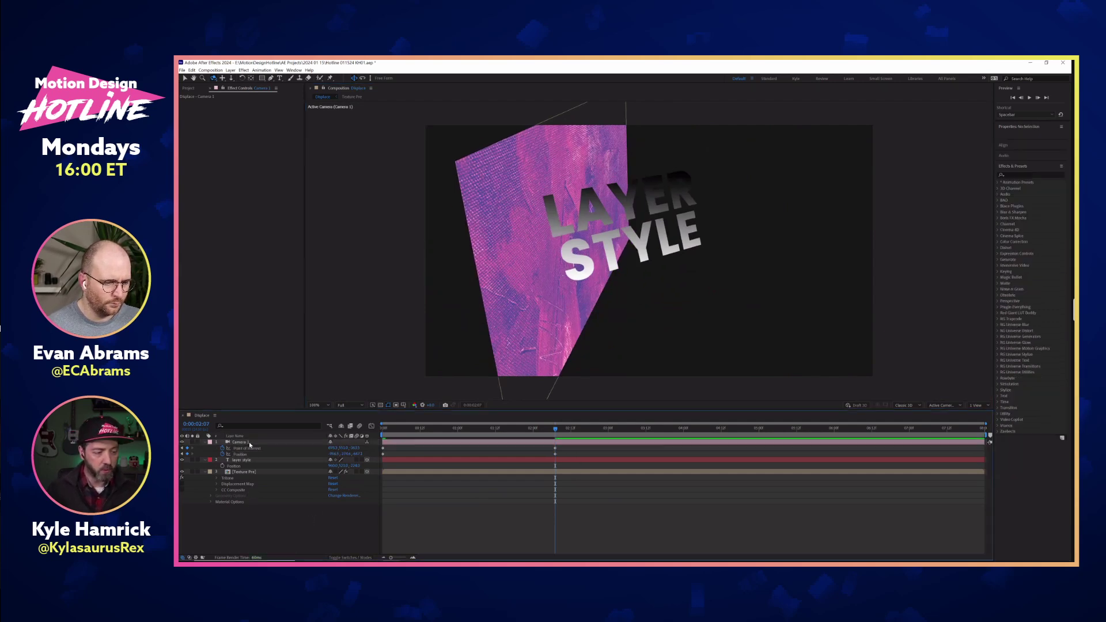
click(250, 444)
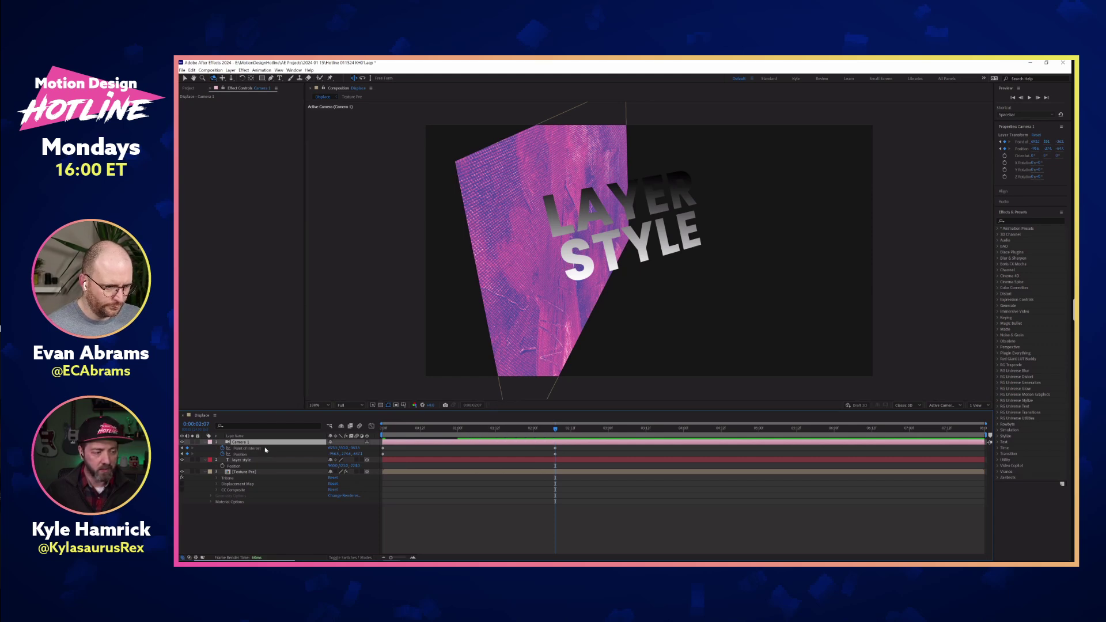
key(ctrl+d)
shift+click(256, 467)
key(ctrl+shift+c)
key(Return)
Step: Switch the Displace composition's renderer to Advanced 3D and check the camera animation there and inside the text's pre-comp
click(909, 405)
click(912, 420)
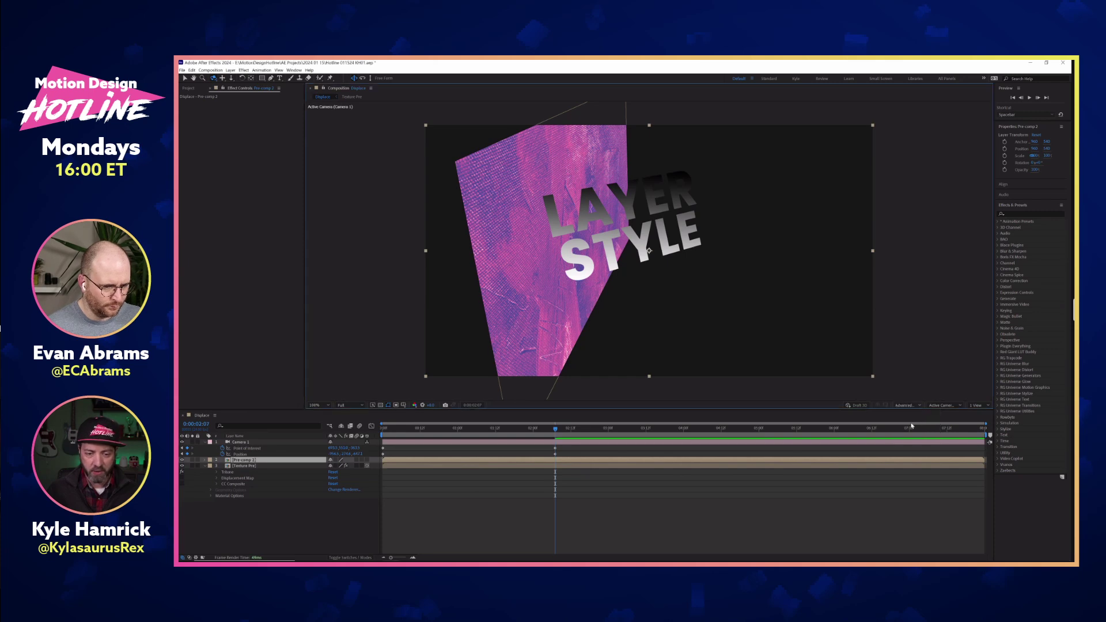
drag(554, 430, 437, 429)
key(space)
double_click(439, 457)
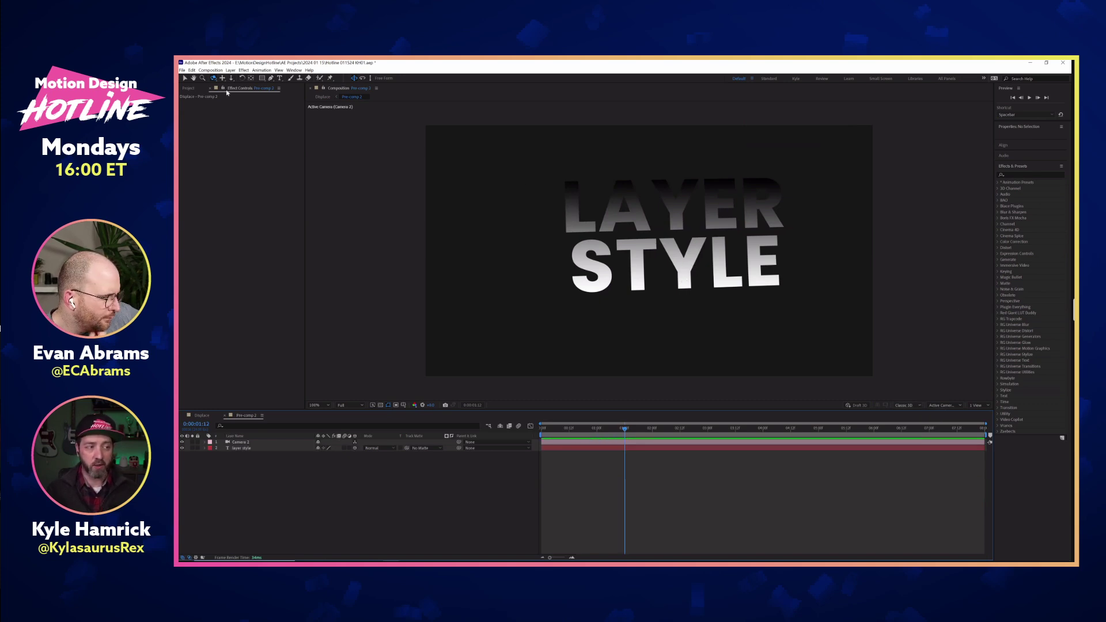
Step: Open the 5 Solar System Final composition from the project and view its animation up to about 0:00:05:20
click(188, 89)
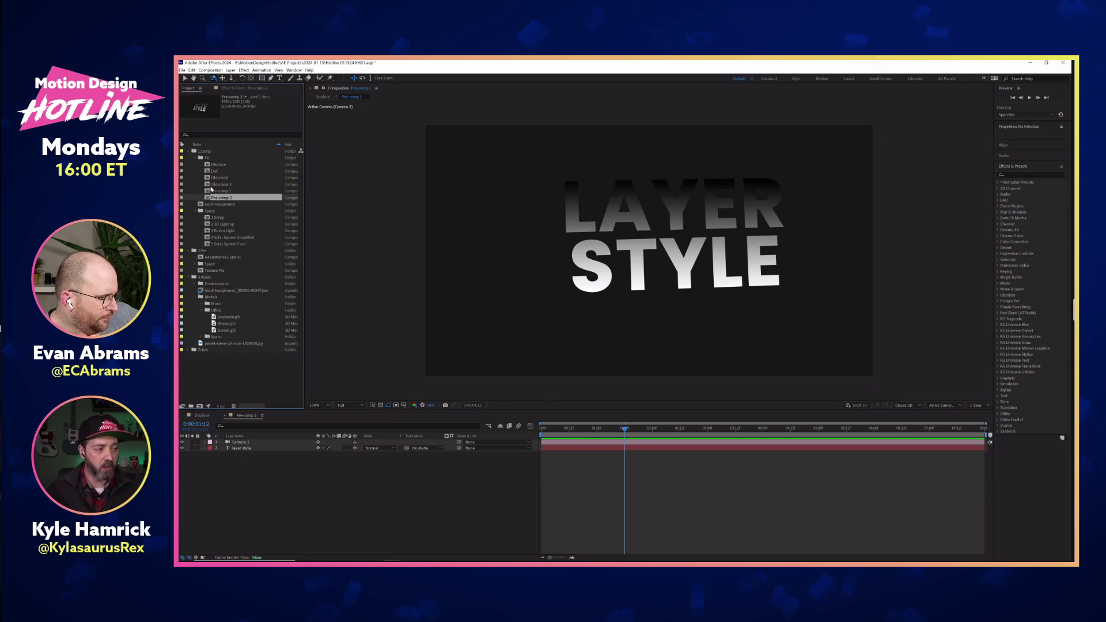
double_click(227, 237)
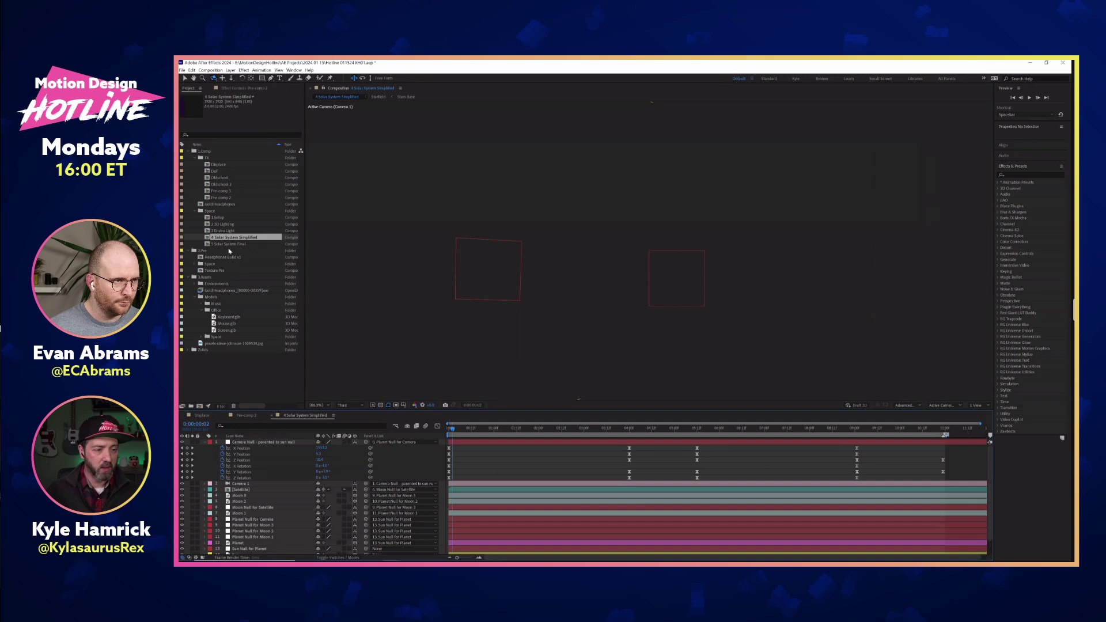
double_click(229, 244)
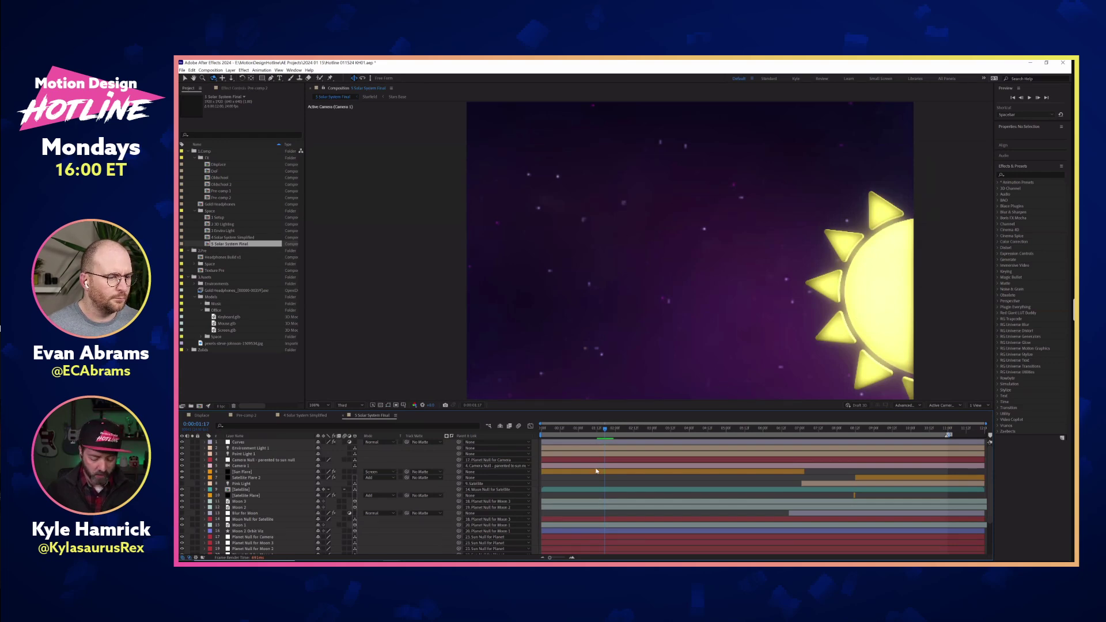
key(v)
drag(655, 434, 758, 432)
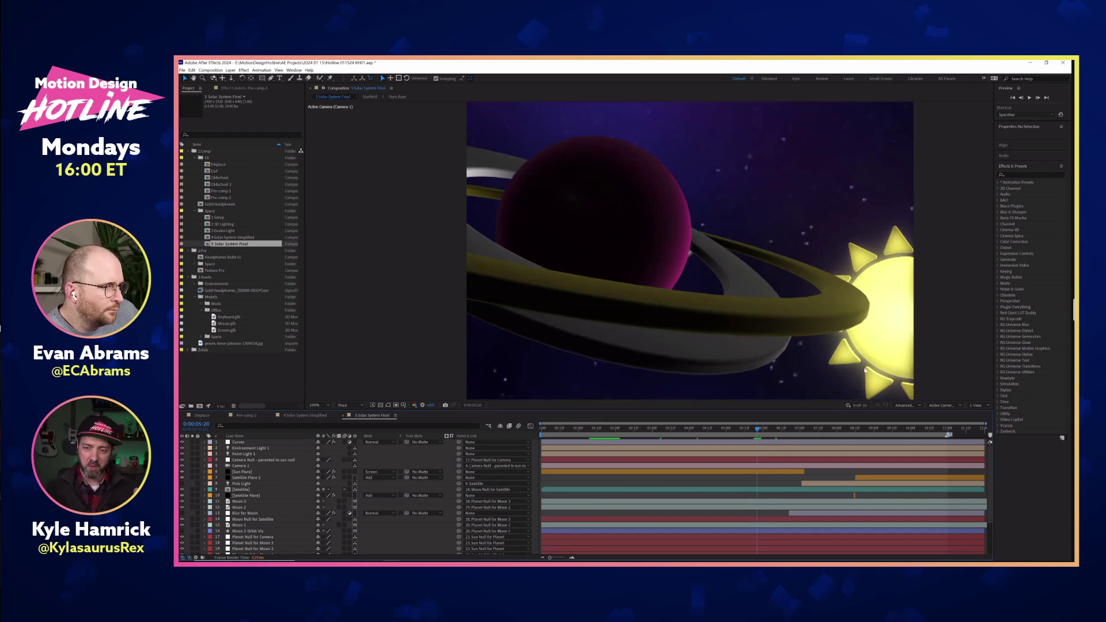
Step: Open the Sun Pre pre-comp and examine how its camera and sun move over time
scroll(257, 511, down, 3)
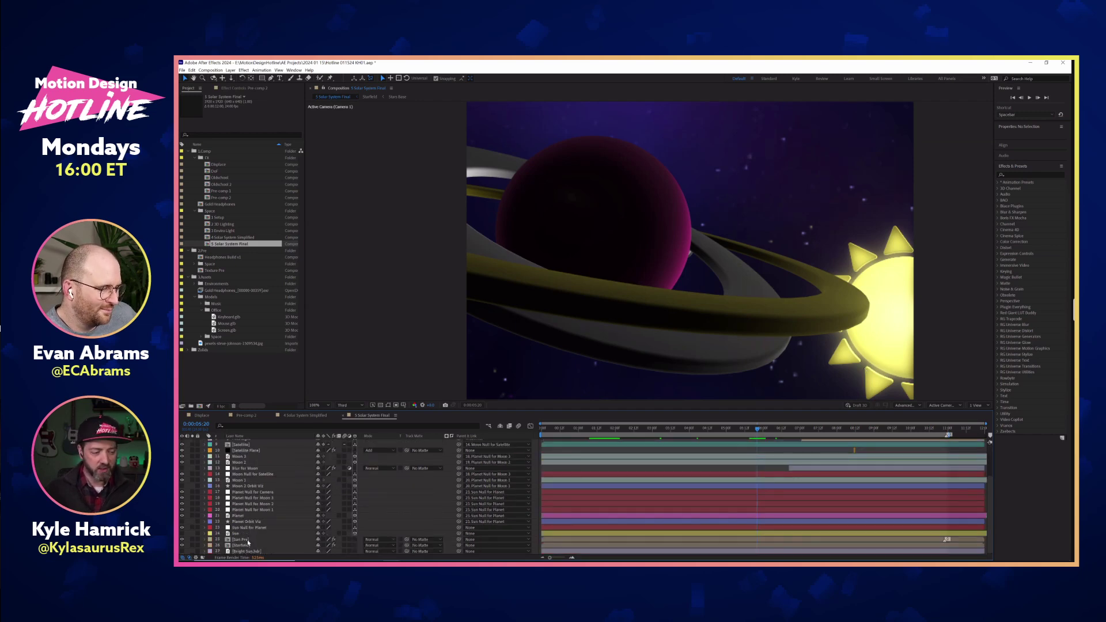
click(248, 542)
double_click(247, 543)
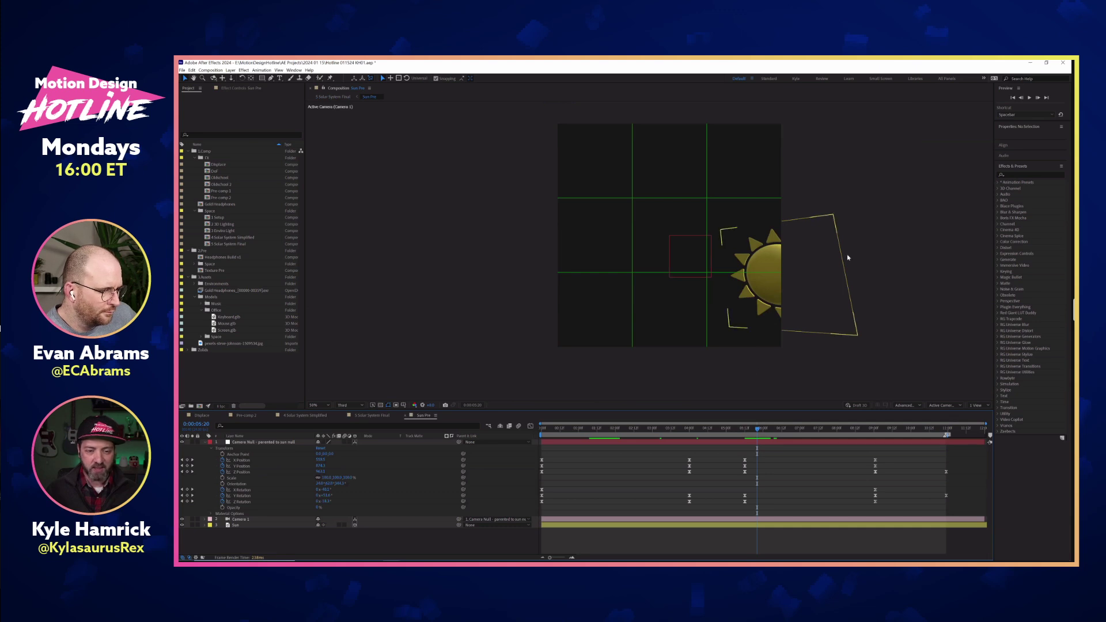
drag(748, 431, 777, 429)
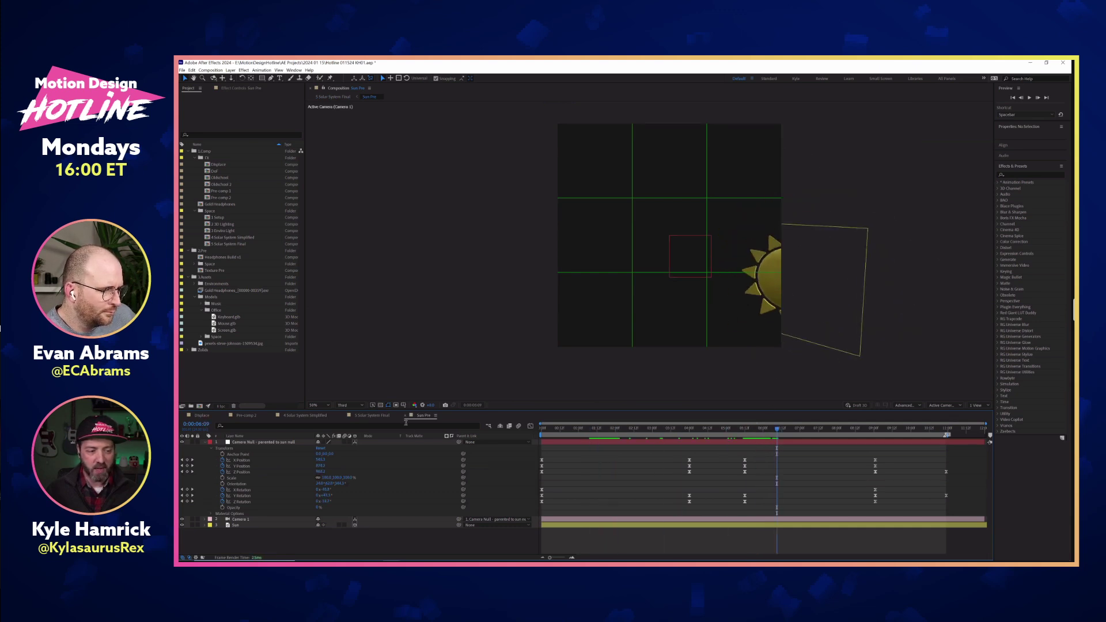
Step: Close the Sun Pre and Solar System compositions and reveal the camera's keyframes in the text's pre-comp
click(406, 415)
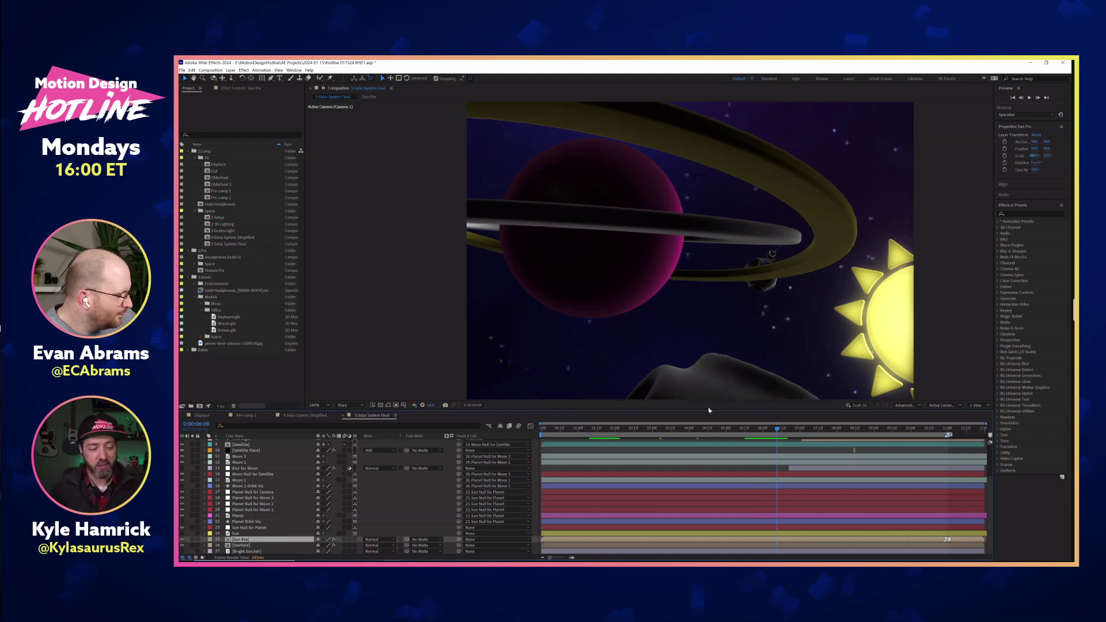
click(272, 416)
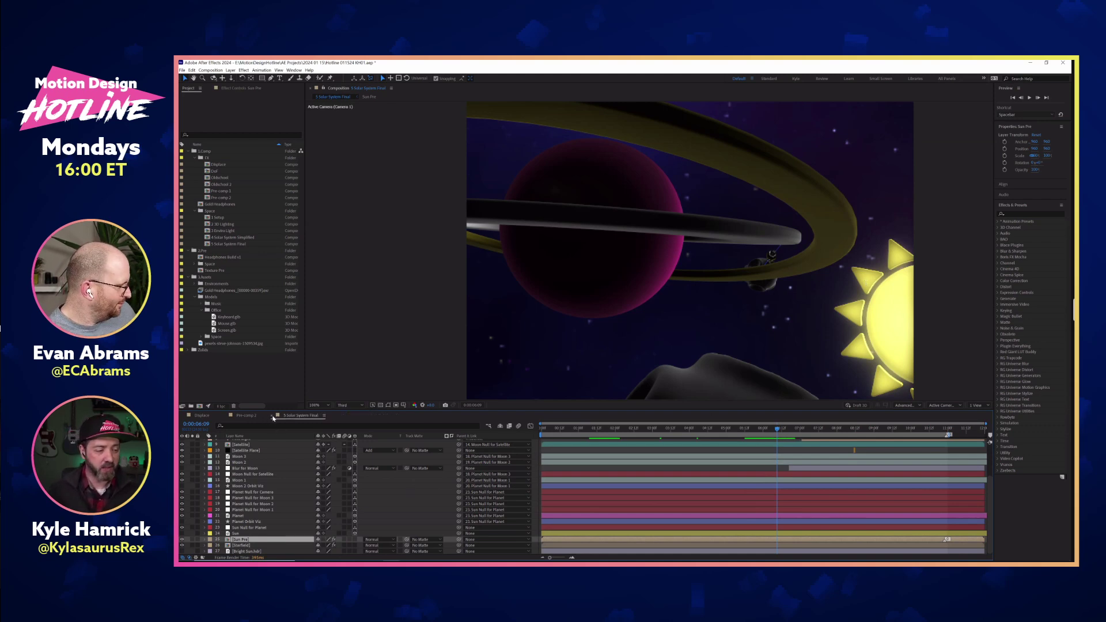
click(272, 416)
click(255, 443)
key(u)
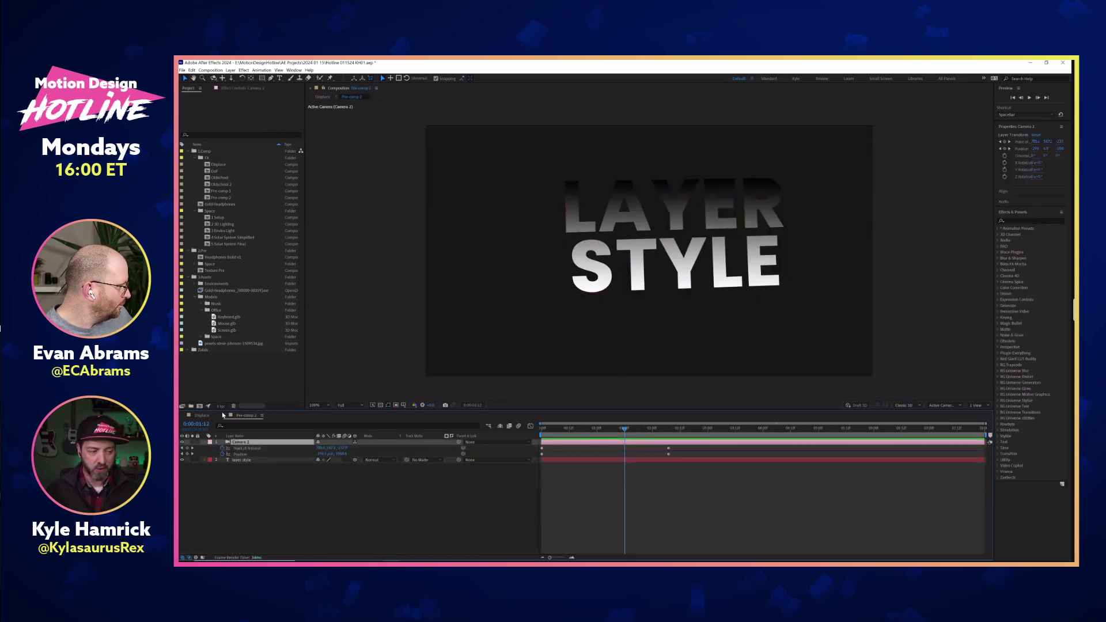
Step: Compare the Displace composition with the text's pre-comp at 0:00:00:14
click(201, 416)
click(292, 508)
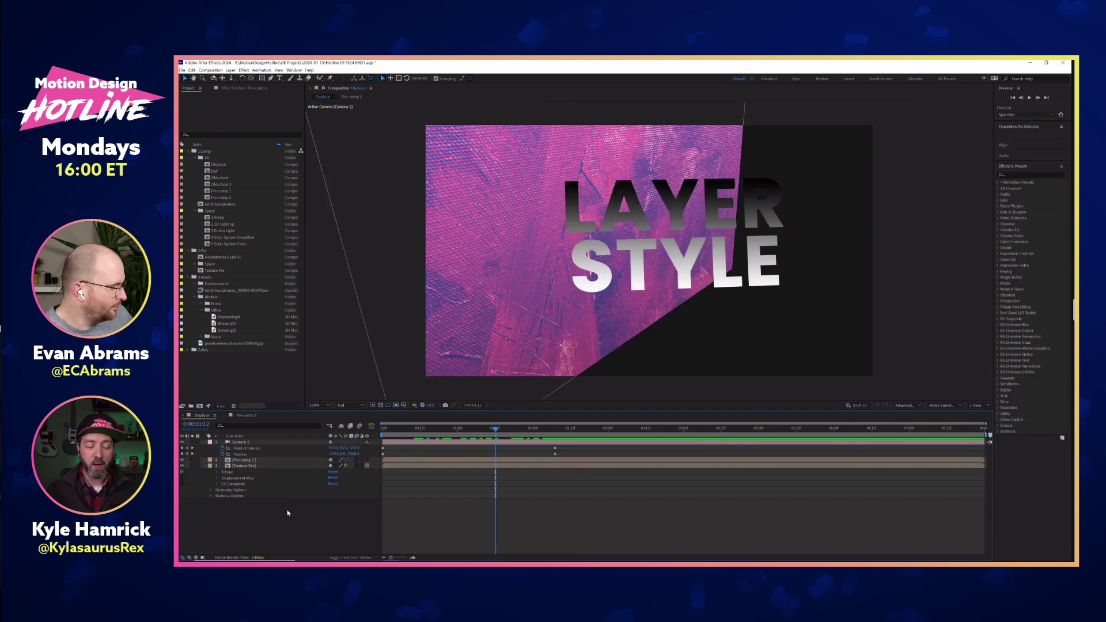
click(427, 432)
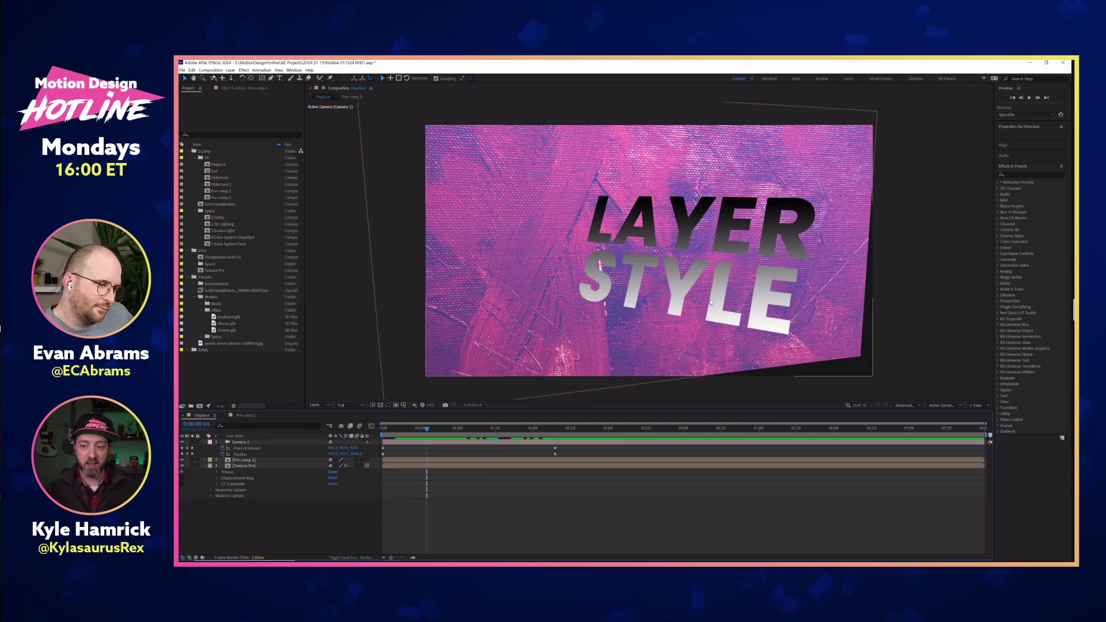
click(247, 415)
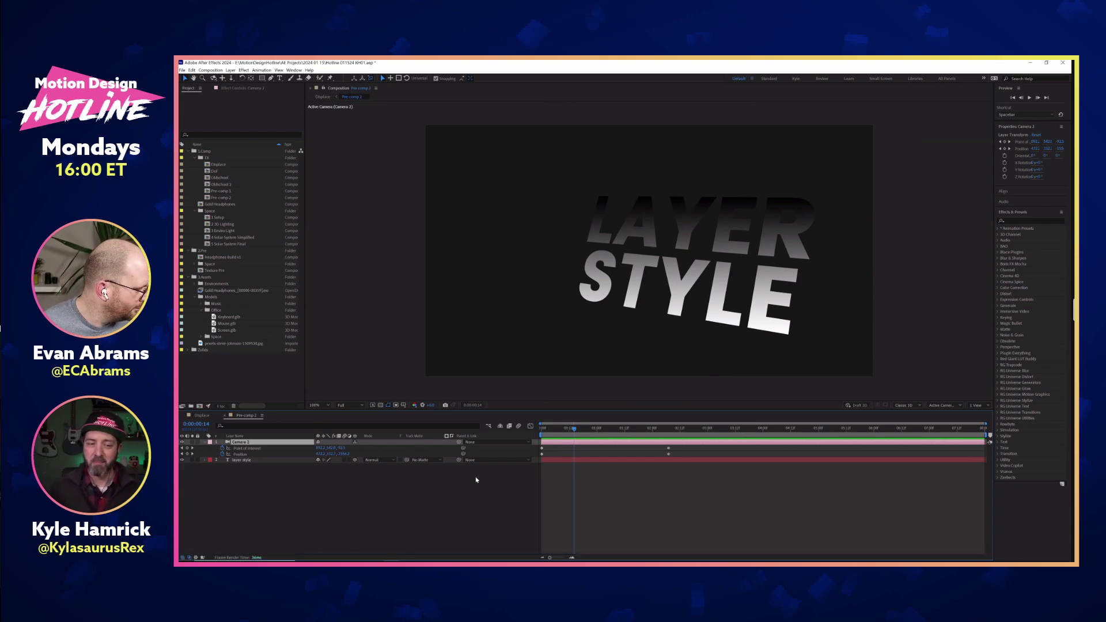
Step: Try shifting the text's pre-comp layer earlier in the Displace timeline, and move it back to the start
click(211, 416)
click(421, 461)
drag(421, 464, 406, 465)
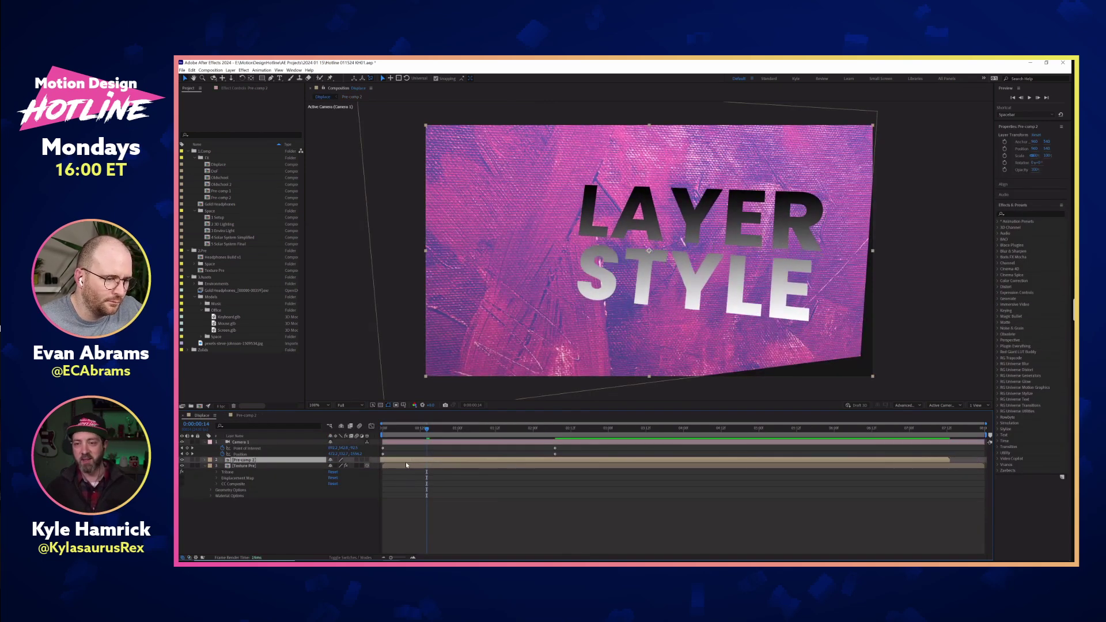
drag(406, 462, 448, 462)
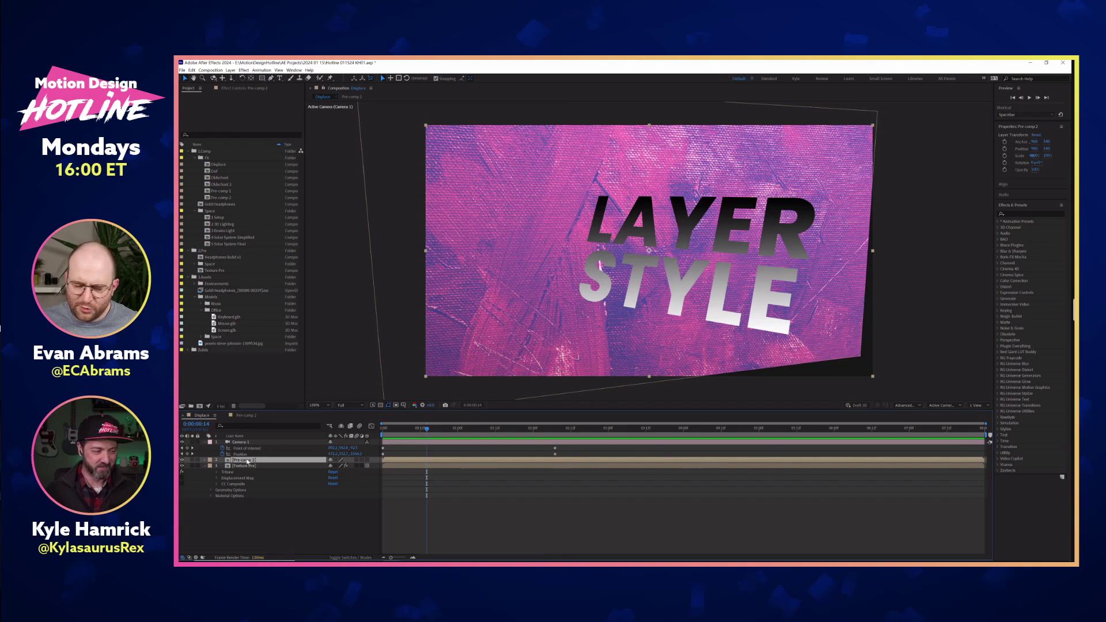
Step: Copy the text layer from the pre-comp into the Displace composition and delete the pre-comp layer
click(251, 417)
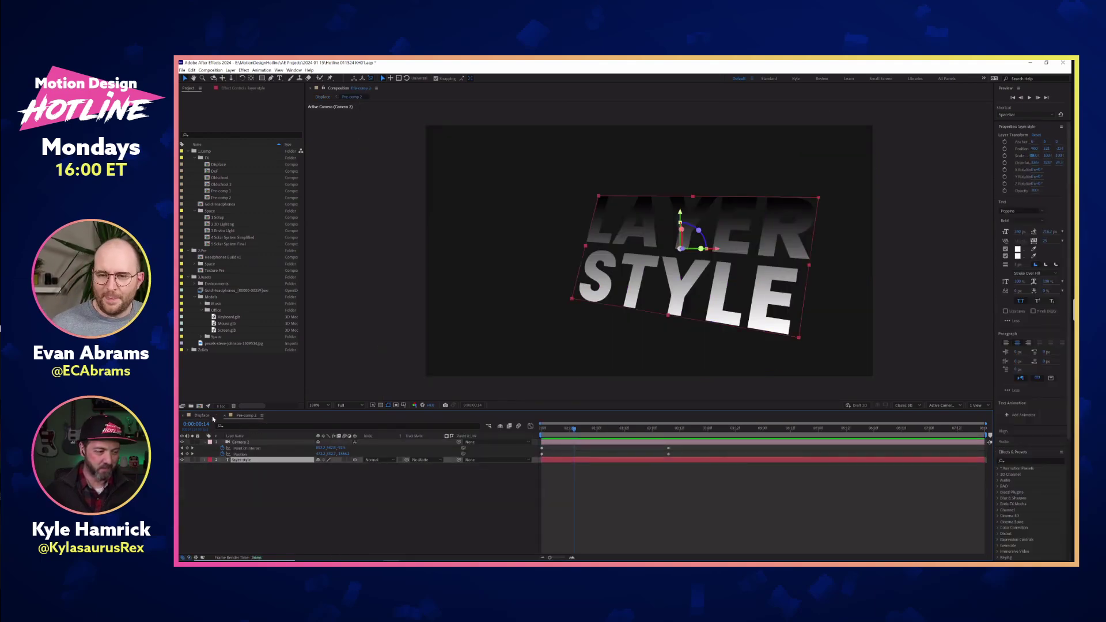
click(202, 415)
click(259, 467)
key(Delete)
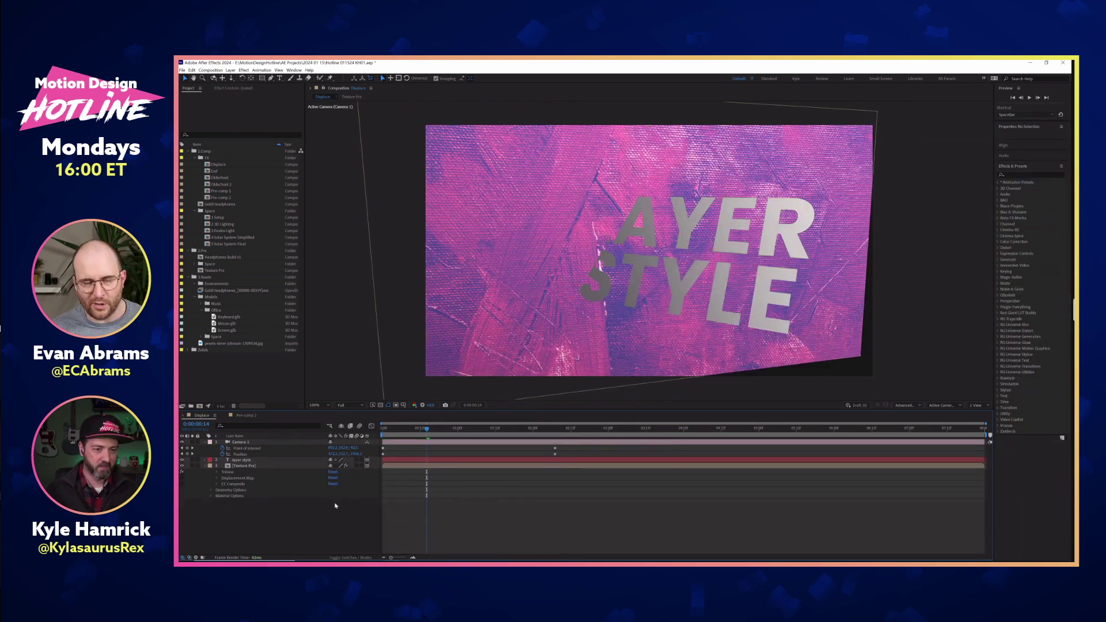
Step: Delete the Layer Styles from the text layer in Displace and collapse the layer's properties
click(274, 462)
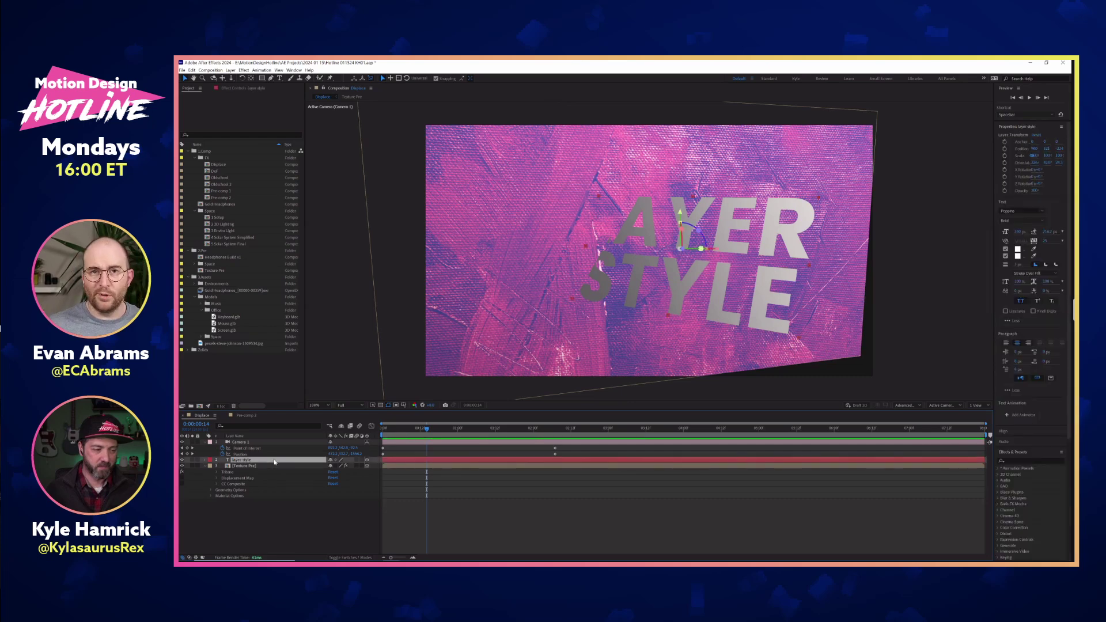
click(205, 460)
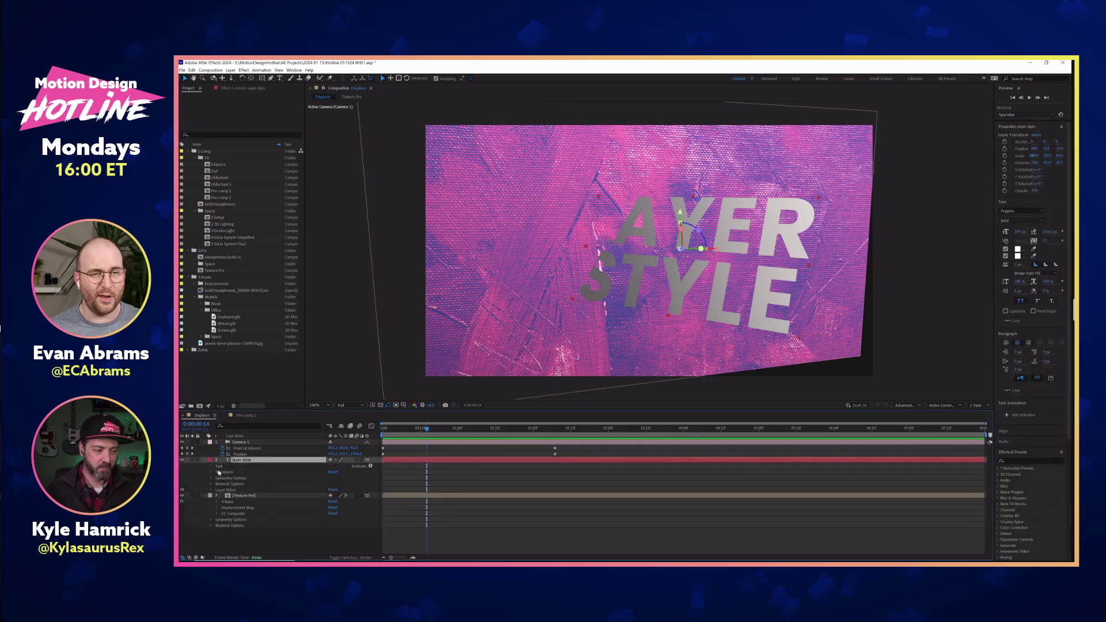
key(Delete)
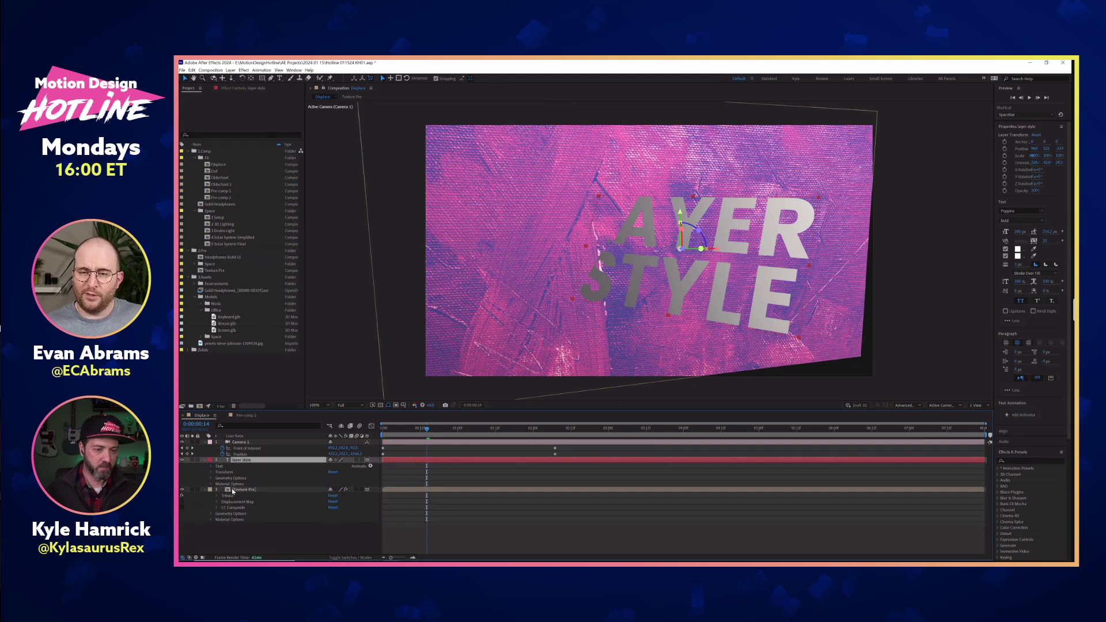
click(204, 449)
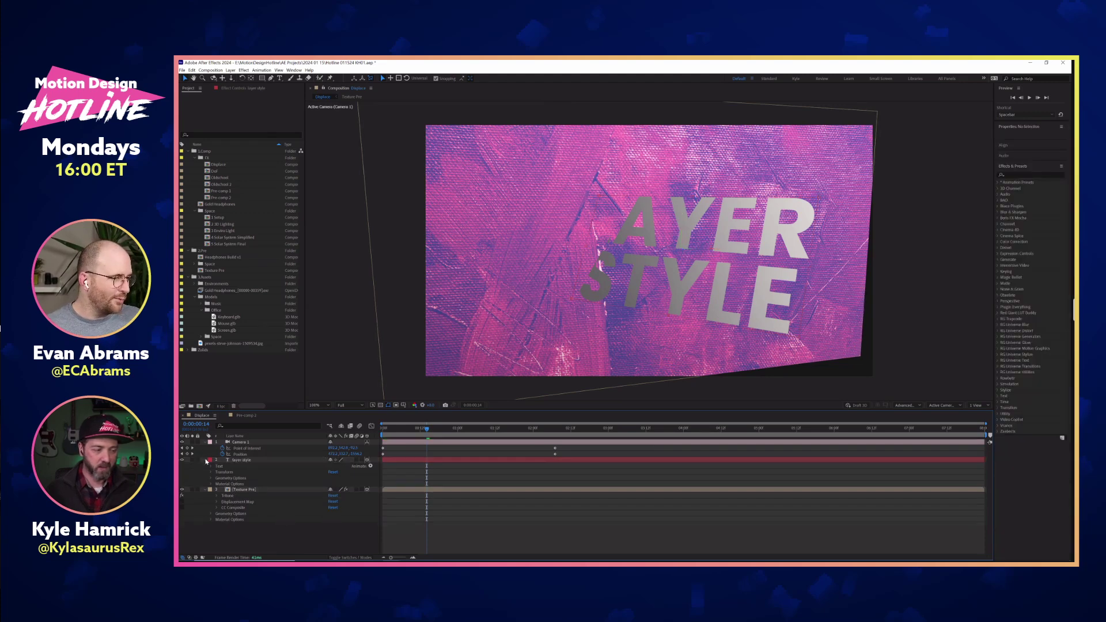
click(205, 460)
click(267, 460)
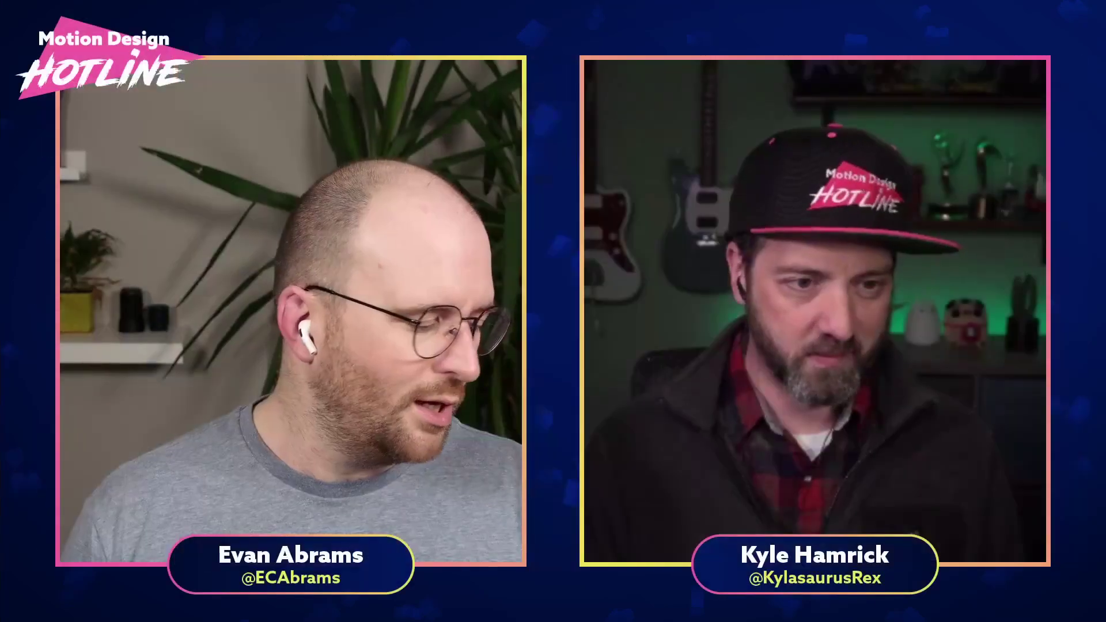